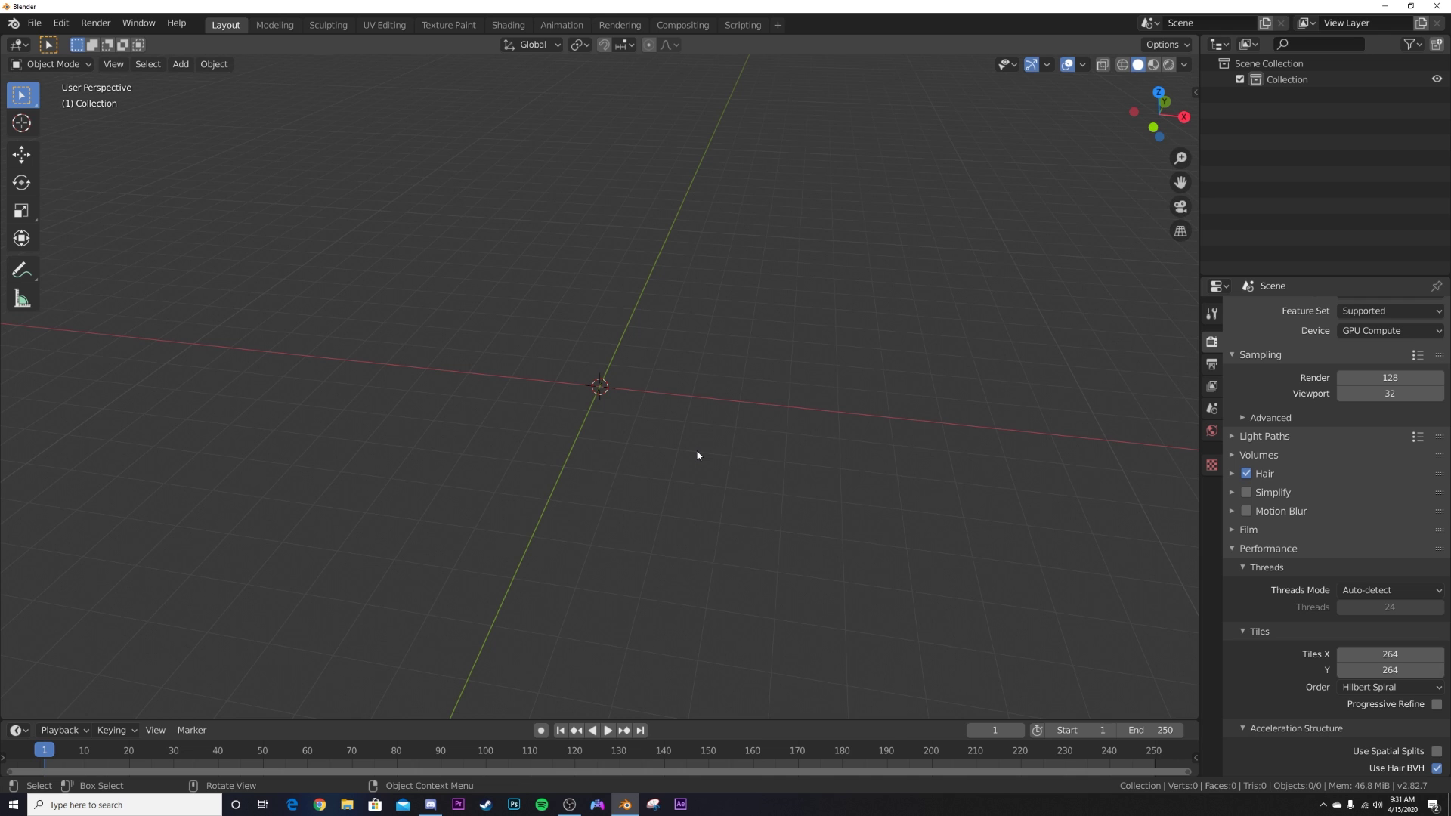
# Step: Add a cube mesh at the centre of the empty scene
pyautogui.hotkey('shift', 'a')
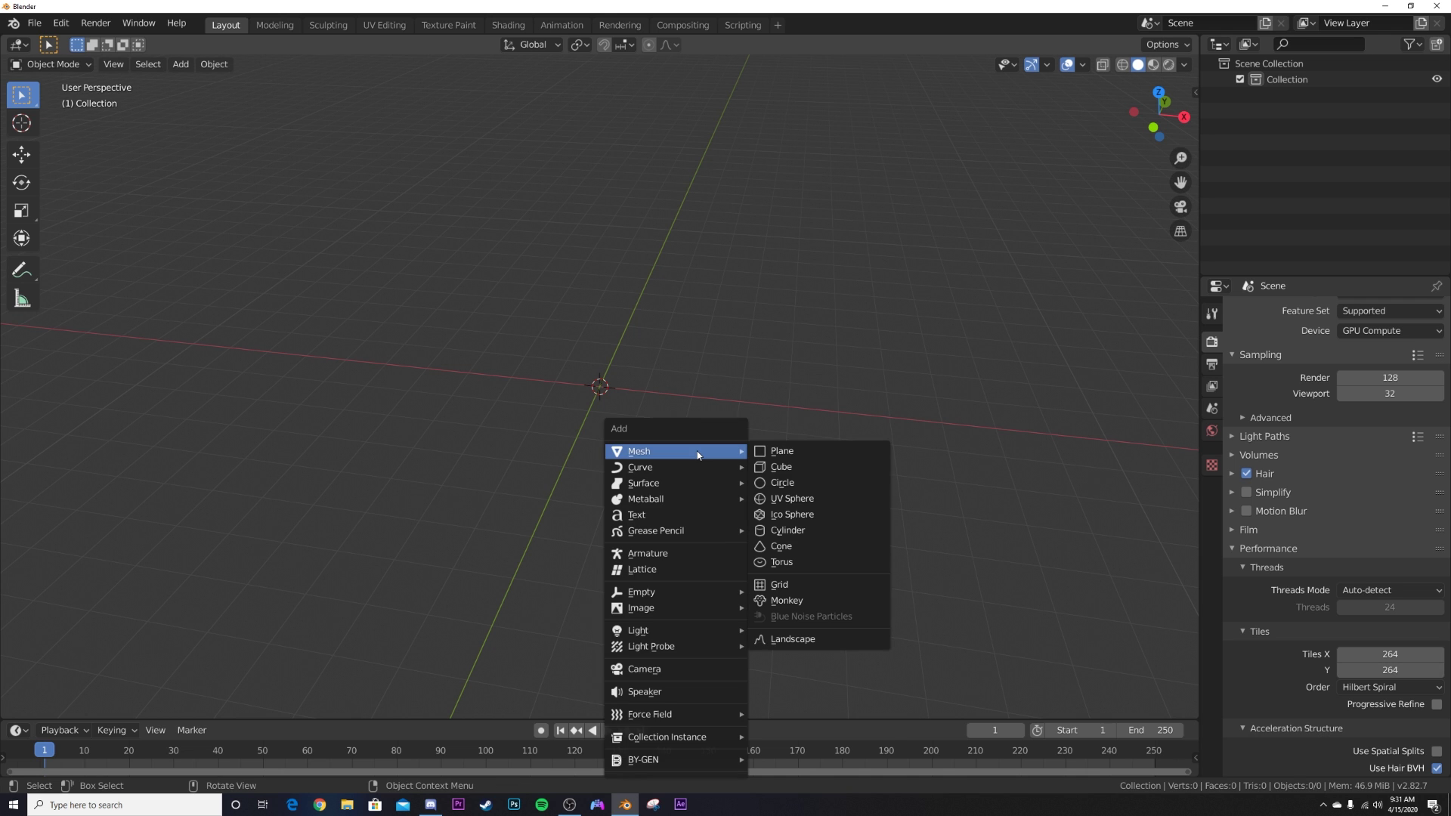
pyautogui.click(781, 466)
pyautogui.scroll(4, 799, 479)
pyautogui.moveTo(716, 479); pyautogui.dragTo(85, 253, button='middle')
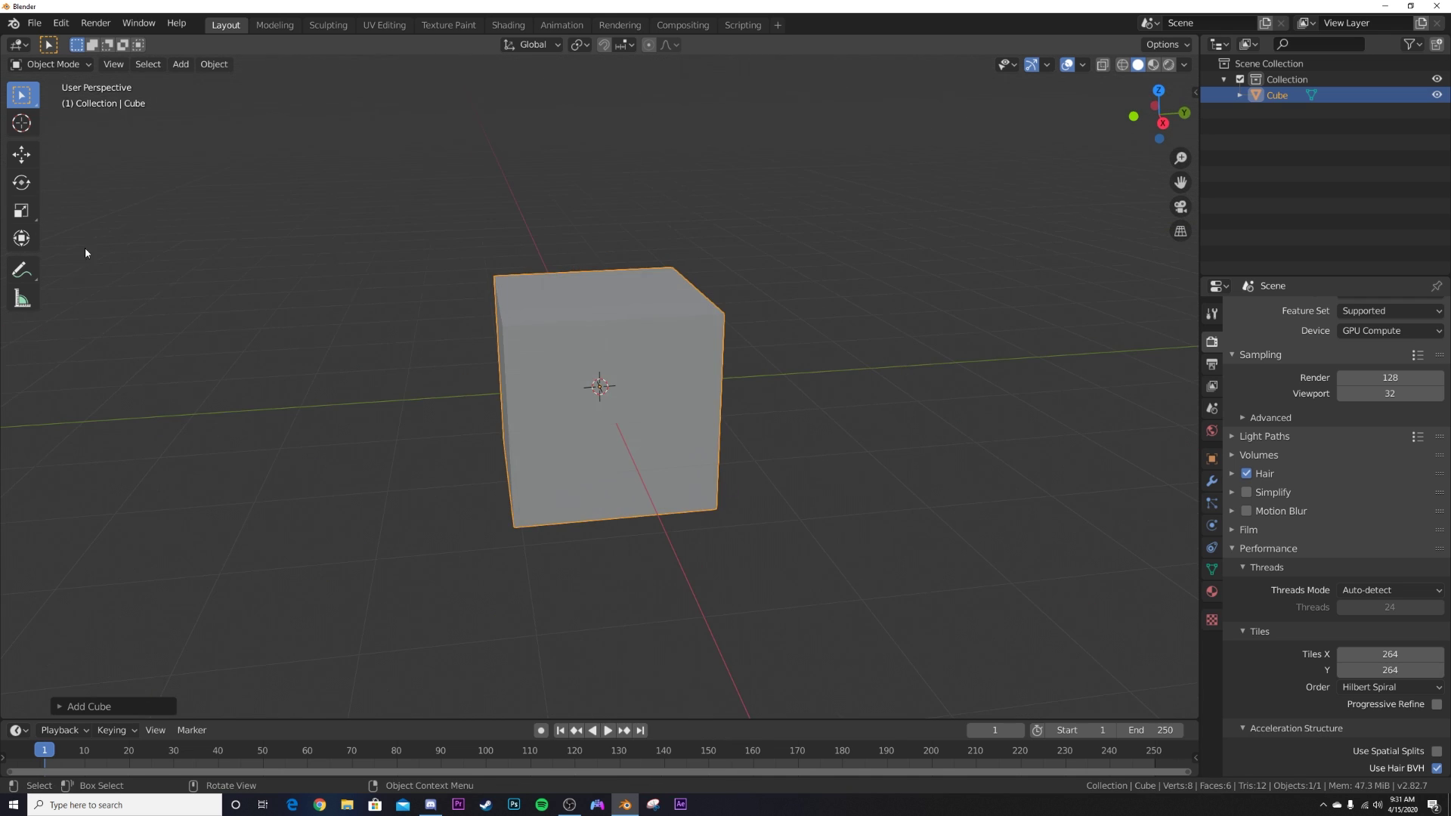
# Step: Stretch the cube along the Y axis into a long box and apply its scale
pyautogui.click(21, 210)
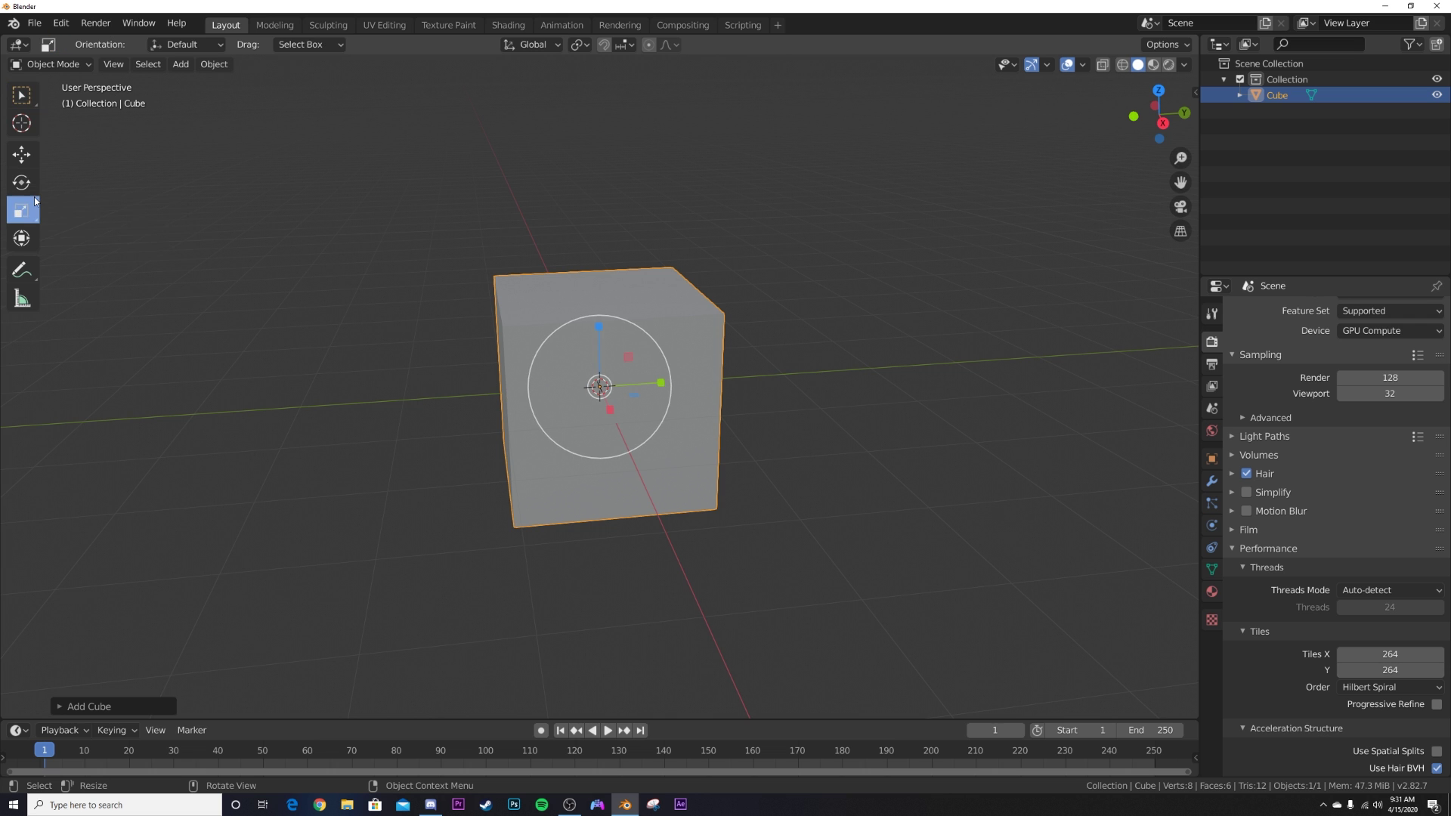
pyautogui.moveTo(661, 382)
pyautogui.mouseDown()
pyautogui.moveTo(837, 395)
pyautogui.moveTo(665, 402)
pyautogui.moveTo(687, 393)
pyautogui.mouseUp()
pyautogui.hotkey('ctrl', 'a')
pyautogui.click(732, 477)
# Step: Enter Edit Mode and subdivide all faces of the box once
pyautogui.press('Tab')
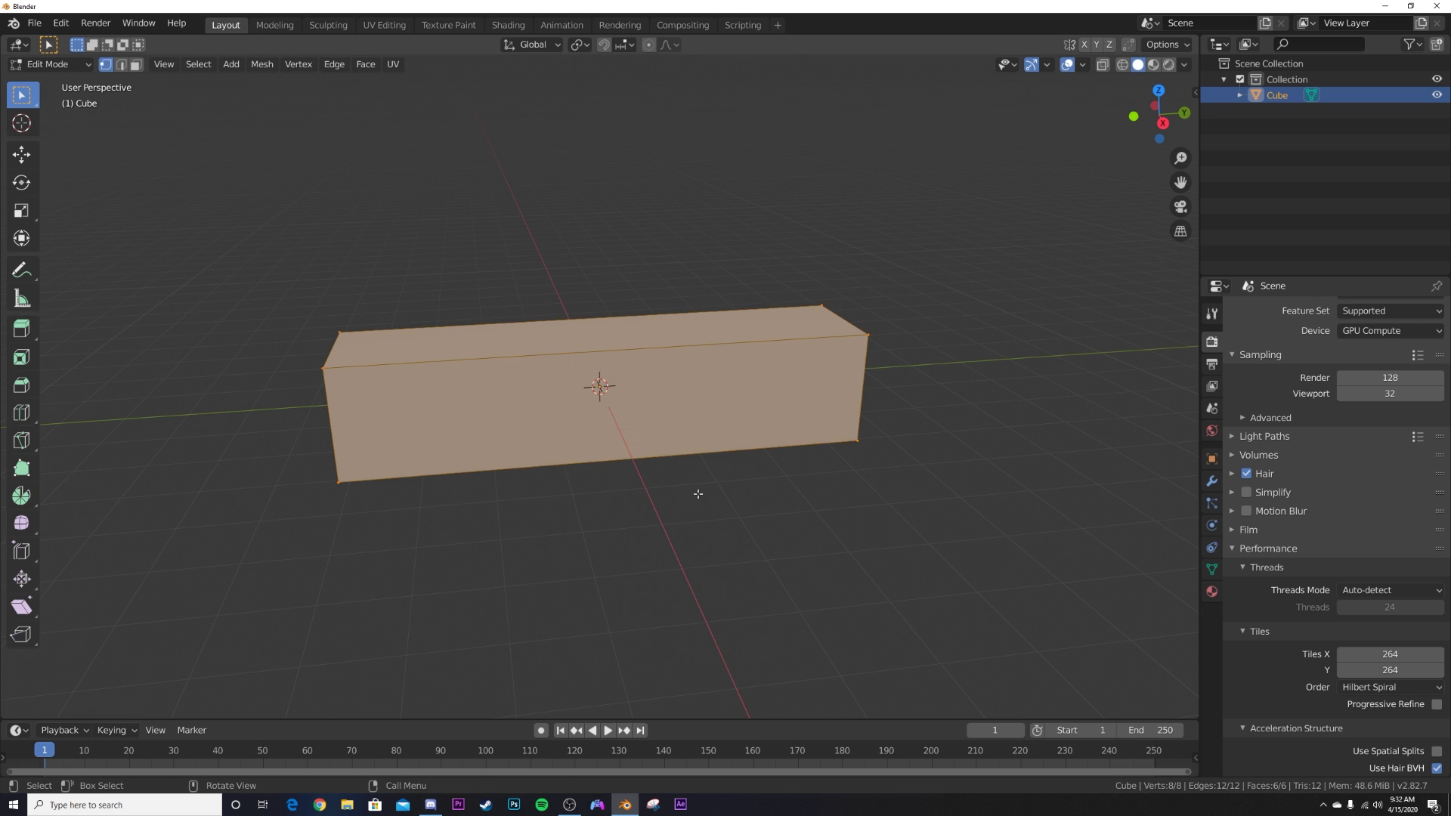
pyautogui.rightClick(692, 492)
pyautogui.click(665, 412)
pyautogui.moveTo(479, 449); pyautogui.dragTo(471, 473, button='middle')
pyautogui.scroll(3, 579, 456)
pyautogui.moveTo(652, 457); pyautogui.dragTo(624, 476, button='middle')
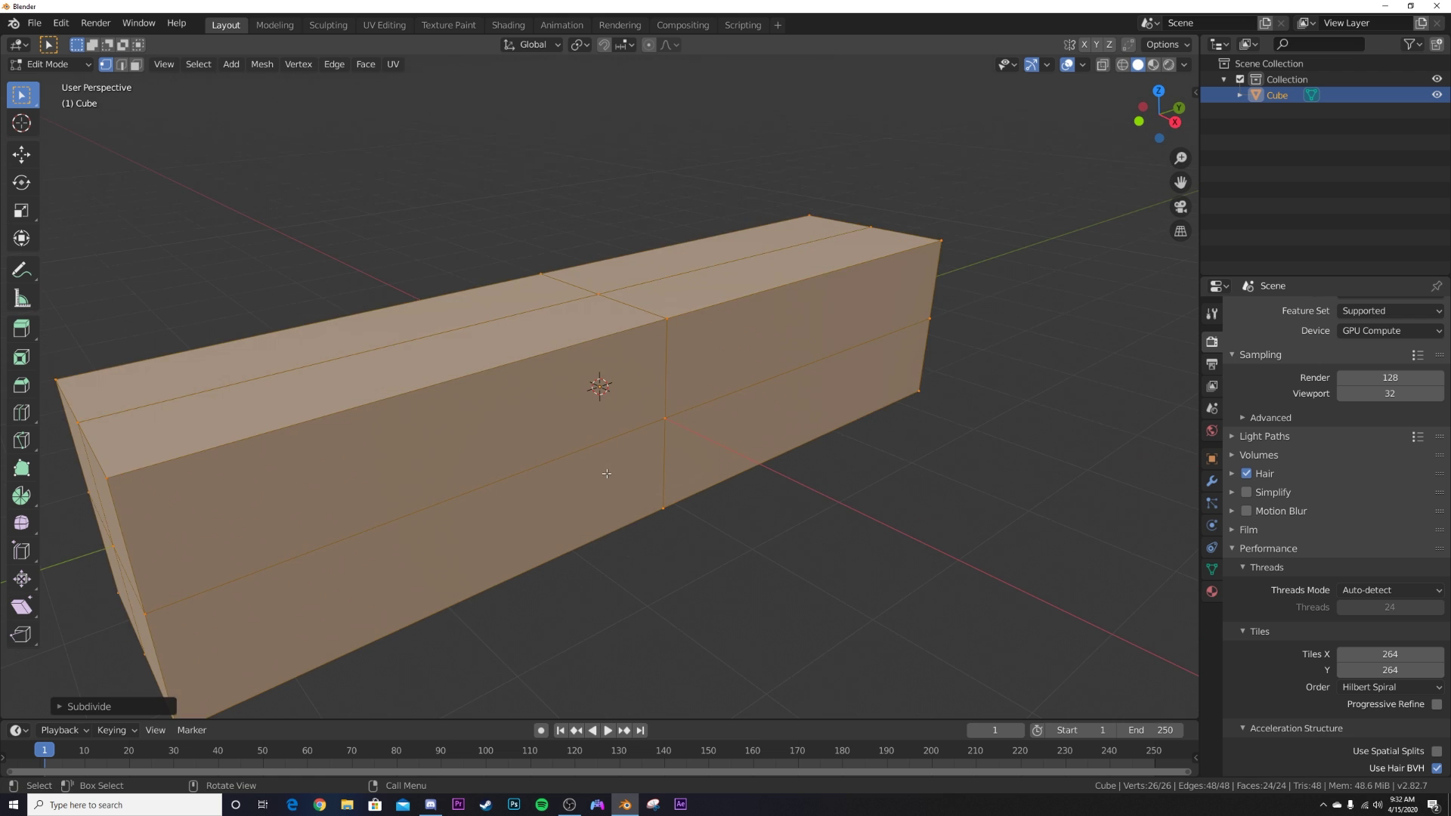
# Step: Add six loop cuts across the box's length, dividing it into eight roughly equal segments
pyautogui.scroll(-4, 624, 476)
pyautogui.moveTo(505, 415); pyautogui.dragTo(642, 393, button='middle')
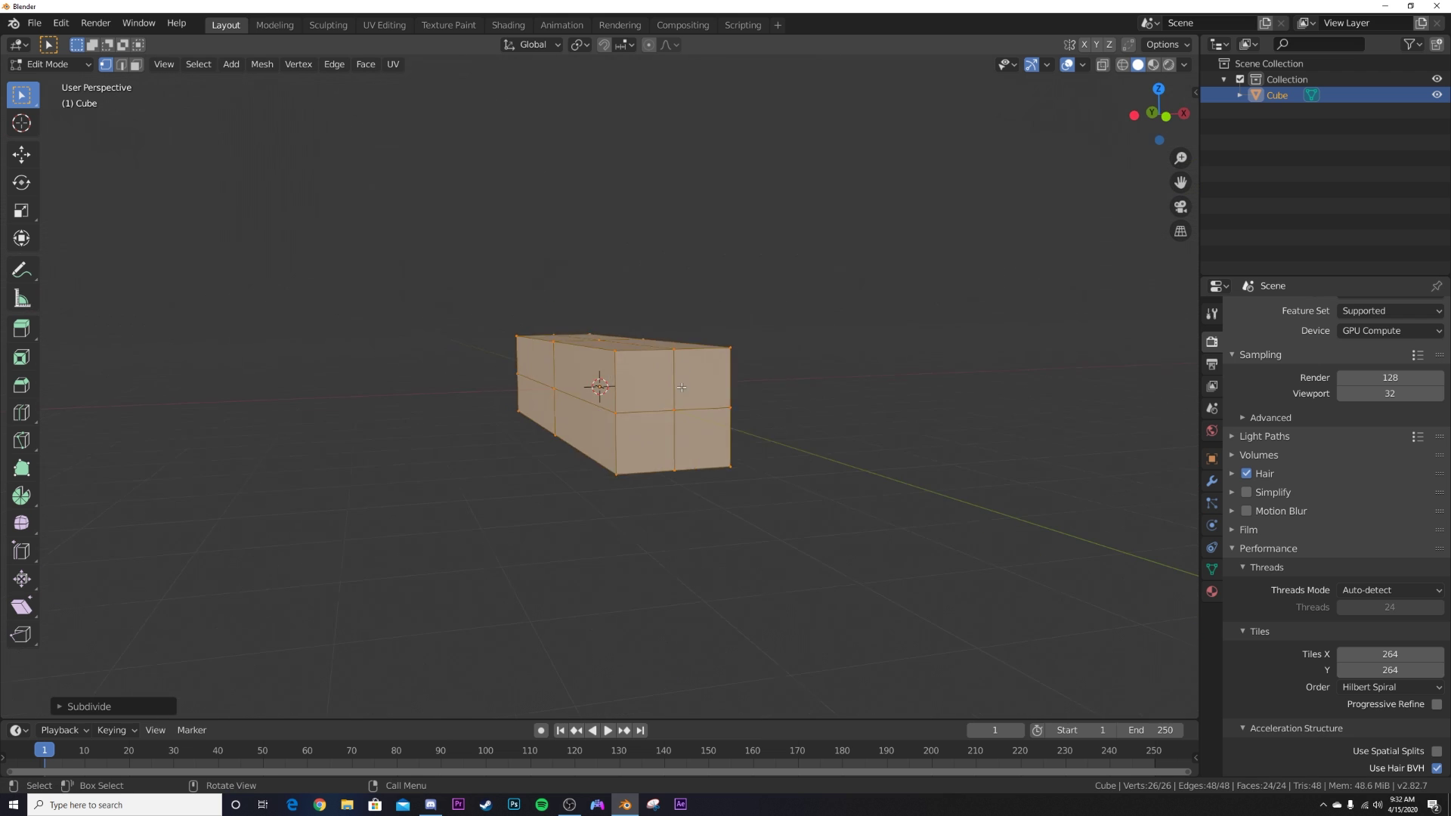
pyautogui.scroll(4, 680, 397)
pyautogui.moveTo(998, 453); pyautogui.dragTo(788, 476, button='middle')
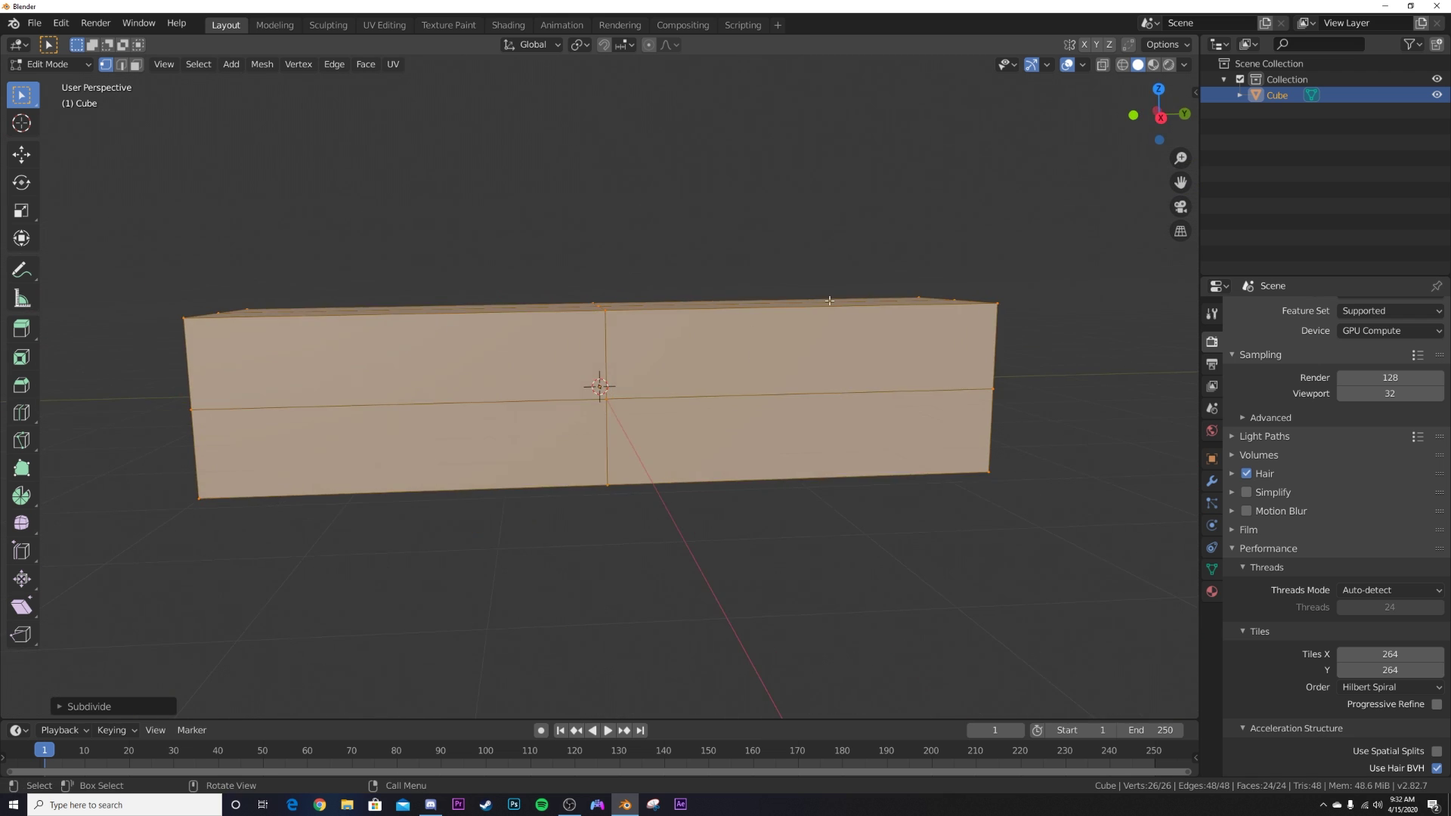
pyautogui.click(22, 412)
pyautogui.click(421, 307)
pyautogui.click(803, 355)
pyautogui.click(306, 327)
pyautogui.click(447, 317)
pyautogui.click(690, 317)
pyautogui.click(878, 321)
# Step: Activate the Move tool and face selection, and apply Select Random to the box's faces
pyautogui.moveTo(307, 625); pyautogui.dragTo(52, 213, button='middle')
pyautogui.click(19, 156)
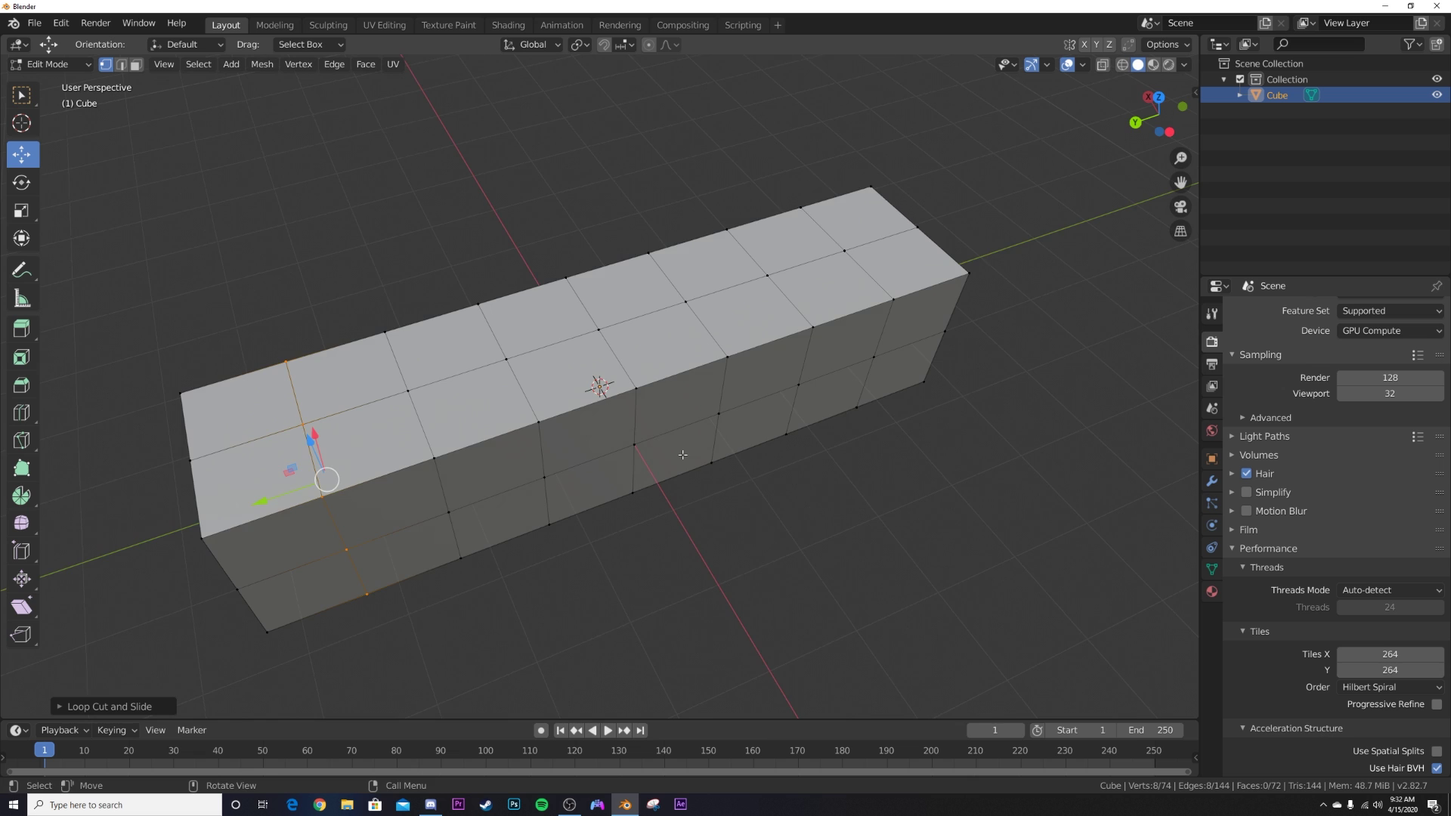
pyautogui.moveTo(151, 151); pyautogui.dragTo(205, 145, button='middle')
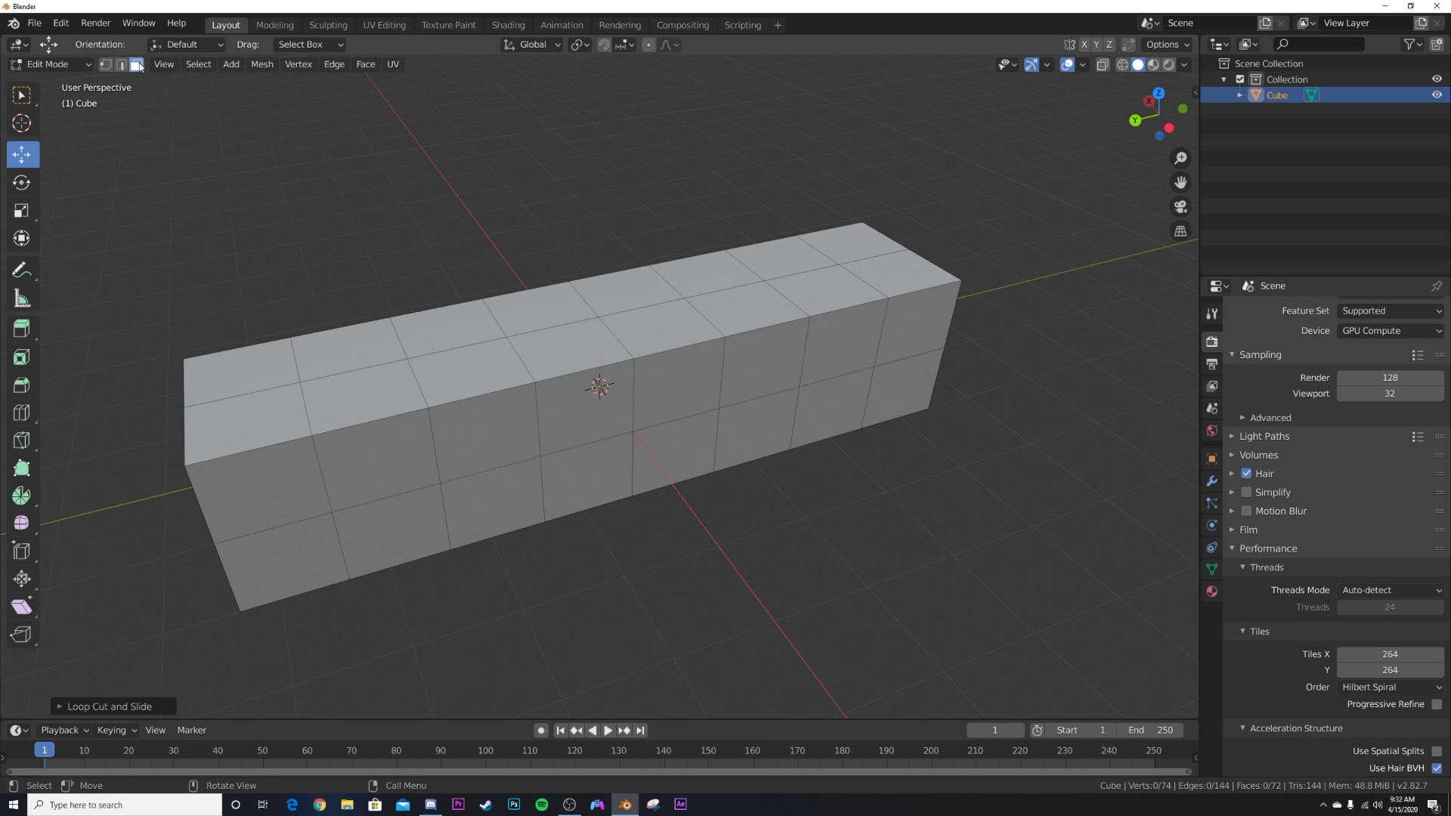
pyautogui.click(574, 356)
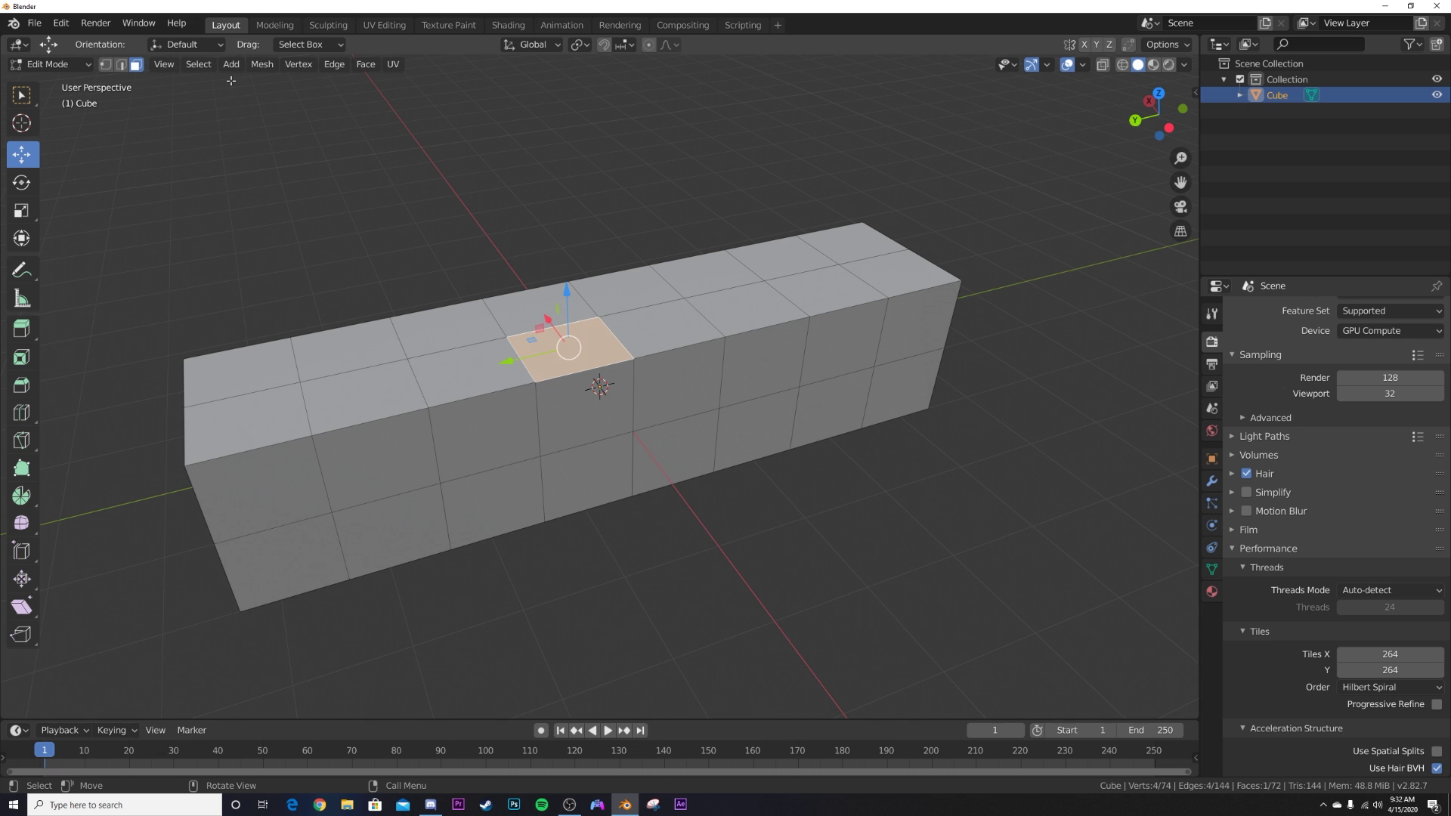
pyautogui.click(199, 65)
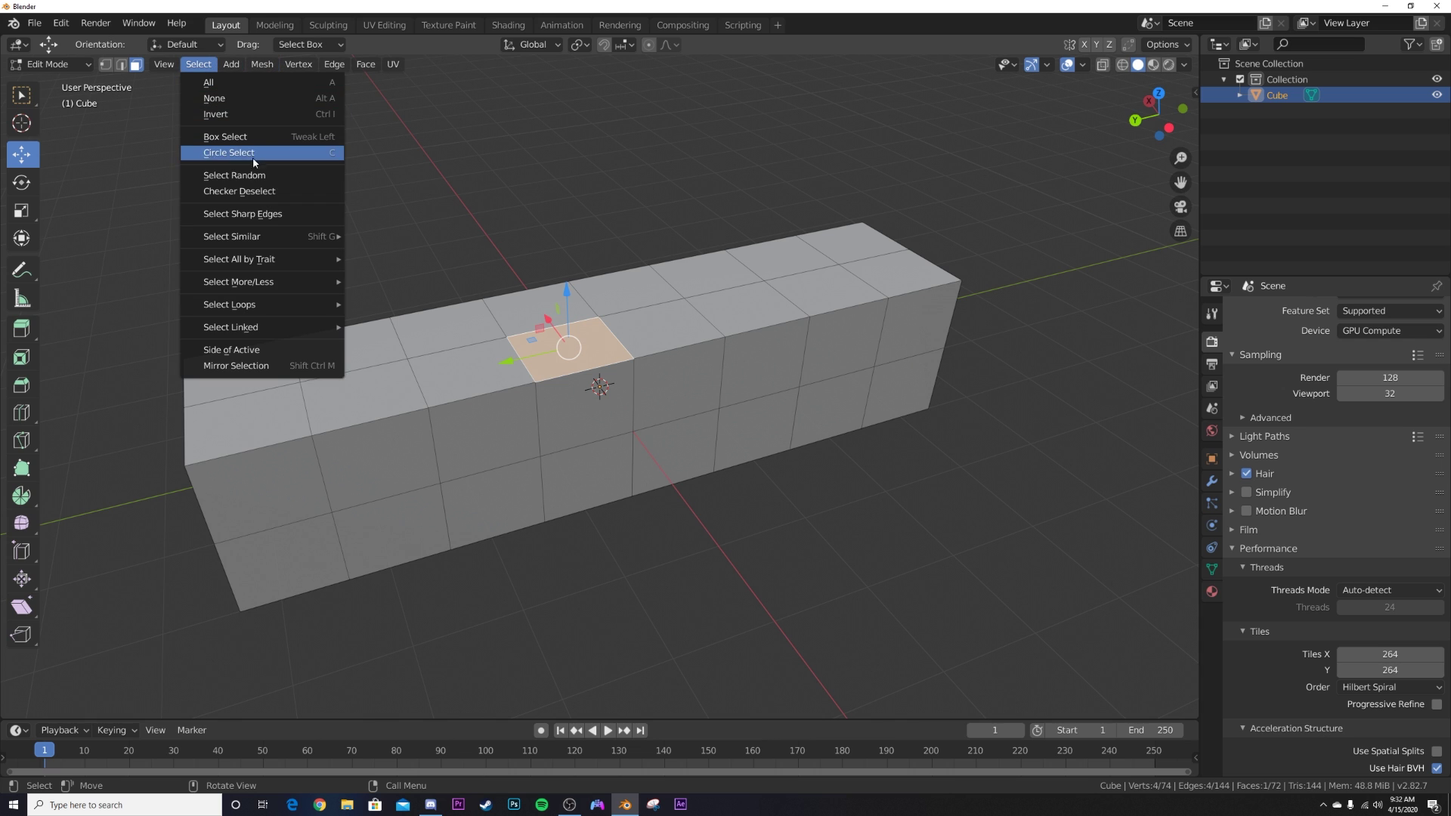
pyautogui.click(258, 176)
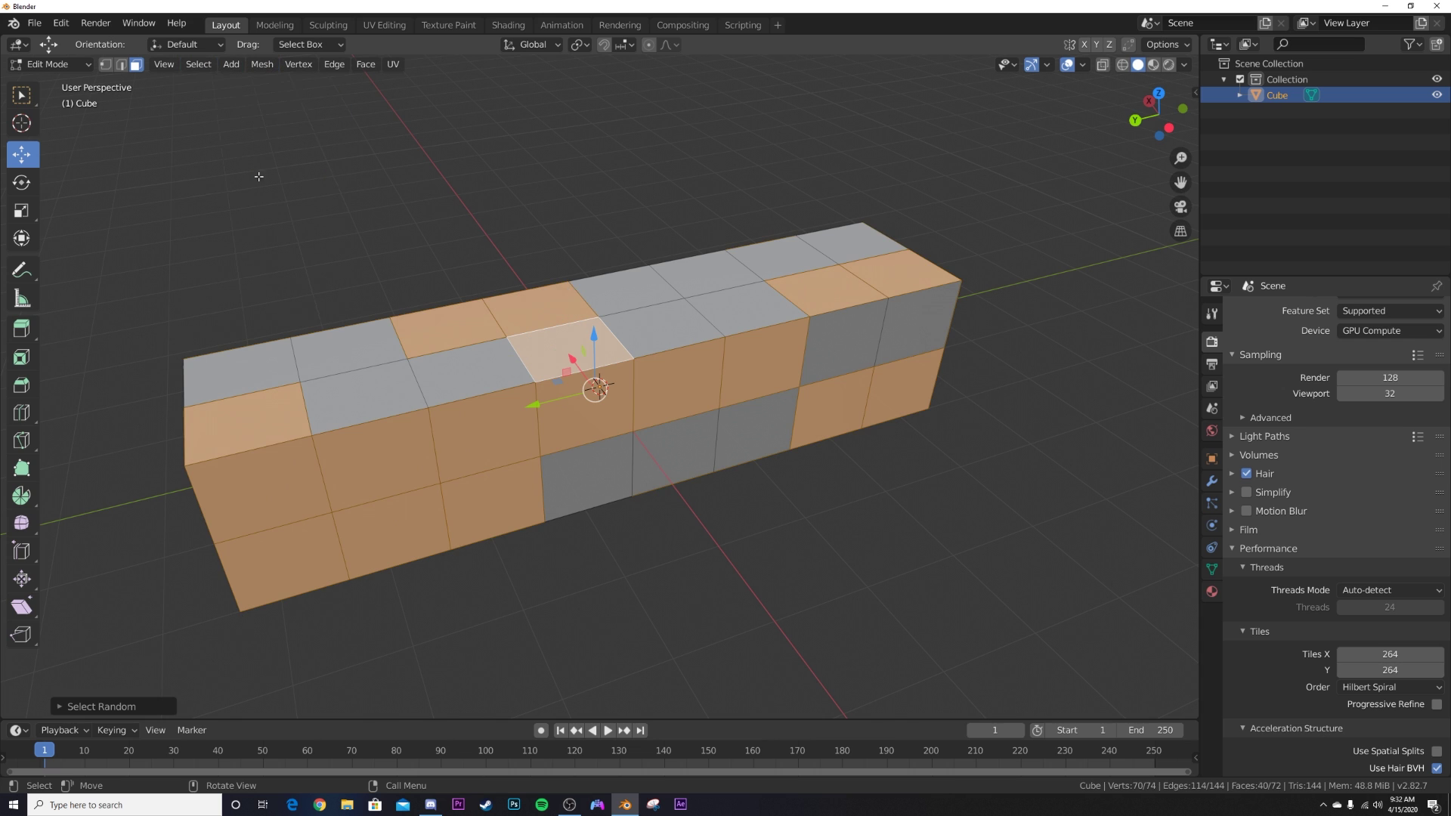
# Step: Set the random face selection to about 27.8 percent with random seed 5
pyautogui.click(120, 706)
pyautogui.moveTo(209, 673); pyautogui.dragTo(190, 667)
pyautogui.click(262, 684)
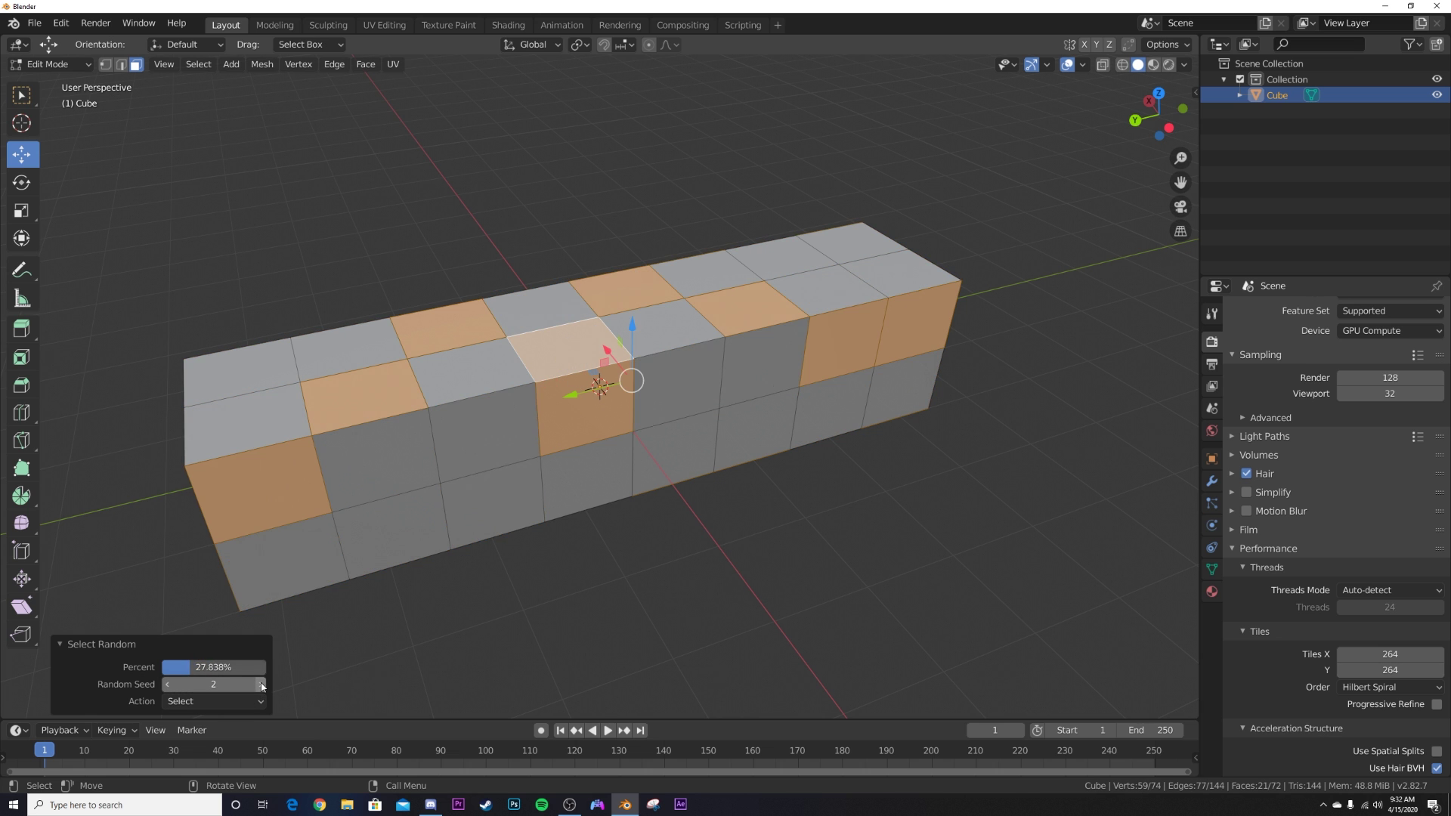
pyautogui.moveTo(382, 585); pyautogui.dragTo(577, 501, button='middle')
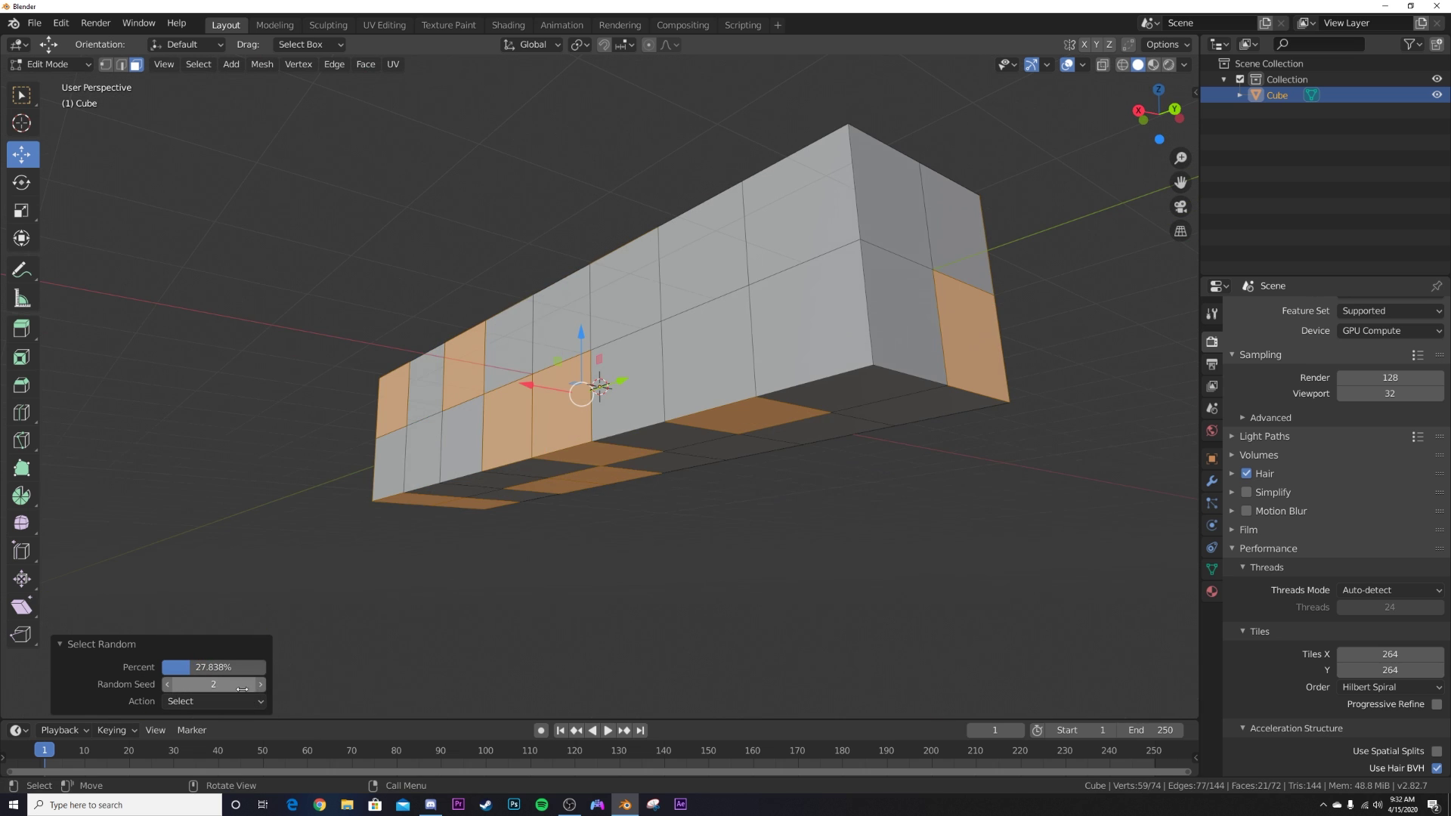
pyautogui.click(259, 684)
pyautogui.click(260, 685)
pyautogui.click(260, 684)
# Step: Inset the randomly selected faces individually by about 0.092 m
pyautogui.moveTo(453, 430); pyautogui.dragTo(452, 489, button='middle')
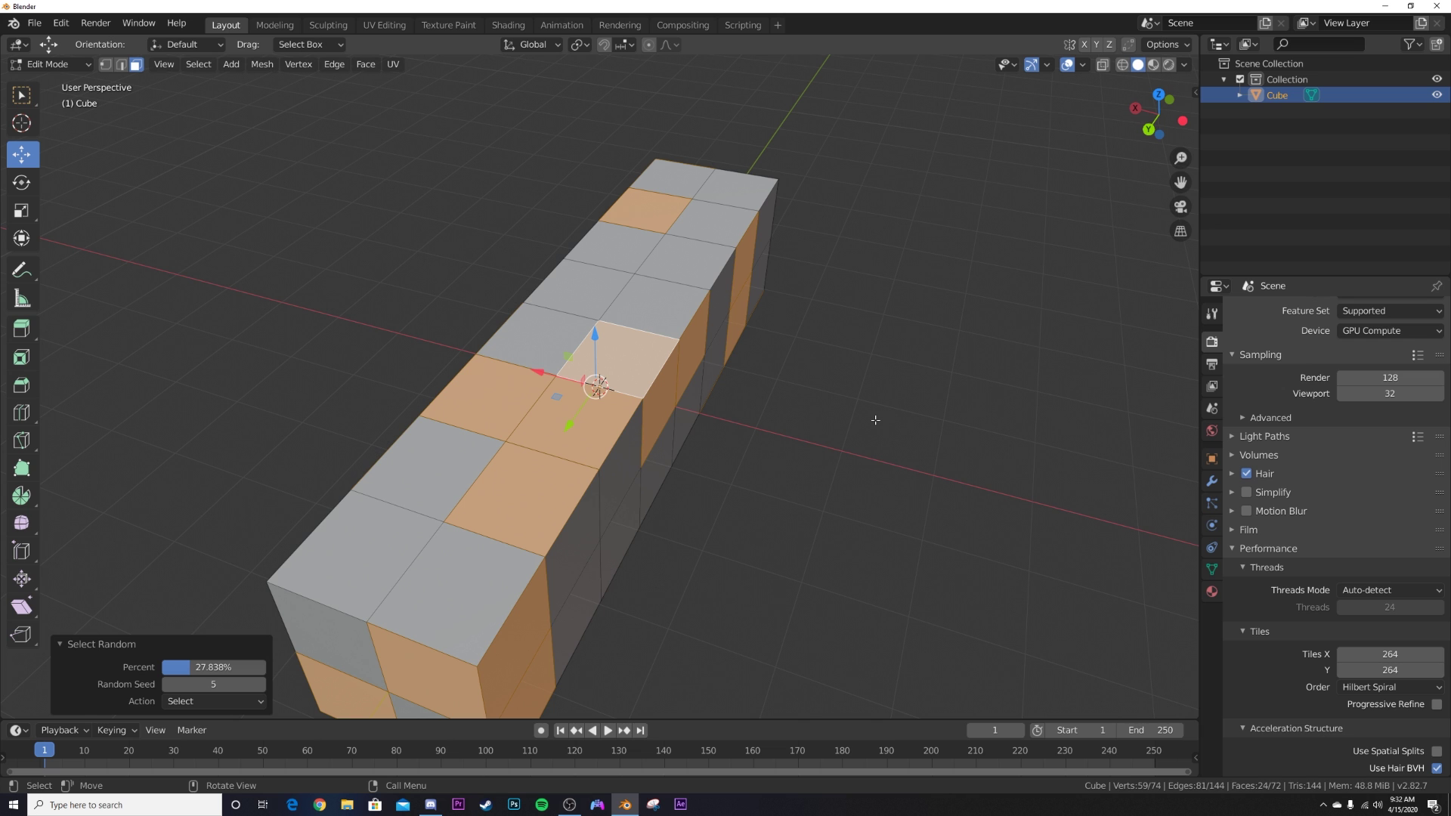
pyautogui.press('i')
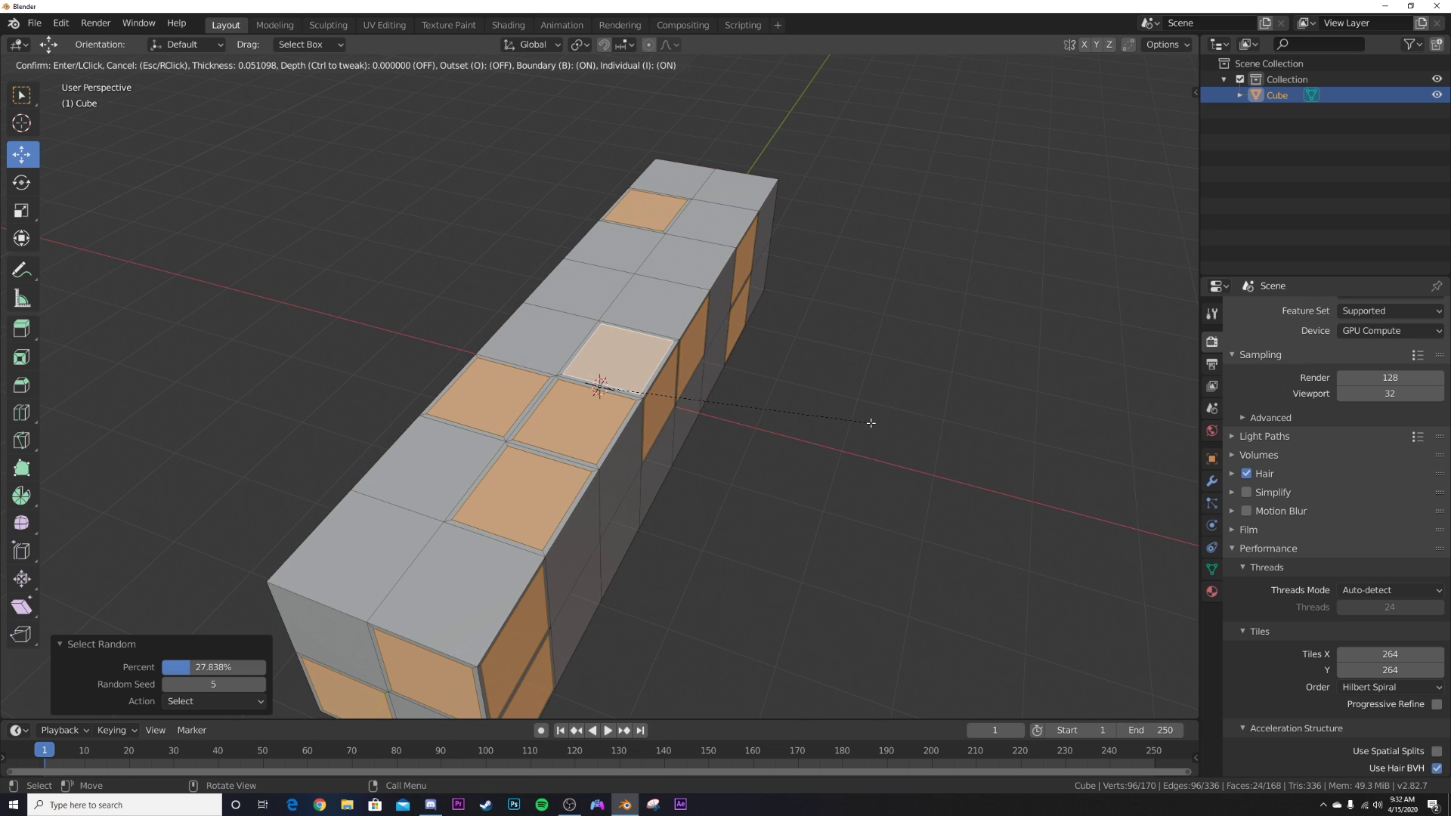
pyautogui.click(867, 424)
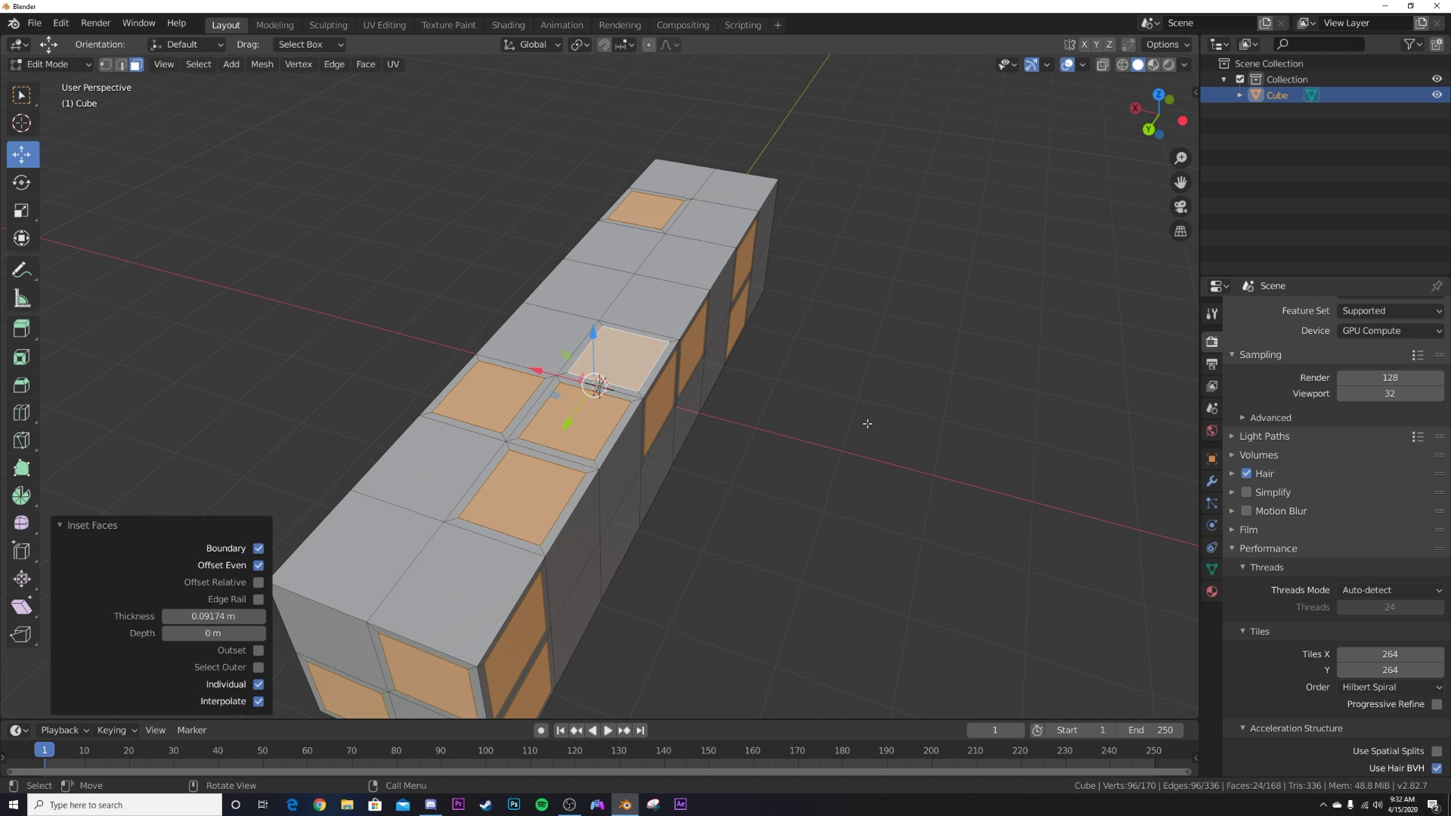
pyautogui.press('e')
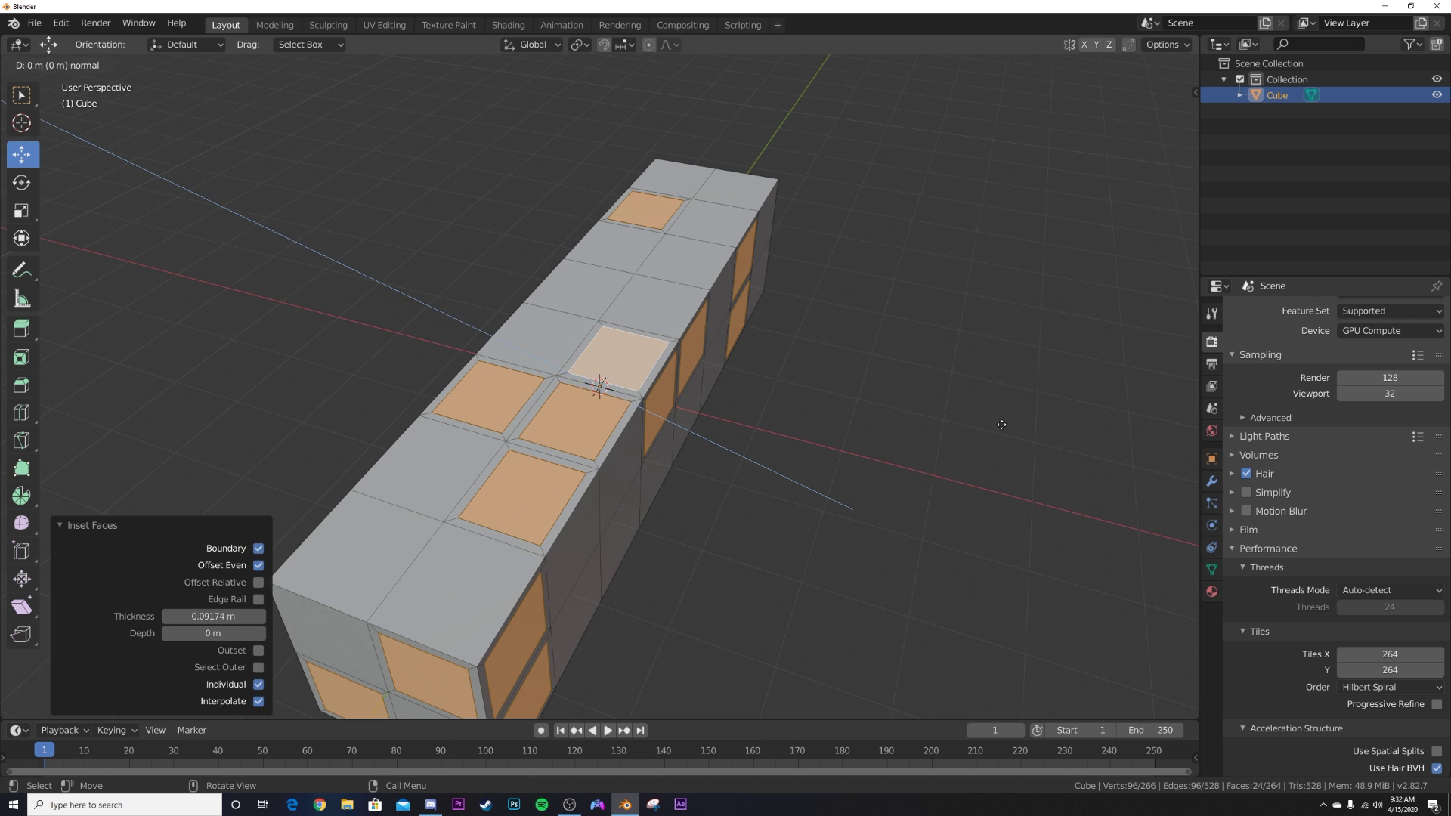
pyautogui.press('Escape')
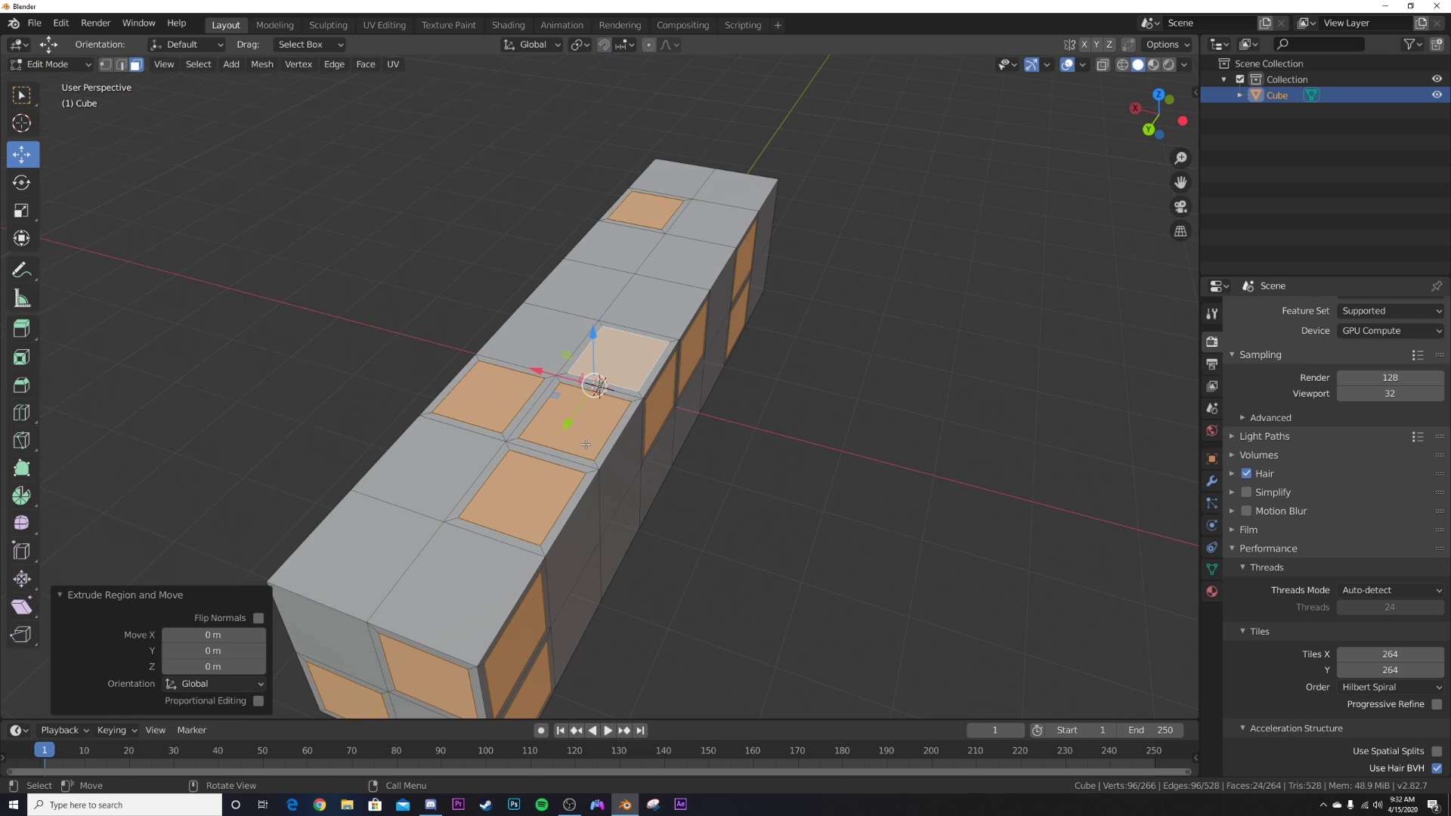
pyautogui.hotkey('ctrl', 'z')
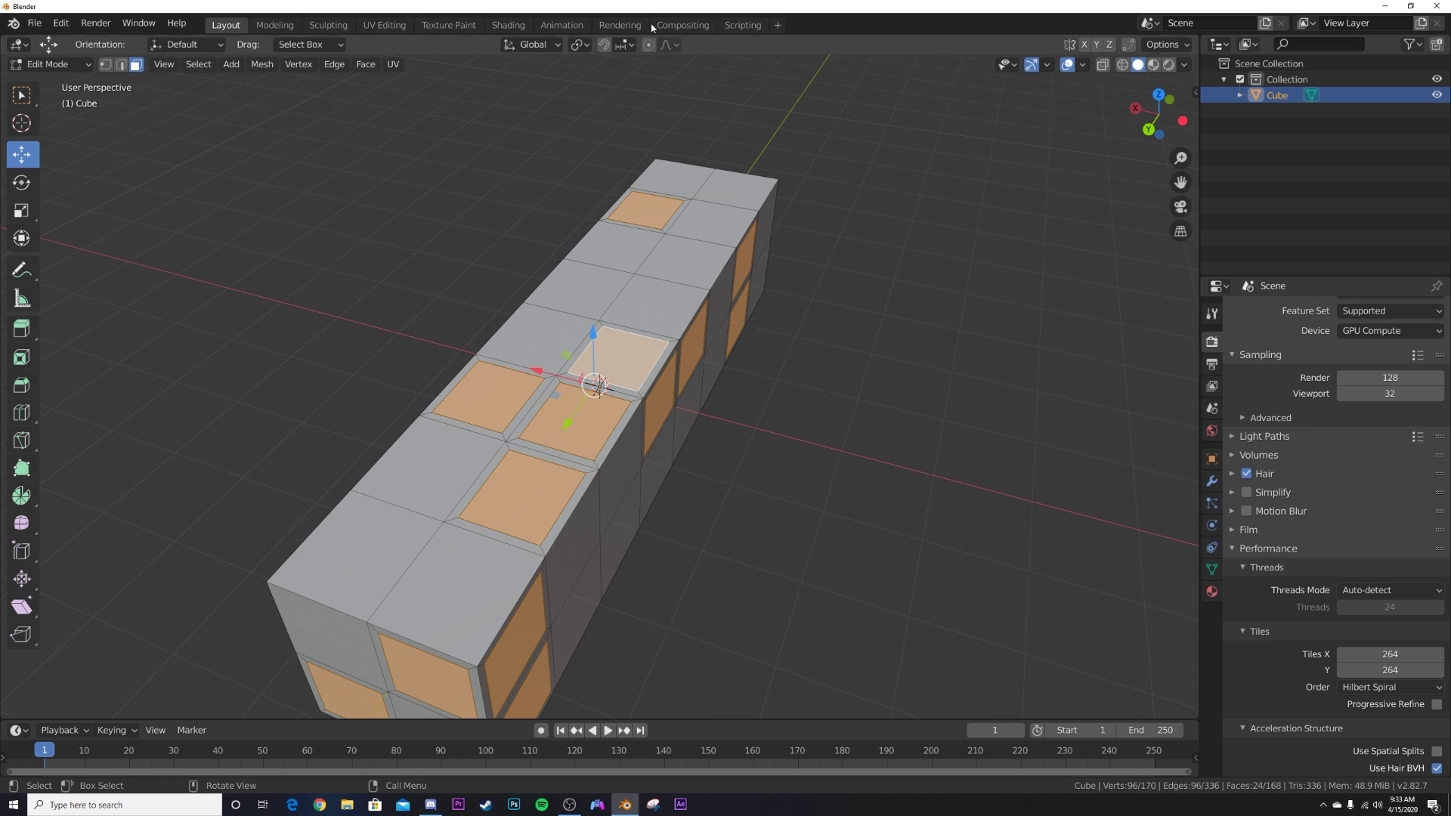
# Step: Set the pivot point to Individual Origins and extrude the inset faces outward about 0.11 m along their normals
pyautogui.click(579, 47)
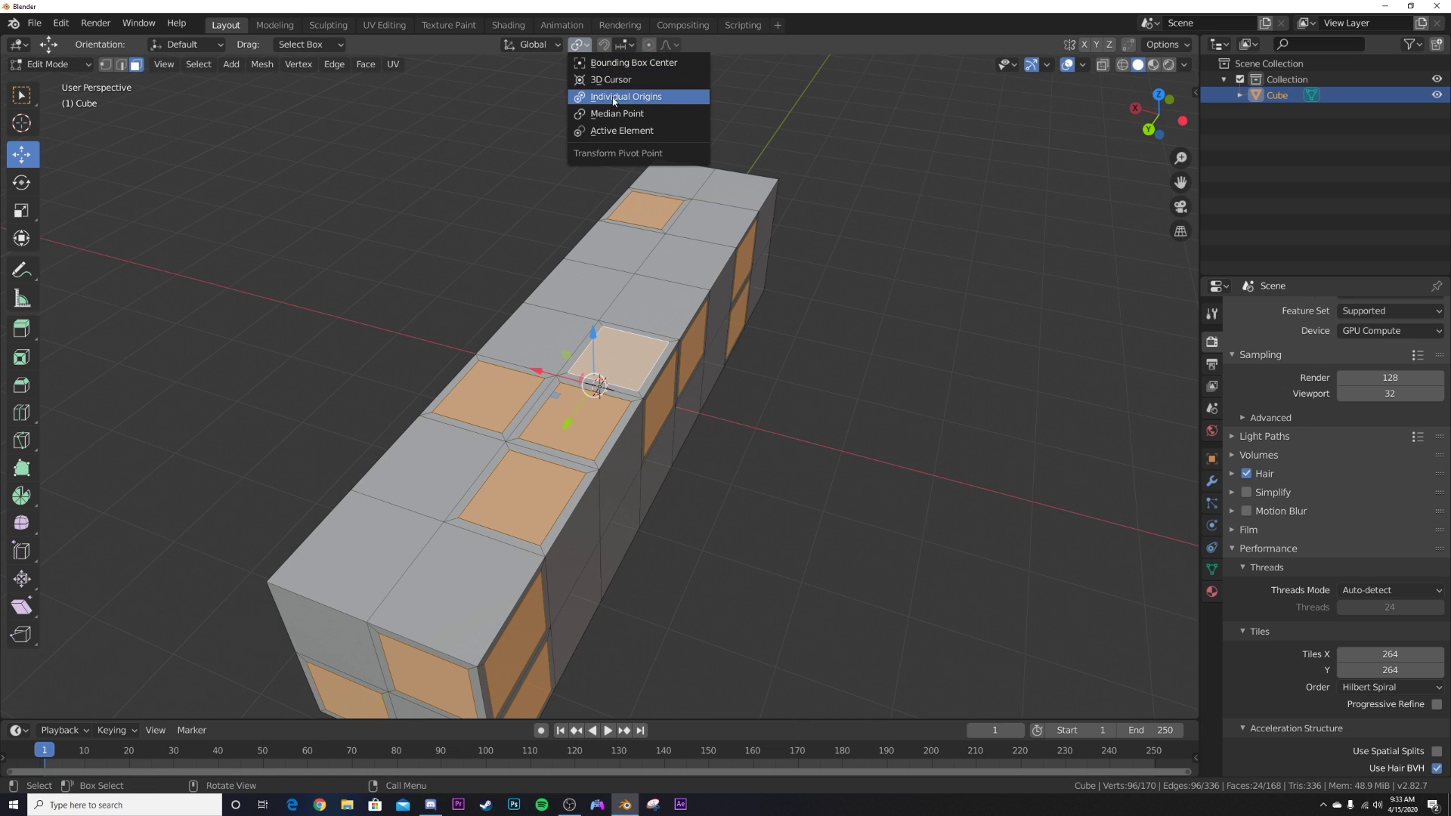
pyautogui.click(616, 95)
pyautogui.press('e')
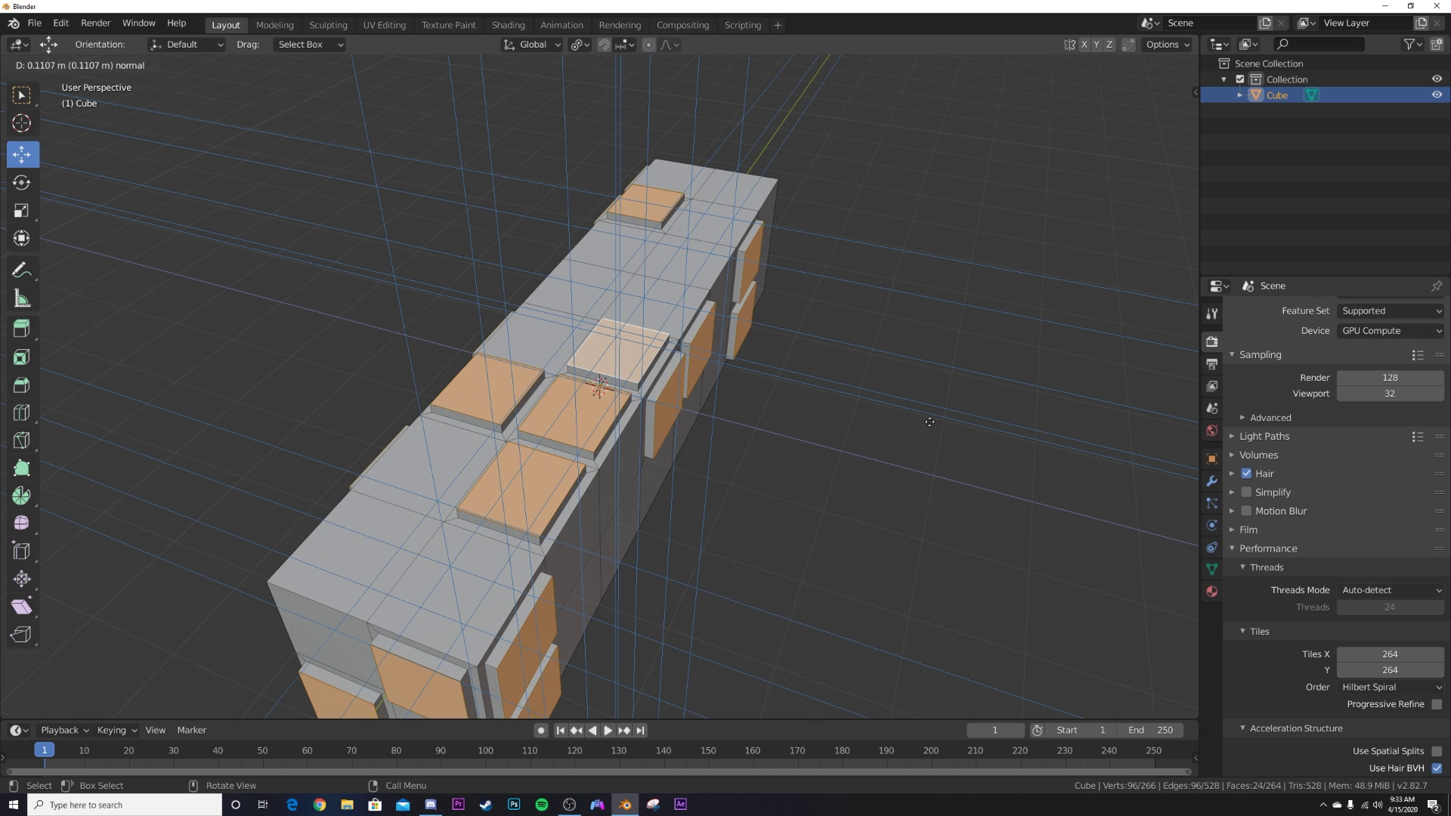
pyautogui.click(929, 422)
# Step: Subdivide the tops of the raised panels with 6 cuts
pyautogui.rightClick(929, 427)
pyautogui.click(930, 421)
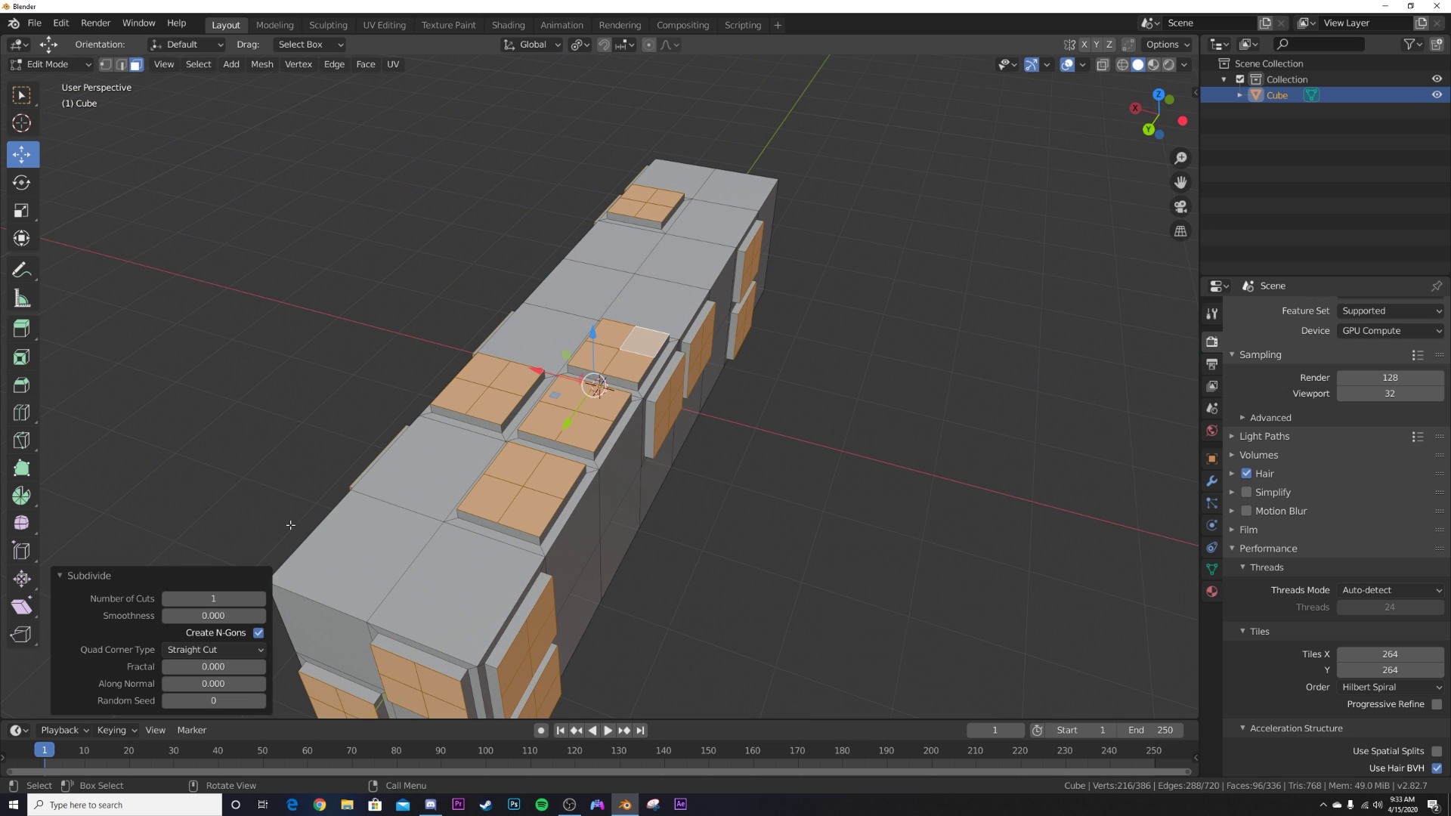
pyautogui.moveTo(214, 599); pyautogui.dragTo(249, 599)
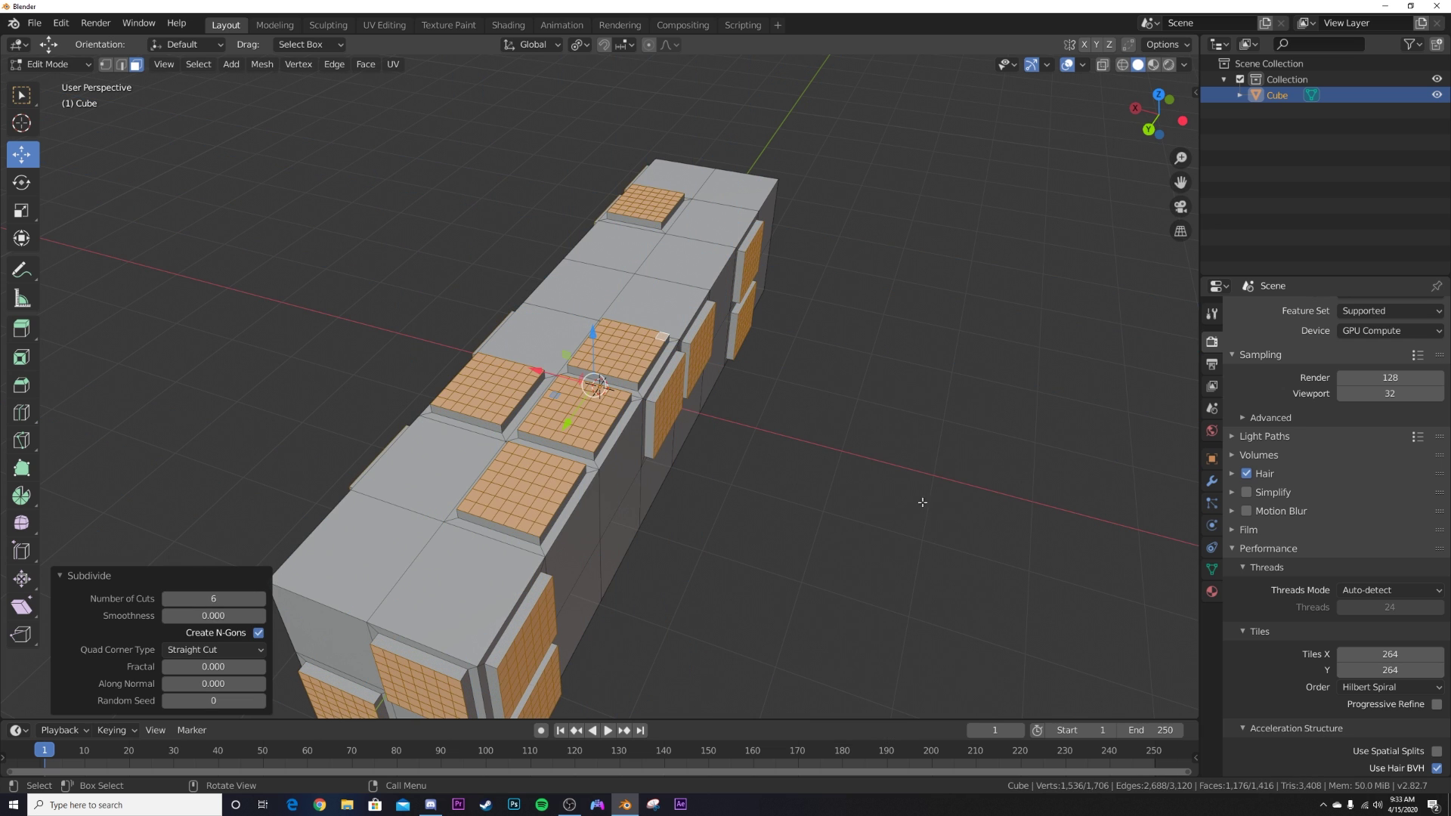
# Step: Inset each small panel face individually by about 0.022 m and extrude them about 0.0175 m along their normals
pyautogui.press('i')
pyautogui.press('i')
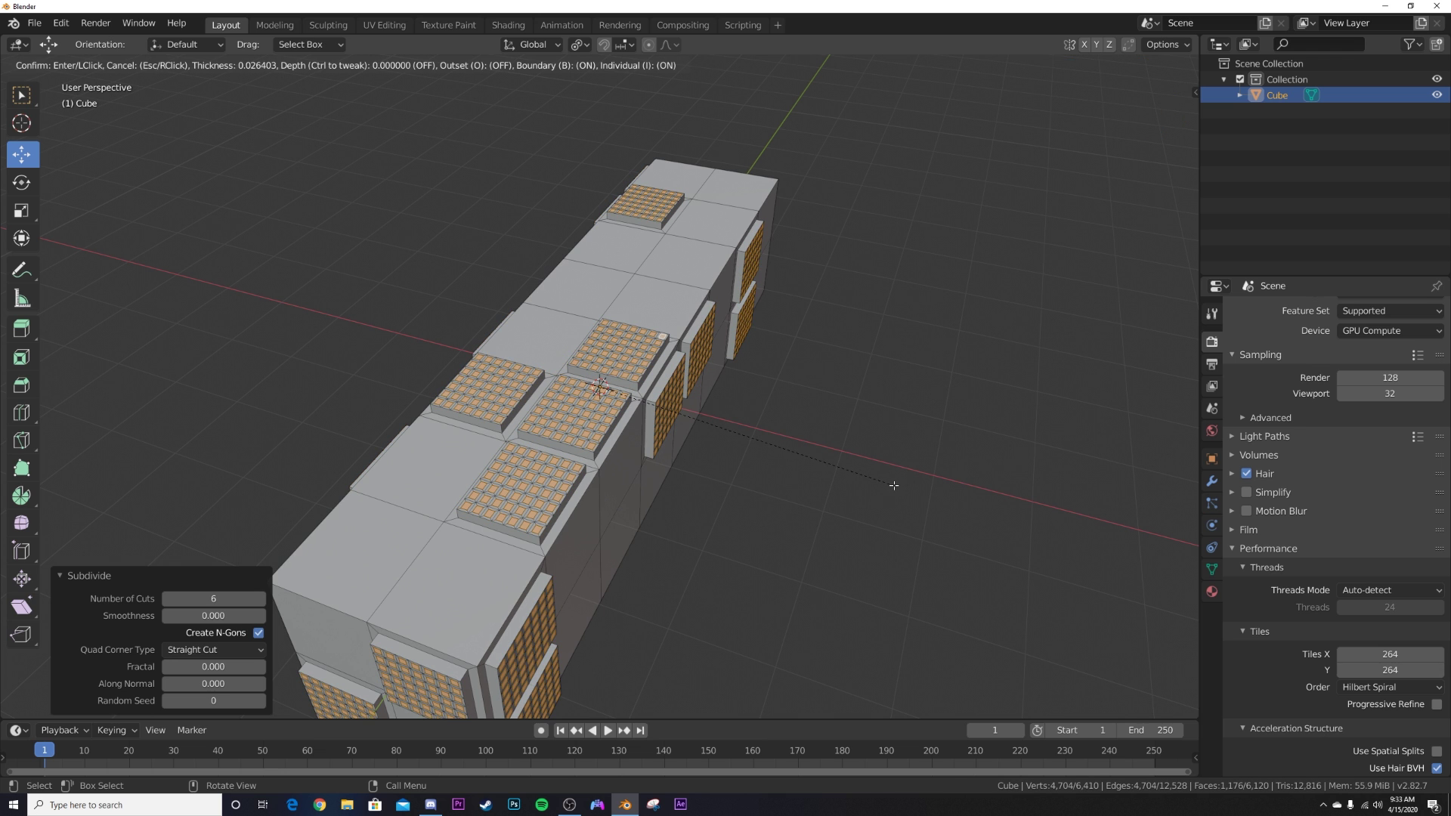
pyautogui.click(894, 486)
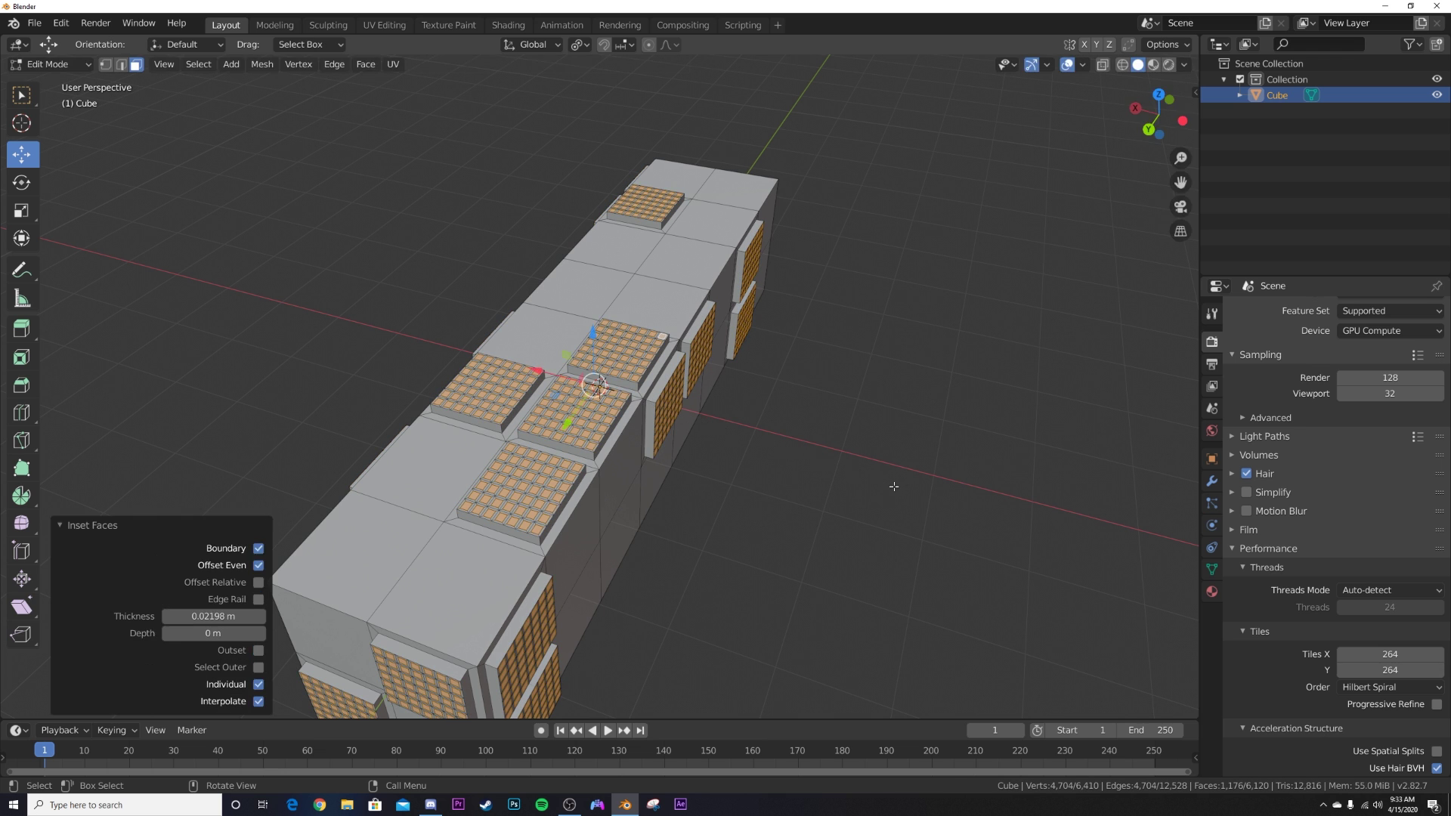
pyautogui.press('e')
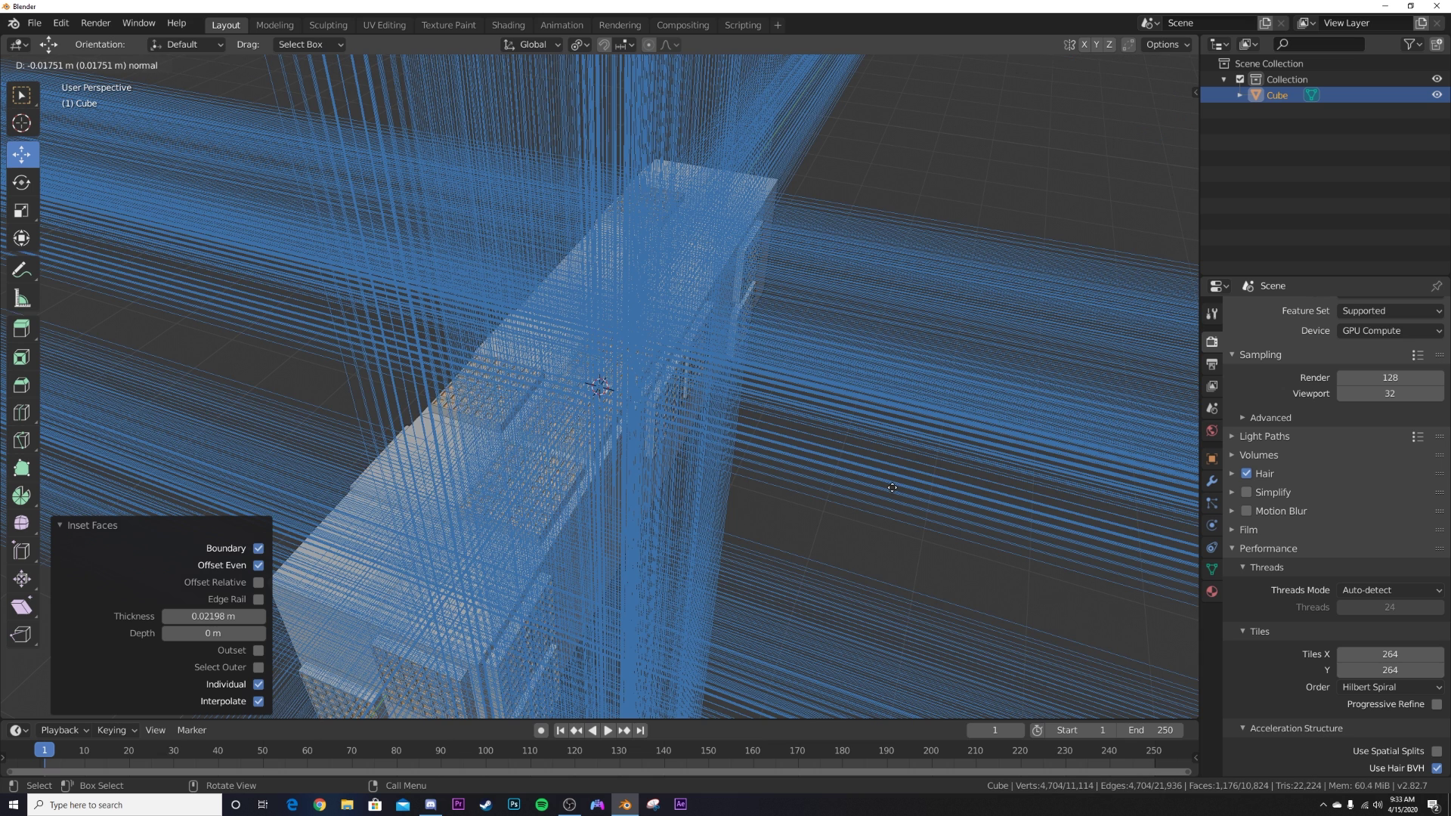
pyautogui.click(892, 487)
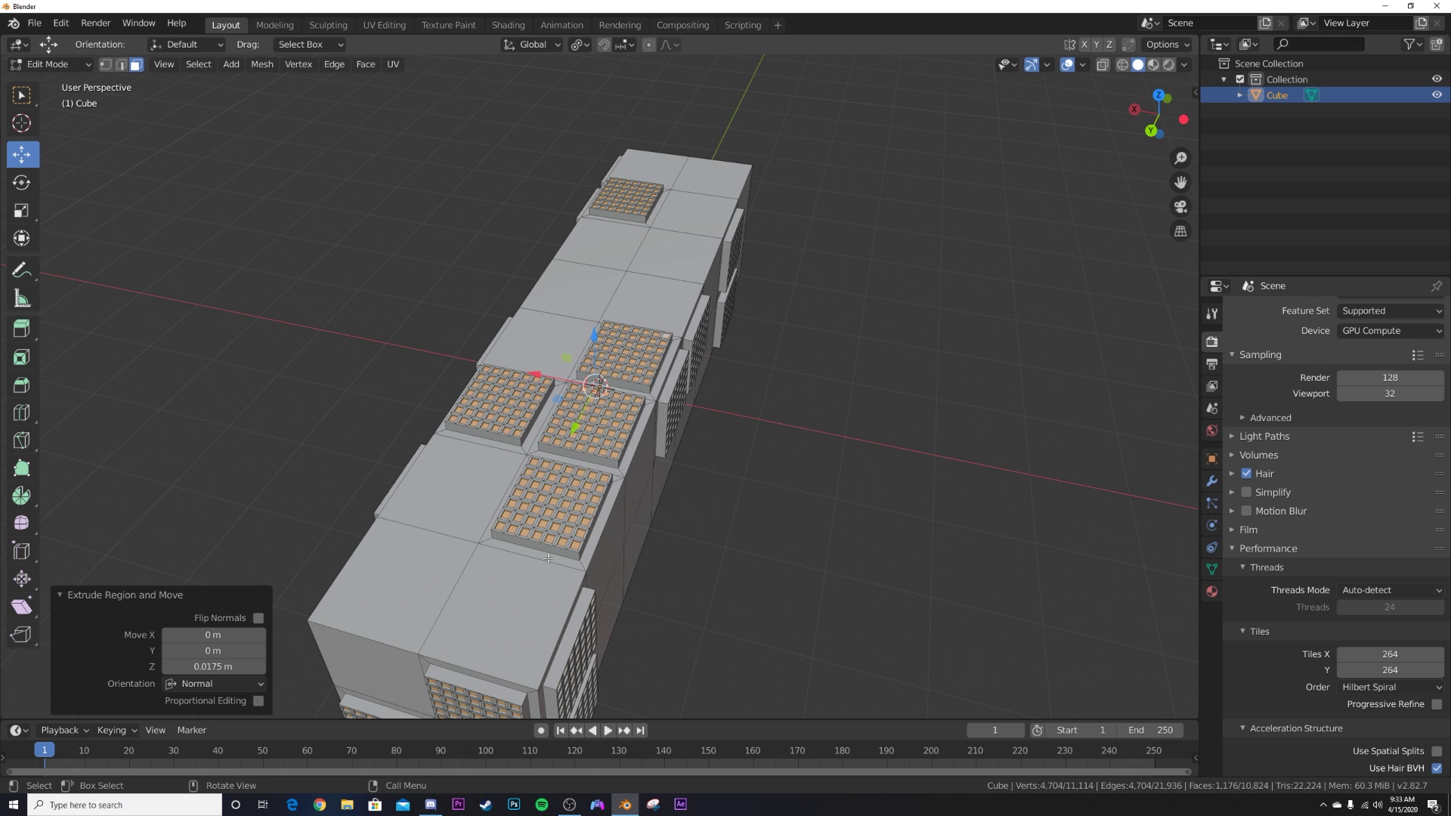
# Step: Grow the selection over the gridded panels three times and invert it to select the remaining faces
pyautogui.press('ctrl+KP_Add')
pyautogui.press('ctrl+KP_Add')
pyautogui.press('ctrl+KP_Add')
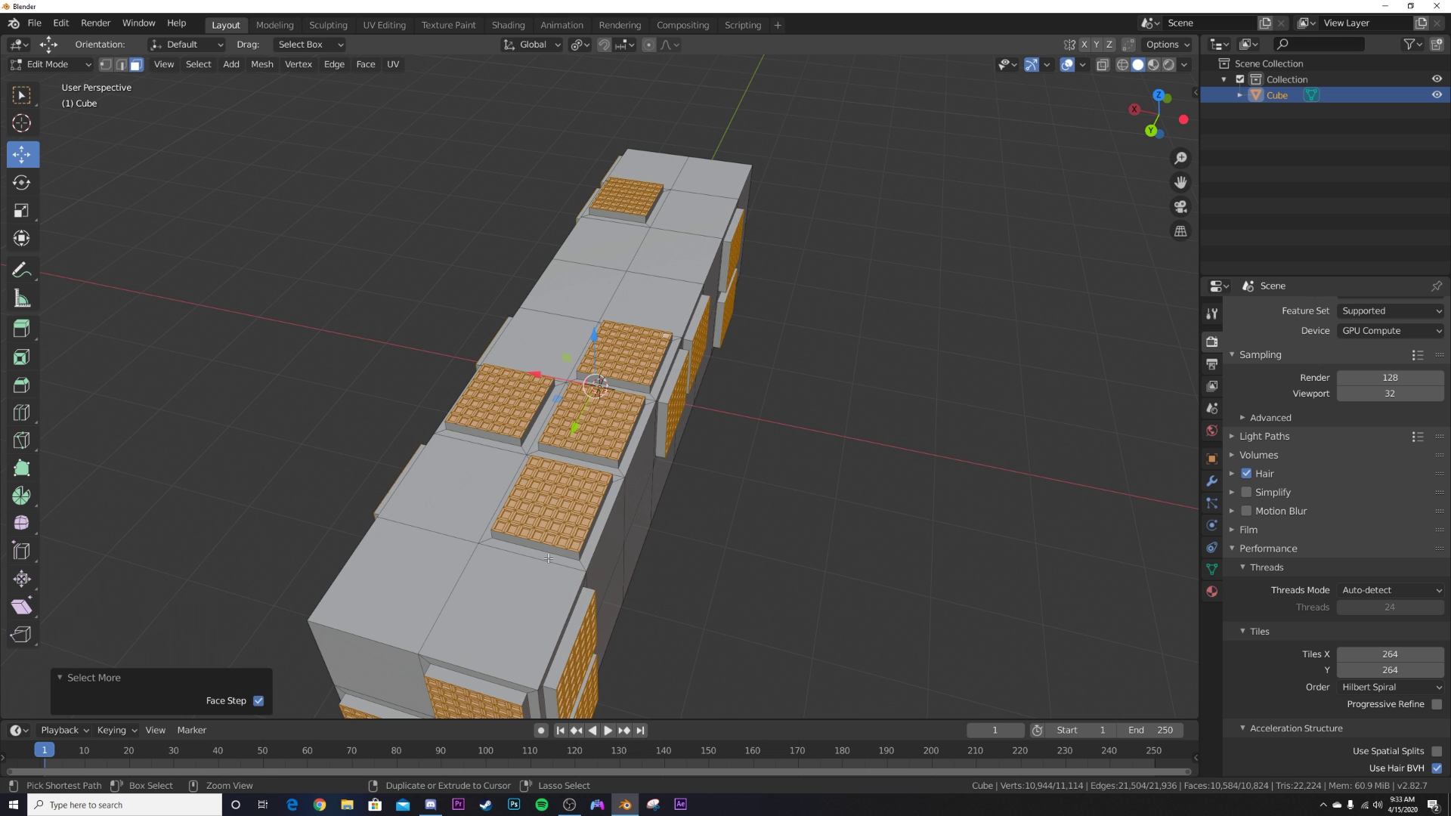
pyautogui.moveTo(549, 558); pyautogui.dragTo(395, 674, button='middle')
pyautogui.hotkey('ctrl', 'i')
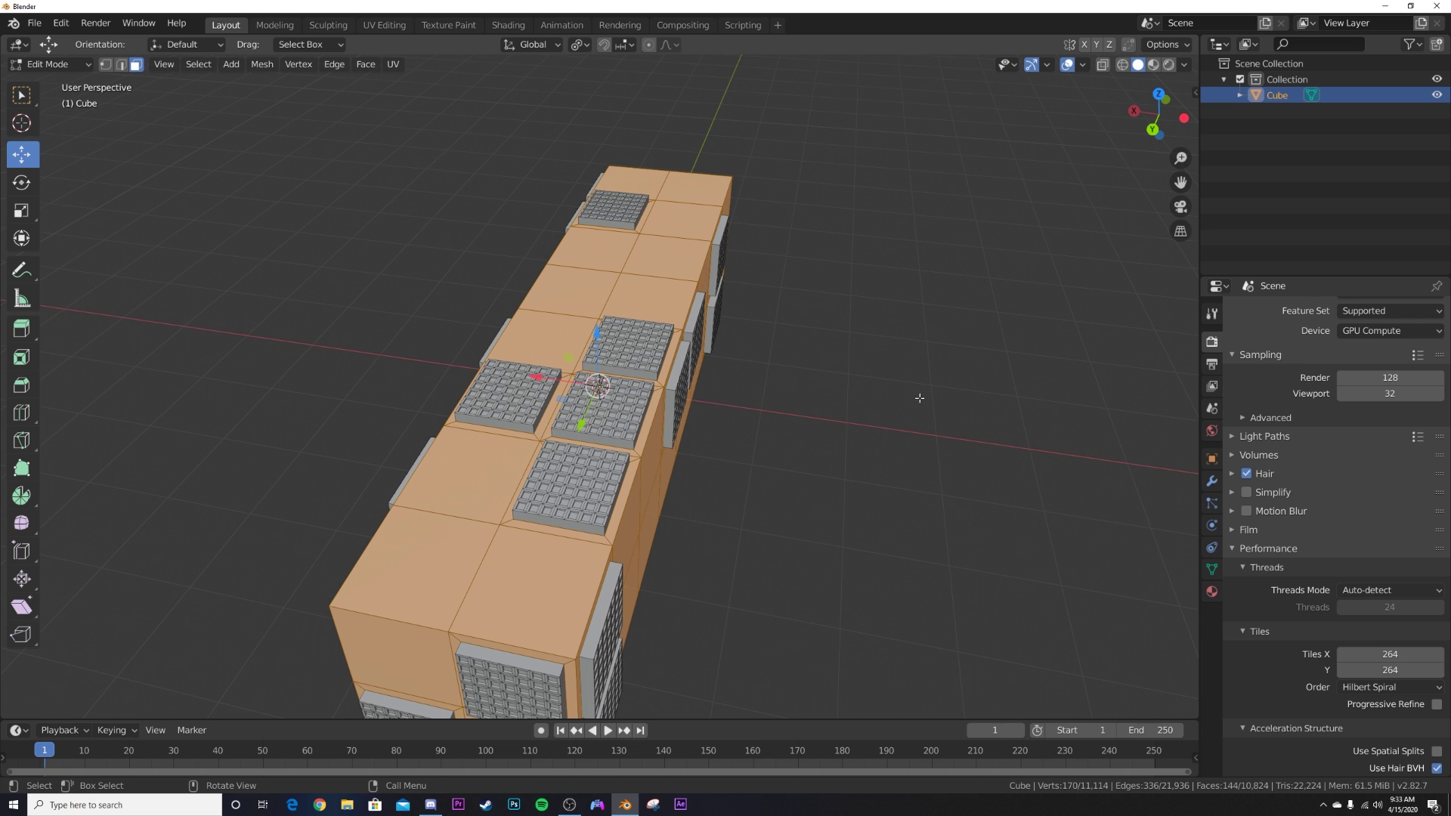
# Step: Inset the selected hull faces individually by about 0.028 m, extrude them about 0.02 m, and return to Object Mode
pyautogui.press('i')
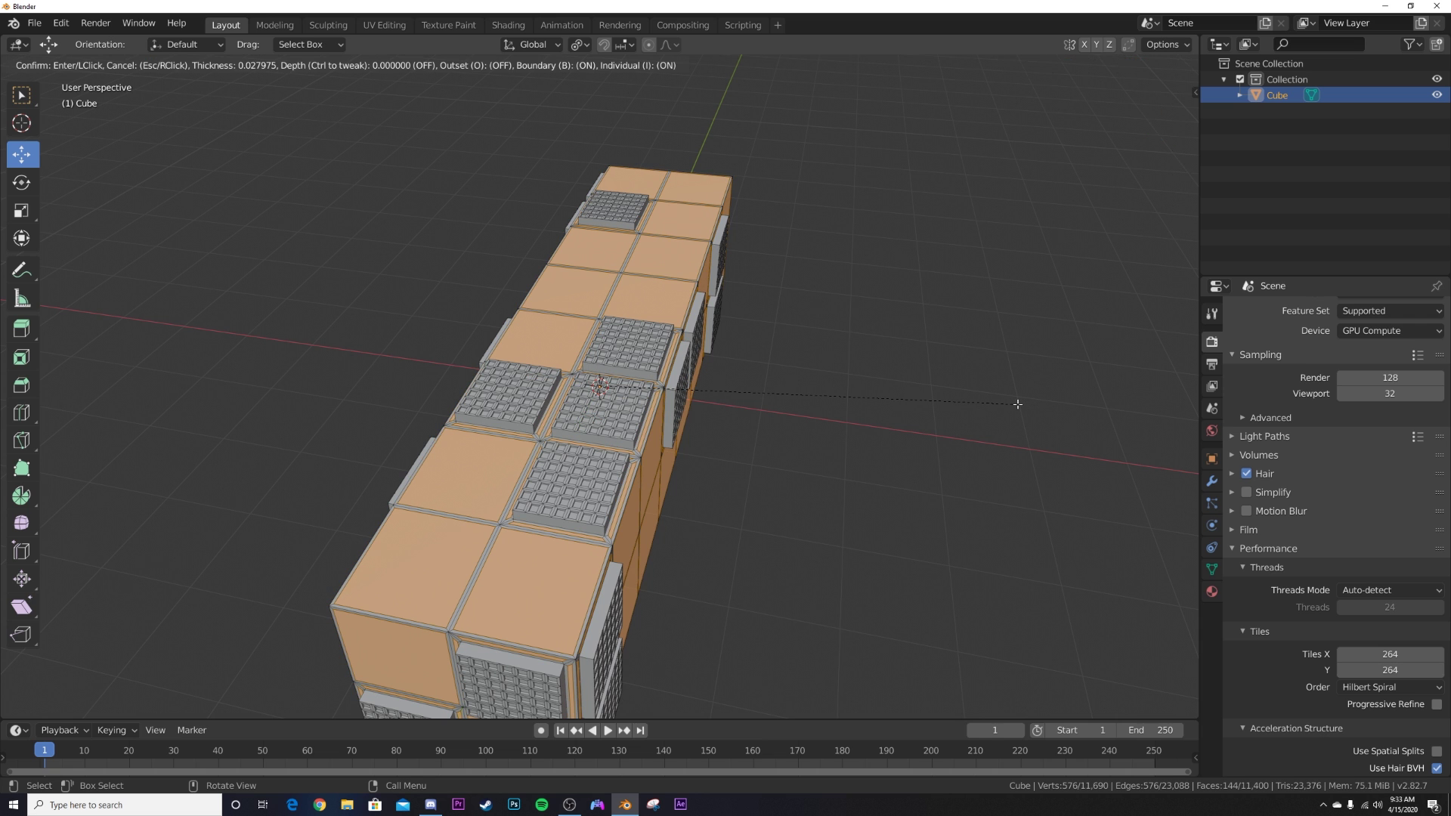
pyautogui.click(1017, 404)
pyautogui.press('e')
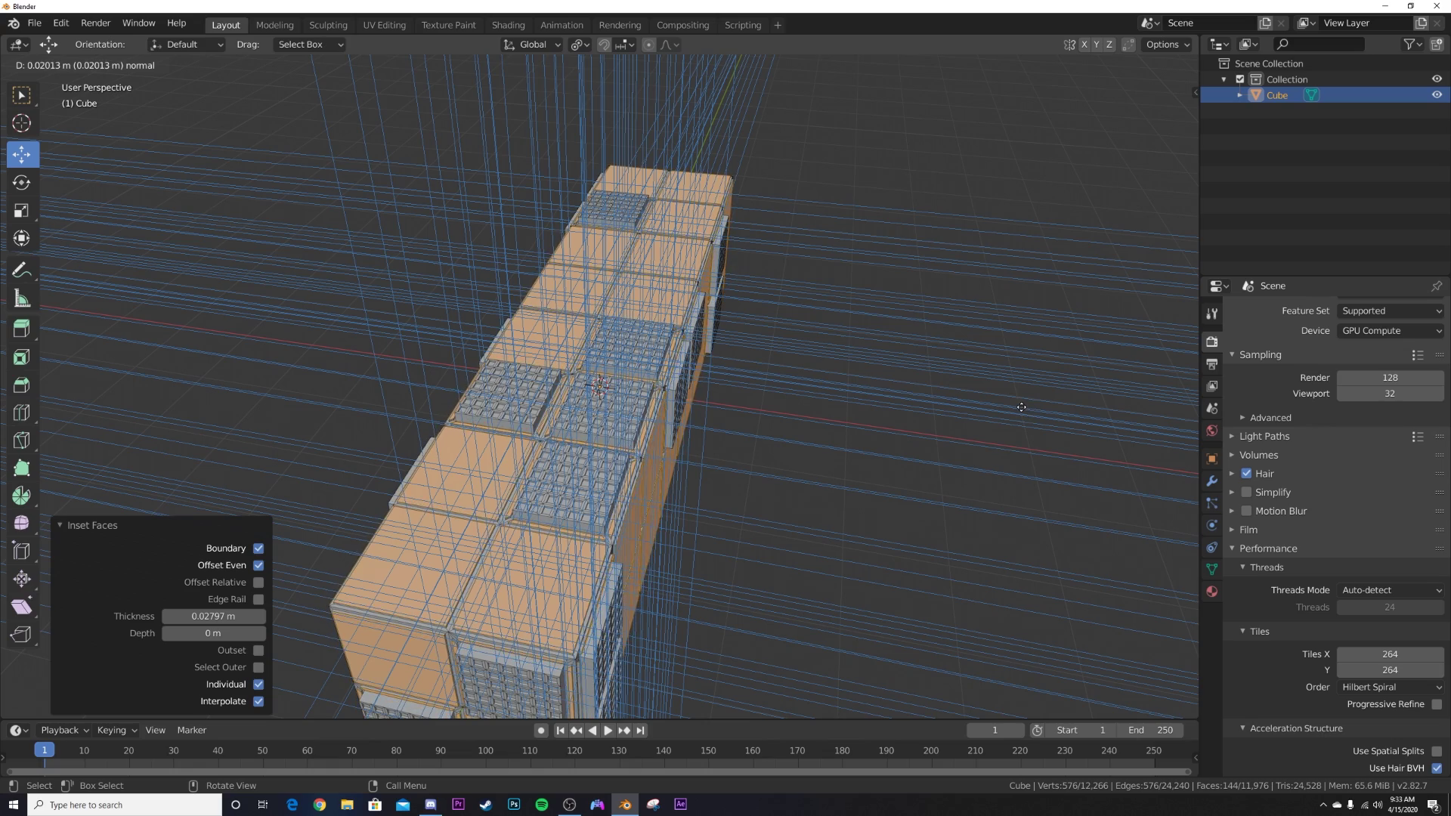
pyautogui.click(1021, 407)
pyautogui.press('Tab')
# Step: Inspect the finished panel detail on the box and switch to the Shading workspace
pyautogui.moveTo(774, 467); pyautogui.dragTo(597, 491, button='middle')
pyautogui.scroll(2, 871, 427)
pyautogui.scroll(-7, 577, 460)
pyautogui.scroll(5, 602, 486)
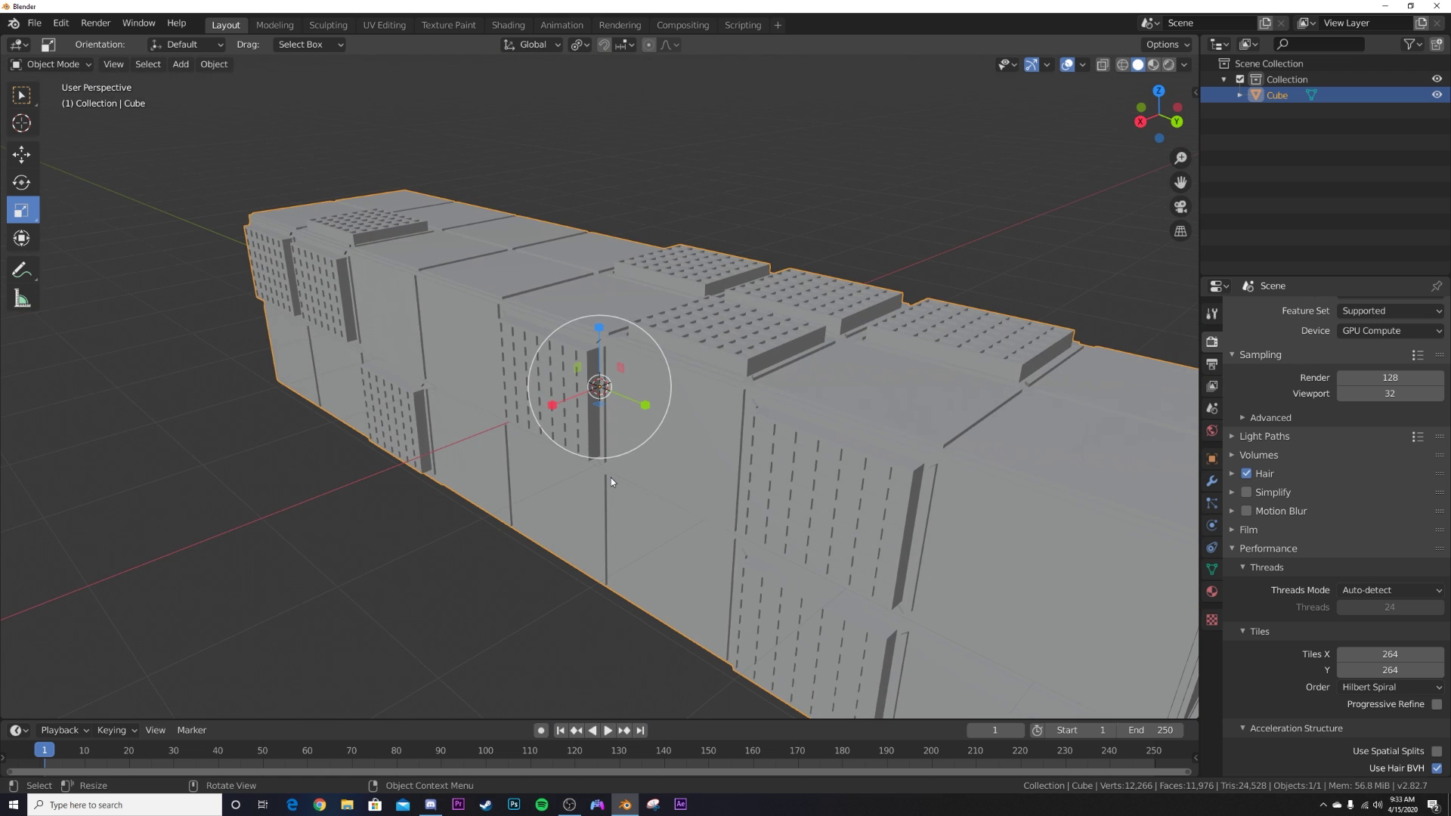
pyautogui.moveTo(610, 478); pyautogui.dragTo(607, 498, button='middle')
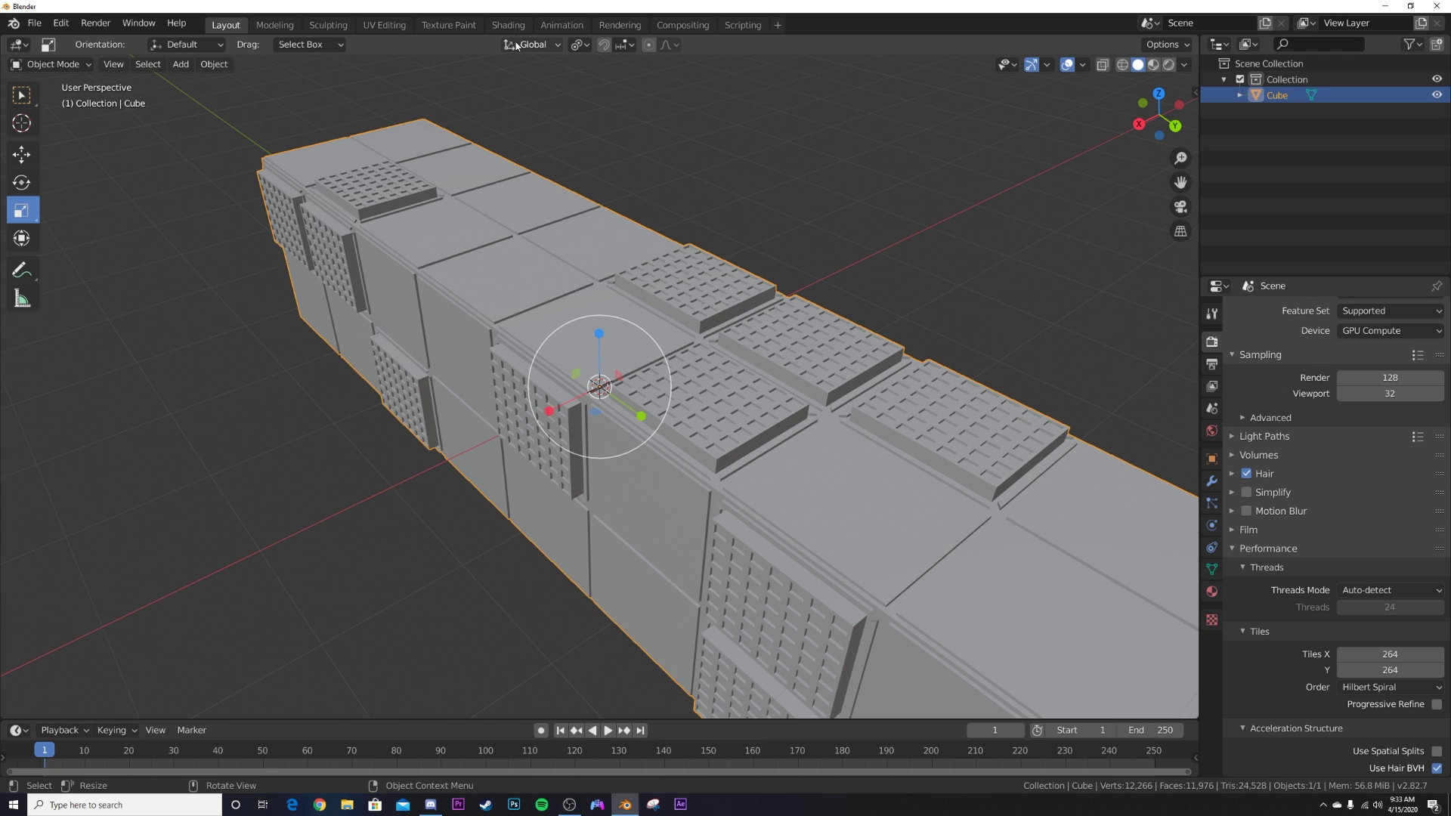
pyautogui.click(508, 25)
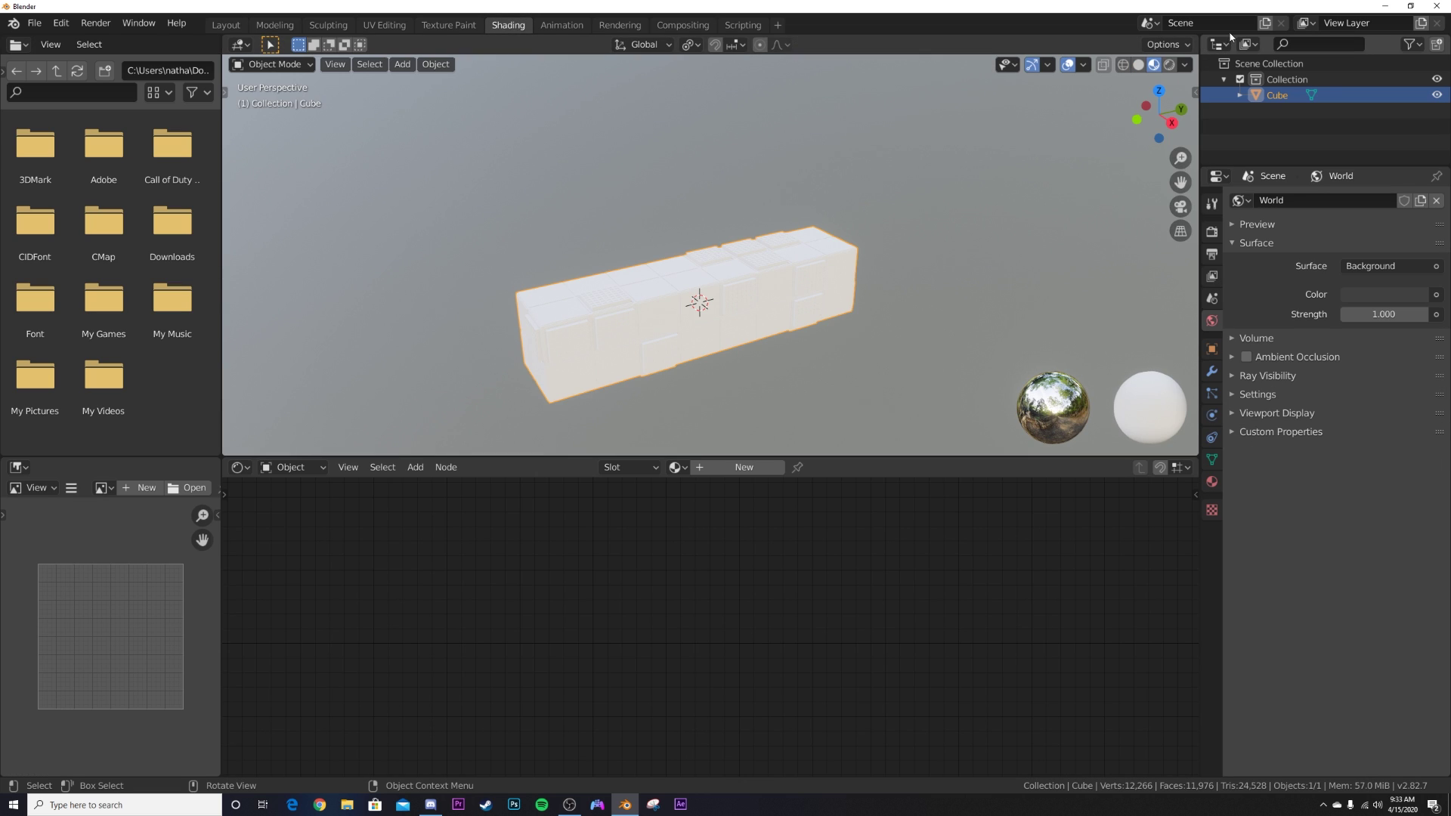
# Step: Set the viewport shading background strength to 0
pyautogui.click(1184, 65)
pyautogui.moveTo(1235, 266); pyautogui.dragTo(1089, 266)
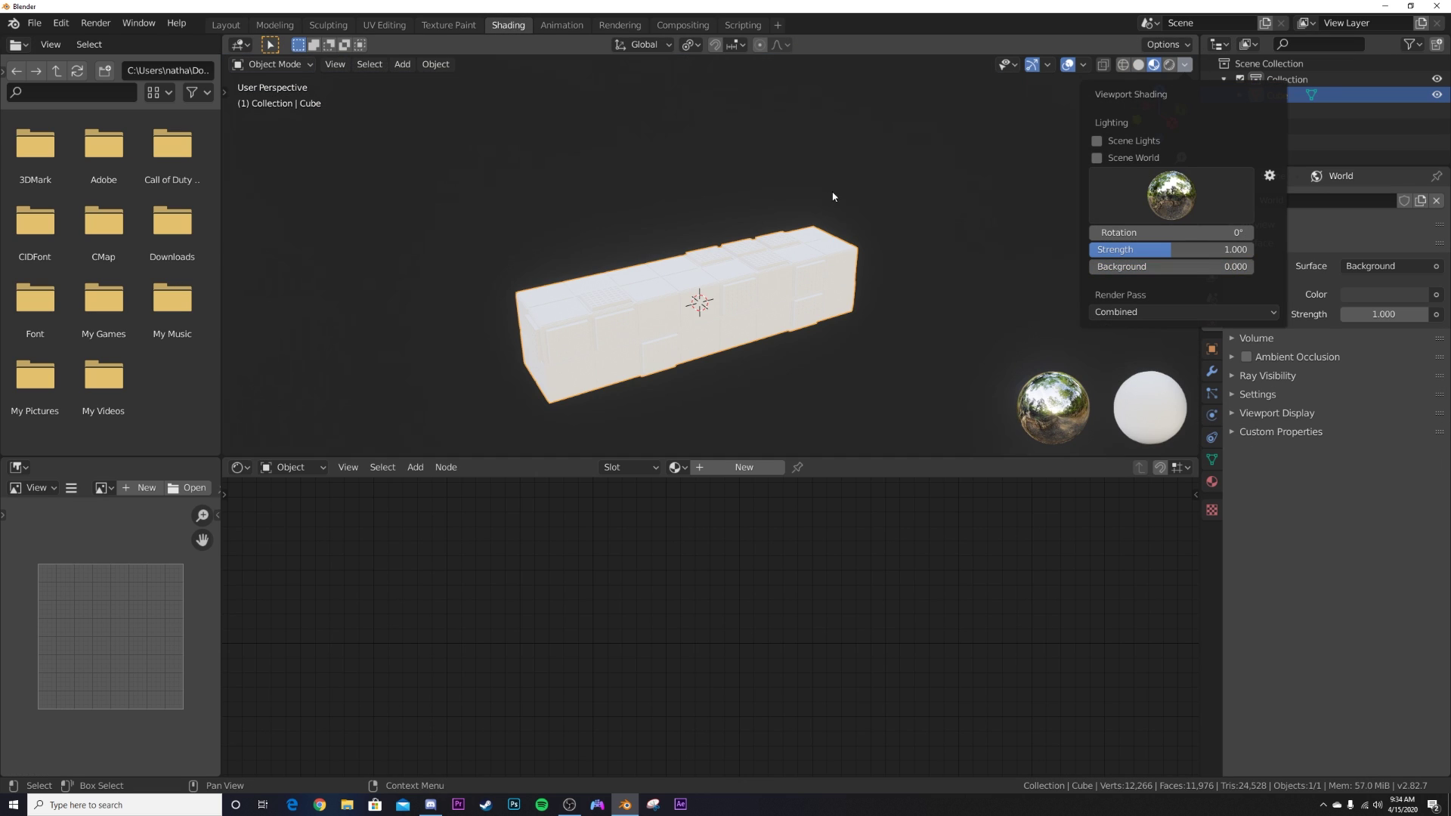
# Step: Create a new material for the box and set its Metallic value to 1
pyautogui.moveTo(821, 223)
pyautogui.mouseDown(button='middle')
pyautogui.moveTo(751, 285)
pyautogui.moveTo(748, 307)
pyautogui.moveTo(763, 261)
pyautogui.moveTo(771, 349)
pyautogui.mouseUp(button='middle')
pyautogui.scroll(5, 755, 257)
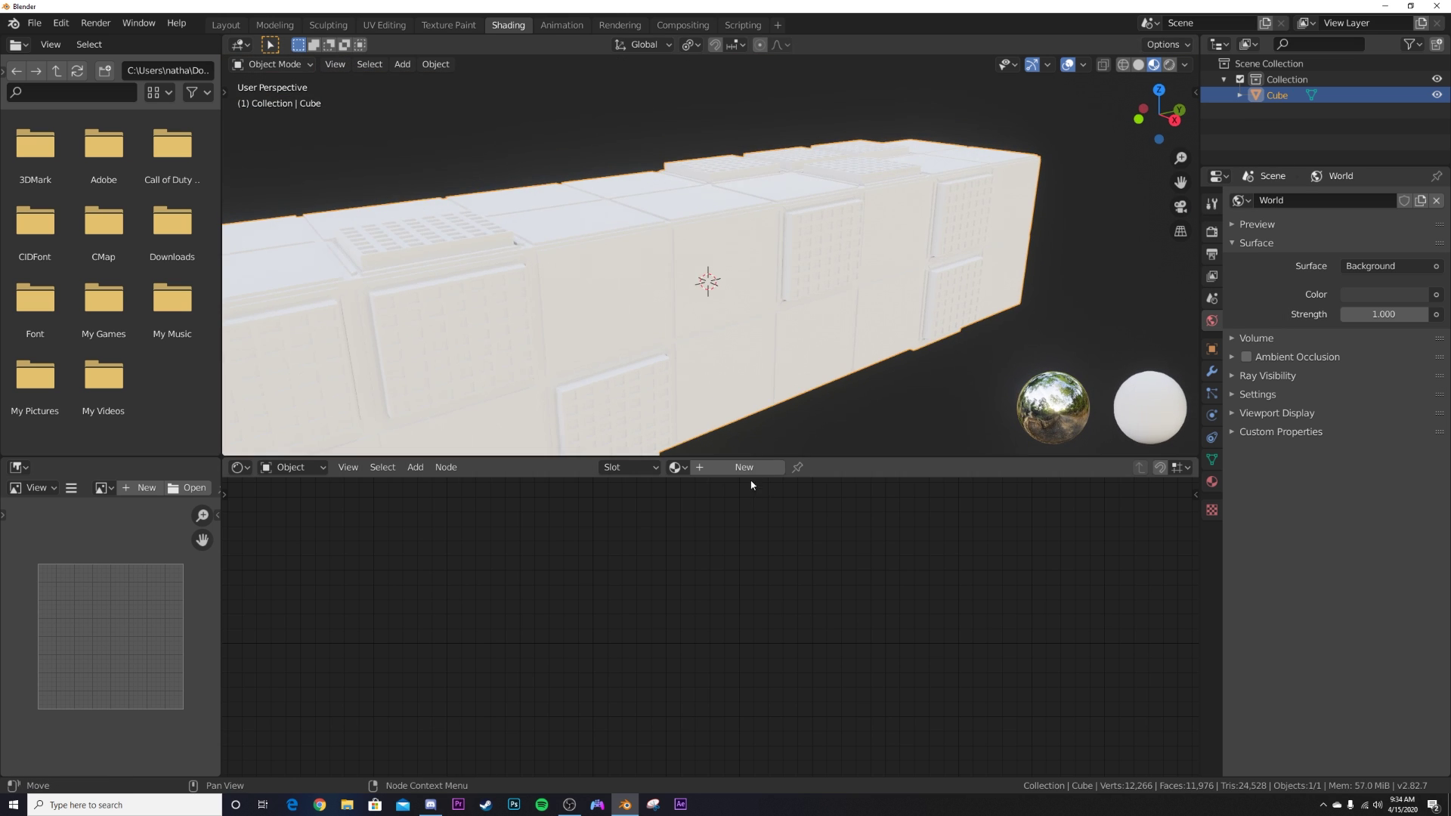
pyautogui.click(739, 467)
pyautogui.moveTo(665, 571); pyautogui.dragTo(764, 572)
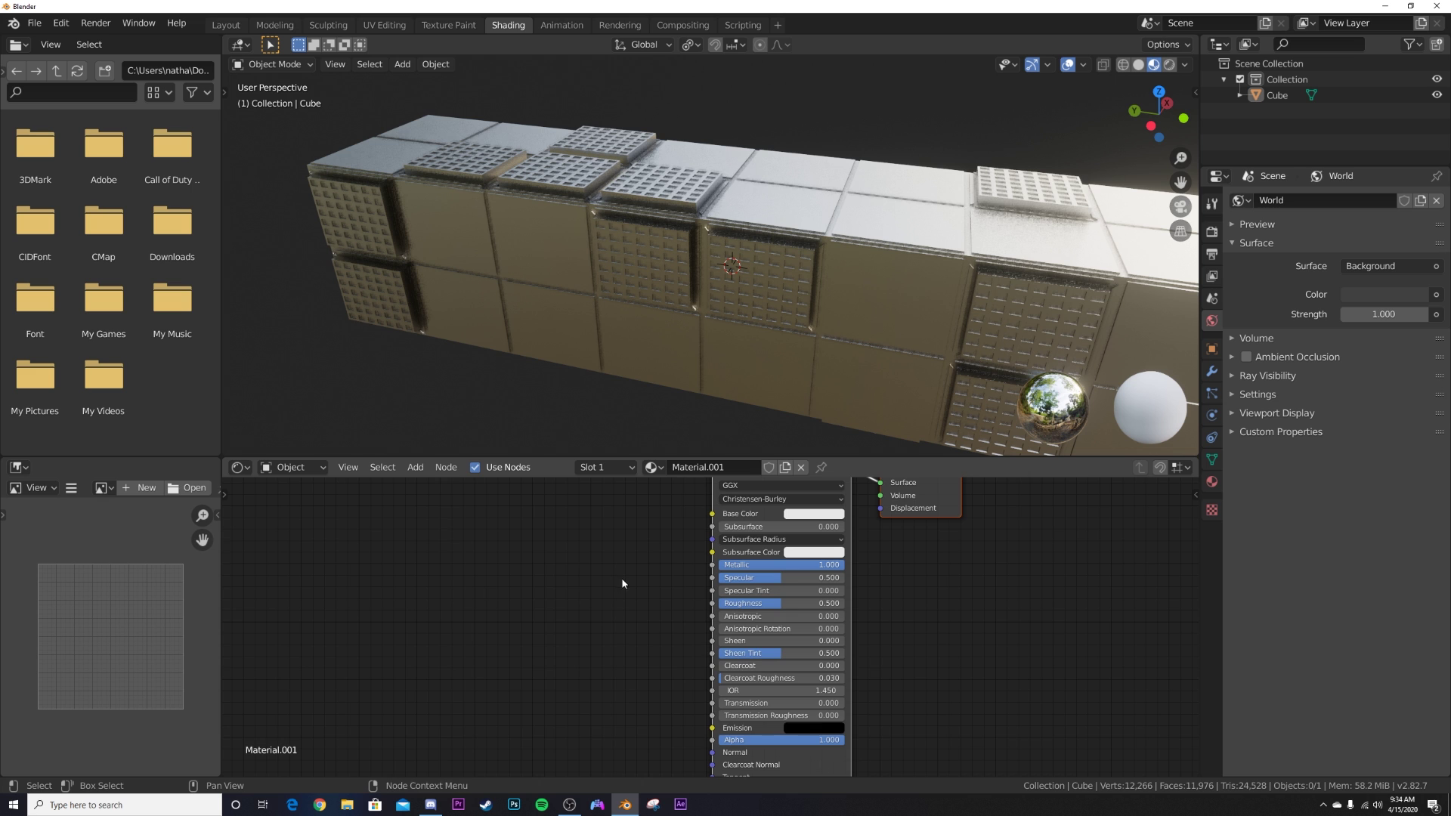
# Step: Add a Bump node and connect its output to the Normal input of the Principled BSDF
pyautogui.hotkey('shift', 'a')
pyautogui.click(621, 583)
pyautogui.write('by')
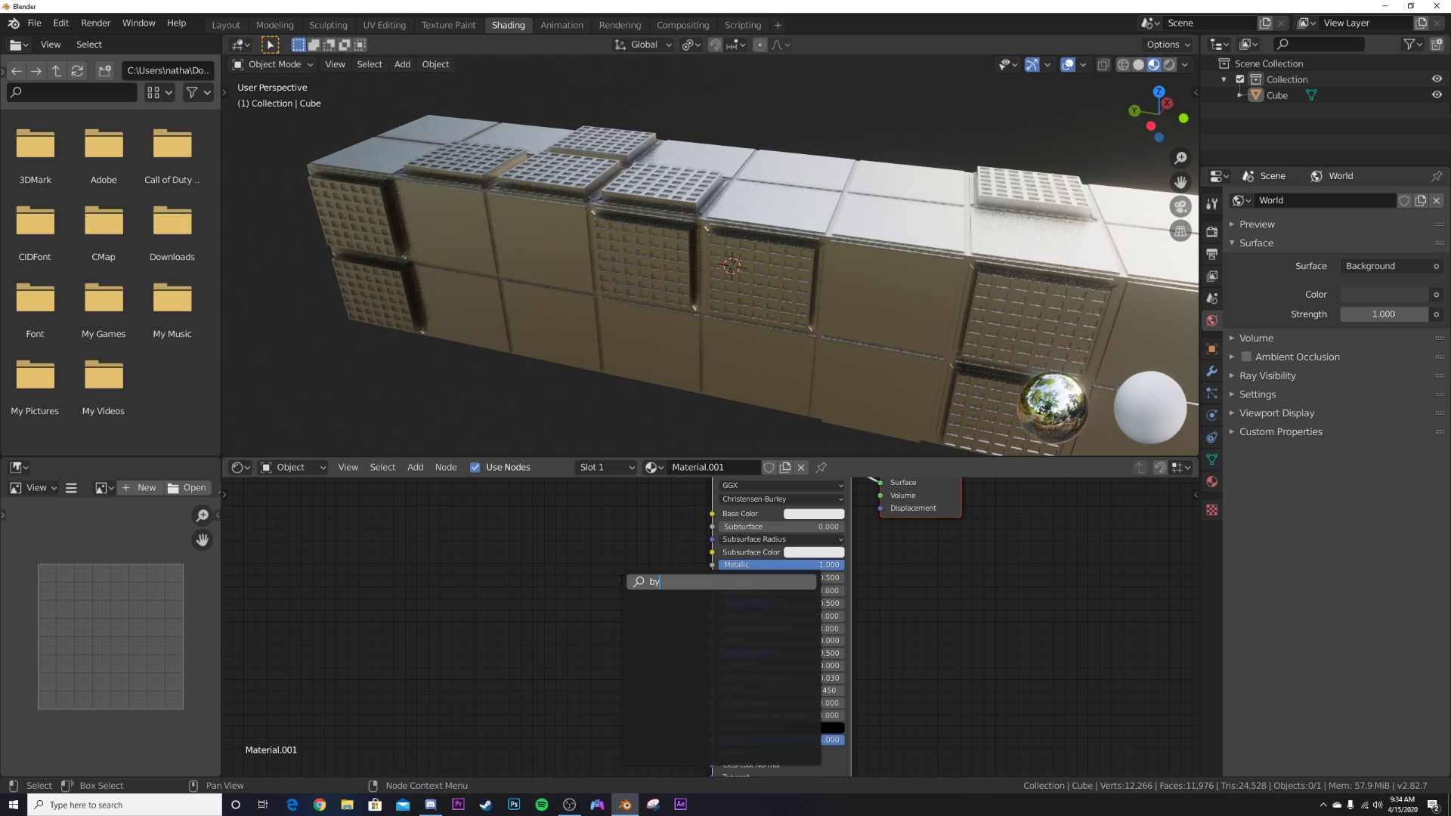
pyautogui.press('BackSpace')
pyautogui.write('um')
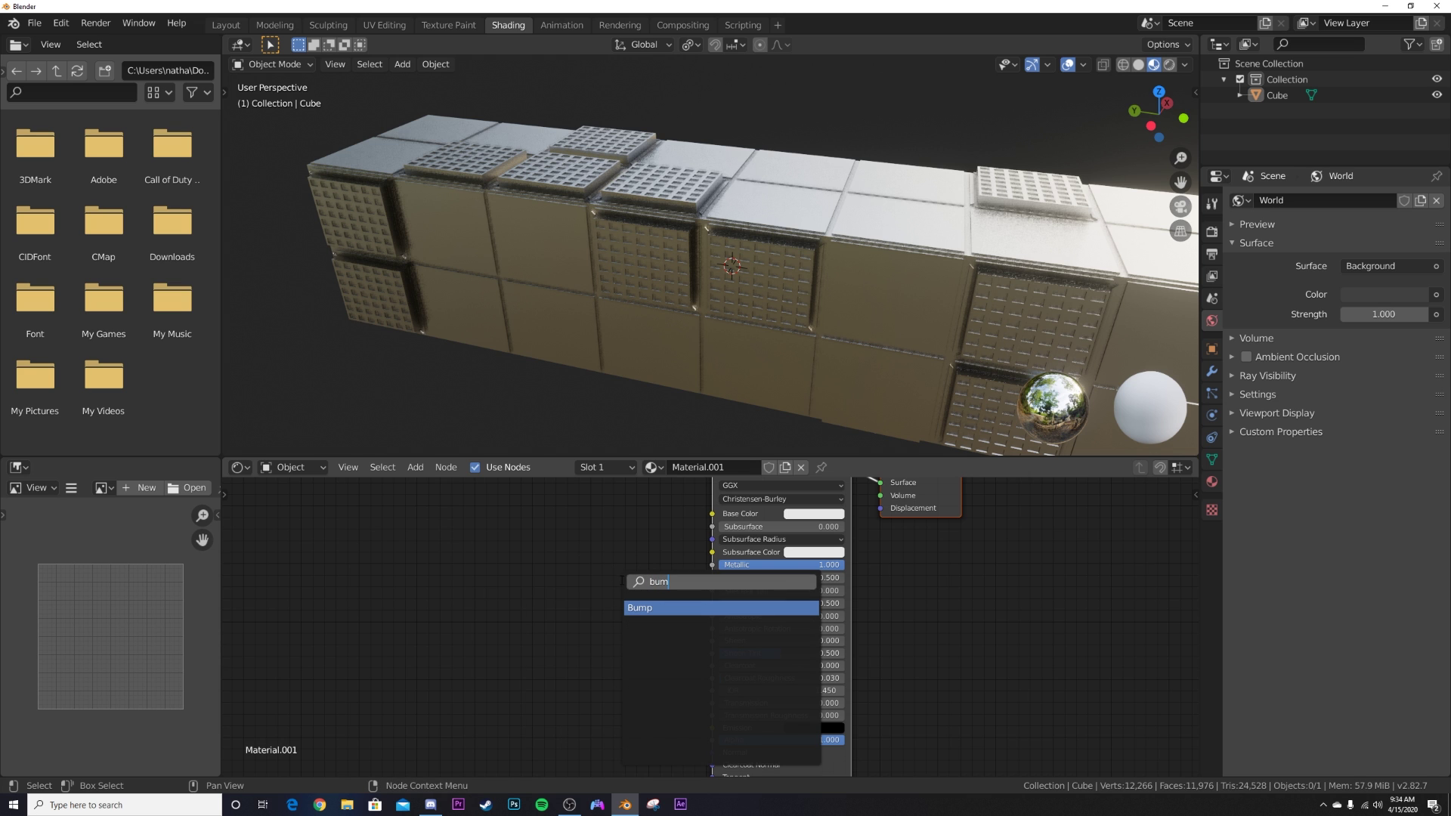
pyautogui.press('Return')
pyautogui.moveTo(600, 628); pyautogui.dragTo(630, 645)
# Step: Add a Brick Texture node and feed its Color output into the Bump node's Height
pyautogui.hotkey('shift', 'a')
pyautogui.click(395, 602)
pyautogui.write('br')
pyautogui.click(424, 628)
pyautogui.moveTo(439, 627); pyautogui.dragTo(589, 694)
# Step: Unwrap all faces of the box with Cube Projection and return to Object Mode
pyautogui.moveTo(537, 664); pyautogui.dragTo(615, 565, button='middle')
pyautogui.click(642, 302)
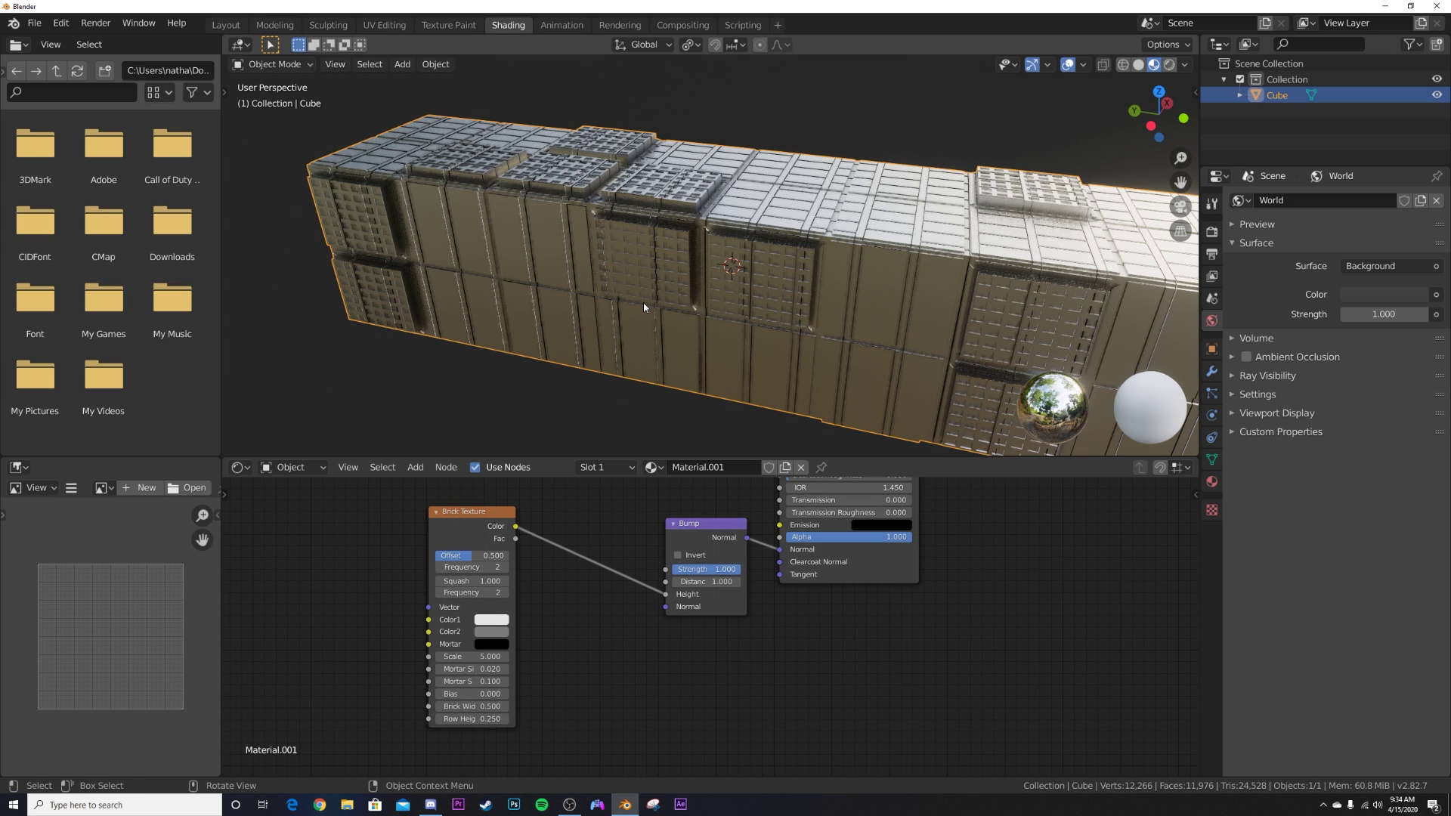
pyautogui.scroll(-2, 651, 273)
pyautogui.press('Tab')
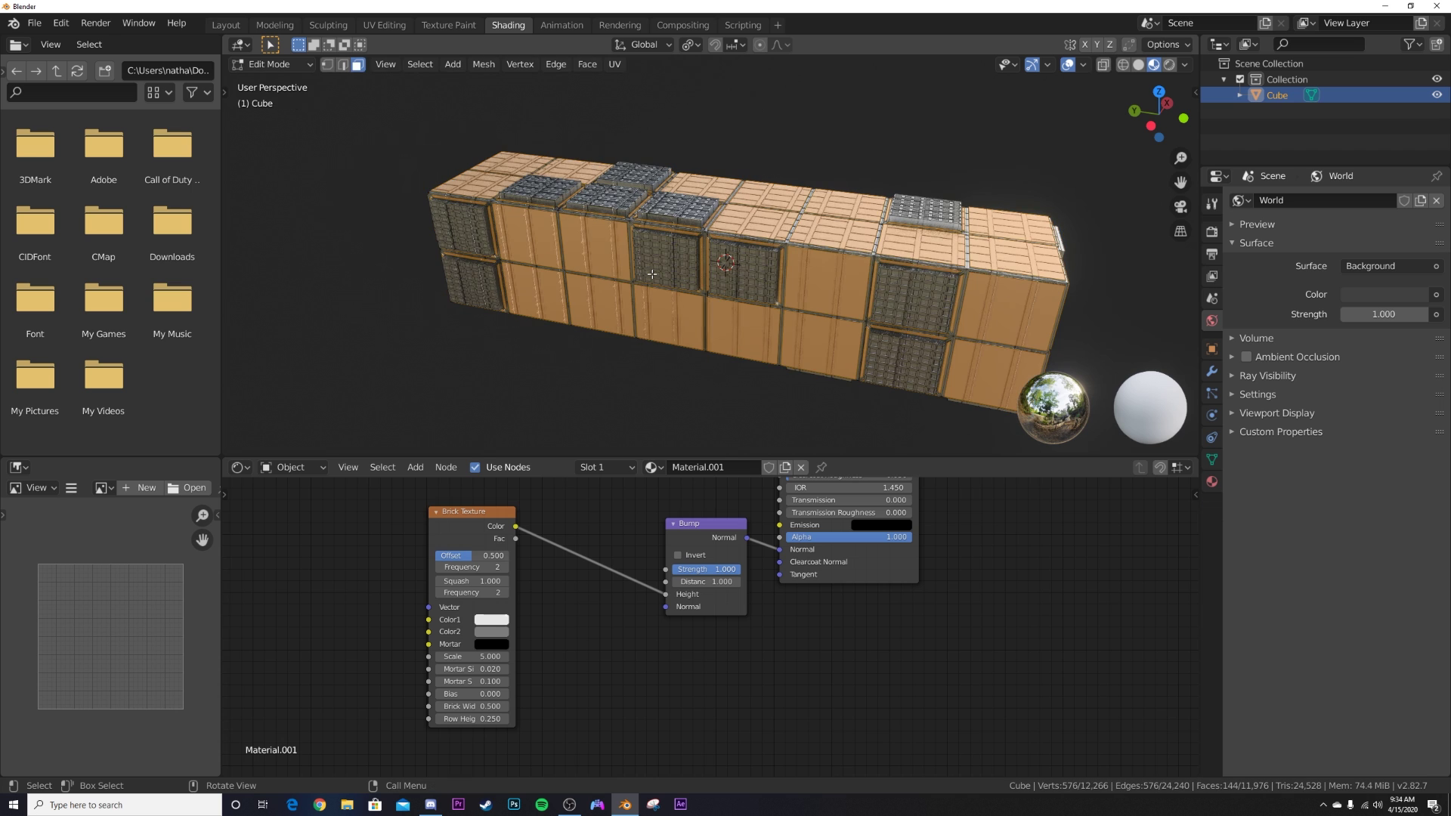
pyautogui.press('a')
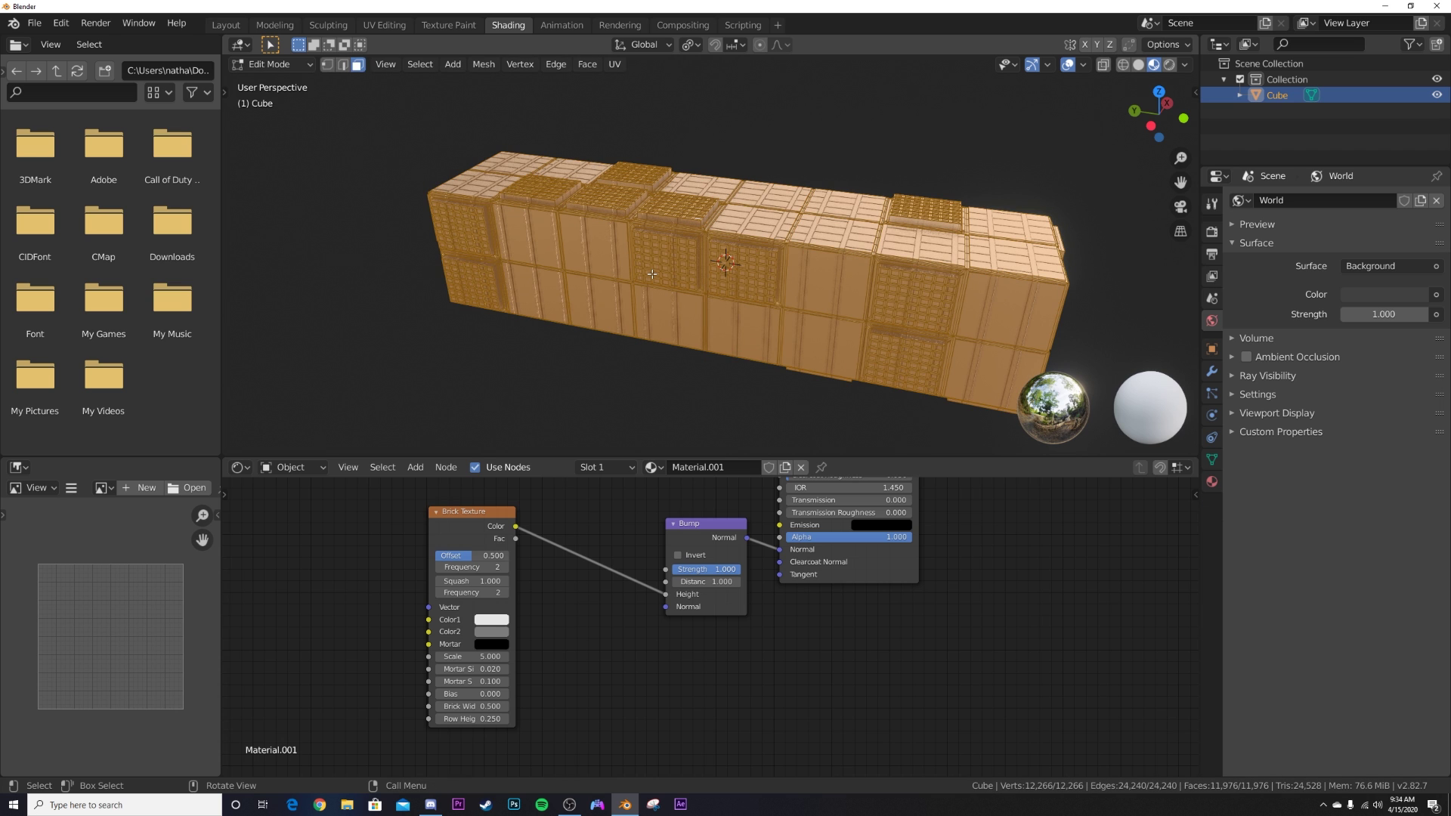
pyautogui.press('u')
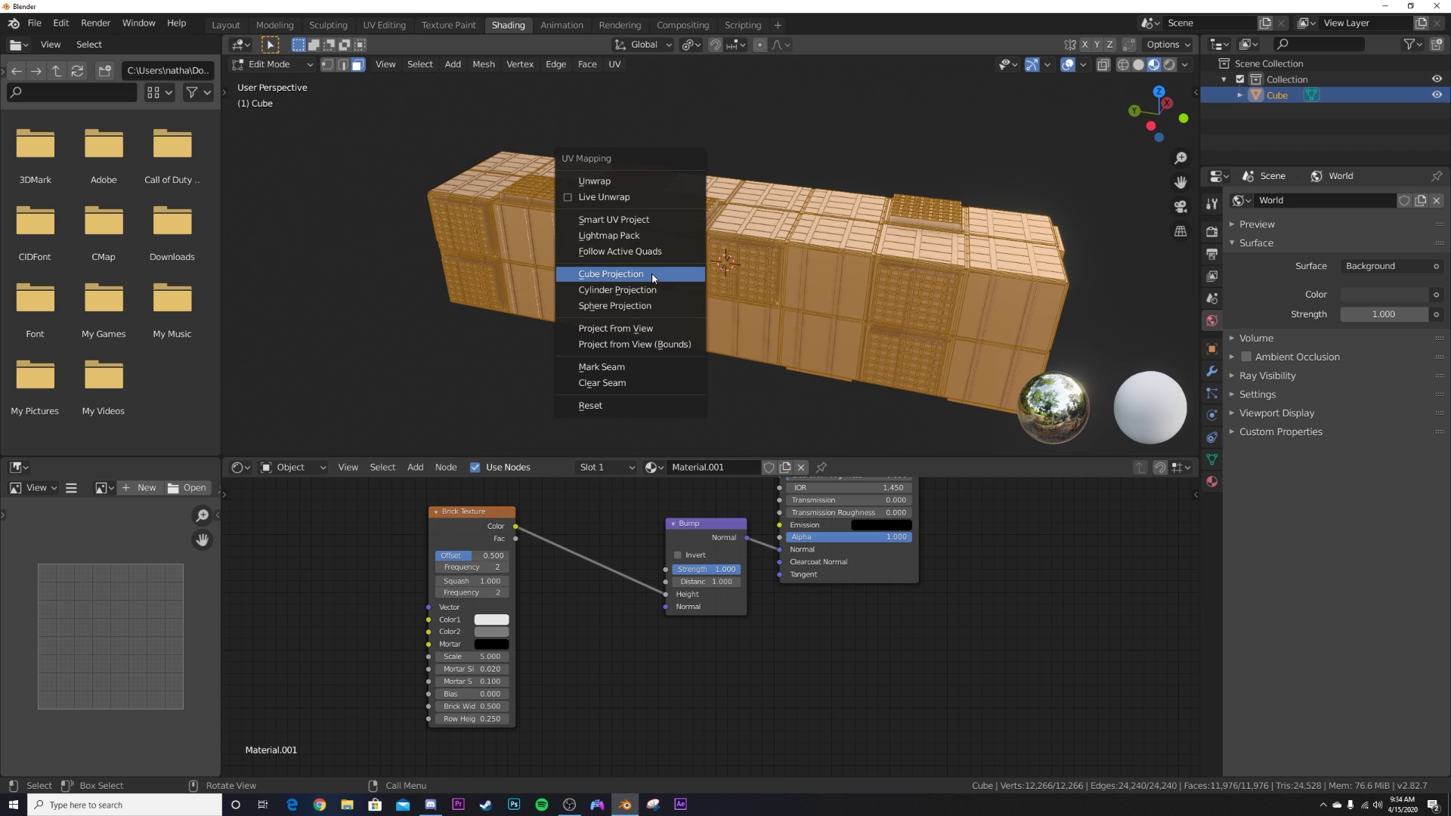
pyautogui.click(596, 276)
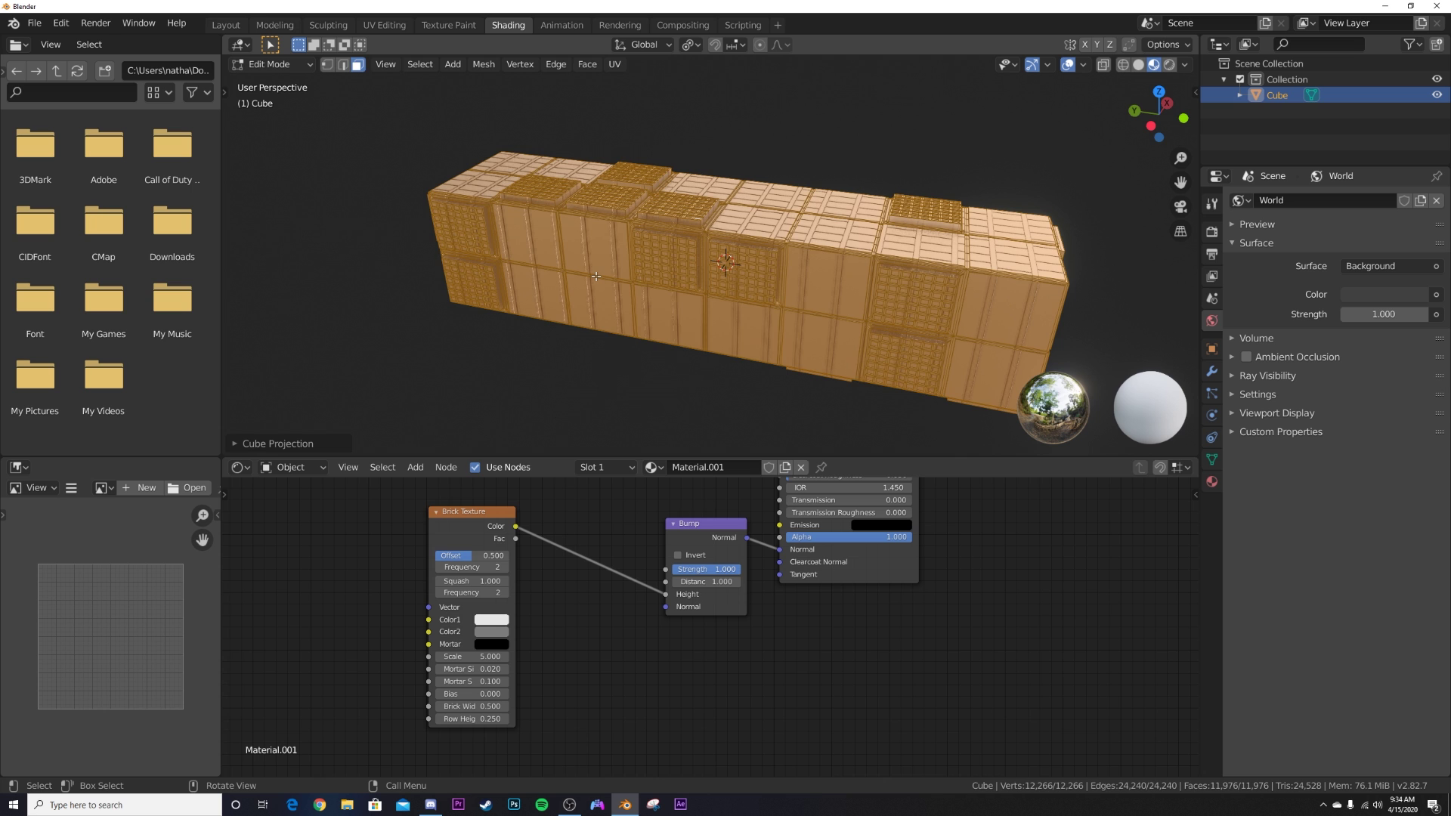
pyautogui.press('Tab')
# Step: Add Texture Coordinate and Mapping nodes in front of the Brick Texture and arrange them
pyautogui.moveTo(444, 647); pyautogui.dragTo(531, 652, button='middle')
pyautogui.moveTo(573, 522); pyautogui.dragTo(633, 527)
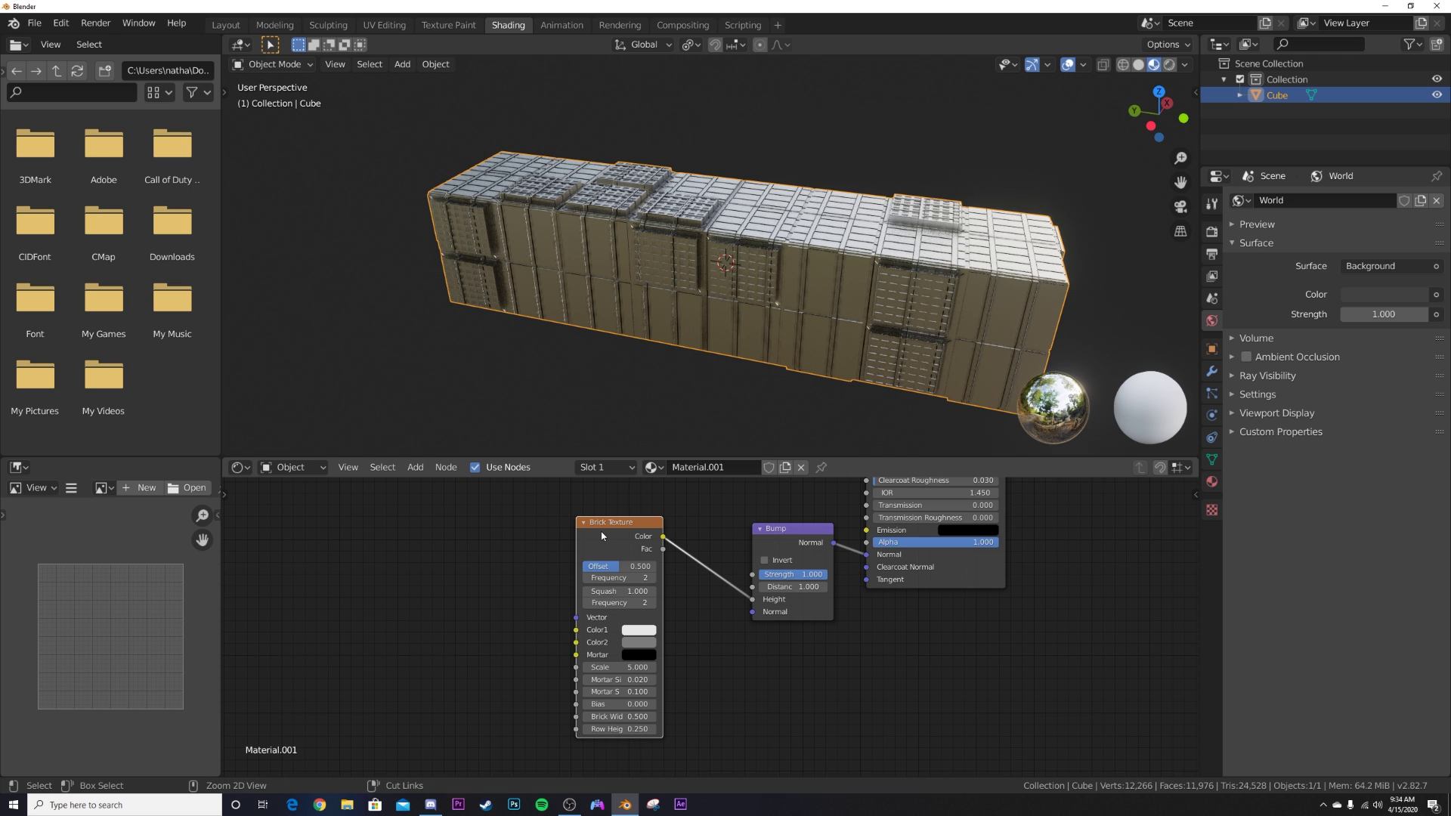
pyautogui.hotkey('ctrl', 't')
pyautogui.moveTo(442, 599); pyautogui.dragTo(453, 552)
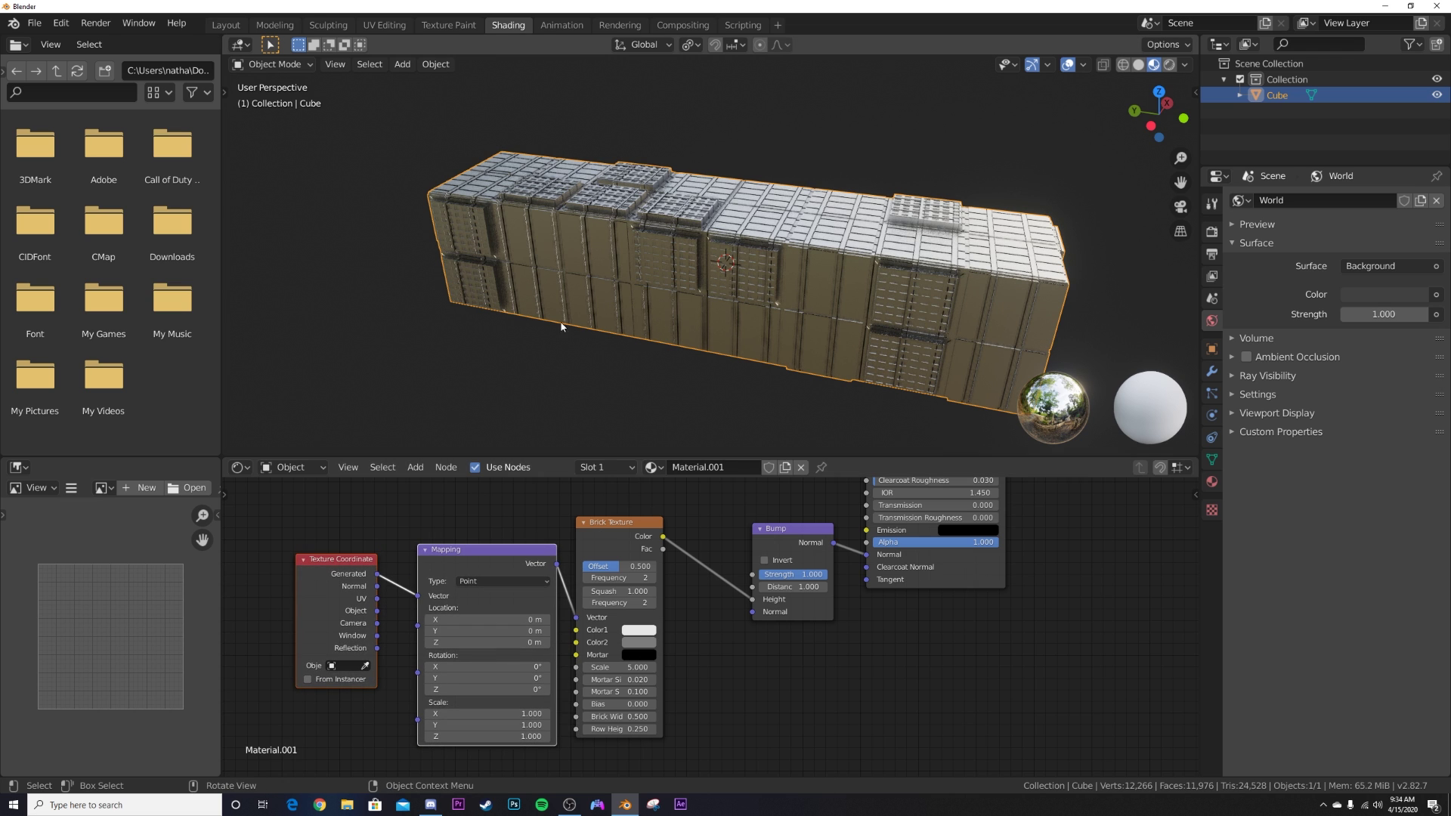
# Step: Connect the UV output to the Mapping node's Vector input, comparing it with the Generated coordinates on the box
pyautogui.moveTo(379, 599); pyautogui.dragTo(417, 596)
pyautogui.moveTo(552, 408)
pyautogui.mouseDown(button='middle')
pyautogui.moveTo(743, 282)
pyautogui.moveTo(597, 333)
pyautogui.mouseUp(button='middle')
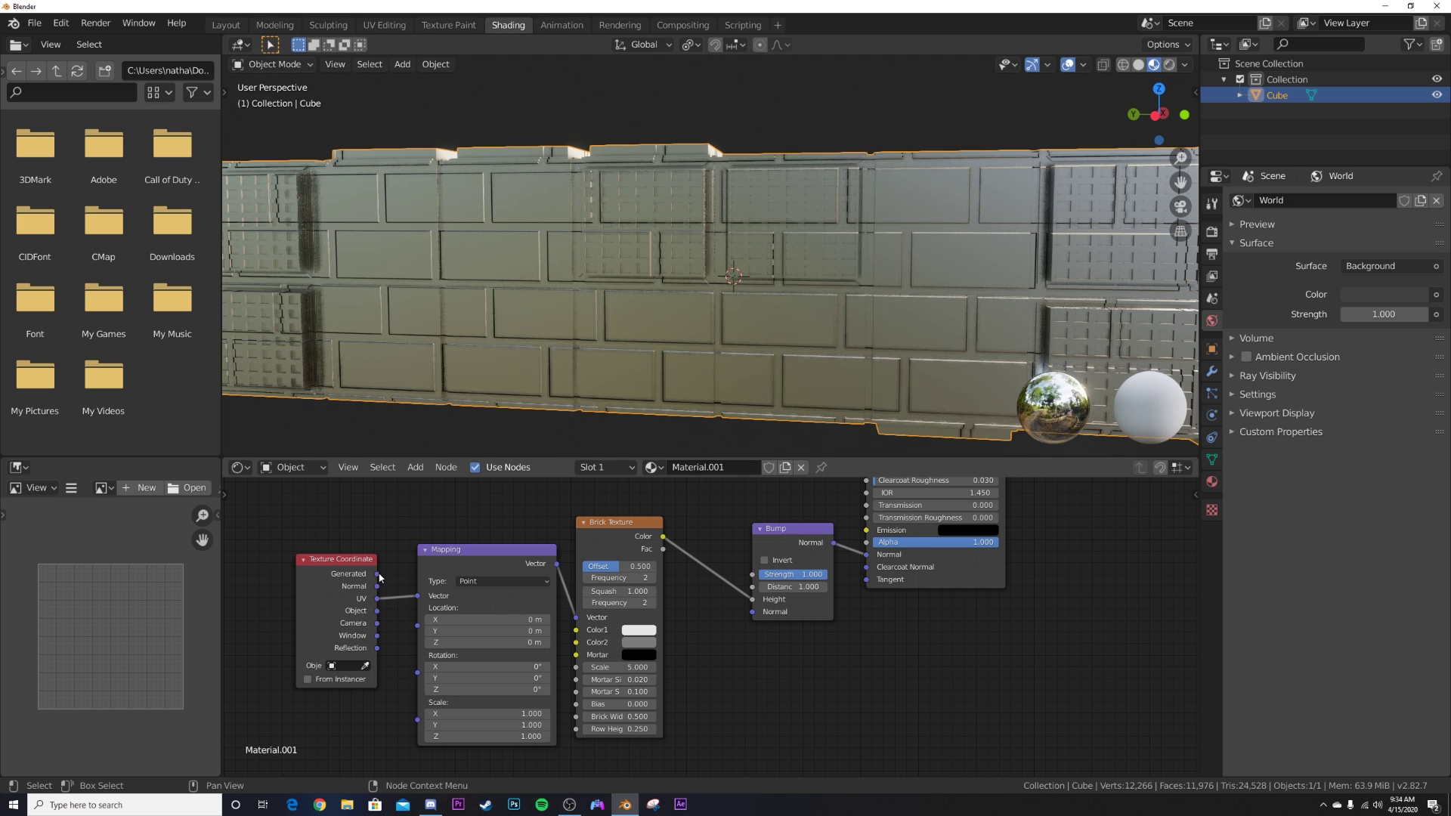
pyautogui.moveTo(414, 601); pyautogui.dragTo(417, 596)
pyautogui.moveTo(797, 292); pyautogui.dragTo(622, 247, button='middle')
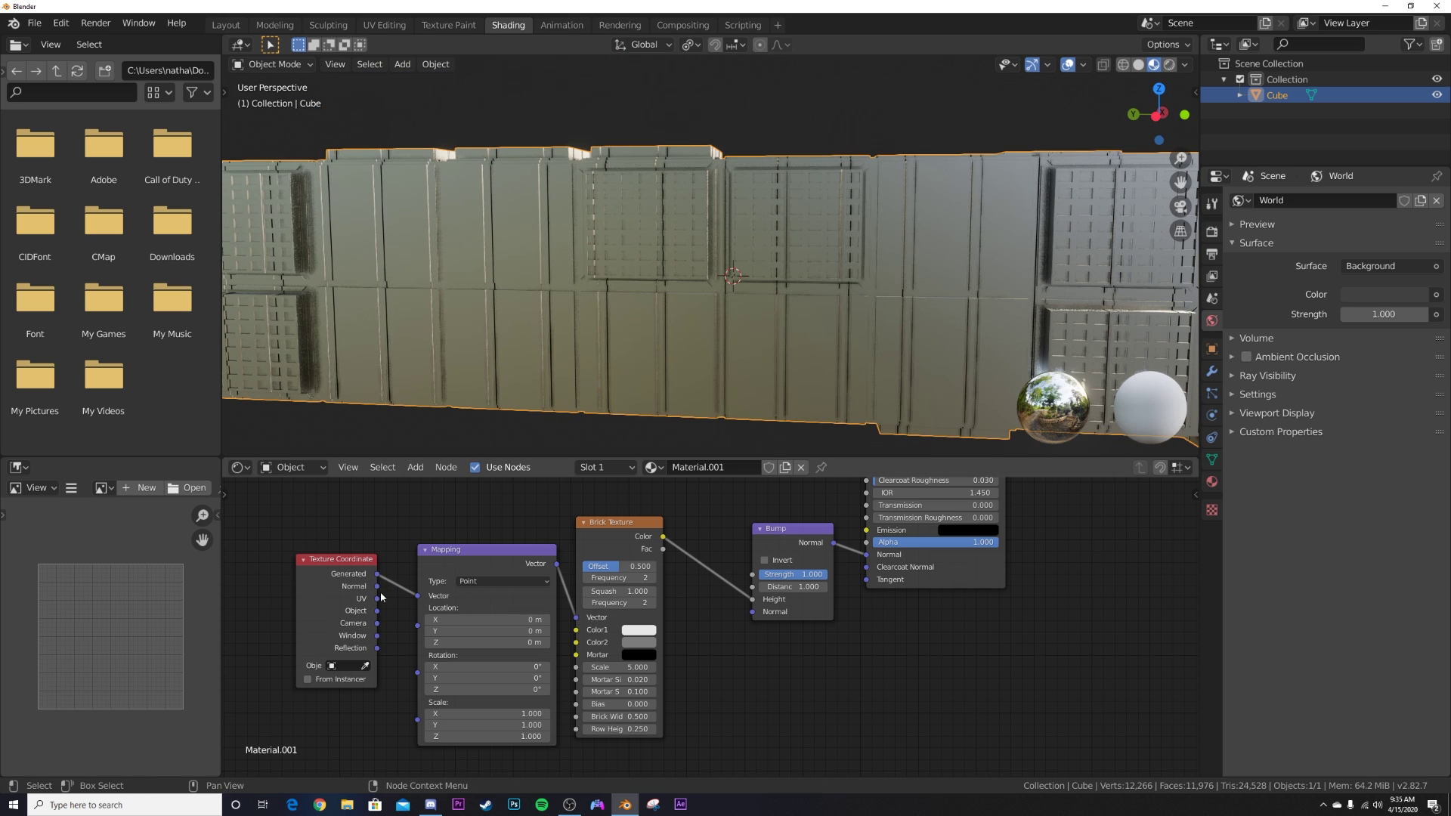
pyautogui.moveTo(412, 601); pyautogui.dragTo(417, 596)
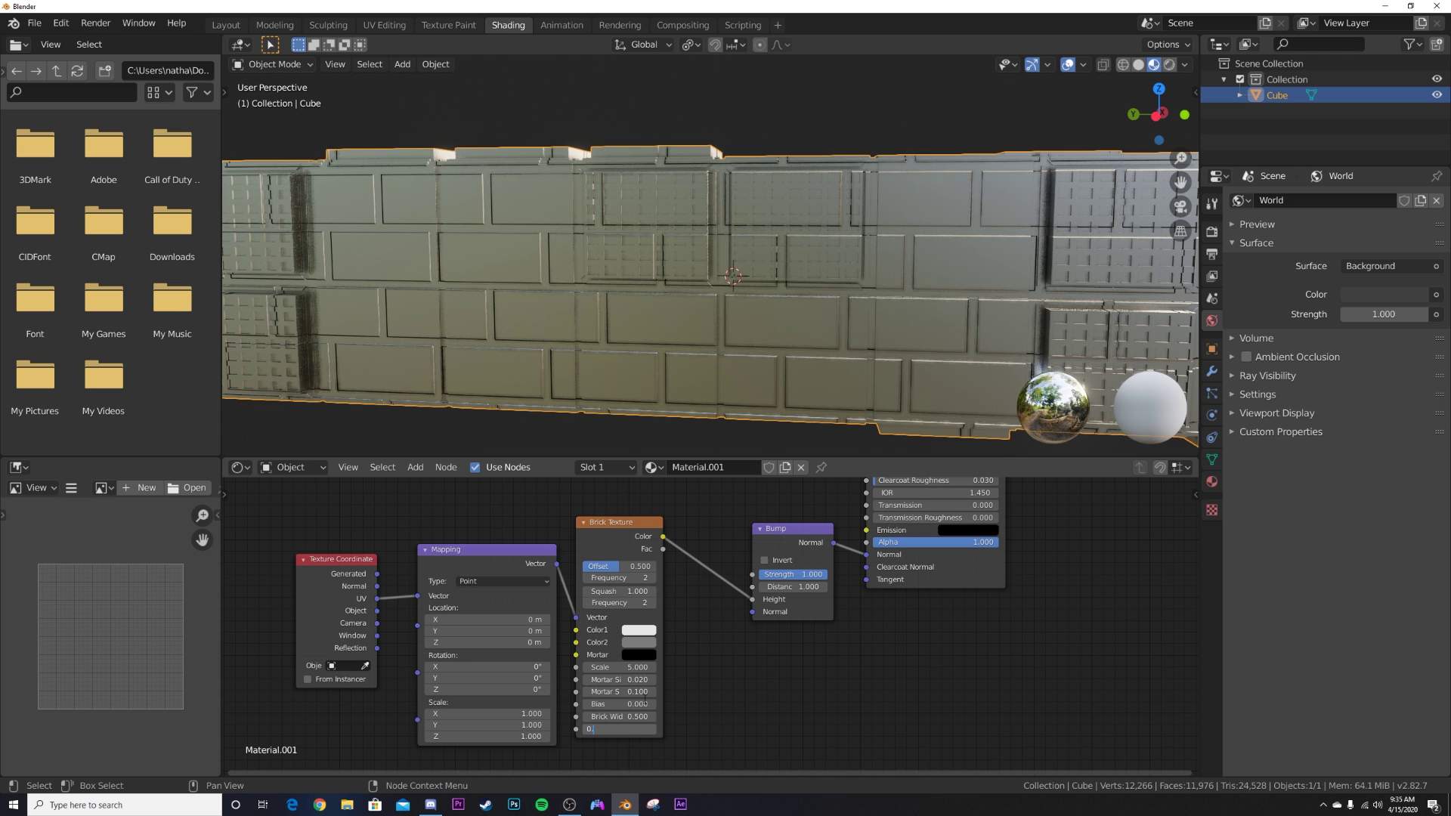
# Step: Set the Brick Texture's row height to 0.5, scale to 22.1 and mortar smoothness to 0.96, and the bump strength to 0.726
pyautogui.press('Return')
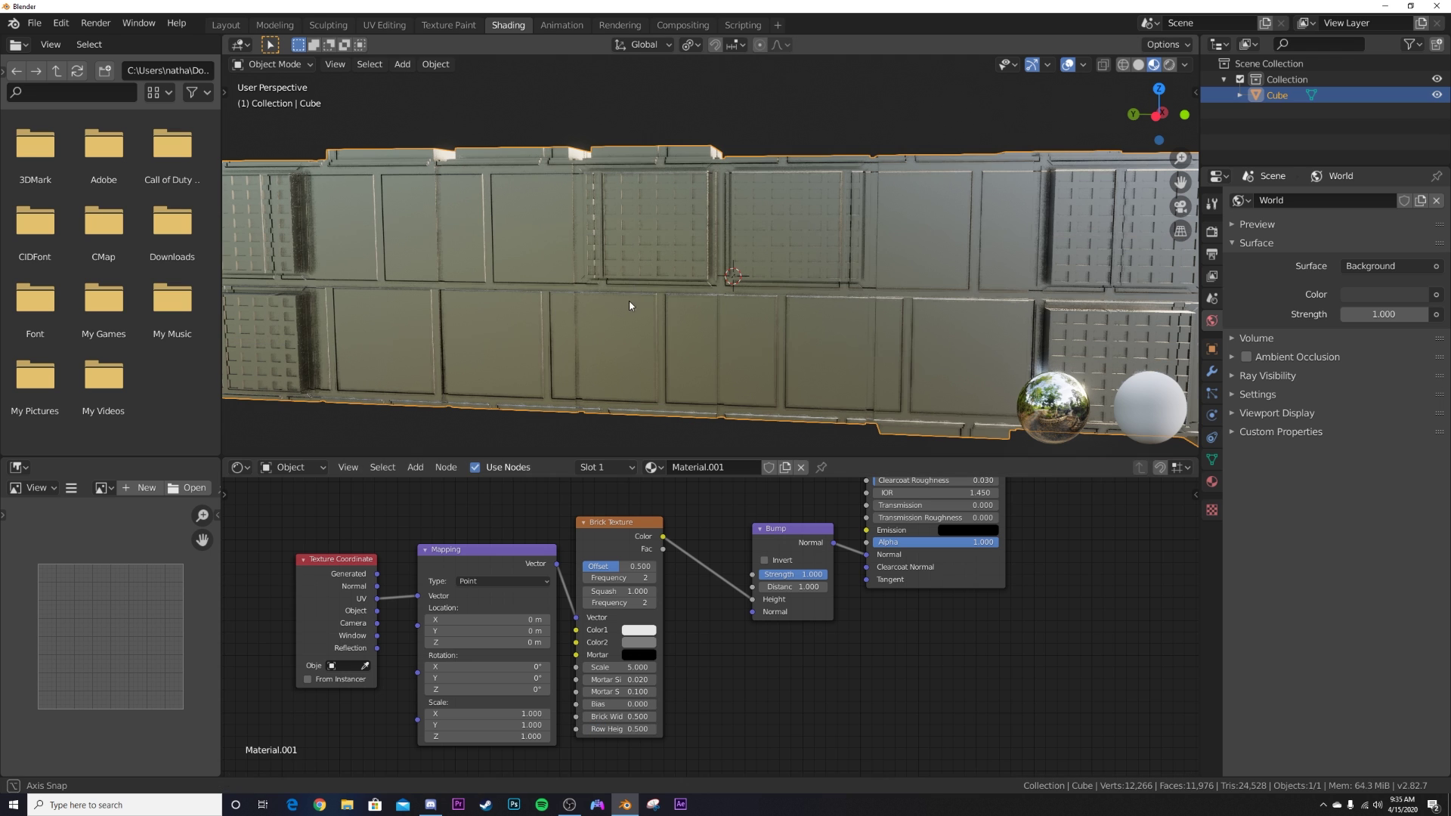
pyautogui.moveTo(633, 285); pyautogui.dragTo(592, 363, button='middle')
pyautogui.moveTo(619, 667); pyautogui.dragTo(830, 638)
pyautogui.moveTo(829, 639); pyautogui.dragTo(830, 617, button='middle')
pyautogui.moveTo(801, 553); pyautogui.dragTo(782, 553)
pyautogui.moveTo(619, 670); pyautogui.dragTo(982, 669)
pyautogui.moveTo(758, 400); pyautogui.dragTo(641, 331, button='middle')
pyautogui.moveTo(844, 191); pyautogui.dragTo(879, 383, button='middle')
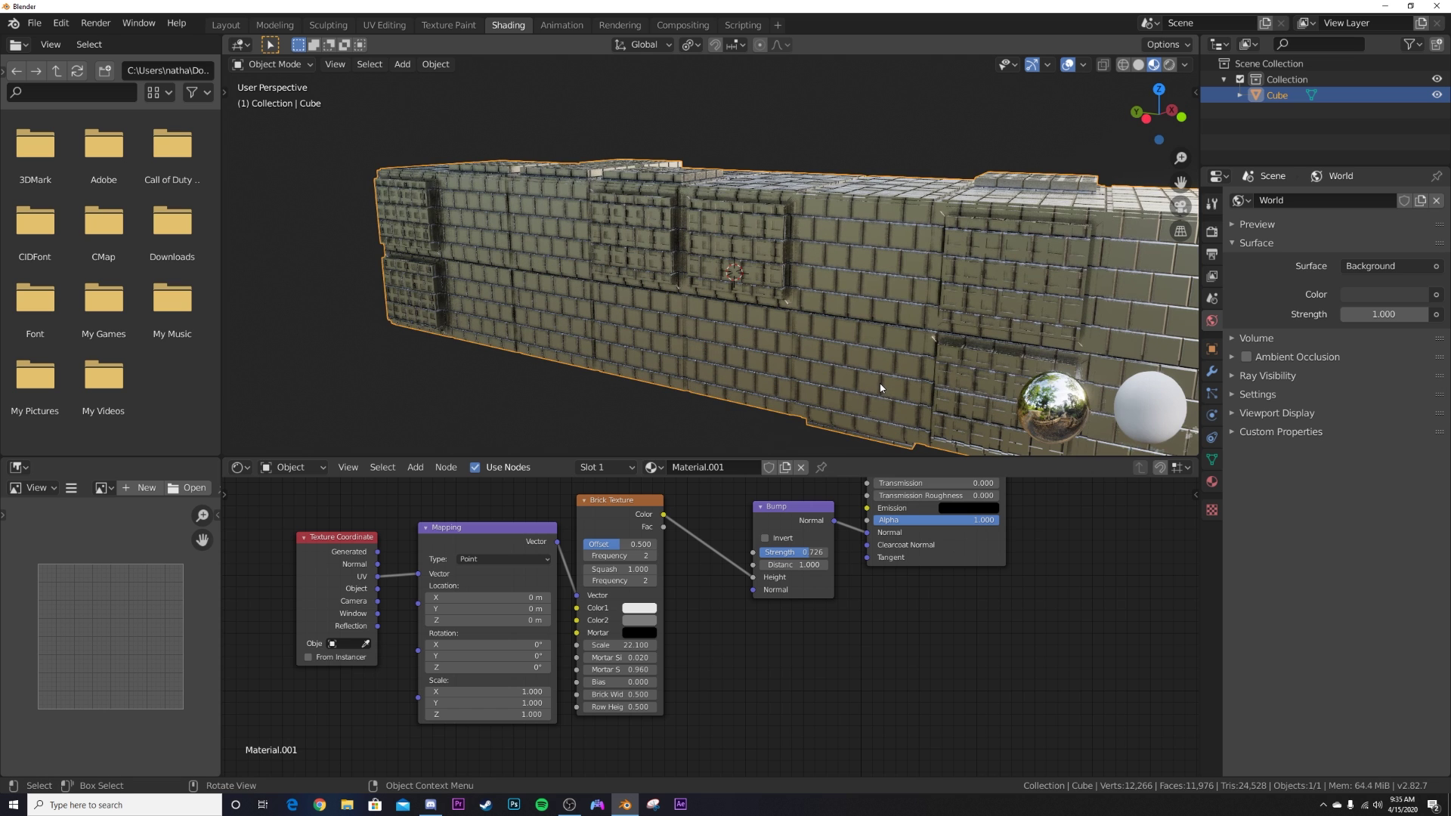
# Step: Insert a Voronoi Texture between the Texture Coordinate and Mapping nodes and set its distance metric to Chebychev
pyautogui.moveTo(355, 538); pyautogui.dragTo(226, 550)
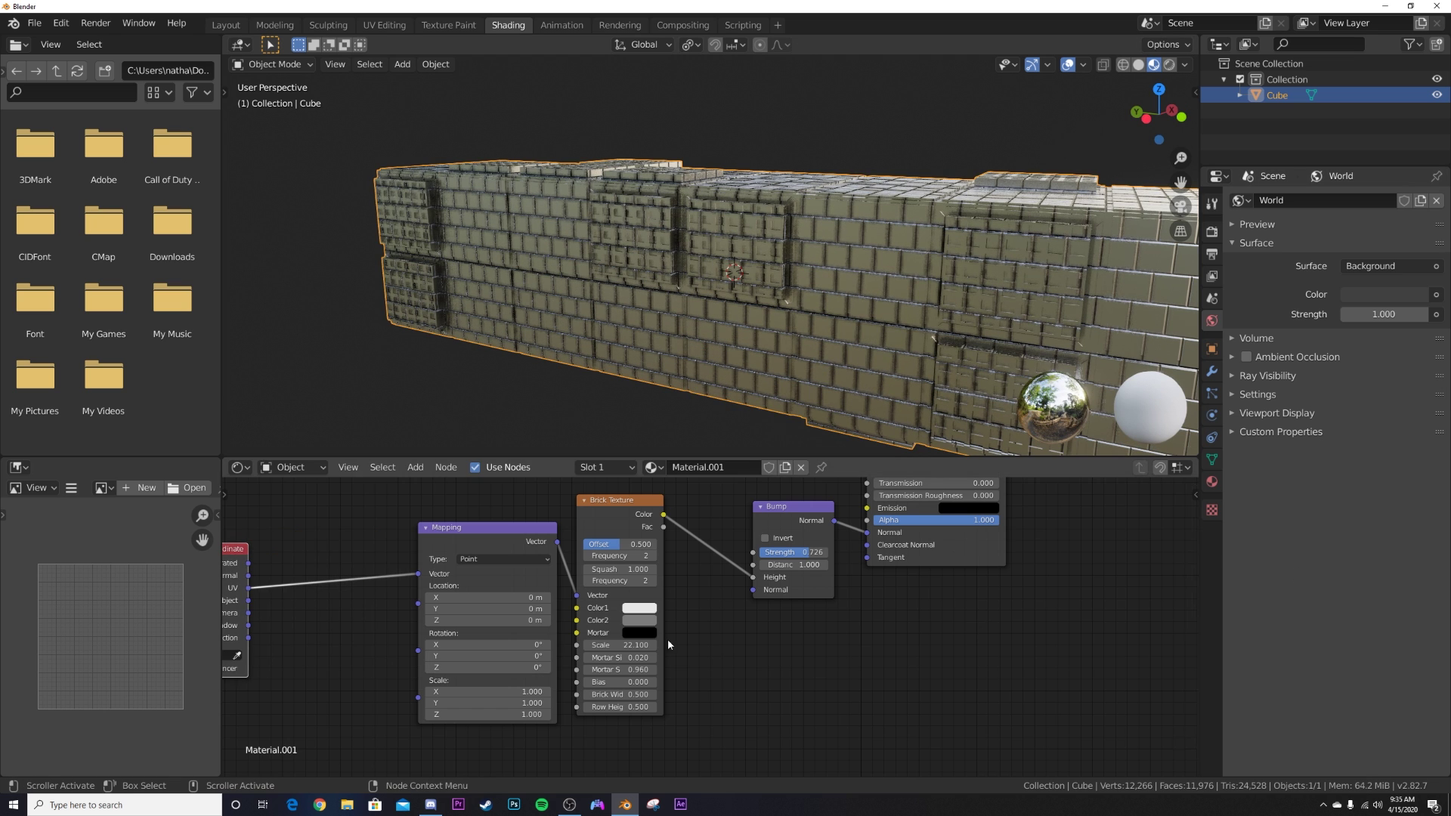
pyautogui.moveTo(527, 632); pyautogui.dragTo(719, 648, button='middle')
pyautogui.hotkey('shift', 'a')
pyautogui.click(582, 554)
pyautogui.write('vor')
pyautogui.click(596, 579)
pyautogui.click(537, 574)
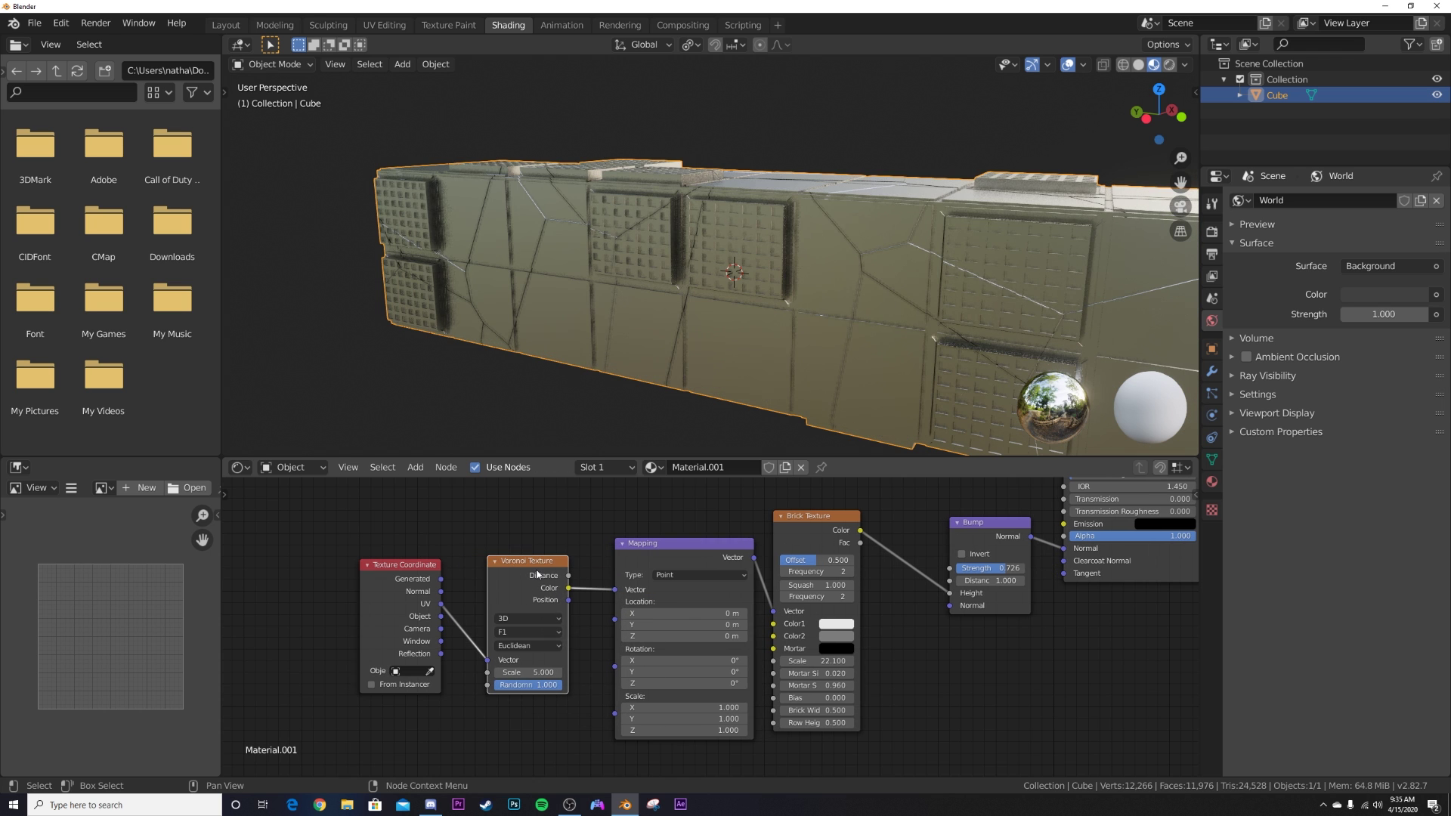
pyautogui.click(533, 643)
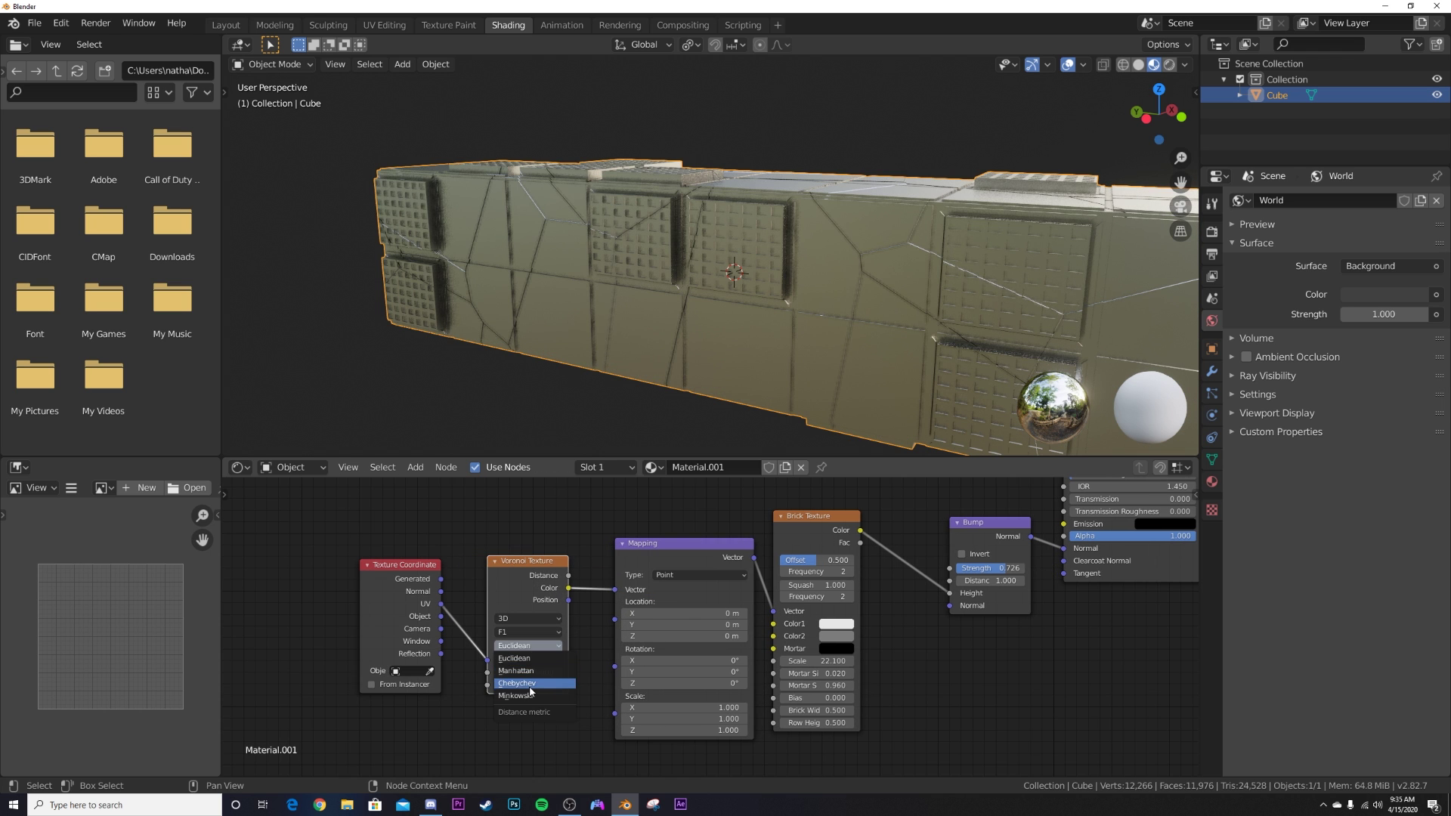
pyautogui.click(531, 685)
# Step: Insert a MixRGB node between the Voronoi Texture and Mapping nodes and feed the UV coordinates into its Color2
pyautogui.hotkey('shift', 'a')
pyautogui.click(625, 524)
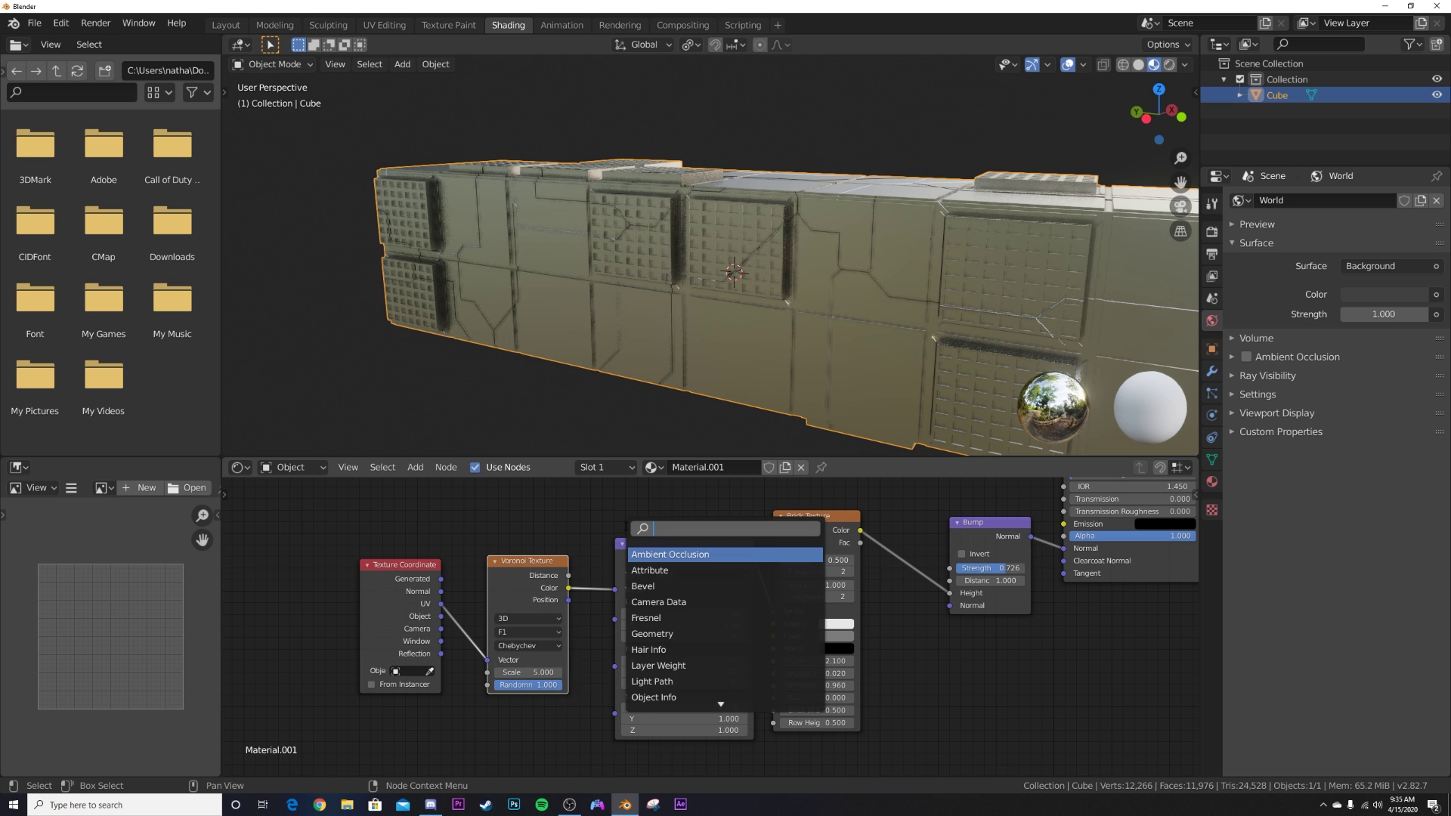
pyautogui.write('mix')
pyautogui.click(648, 569)
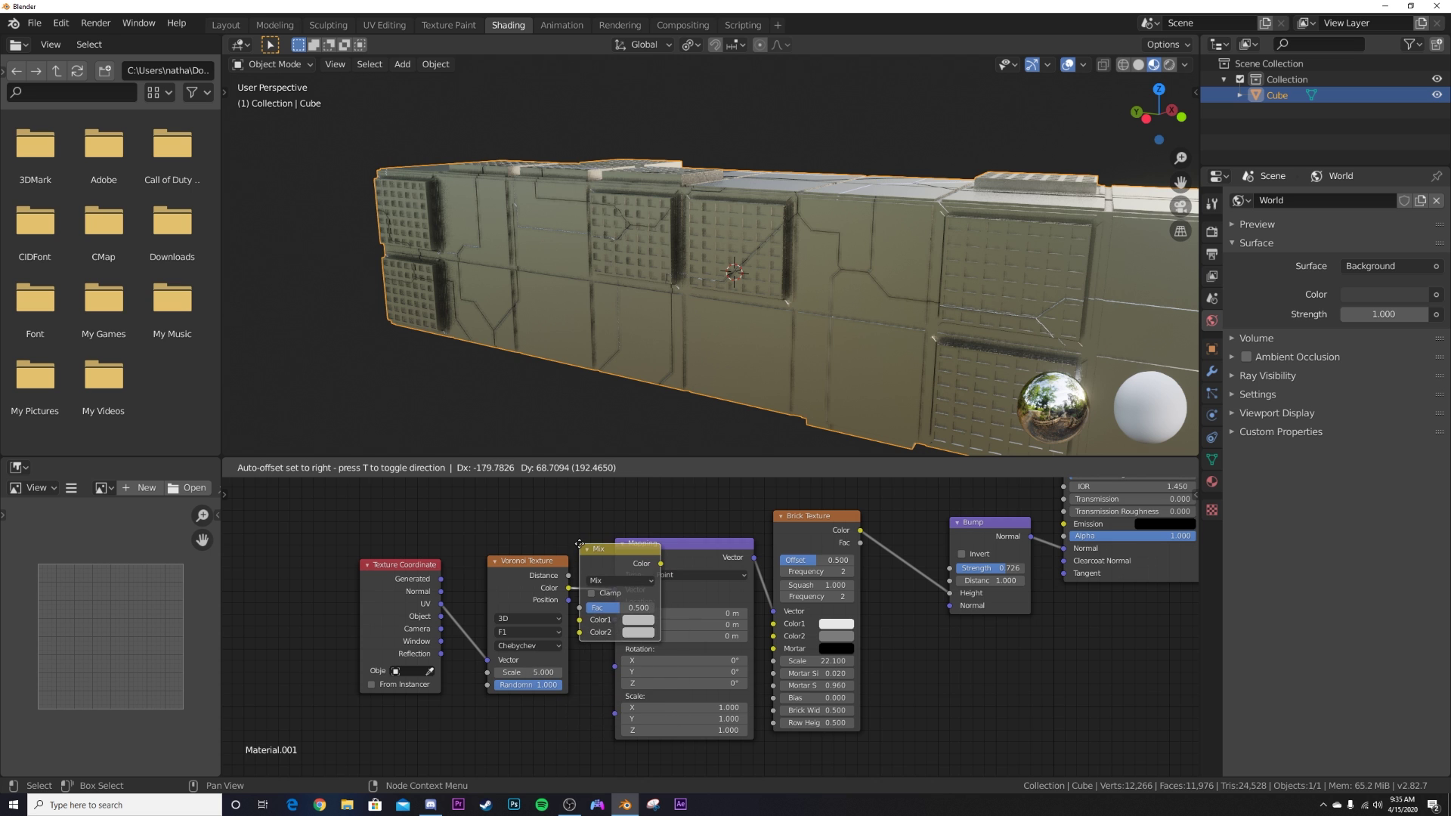
pyautogui.click(616, 548)
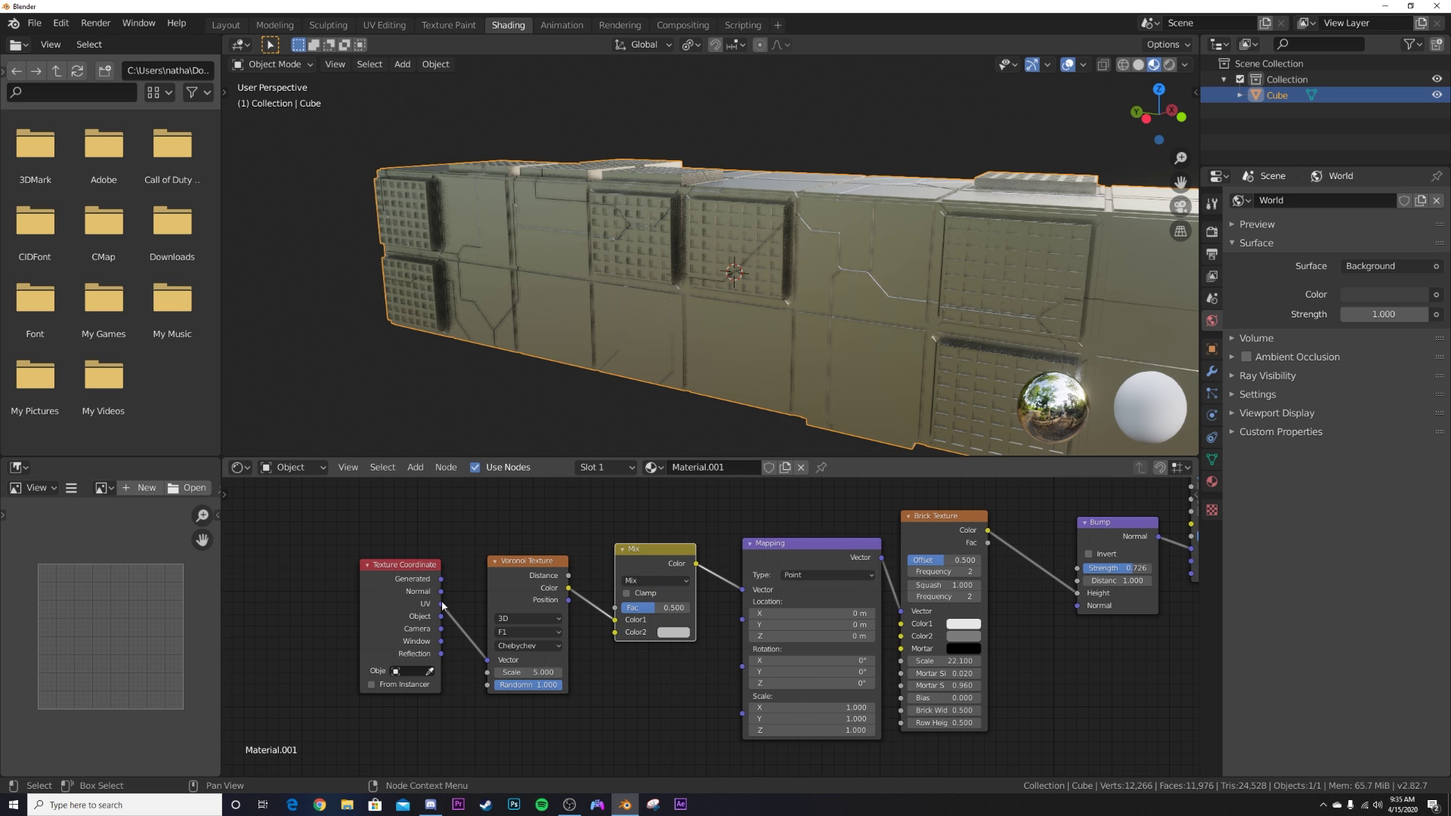
pyautogui.moveTo(618, 630); pyautogui.dragTo(682, 613)
# Step: Set the Voronoi scale to 15.2 and the mix factor to 0.905, and check the pattern on the box
pyautogui.moveTo(527, 672); pyautogui.dragTo(552, 673)
pyautogui.moveTo(707, 162); pyautogui.dragTo(931, 259, button='middle')
pyautogui.scroll(3, 783, 255)
pyautogui.moveTo(797, 273); pyautogui.dragTo(700, 327, button='middle')
pyautogui.scroll(-4, 801, 266)
pyautogui.moveTo(801, 266); pyautogui.dragTo(777, 274, button='middle')
pyautogui.scroll(2, 776, 275)
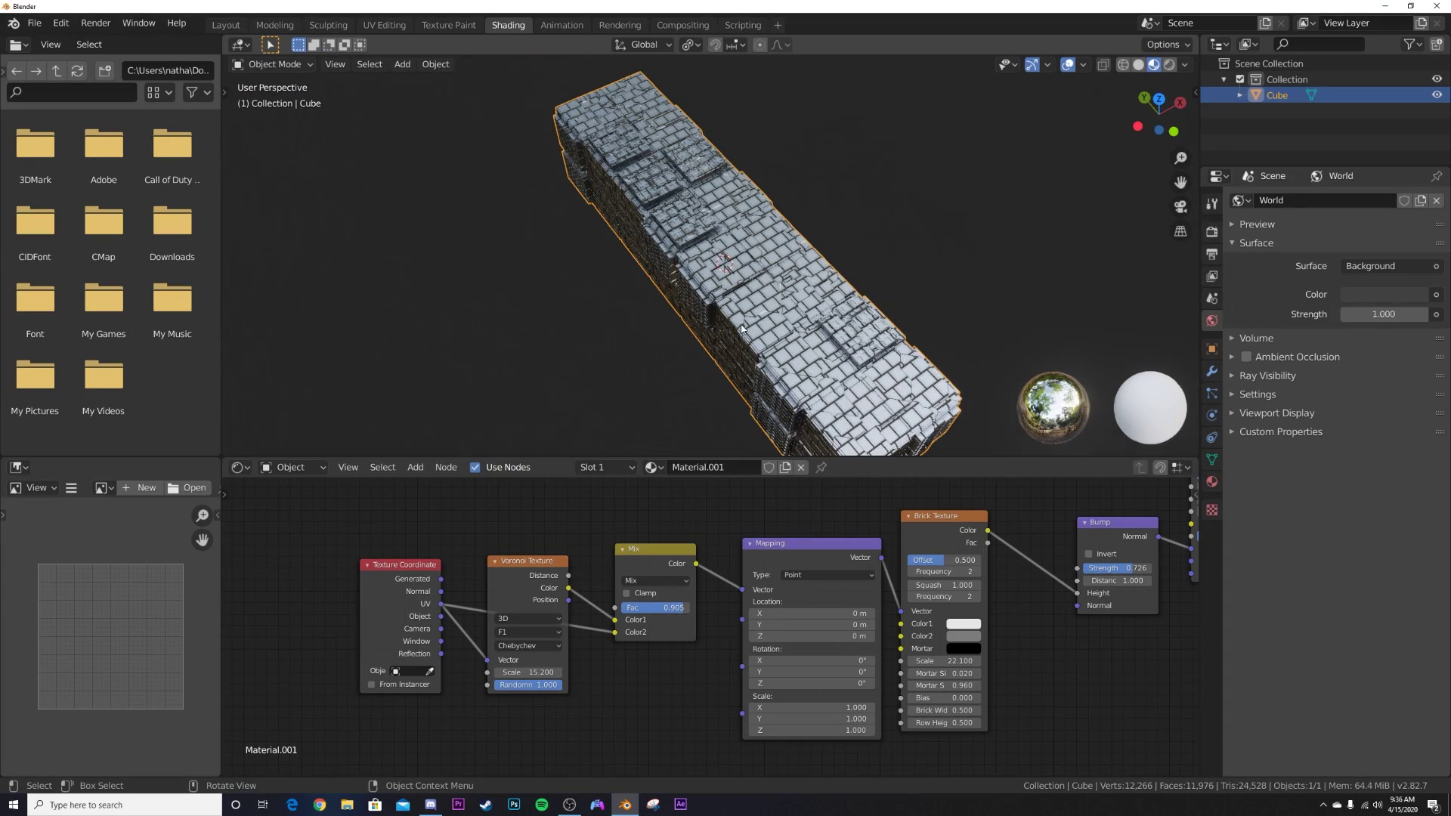
# Step: Add a ColorRamp node and connect its Color output to the Base Color of the Principled BSDF
pyautogui.moveTo(918, 563); pyautogui.dragTo(646, 637, button='middle')
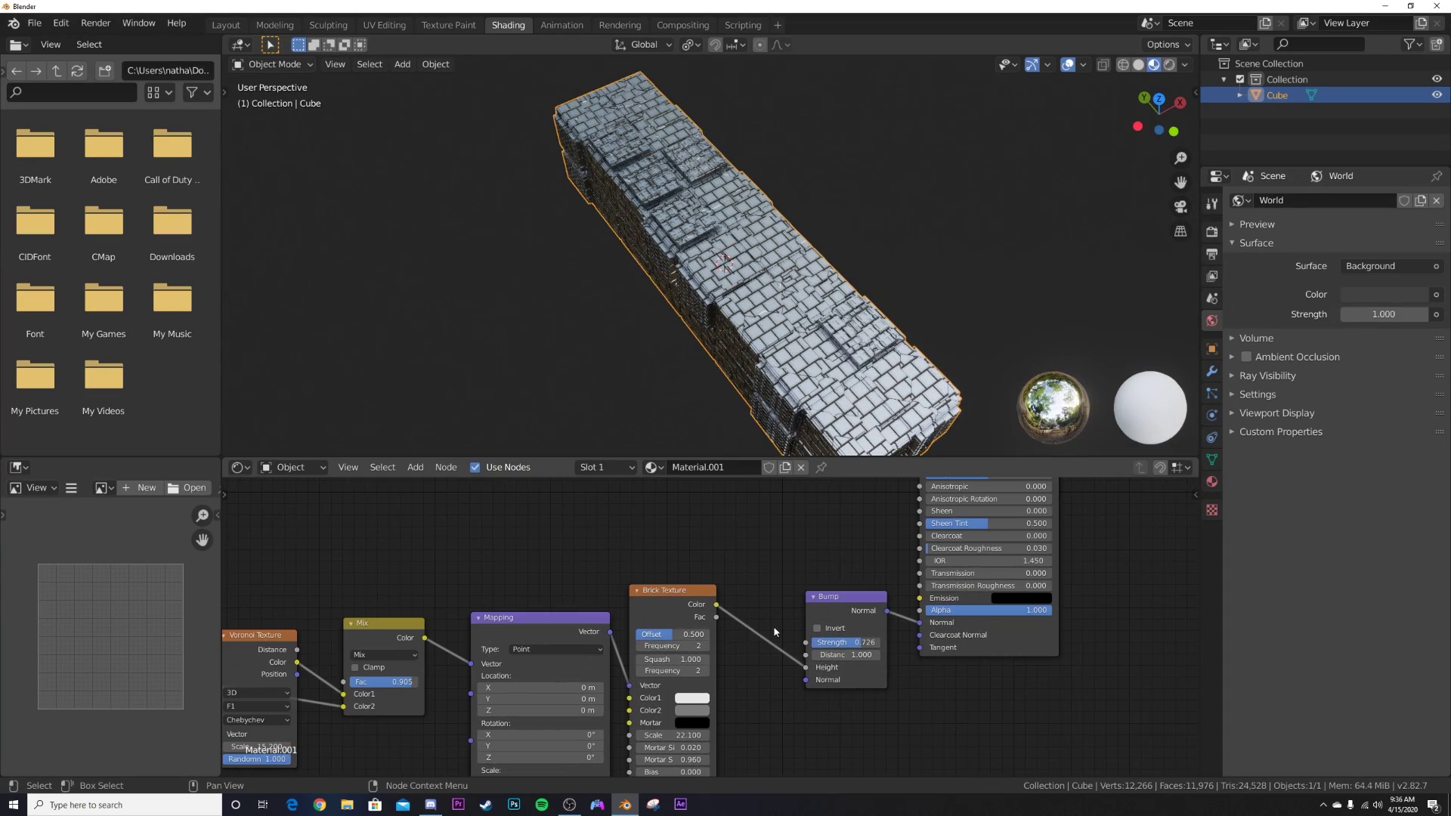
pyautogui.moveTo(788, 609); pyautogui.dragTo(677, 683, button='middle')
pyautogui.scroll(-4, 677, 683)
pyautogui.moveTo(701, 597); pyautogui.dragTo(652, 660, button='middle')
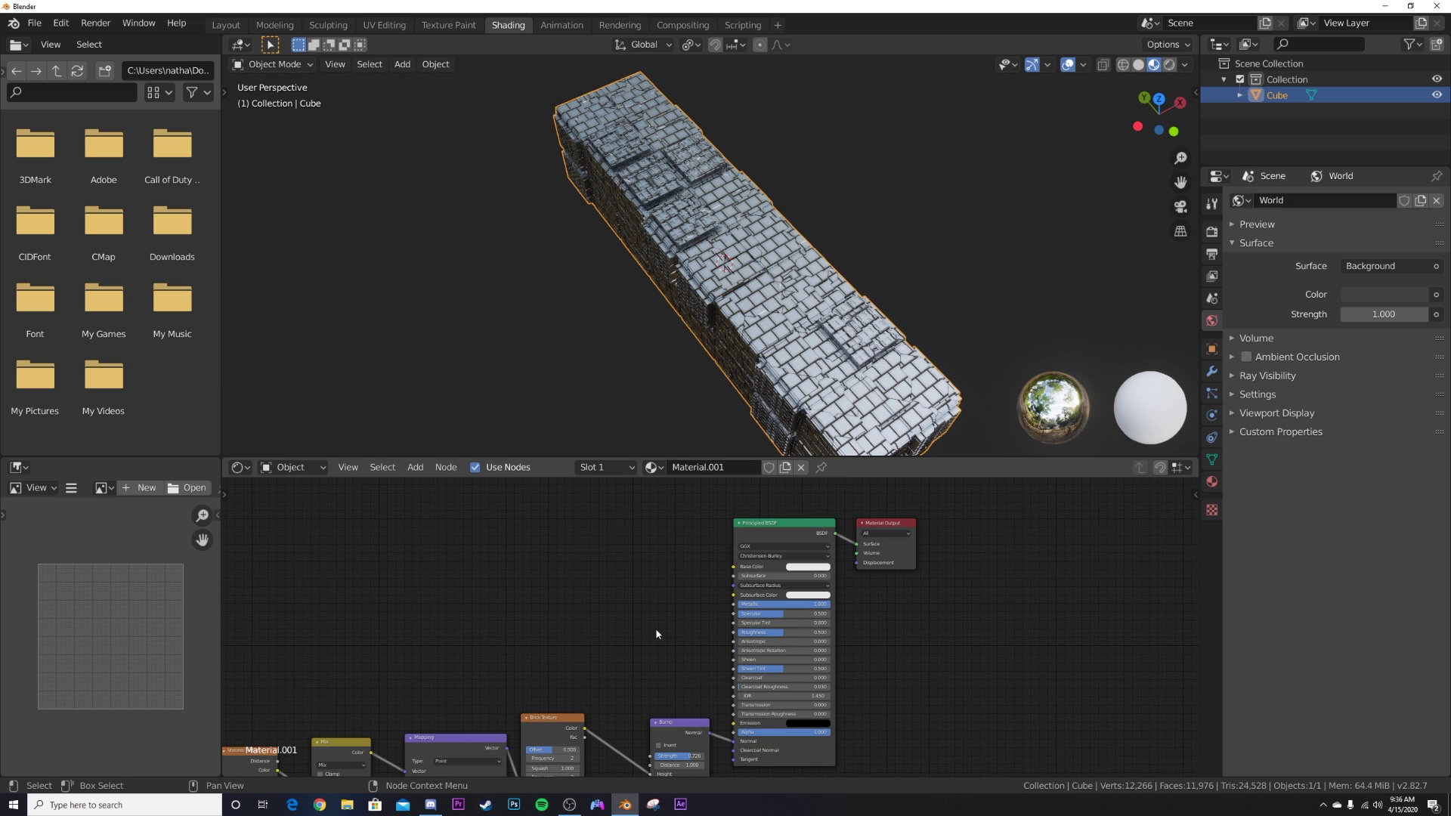
pyautogui.hotkey('shift', 'a')
pyautogui.click(672, 533)
pyautogui.write('col')
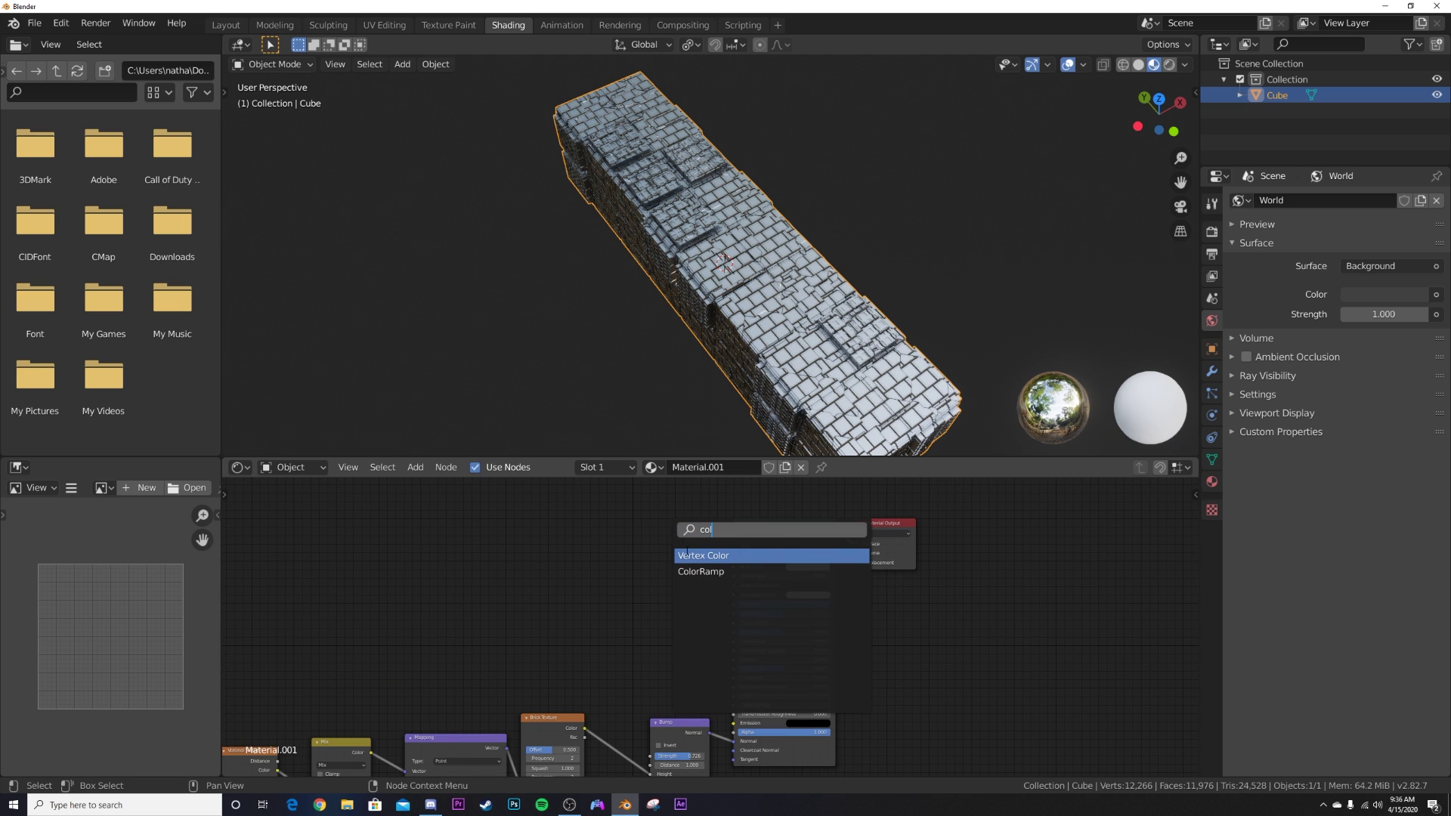
pyautogui.click(699, 572)
pyautogui.click(621, 584)
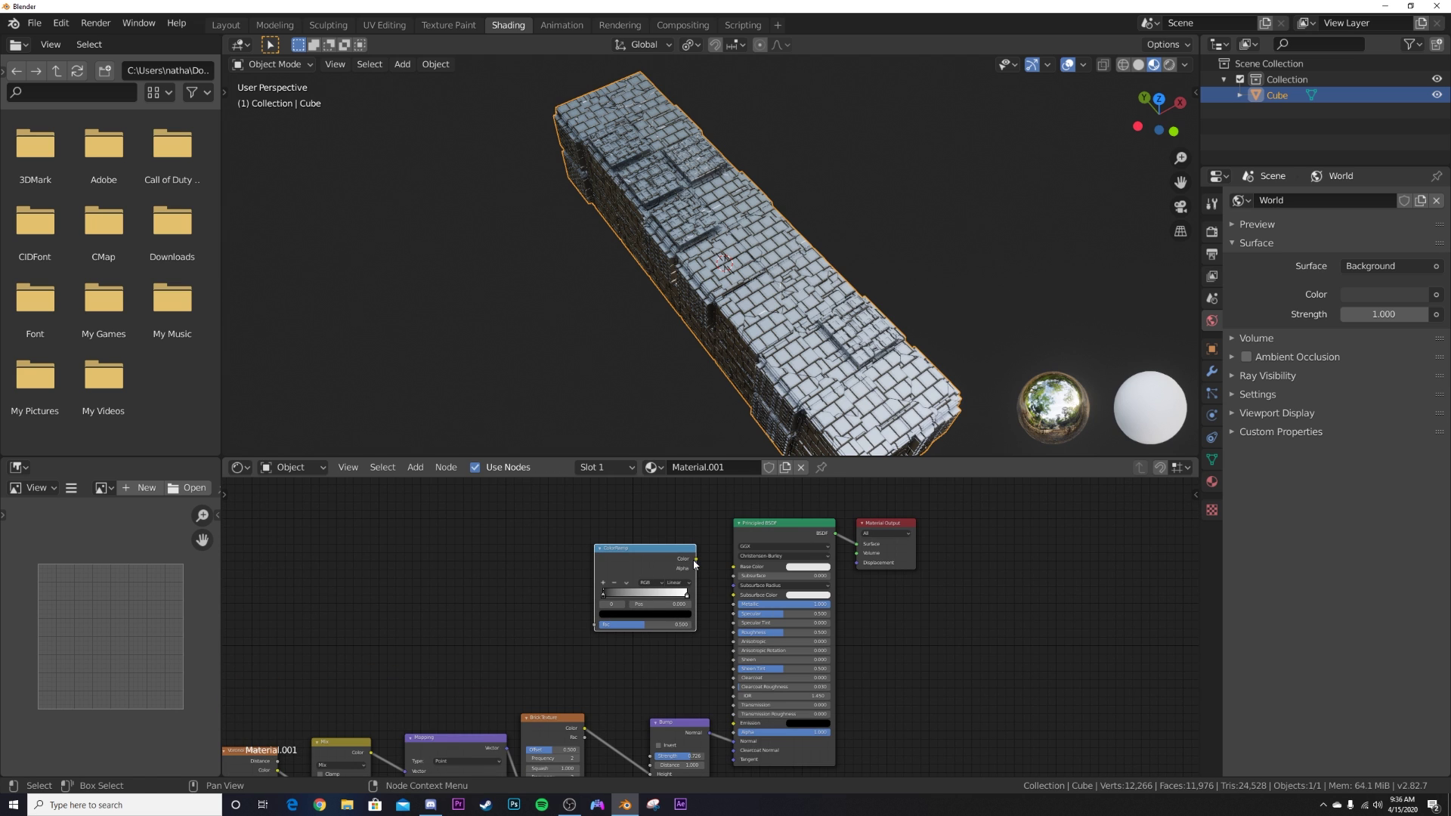
pyautogui.moveTo(731, 573); pyautogui.dragTo(733, 567)
# Step: Connect the Brick Texture's Color output to the ColorRamp's Fac input and check the box's coloring
pyautogui.scroll(4, 517, 737)
pyautogui.moveTo(516, 736); pyautogui.dragTo(534, 693, button='middle')
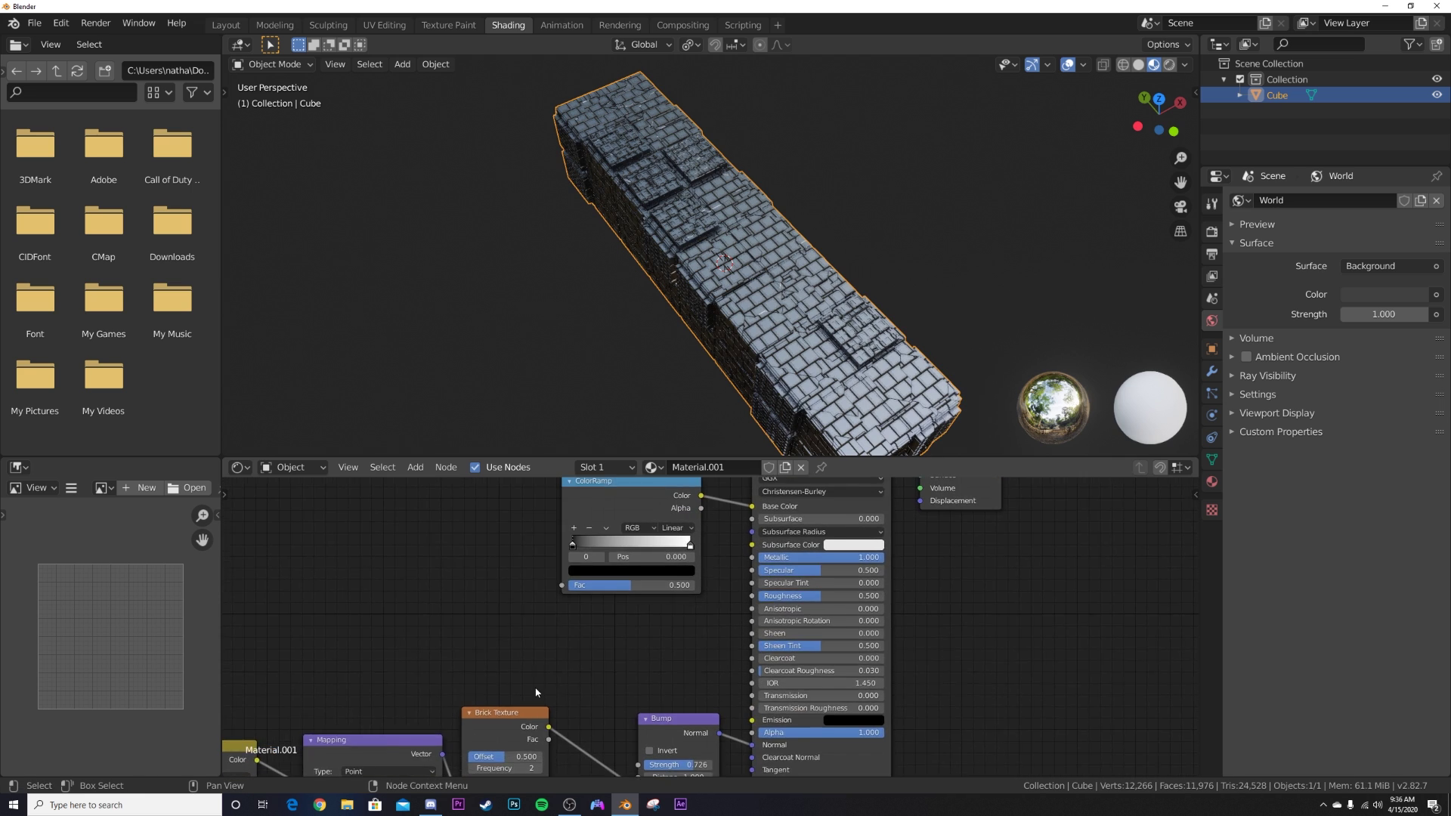
pyautogui.scroll(-3, 534, 693)
pyautogui.moveTo(610, 602); pyautogui.dragTo(601, 595)
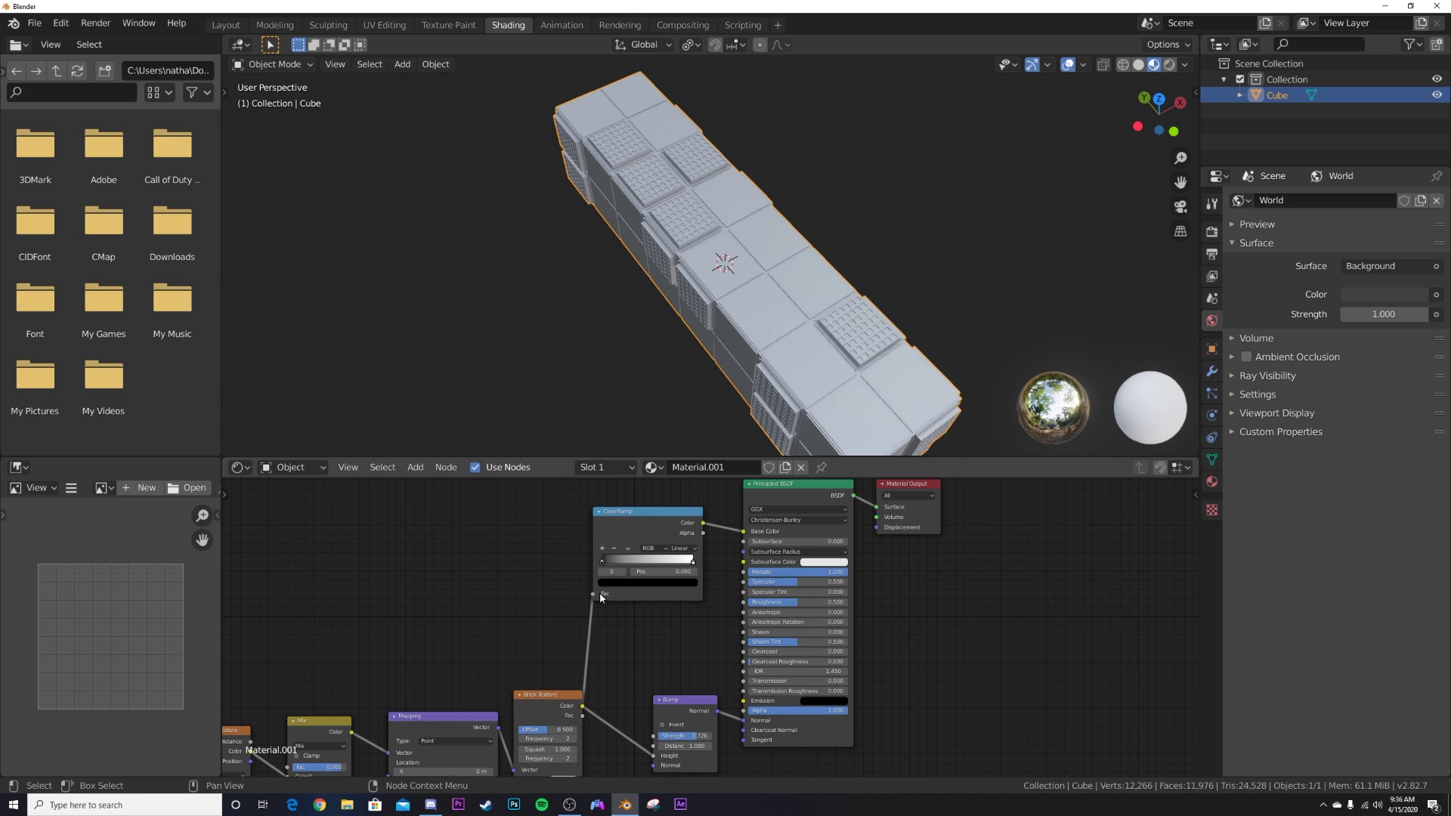
pyautogui.scroll(4, 829, 292)
pyautogui.moveTo(690, 376); pyautogui.dragTo(795, 300, button='middle')
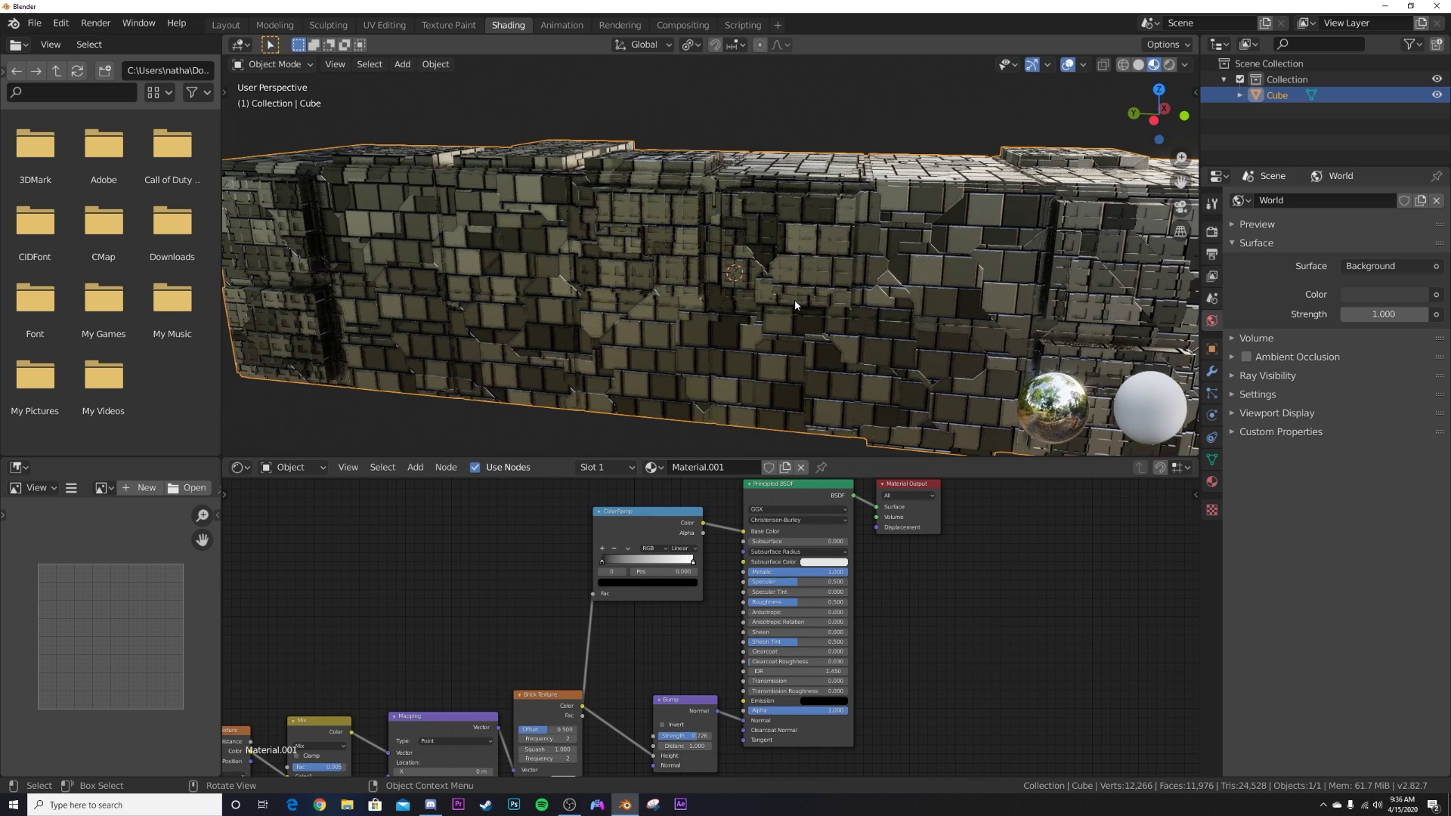
# Step: Lighten the ColorRamp's black stop to a light grey and check the surface
pyautogui.click(610, 583)
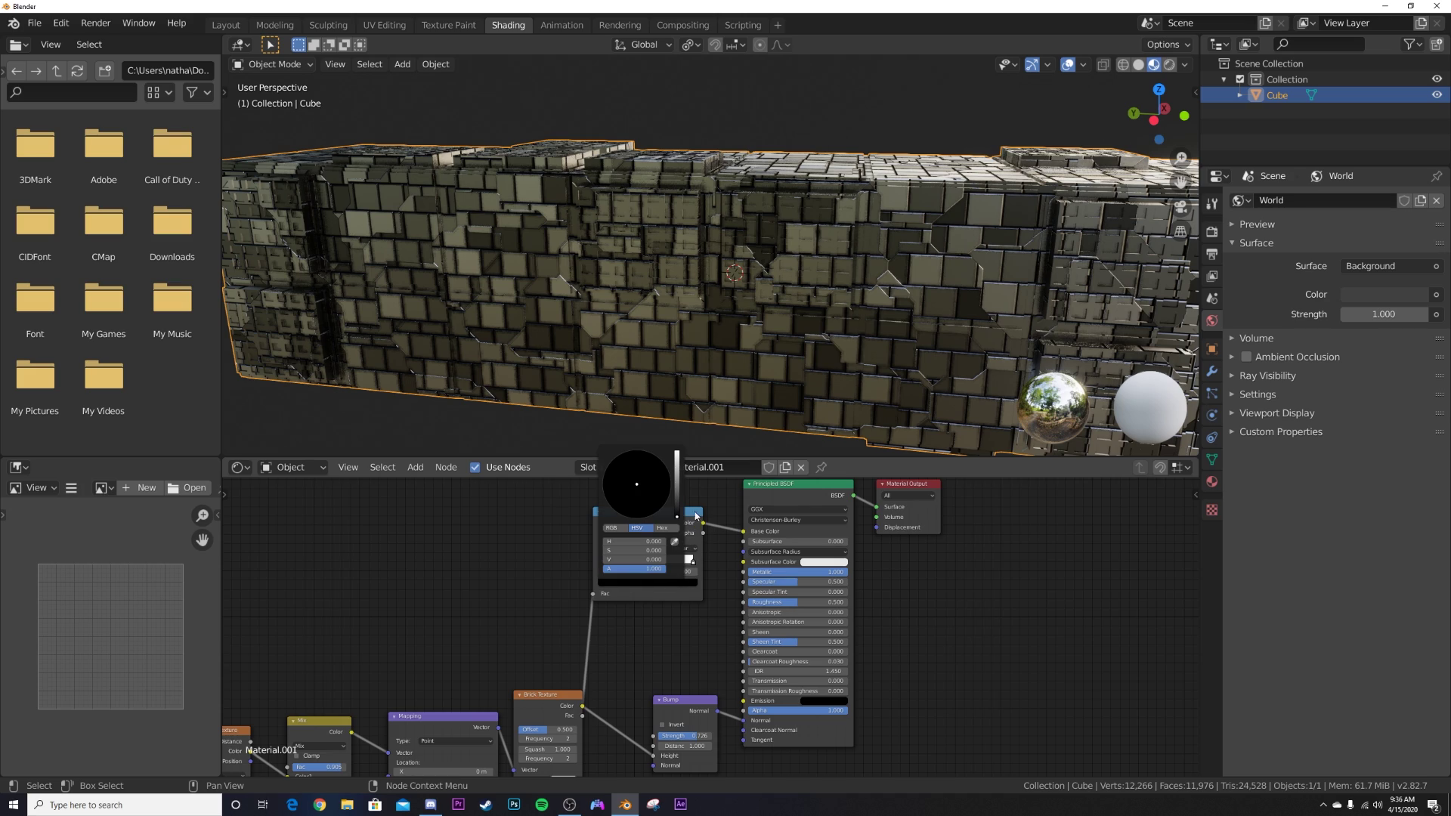
pyautogui.moveTo(677, 519); pyautogui.dragTo(677, 473)
pyautogui.moveTo(760, 337); pyautogui.dragTo(692, 345, button='middle')
# Step: Move the Material Output aside and insert a Mix Shader between the Principled BSDF and the Material Output
pyautogui.moveTo(846, 501); pyautogui.dragTo(705, 563, button='middle')
pyautogui.scroll(-4, 705, 564)
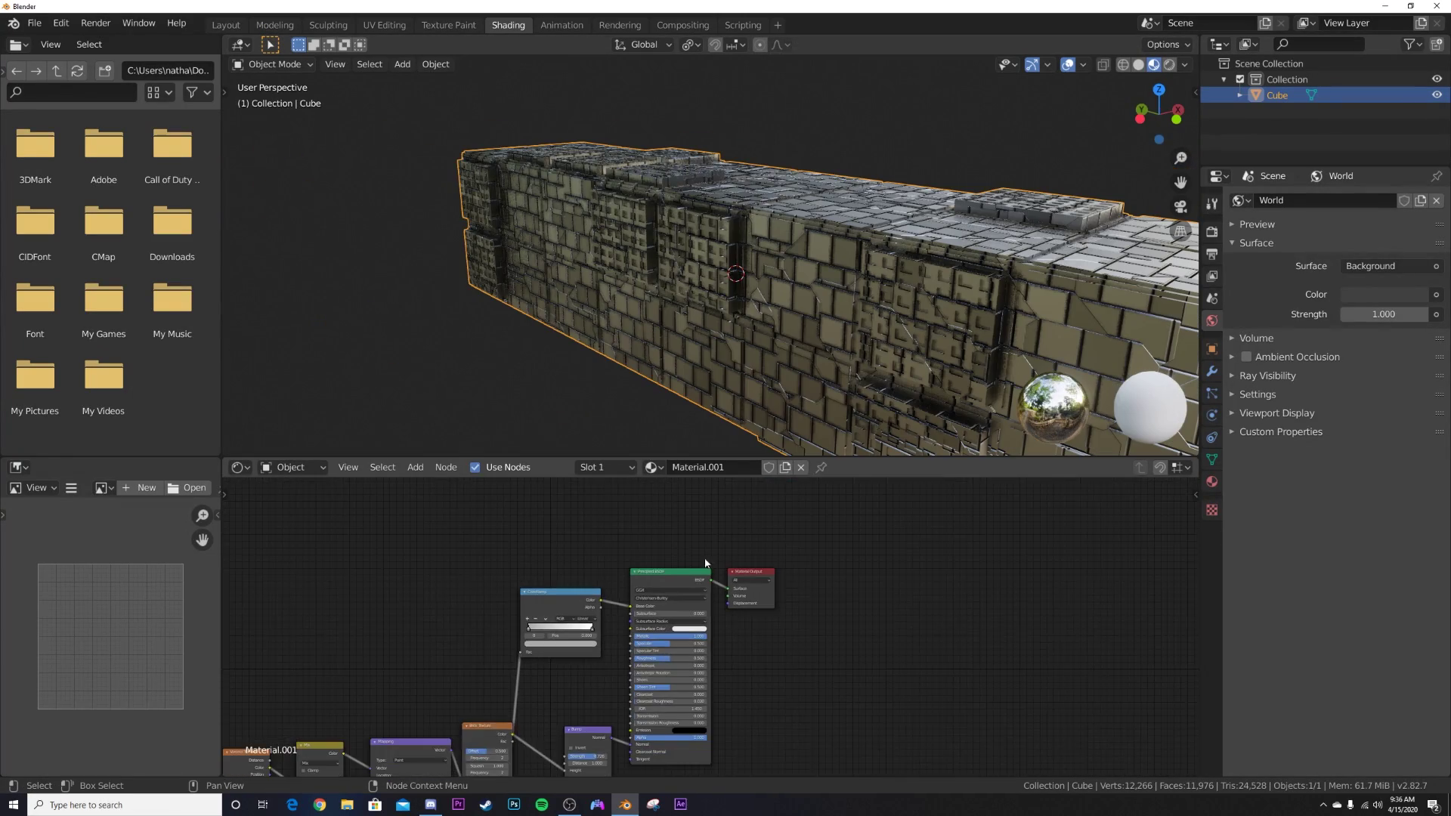
pyautogui.moveTo(773, 654); pyautogui.dragTo(620, 659, button='middle')
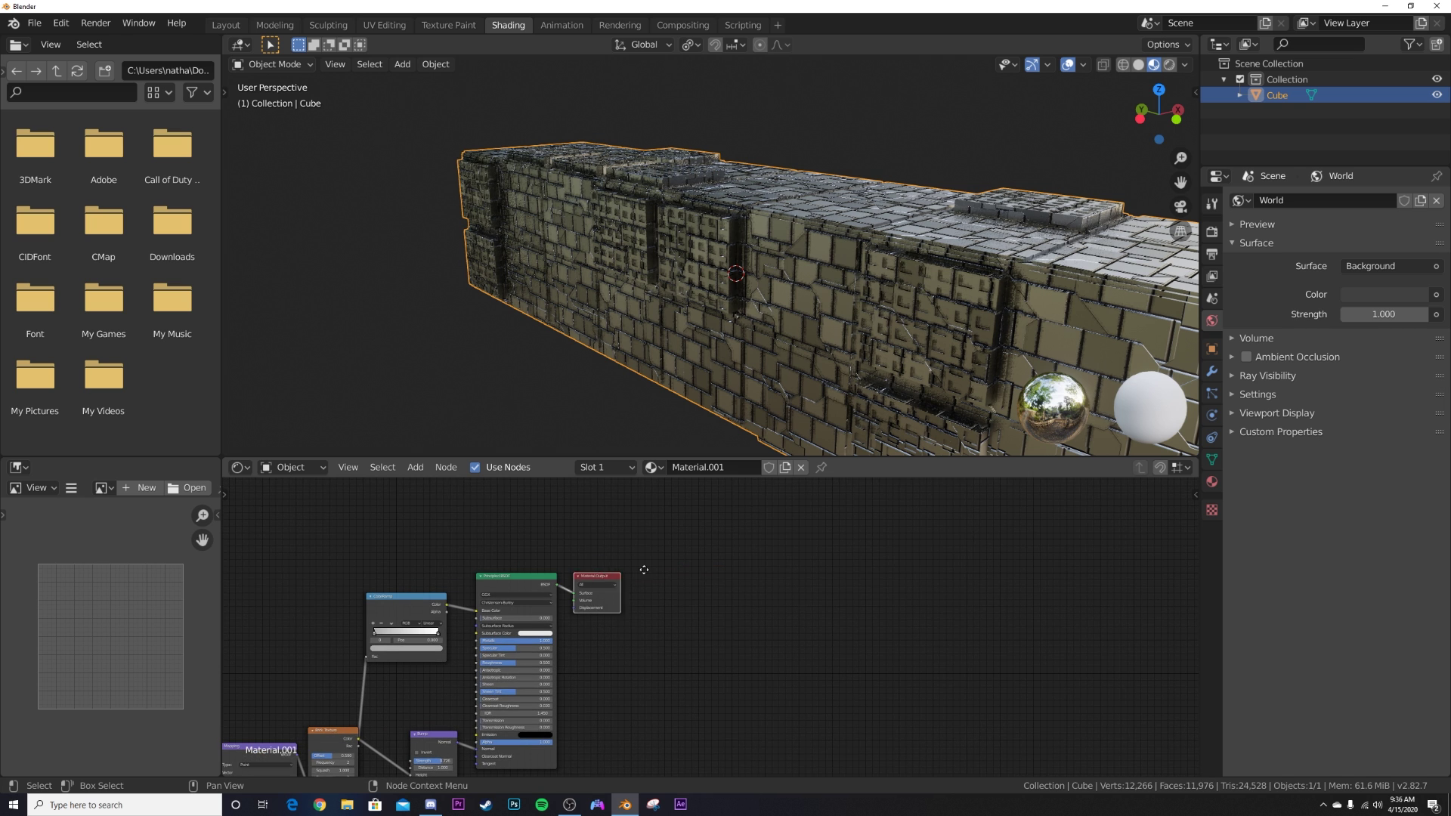
pyautogui.moveTo(643, 570); pyautogui.dragTo(687, 563)
pyautogui.hotkey('shift', 'a')
pyautogui.click(618, 558)
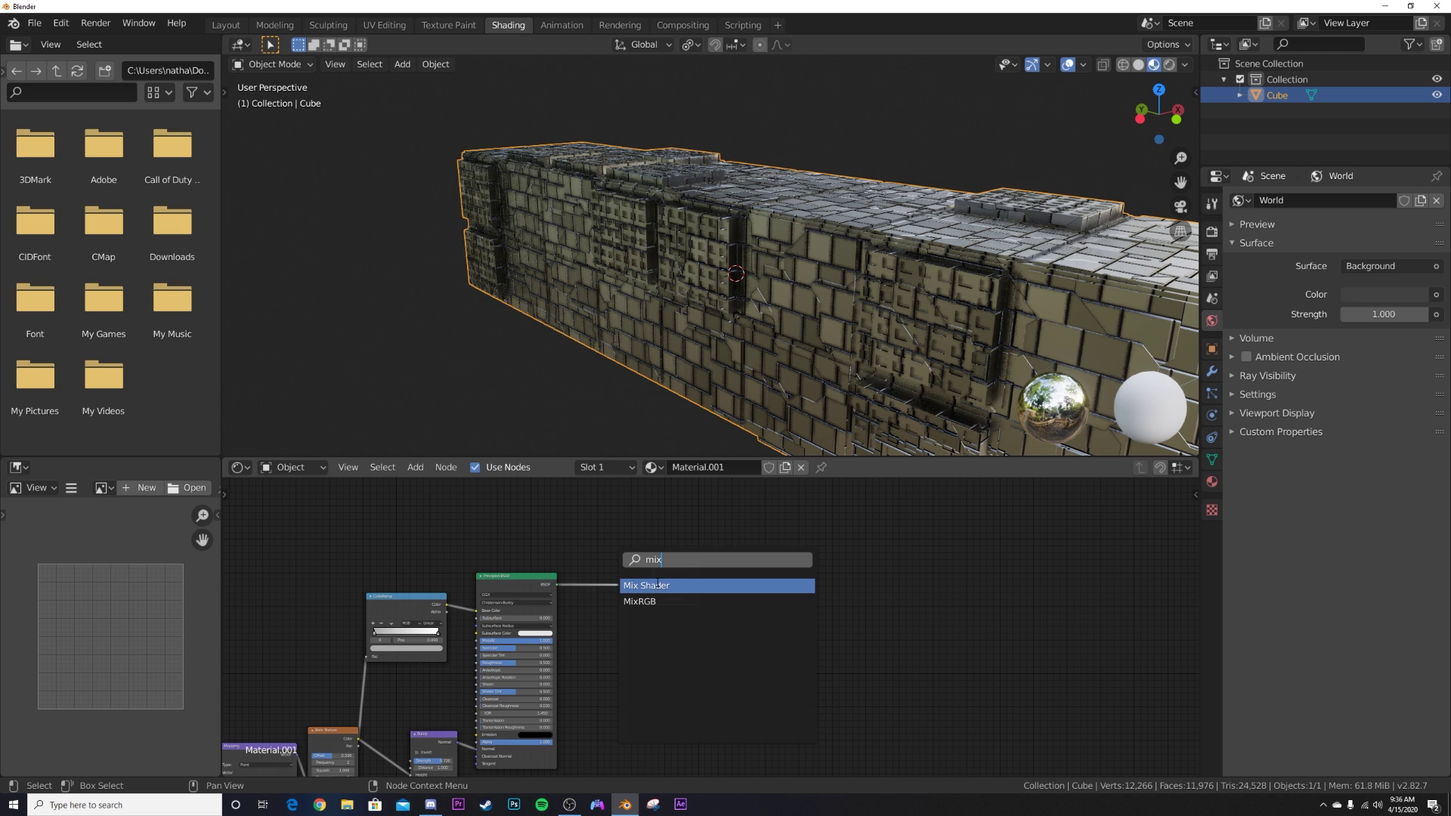
pyautogui.click(646, 585)
pyautogui.click(625, 601)
# Step: Add an Emission shader and connect it to the second Shader input of the Mix Shader
pyautogui.hotkey('shift', 'a')
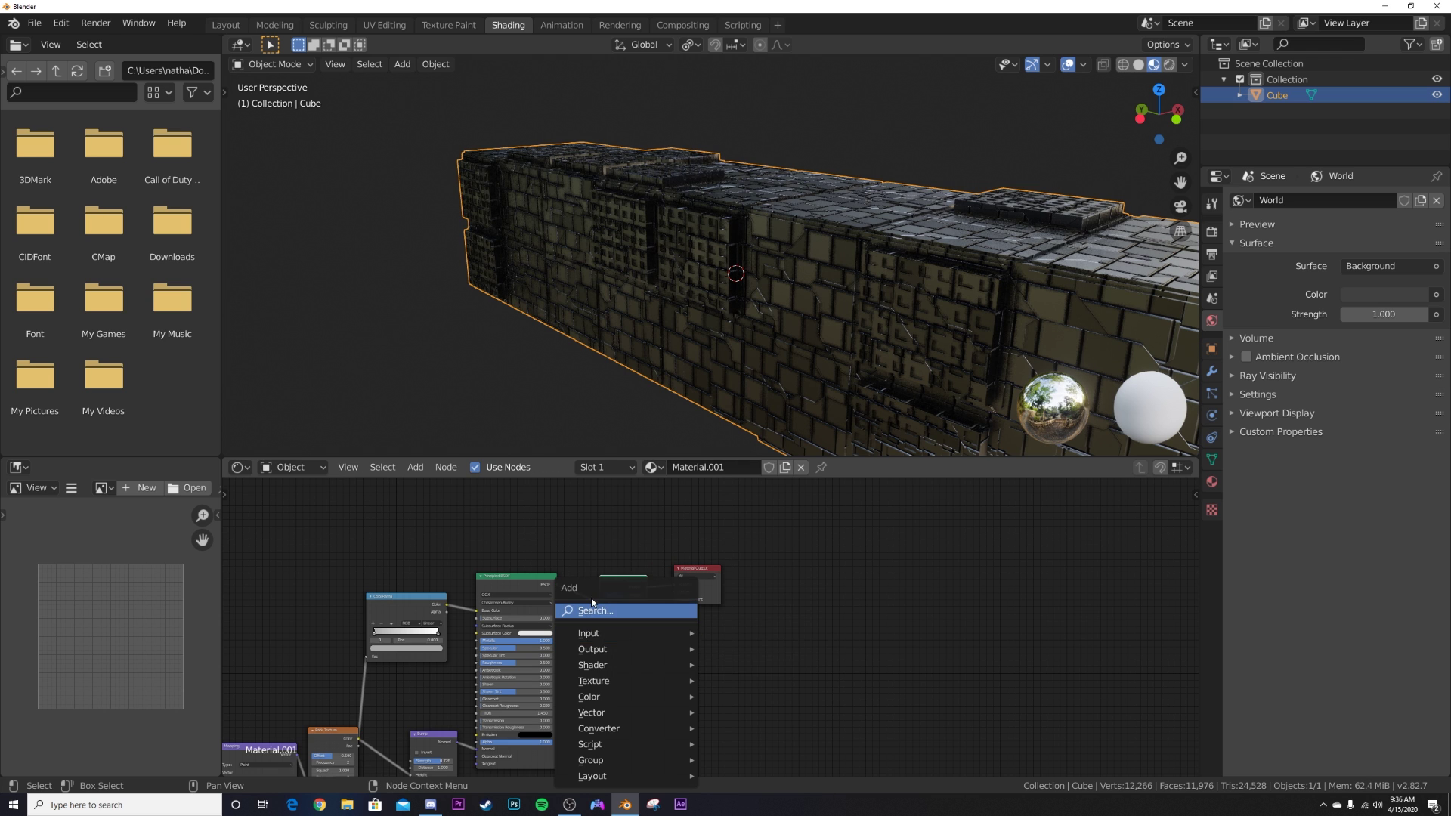
pyautogui.click(605, 602)
pyautogui.write('em')
pyautogui.press('Return')
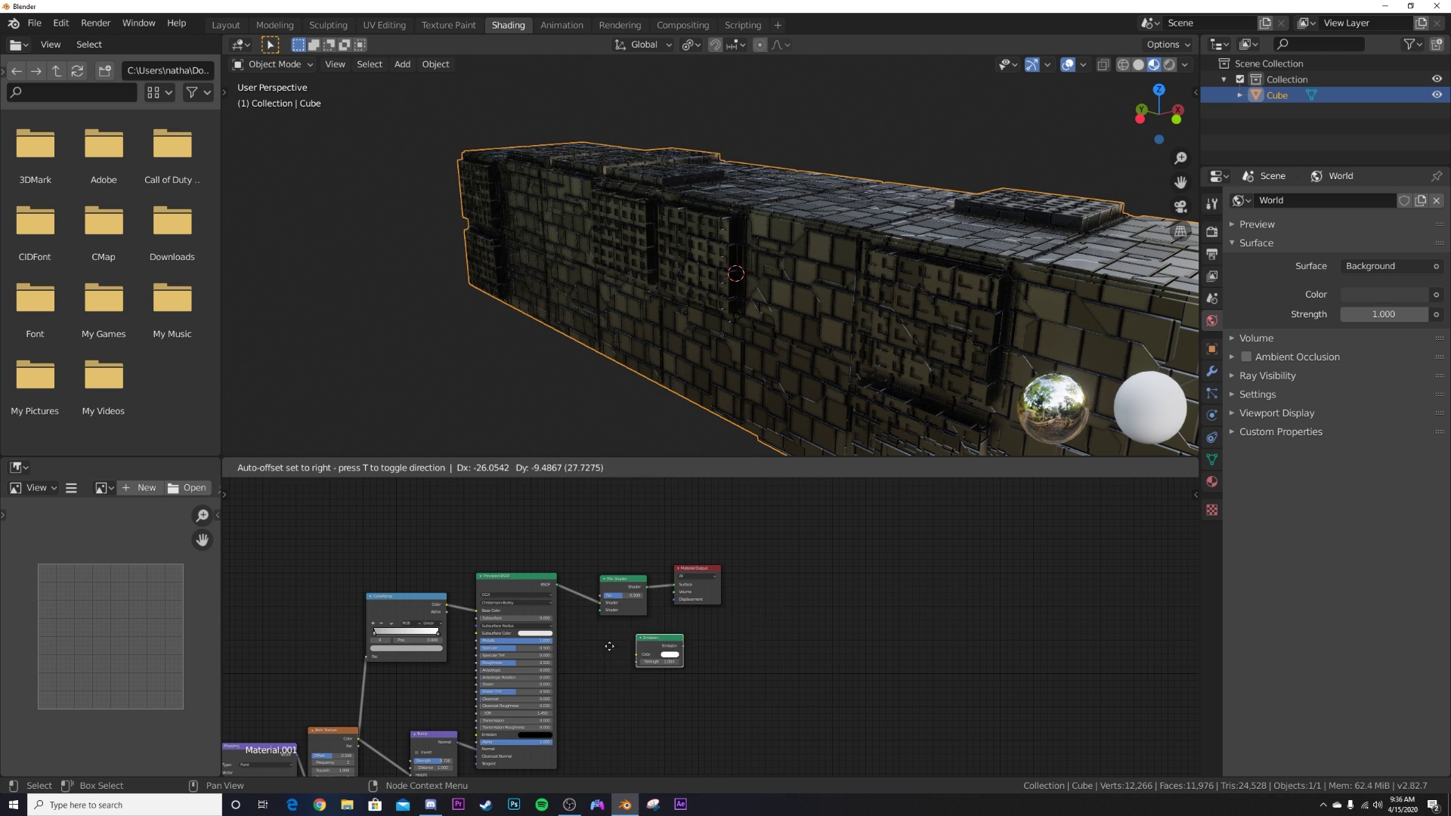
pyautogui.click(648, 699)
pyautogui.moveTo(606, 611); pyautogui.dragTo(602, 610)
pyautogui.moveTo(621, 606); pyautogui.dragTo(624, 671, button='middle')
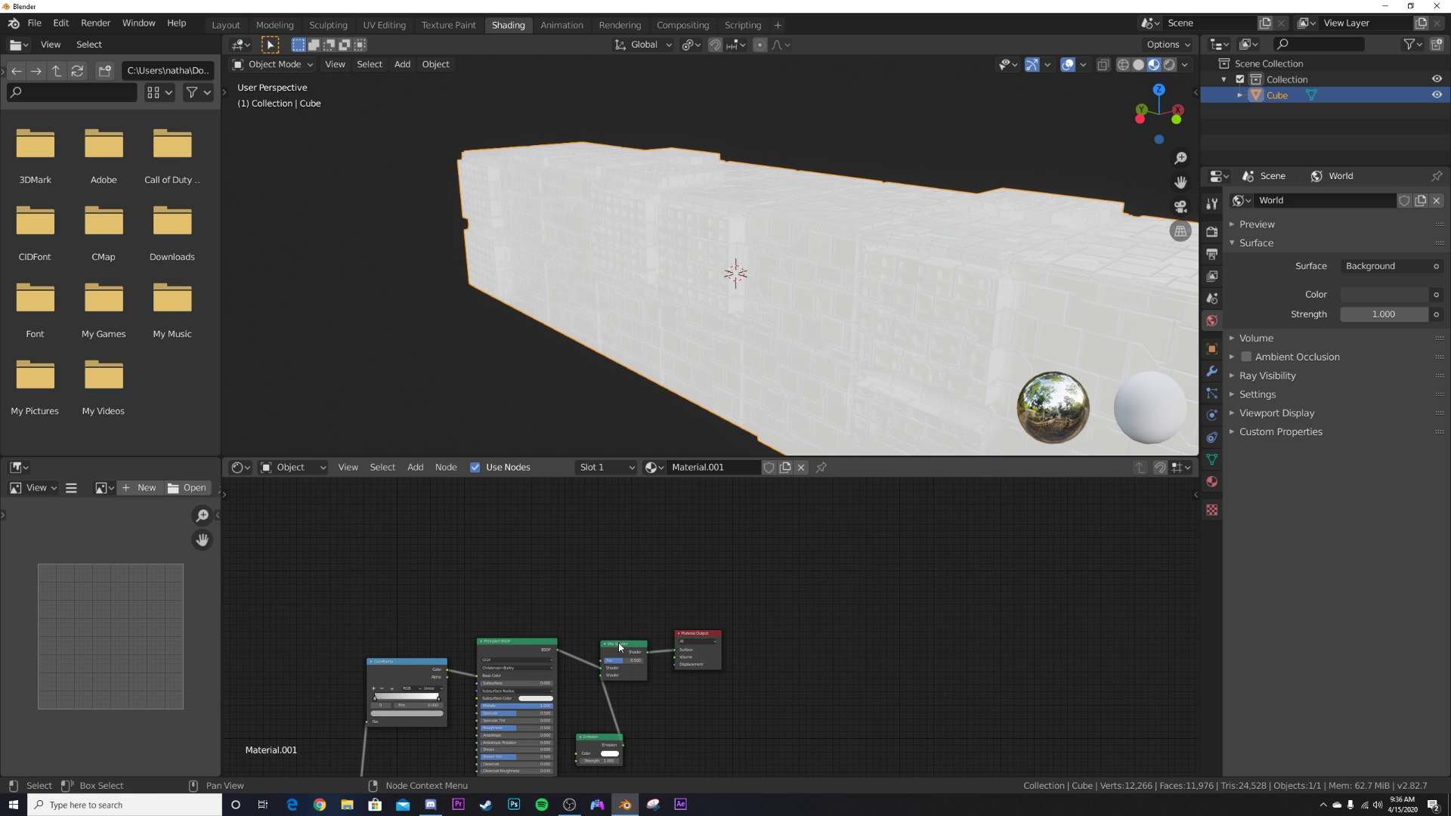
# Step: Place the Mix Shader above the Principled BSDF, add another ColorRamp and connect its Color output to the Mix Shader's Fac
pyautogui.moveTo(623, 612); pyautogui.dragTo(500, 595)
pyautogui.moveTo(529, 595); pyautogui.dragTo(586, 594, button='middle')
pyautogui.moveTo(739, 293); pyautogui.dragTo(794, 310, button='middle')
pyautogui.hotkey('shift', 'a')
pyautogui.press('Escape')
pyautogui.hotkey('shift', 'a')
pyautogui.click(397, 570)
pyautogui.write('col')
pyautogui.click(425, 614)
pyautogui.click(459, 570)
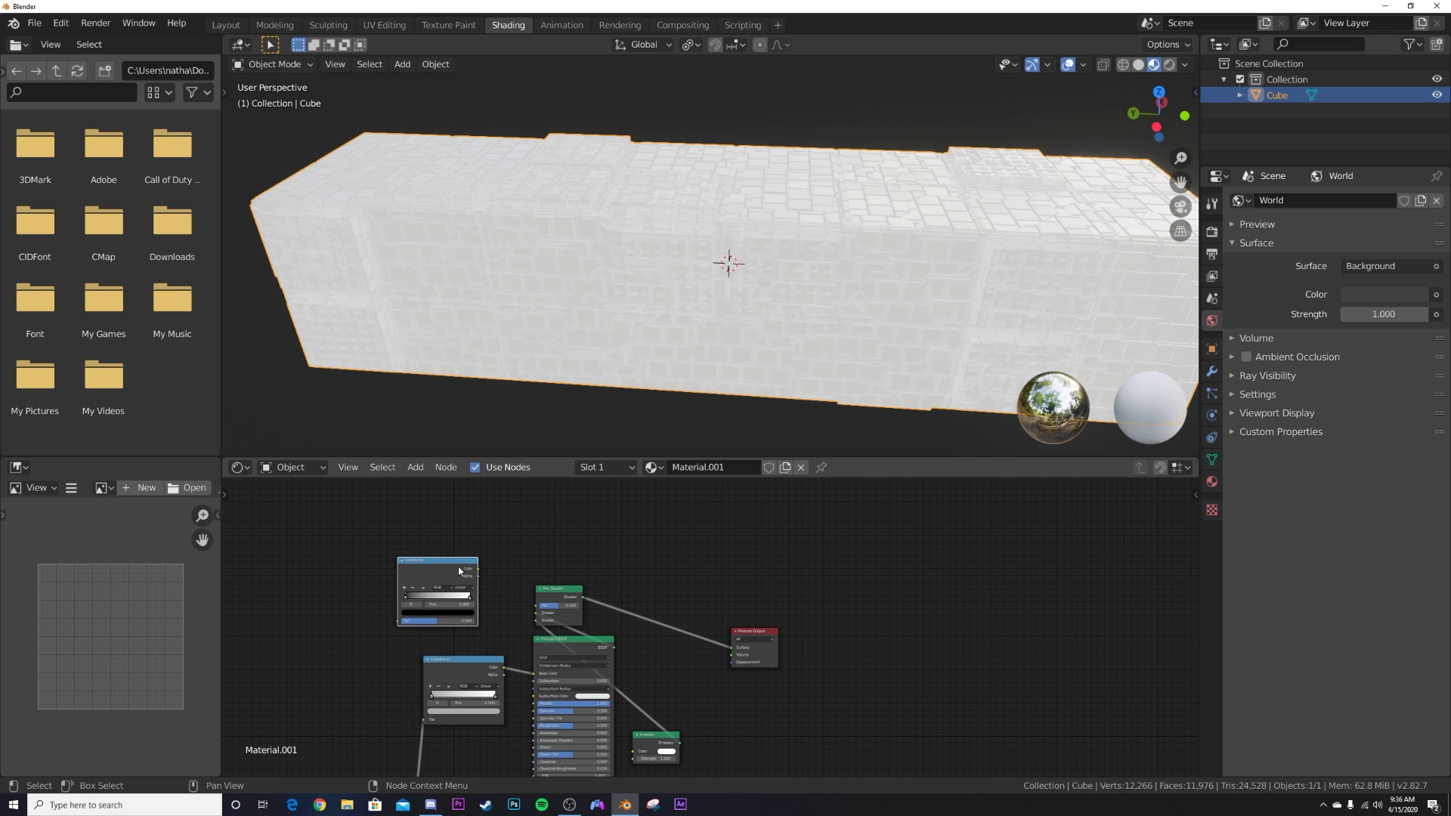
pyautogui.moveTo(540, 608); pyautogui.dragTo(538, 606)
# Step: Duplicate the Brick Texture beside the new ColorRamp and connect its Color output to that ramp's Fac input
pyautogui.moveTo(415, 601); pyautogui.dragTo(530, 588, button='middle')
pyautogui.scroll(-5, 533, 641)
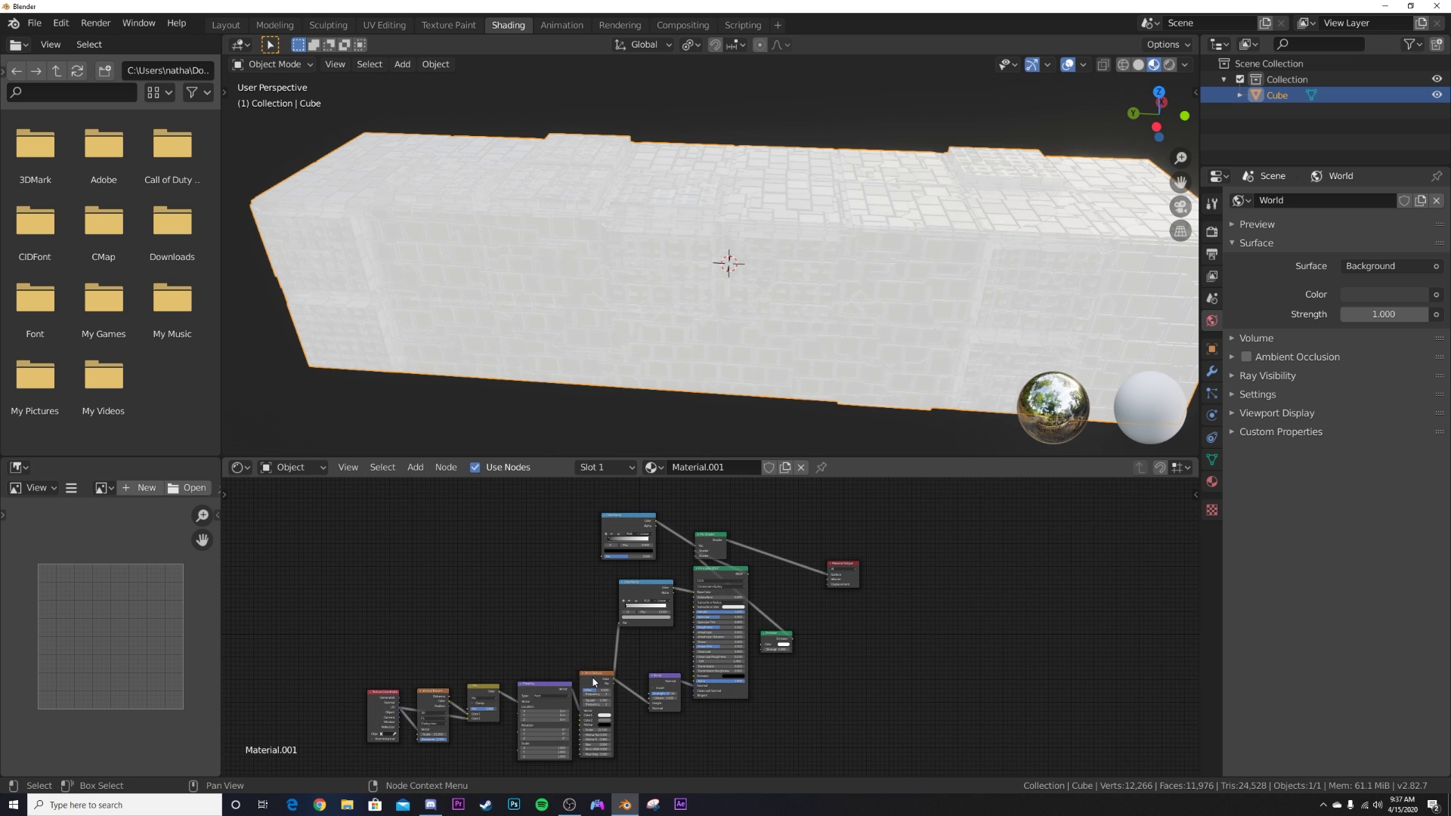
pyautogui.hotkey('shift', 'd')
pyautogui.click(552, 541)
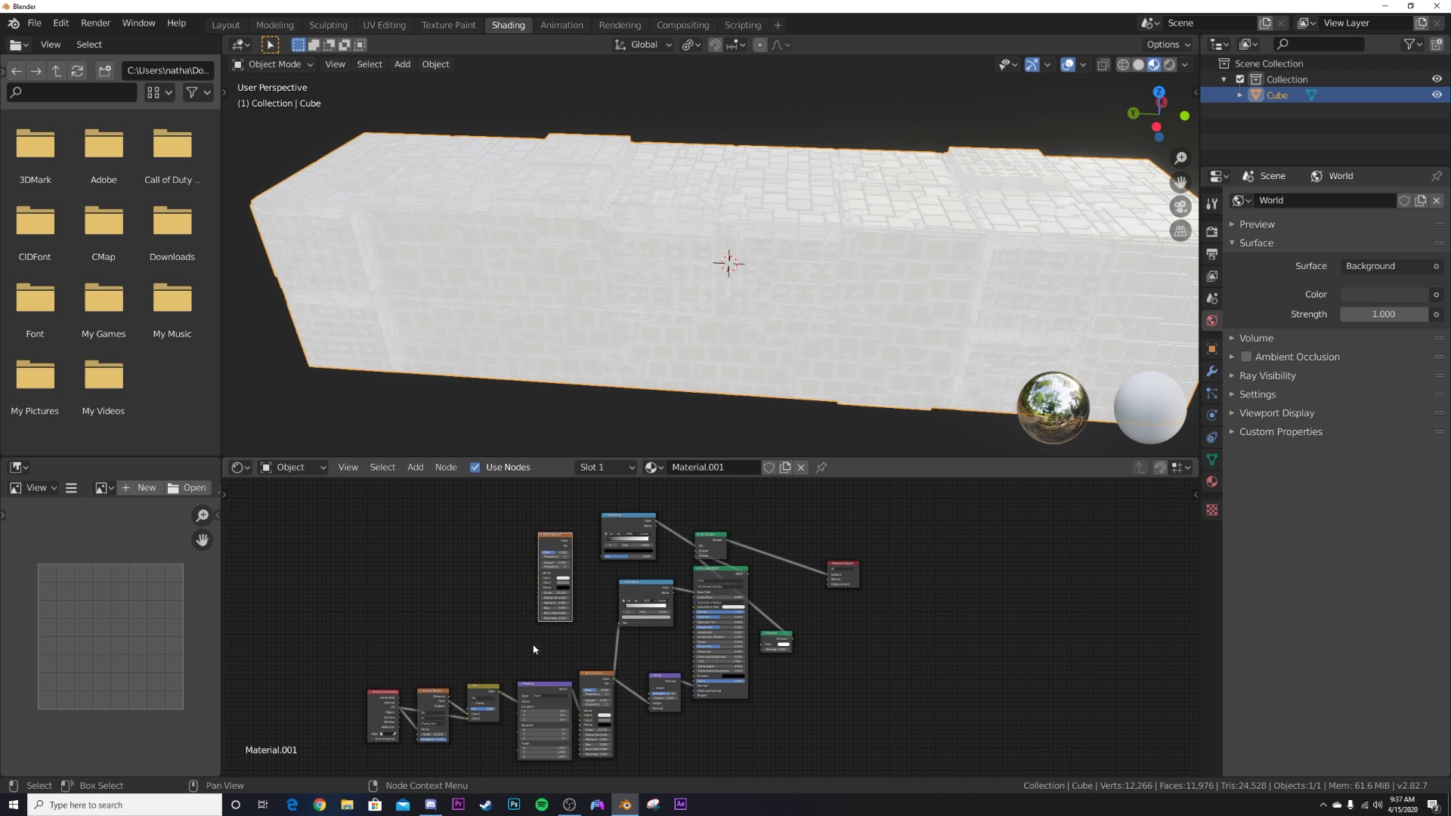
pyautogui.scroll(3, 569, 574)
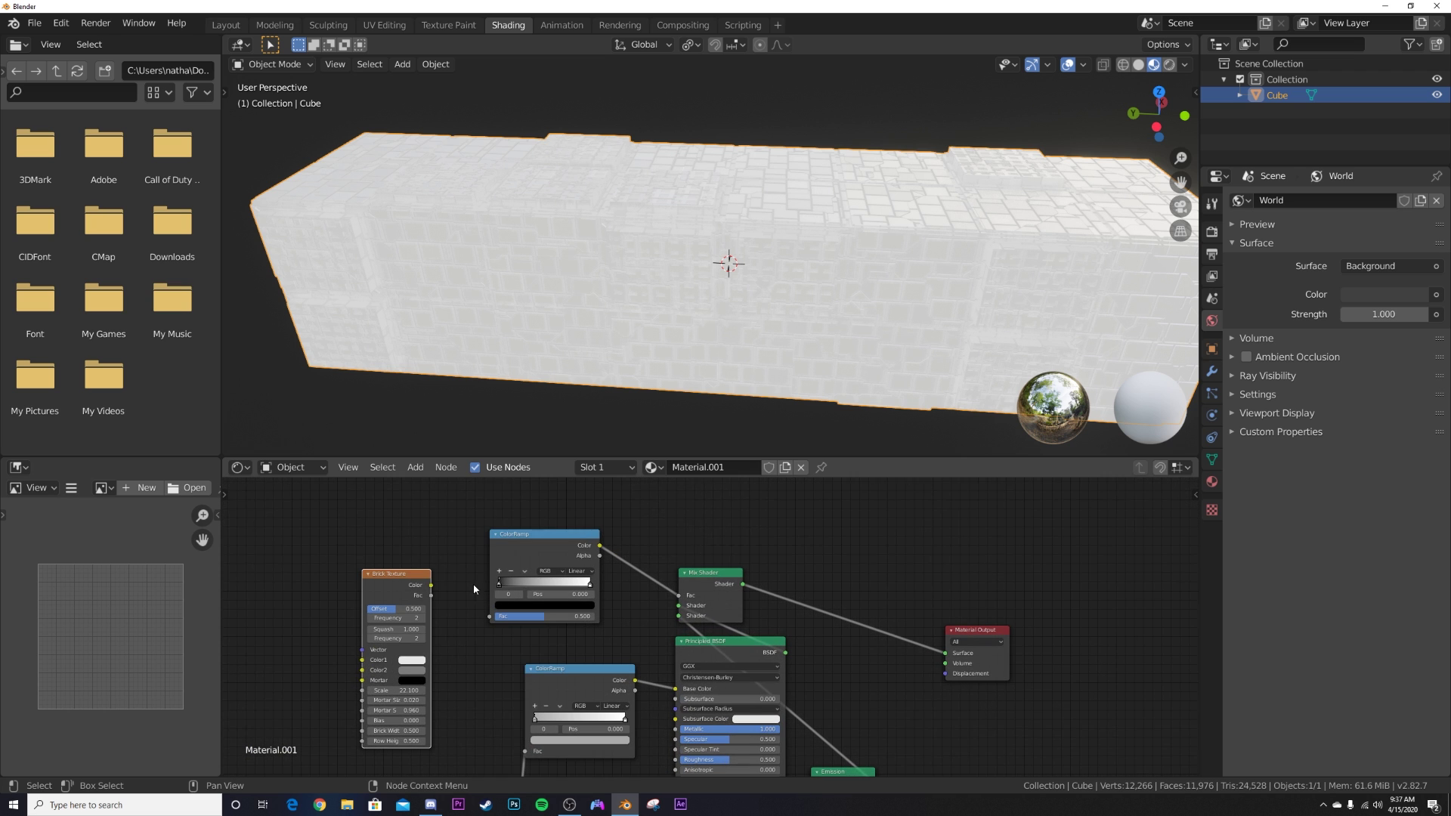
pyautogui.moveTo(487, 617); pyautogui.dragTo(489, 616)
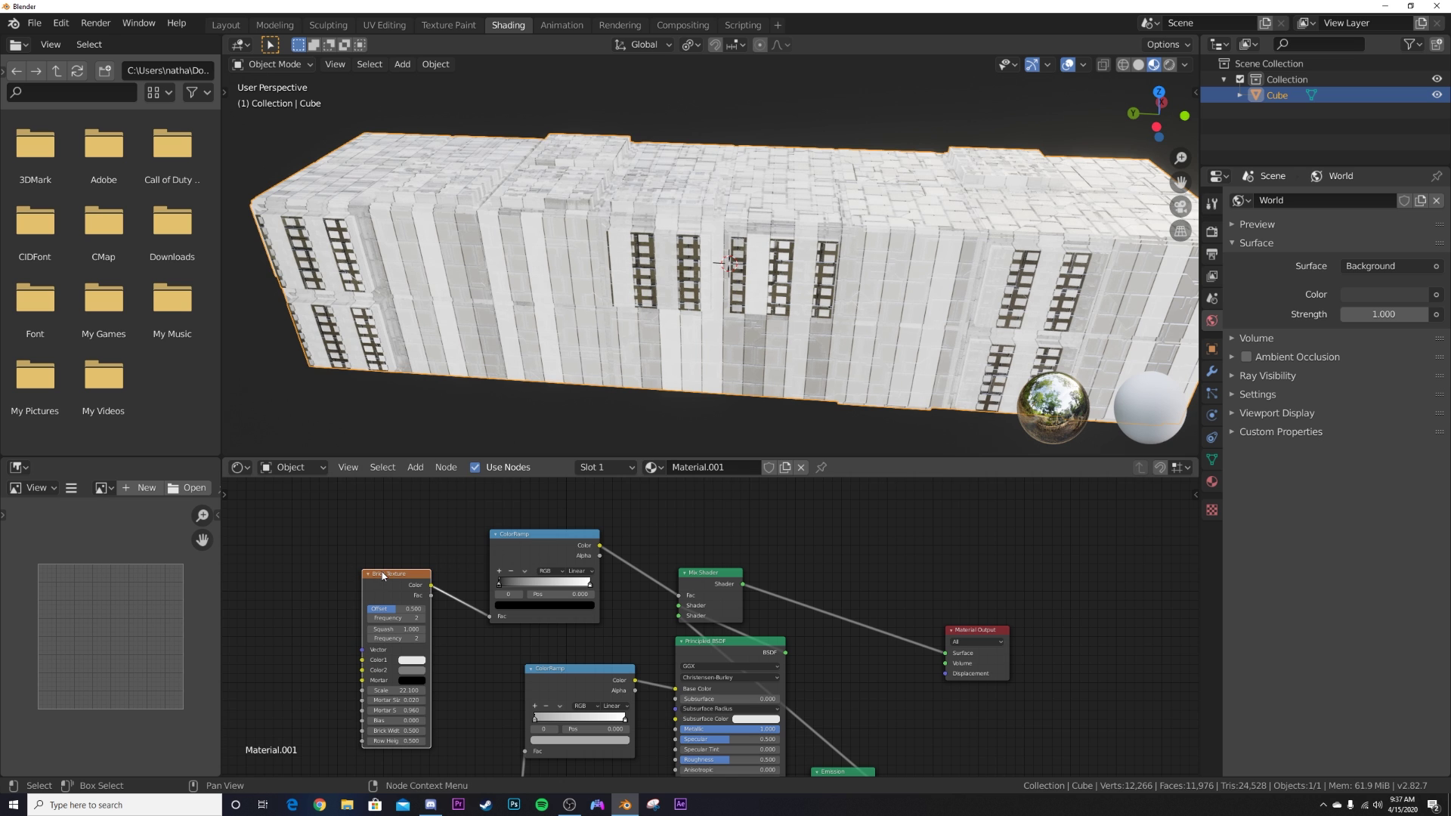
# Step: Add Texture Coordinate and Mapping nodes to the duplicated Brick Texture and drive the Mapping vector from the UV output
pyautogui.hotkey('ctrl', 't')
pyautogui.moveTo(382, 577); pyautogui.dragTo(525, 525, button='middle')
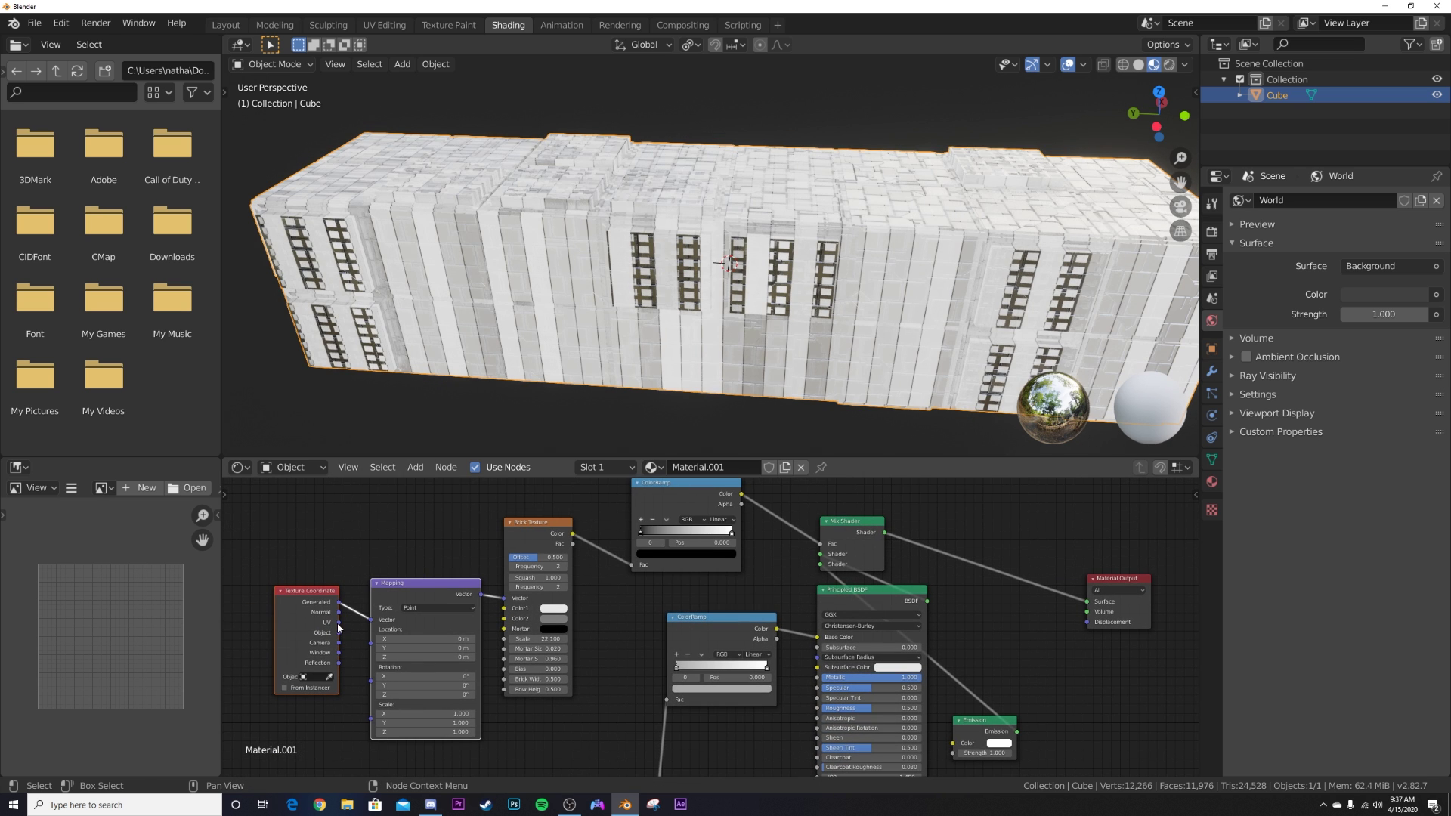
pyautogui.moveTo(371, 625); pyautogui.dragTo(371, 620)
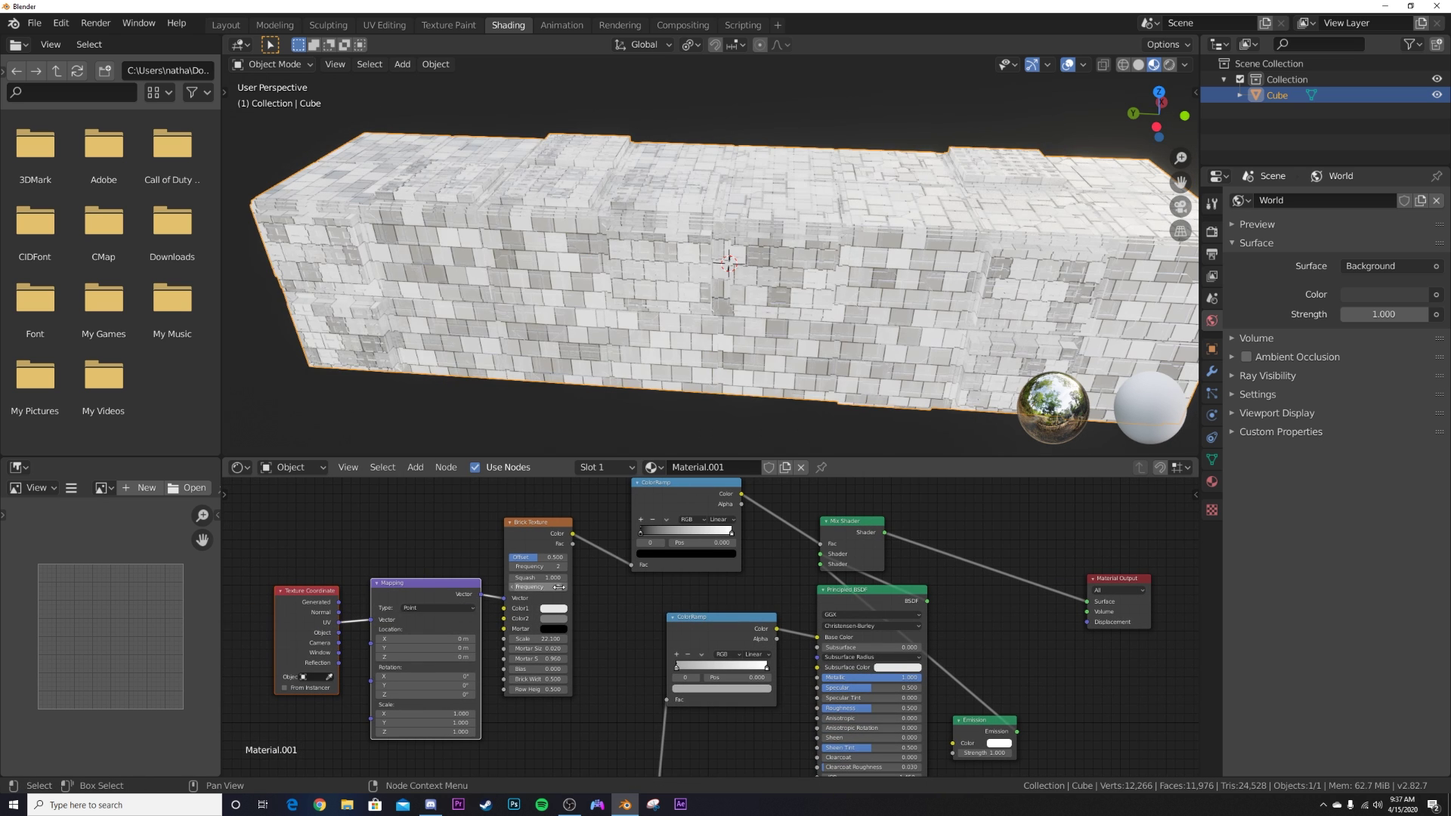
# Step: Shift the upper ColorRamp's black stop to 0.646 and set the duplicated Brick Texture's scale to 114
pyautogui.scroll(2, 664, 513)
pyautogui.scroll(5, 550, 650)
pyautogui.moveTo(663, 515); pyautogui.dragTo(560, 631, button='middle')
pyautogui.moveTo(420, 614); pyautogui.dragTo(545, 612)
pyautogui.moveTo(501, 648); pyautogui.dragTo(667, 572, button='middle')
pyautogui.moveTo(358, 747); pyautogui.dragTo(434, 747)
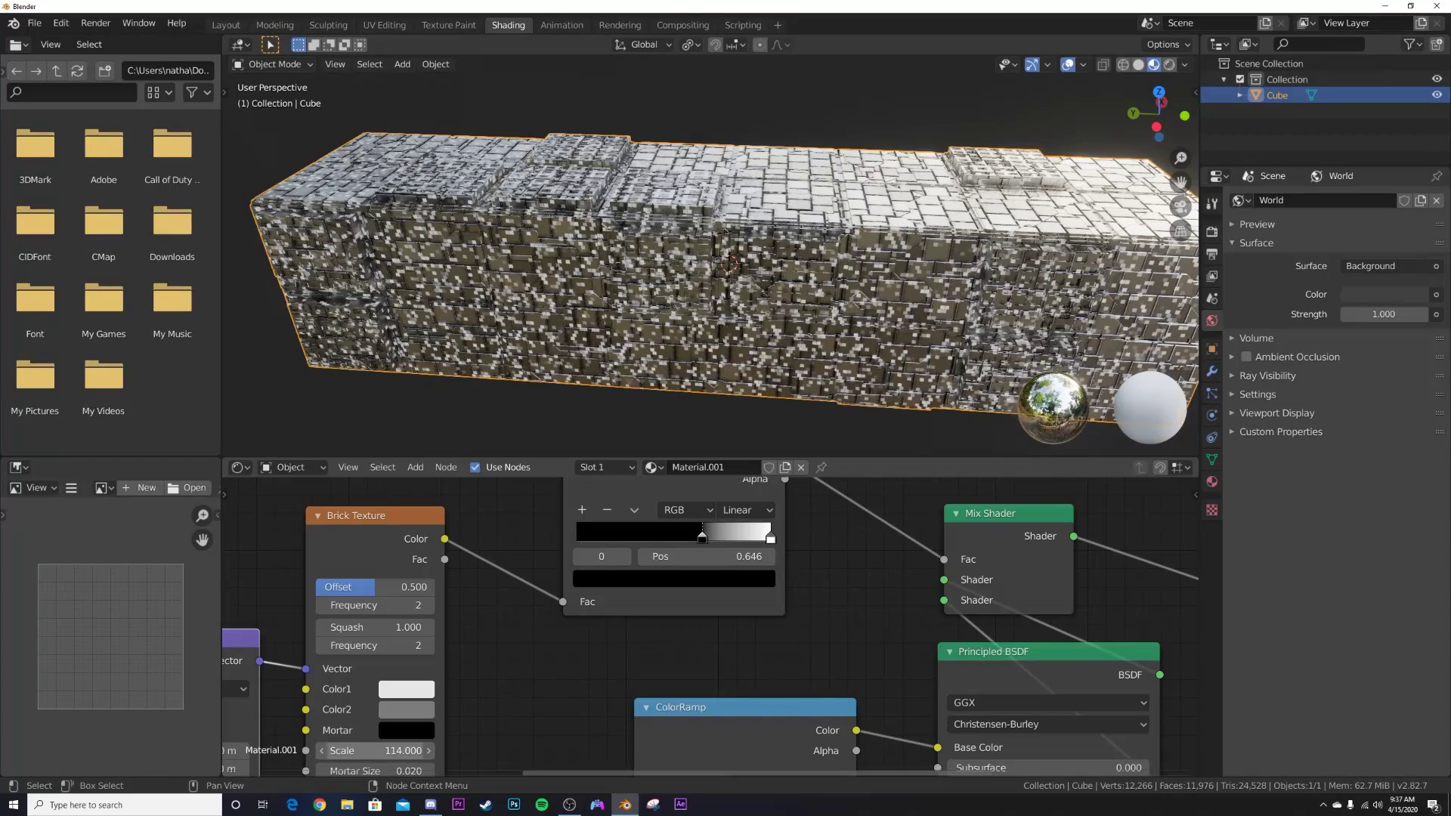
# Step: Set the upper ColorRamp to Constant interpolation, with the black stop at the start and the white stop at 0.779
pyautogui.click(737, 518)
pyautogui.click(752, 602)
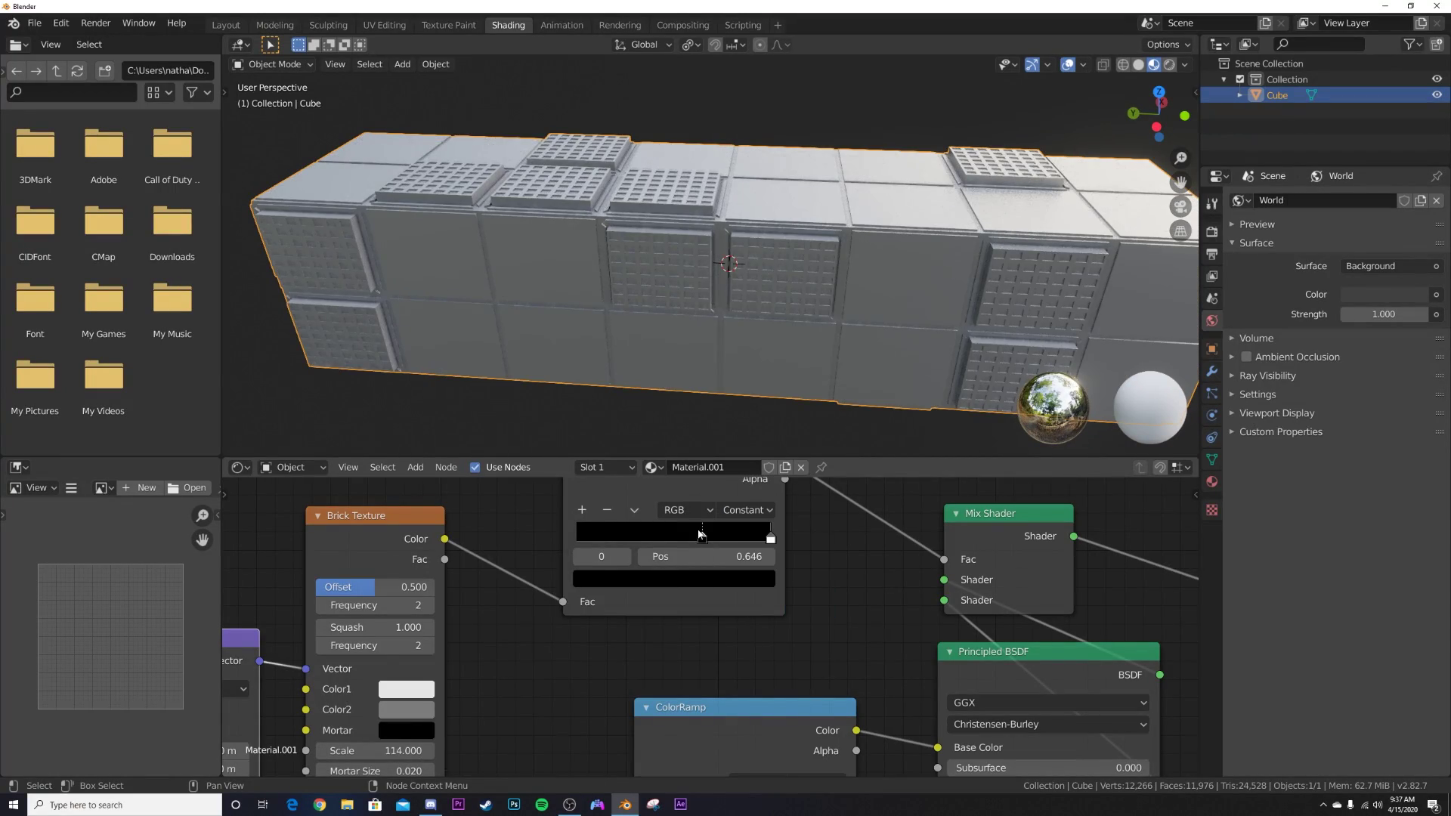
pyautogui.moveTo(702, 541); pyautogui.dragTo(500, 555)
pyautogui.moveTo(770, 536); pyautogui.dragTo(720, 543)
pyautogui.moveTo(736, 318); pyautogui.dragTo(681, 245, button='middle')
pyautogui.scroll(-2, 611, 402)
pyautogui.scroll(4, 681, 246)
pyautogui.scroll(1, 813, 544)
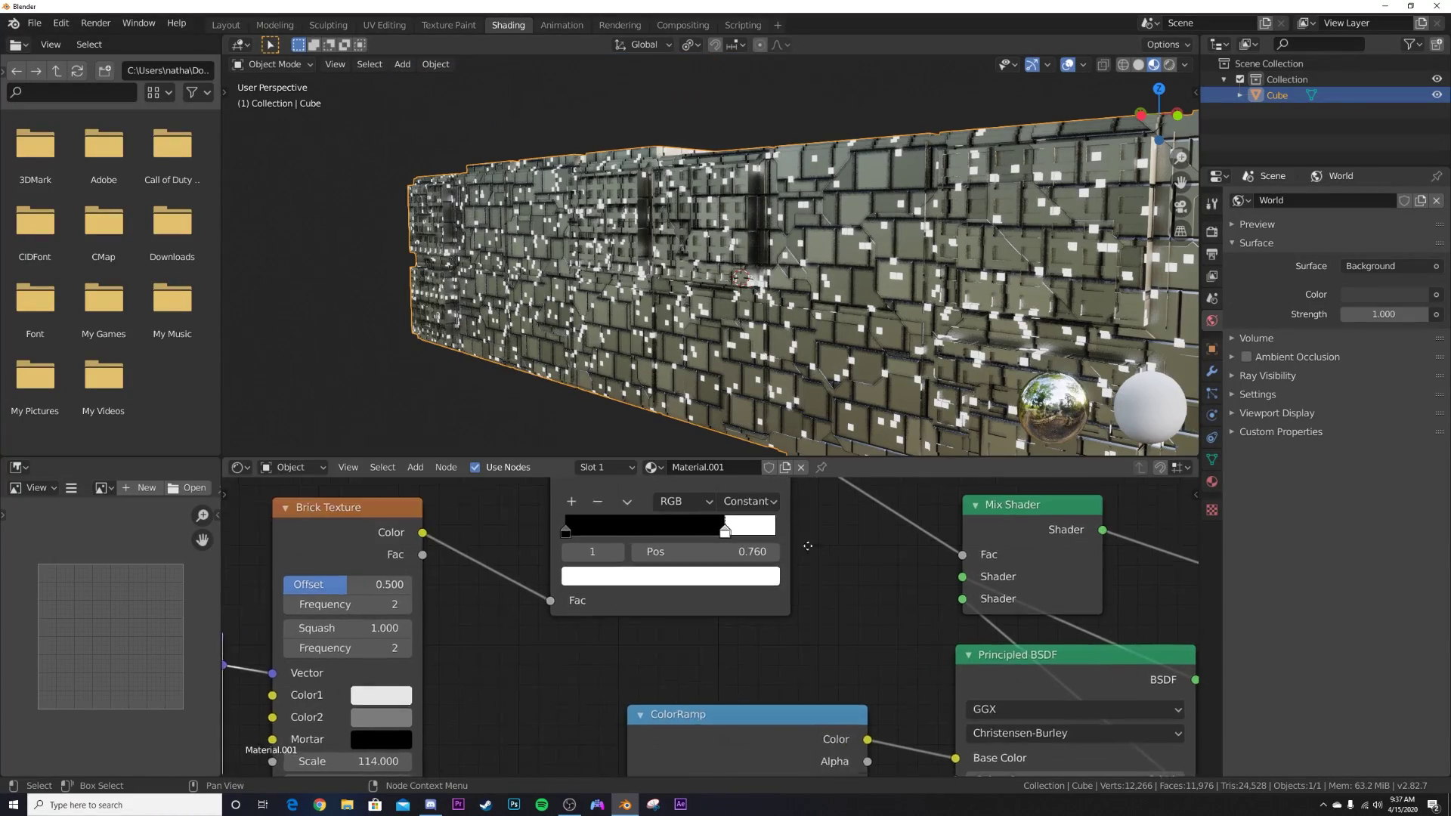
pyautogui.moveTo(848, 592); pyautogui.dragTo(557, 601, button='middle')
pyautogui.moveTo(439, 541); pyautogui.dragTo(445, 547)
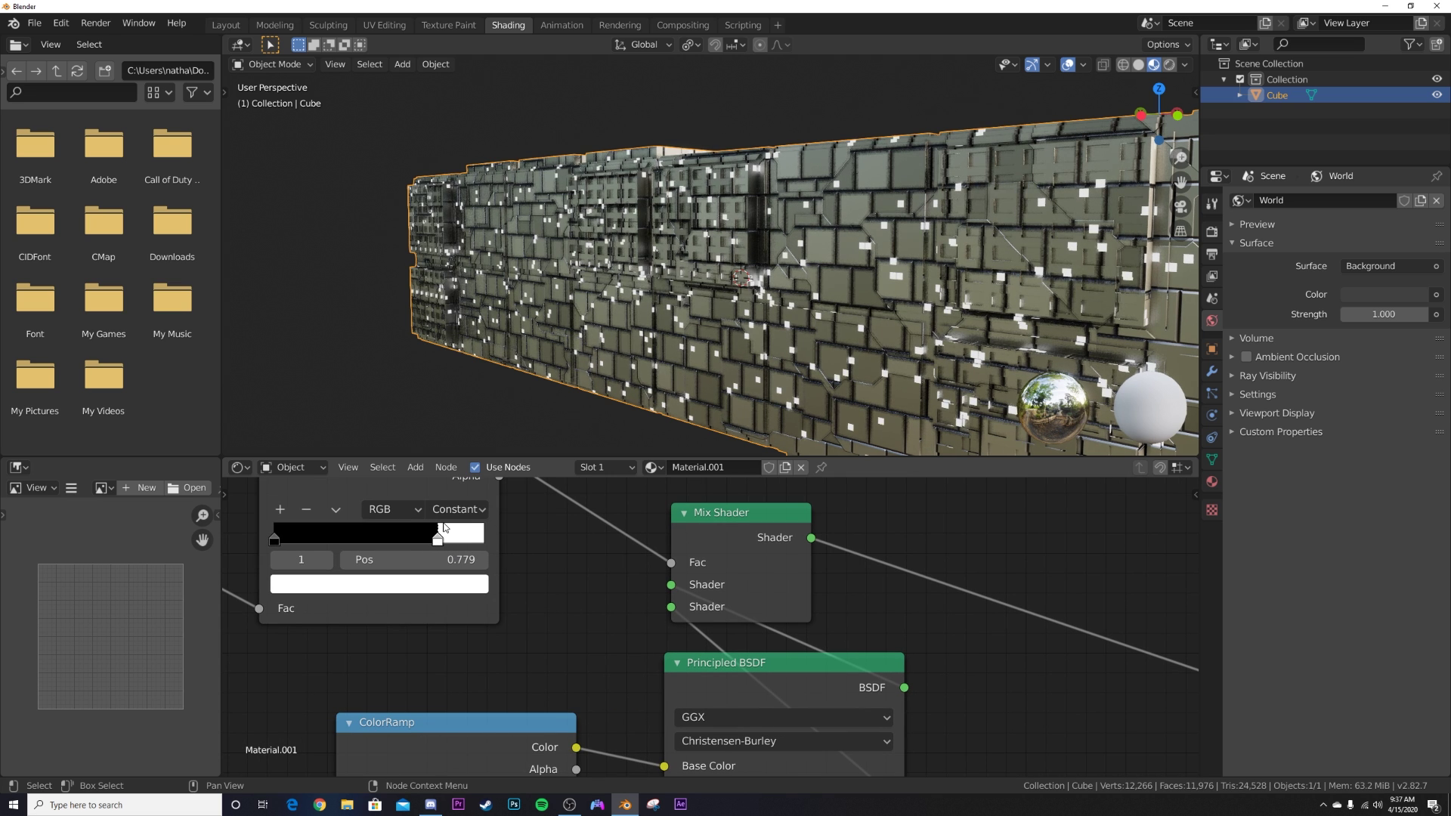
# Step: Set the Emission color to light blue, raise its strength and check the glow on the box
pyautogui.moveTo(650, 648); pyautogui.dragTo(609, 541, button='middle')
pyautogui.scroll(-4, 609, 541)
pyautogui.moveTo(938, 771); pyautogui.dragTo(819, 714, button='middle')
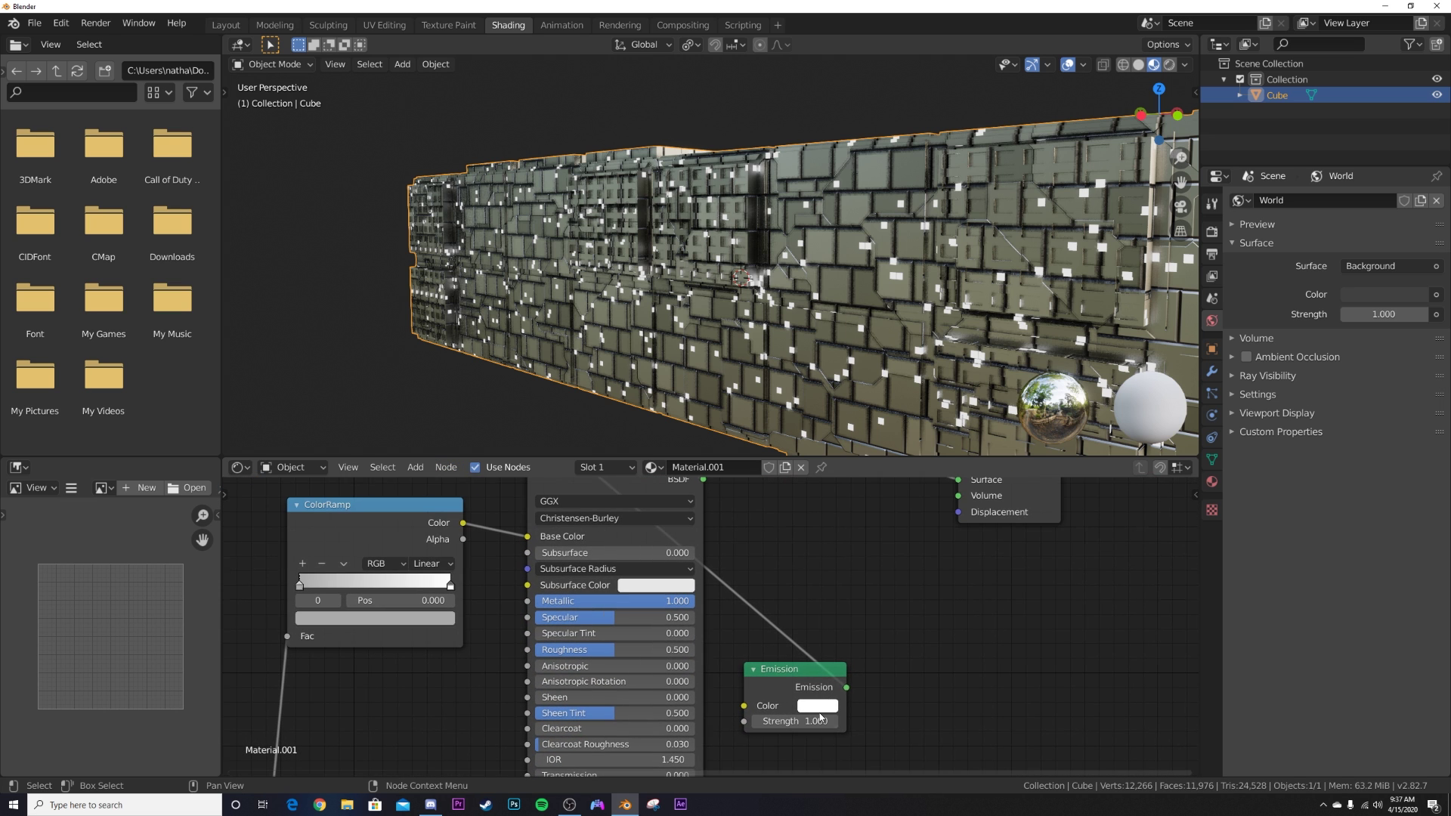
pyautogui.click(820, 714)
pyautogui.click(872, 527)
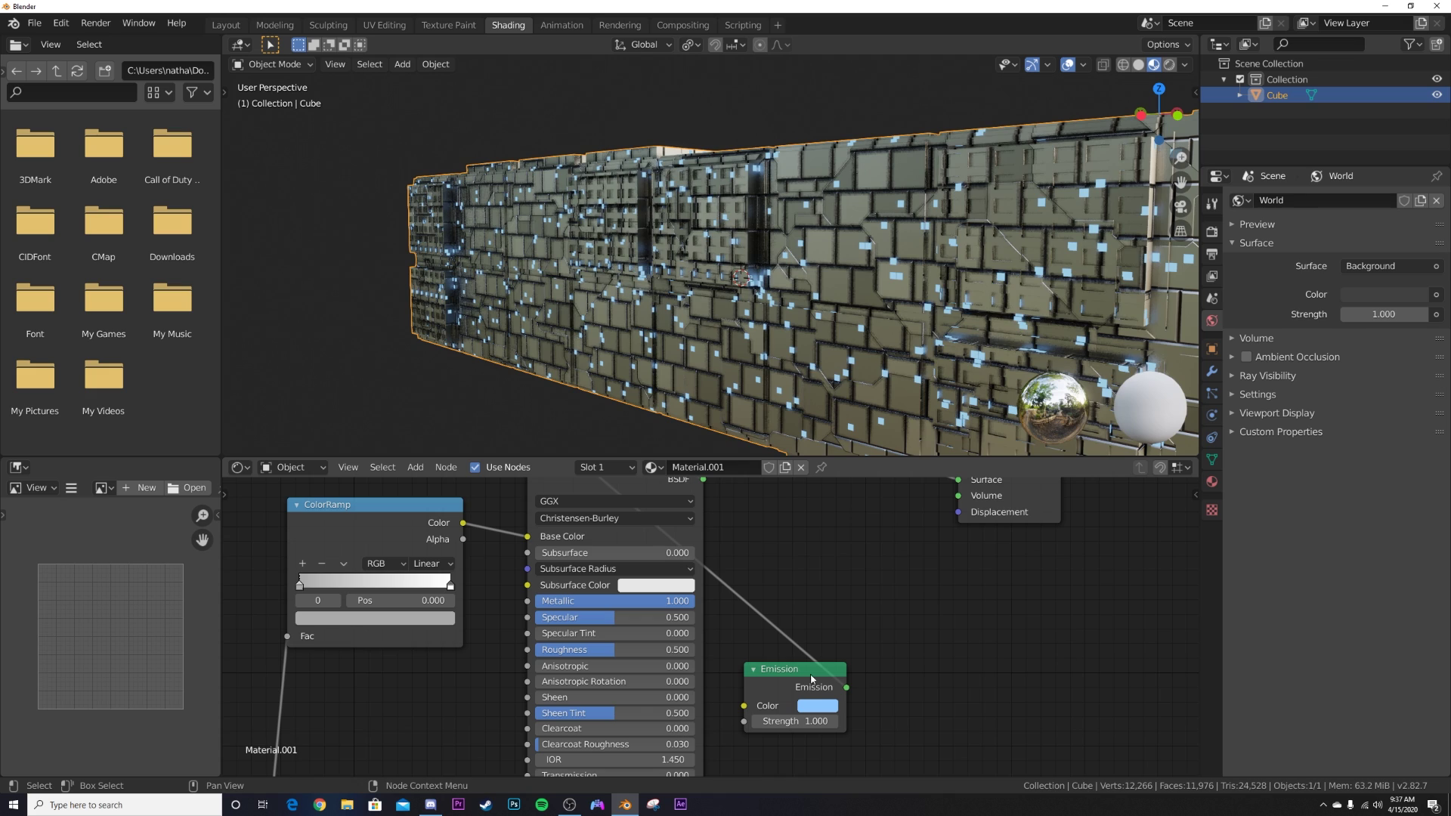
pyautogui.moveTo(794, 720); pyautogui.dragTo(1005, 721)
pyautogui.moveTo(454, 227); pyautogui.dragTo(665, 366, button='middle')
# Step: Move the upper ColorRamp's white stop to 0.789 and inspect the glowing spots along the box
pyautogui.moveTo(353, 598); pyautogui.dragTo(511, 749, button='middle')
pyautogui.scroll(-4, 505, 605)
pyautogui.moveTo(578, 557); pyautogui.dragTo(580, 560)
pyautogui.moveTo(627, 454); pyautogui.dragTo(874, 317, button='middle')
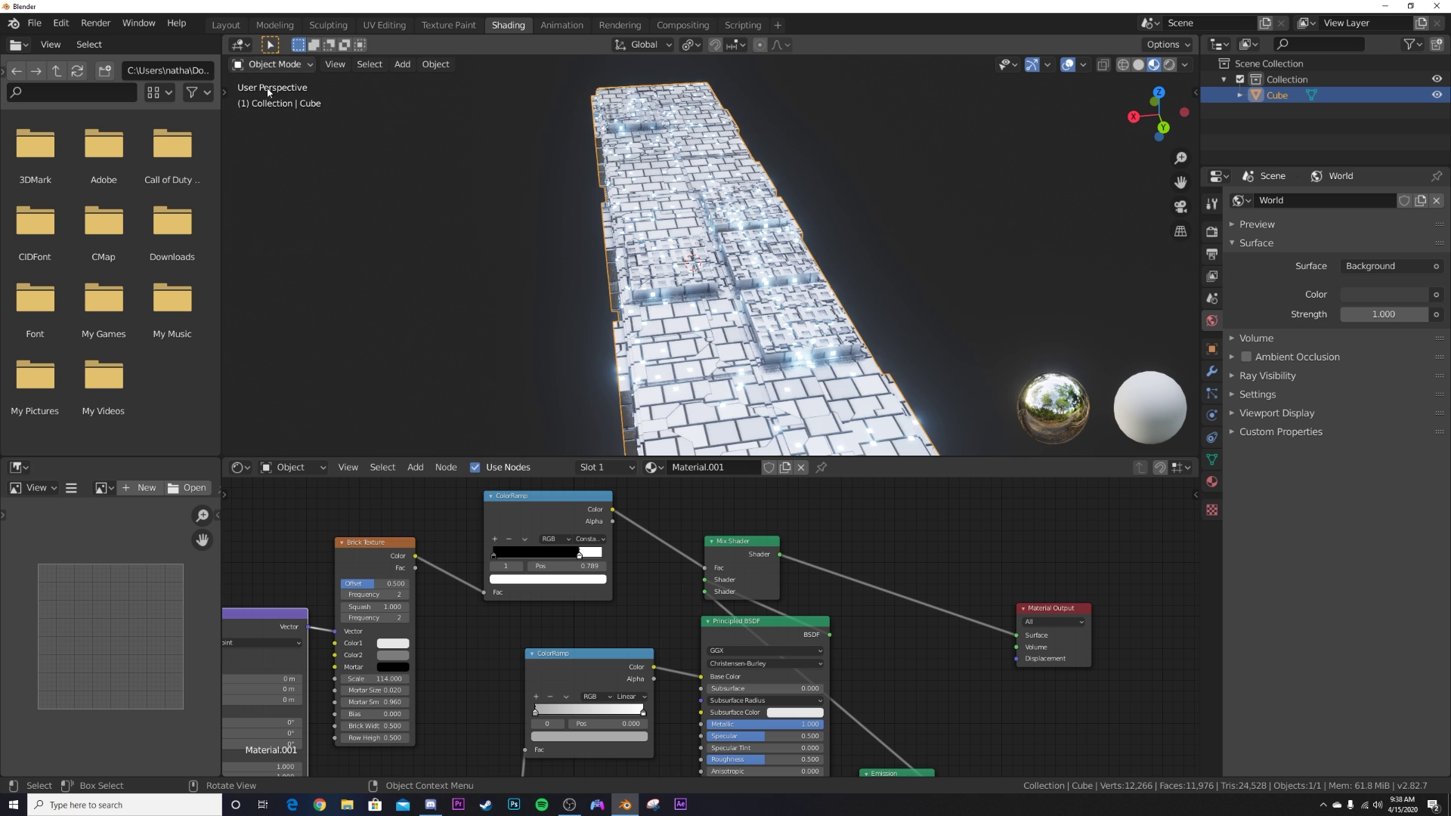
# Step: Switch to the Layout workspace and move the panelled box well away from the world origin
pyautogui.click(225, 25)
pyautogui.moveTo(648, 409)
pyautogui.mouseDown(button='middle')
pyautogui.moveTo(702, 418)
pyautogui.moveTo(648, 431)
pyautogui.mouseUp(button='middle')
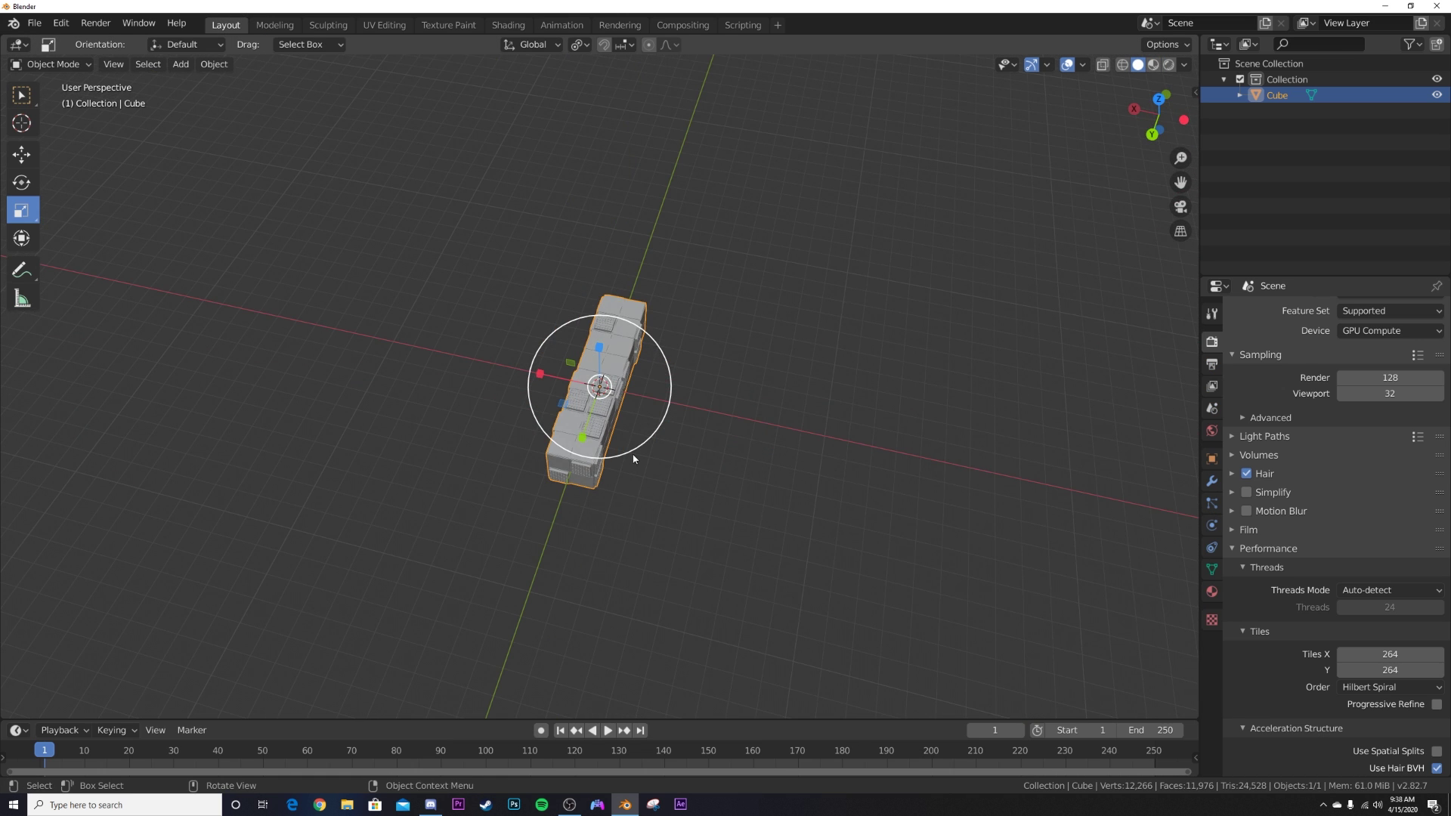
pyautogui.press('g')
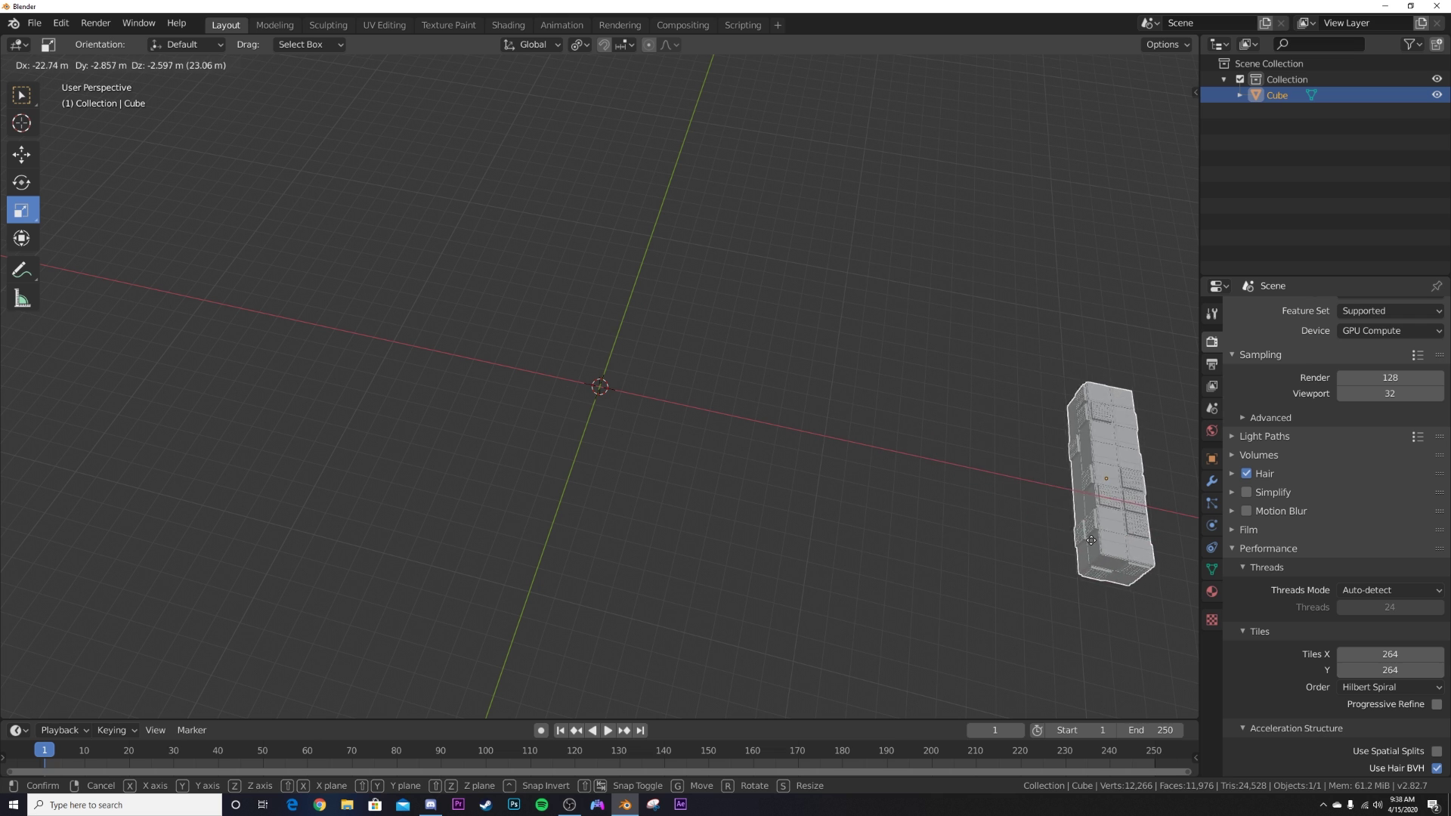
pyautogui.click(1045, 523)
# Step: Add a cube at the world origin and scale it by 8 along the Y axis
pyautogui.hotkey('shift', 'a')
pyautogui.moveTo(650, 366)
pyautogui.click(779, 384)
pyautogui.moveTo(779, 384); pyautogui.dragTo(699, 357, button='middle')
pyautogui.press('s')
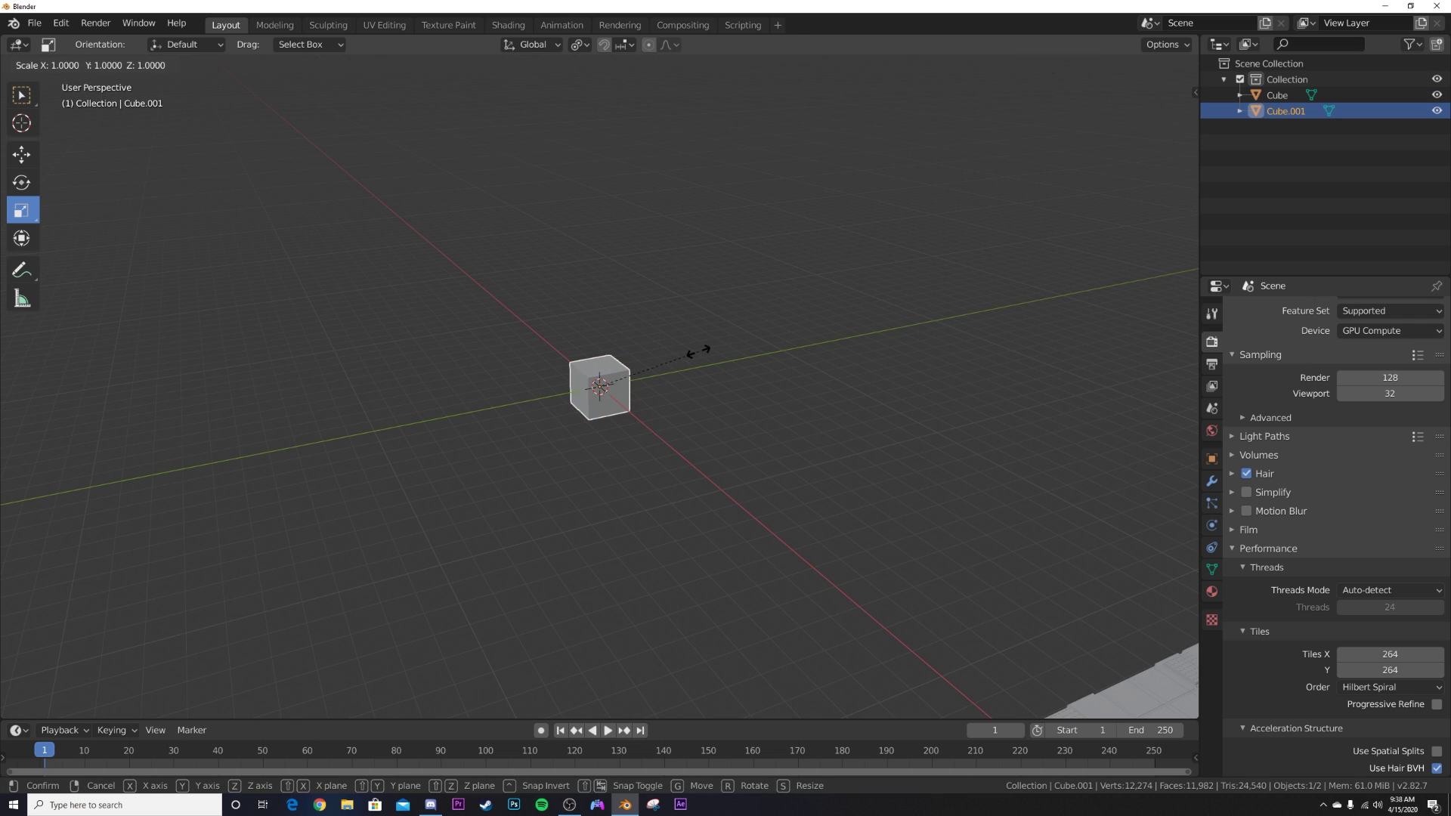
pyautogui.press('y')
pyautogui.press('8')
pyautogui.press('Return')
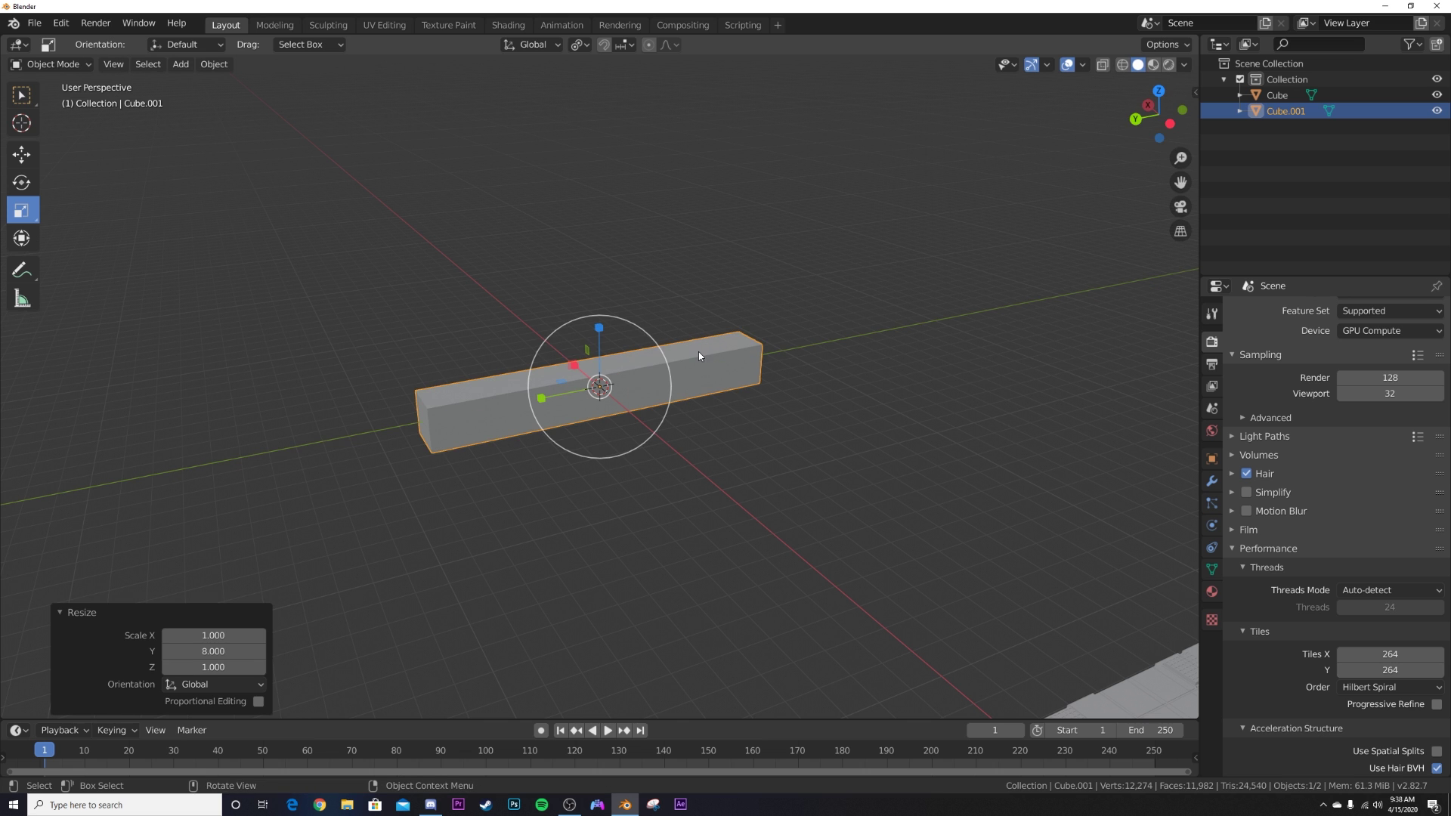
# Step: Delete the two end faces of the stretched cube to make an open tube
pyautogui.moveTo(446, 467); pyautogui.dragTo(544, 423, button='middle')
pyautogui.press('Tab')
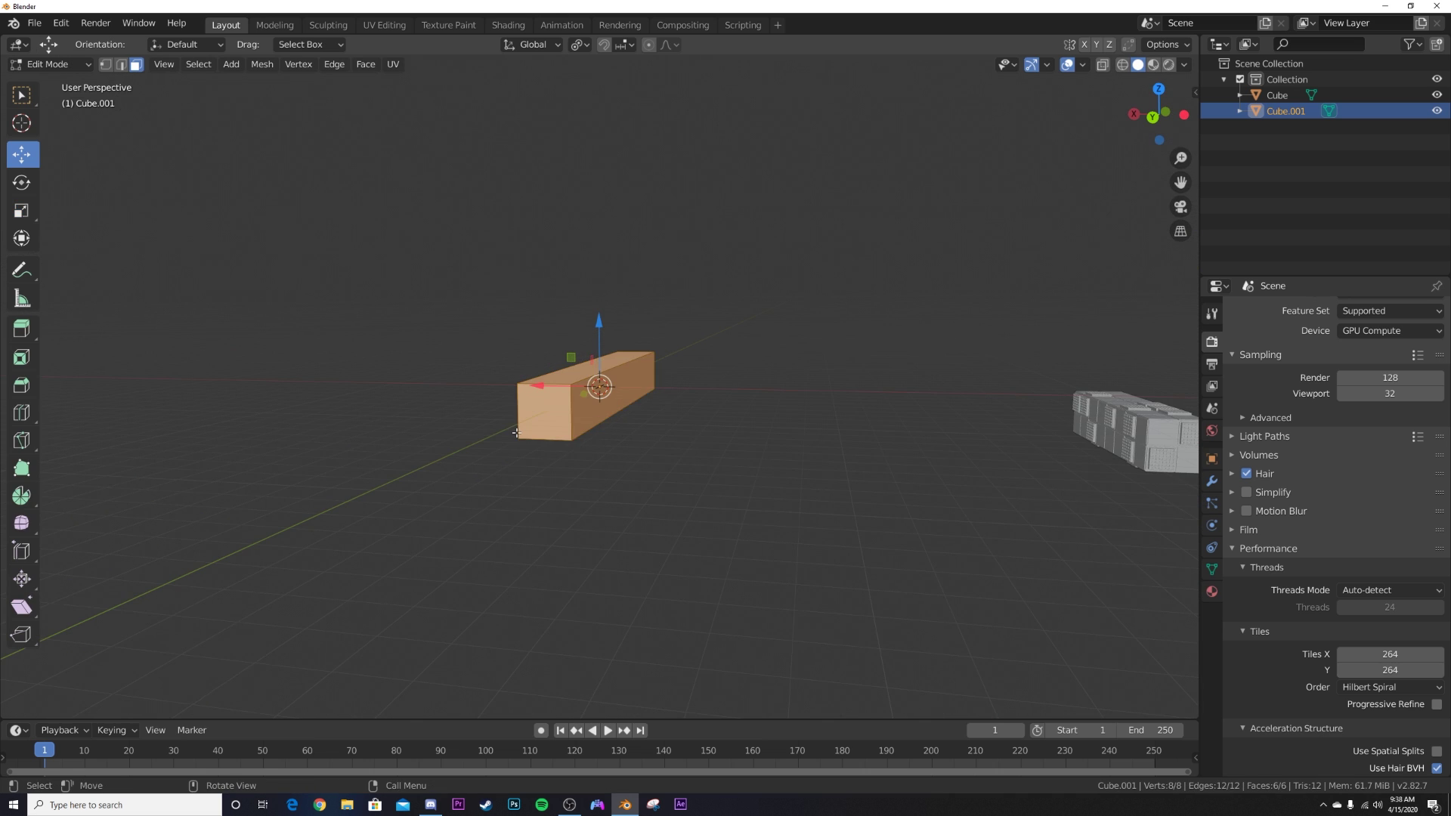
pyautogui.scroll(3, 544, 423)
pyautogui.click(478, 468)
pyautogui.moveTo(832, 492); pyautogui.dragTo(909, 452, button='middle')
pyautogui.keyDown('shift'); pyautogui.click(914, 450); pyautogui.keyUp('shift')
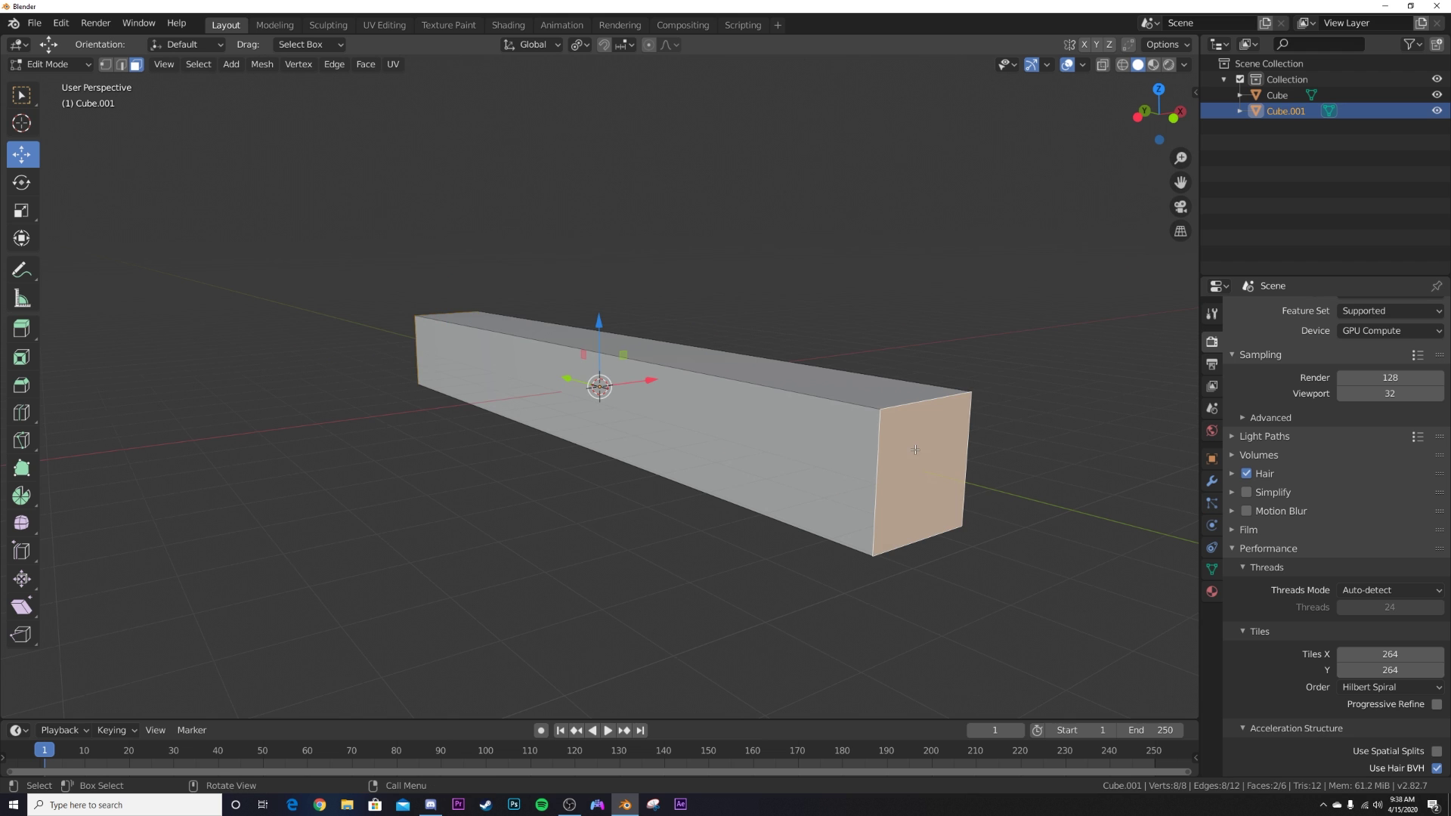
pyautogui.press('x')
pyautogui.click(877, 482)
pyautogui.moveTo(607, 594)
pyautogui.mouseDown(button='middle')
pyautogui.moveTo(771, 528)
pyautogui.moveTo(748, 573)
pyautogui.moveTo(606, 565)
pyautogui.mouseUp(button='middle')
# Step: Select the whole tube mesh, return to Object Mode and look into the tube from its open end
pyautogui.press('Tab')
pyautogui.press('Tab')
pyautogui.press('a')
pyautogui.press('Tab')
pyautogui.moveTo(621, 542); pyautogui.dragTo(642, 486, button='middle')
pyautogui.scroll(-5, 635, 503)
pyautogui.scroll(3, 642, 488)
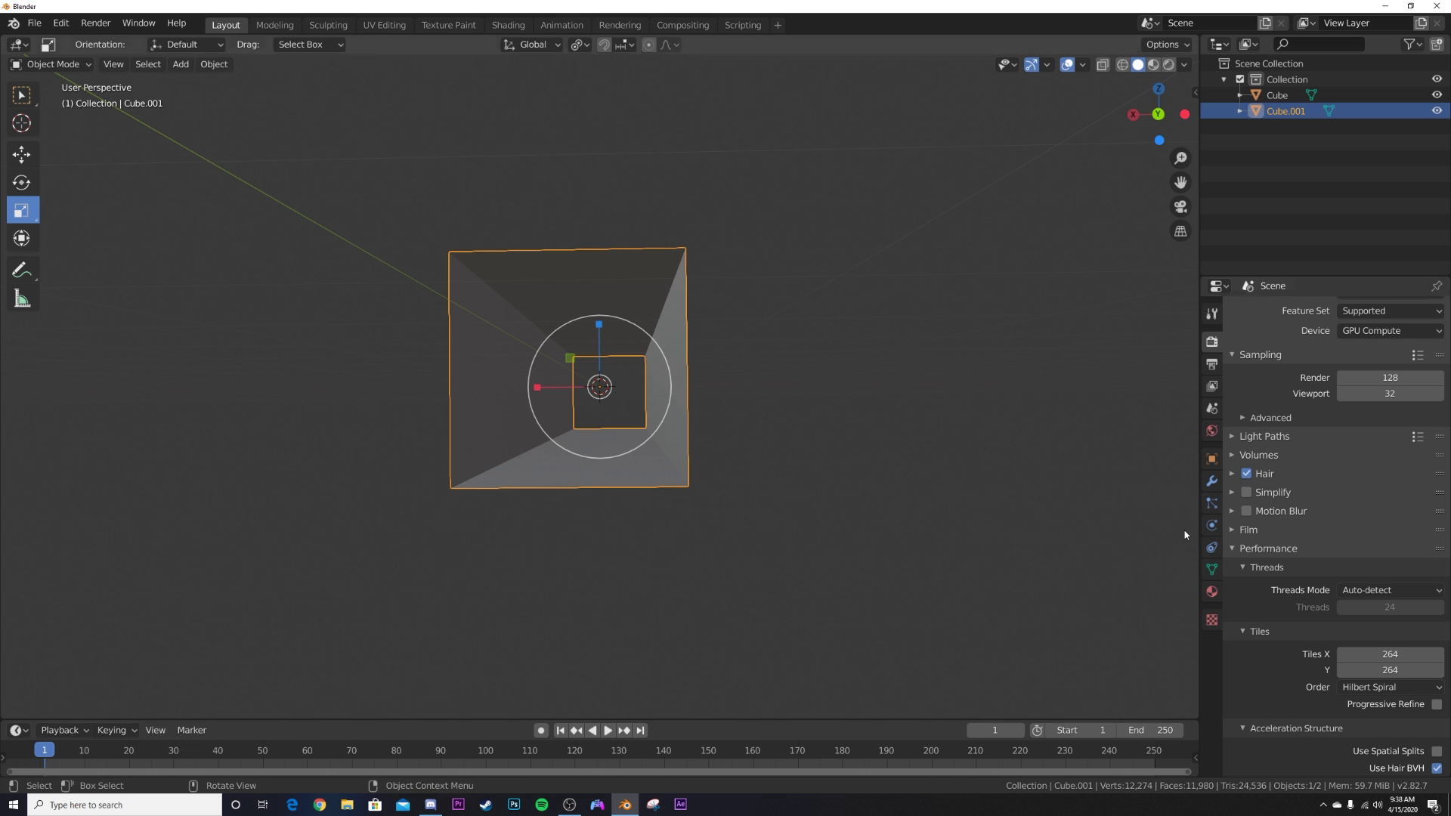
# Step: Add a particle system to the open tube and set its type to Hair
pyautogui.click(1209, 503)
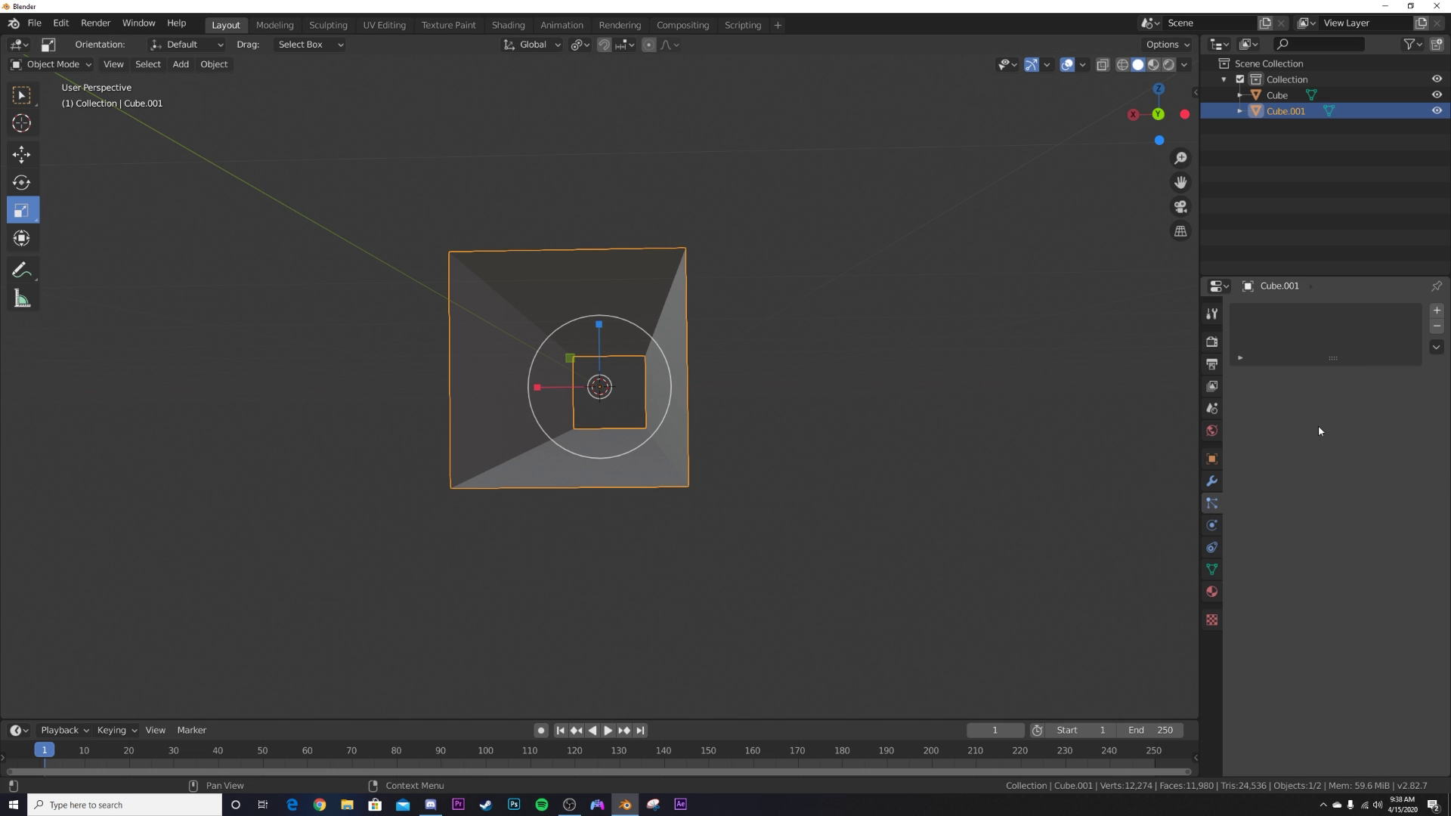
pyautogui.click(1436, 310)
pyautogui.click(1389, 399)
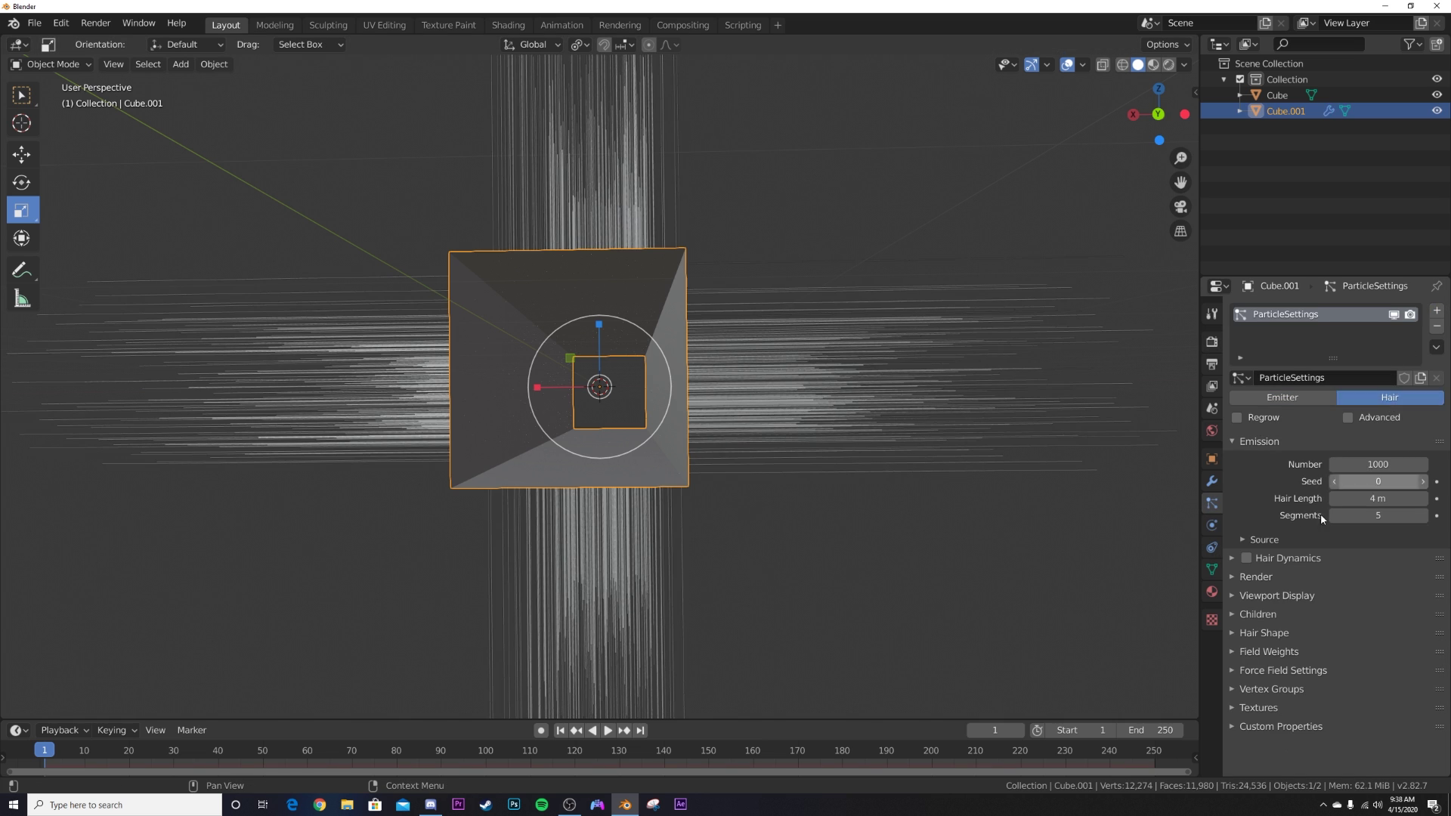
# Step: Render the hair particles as Object, using the panelled box Cube as the instance object
pyautogui.click(1263, 577)
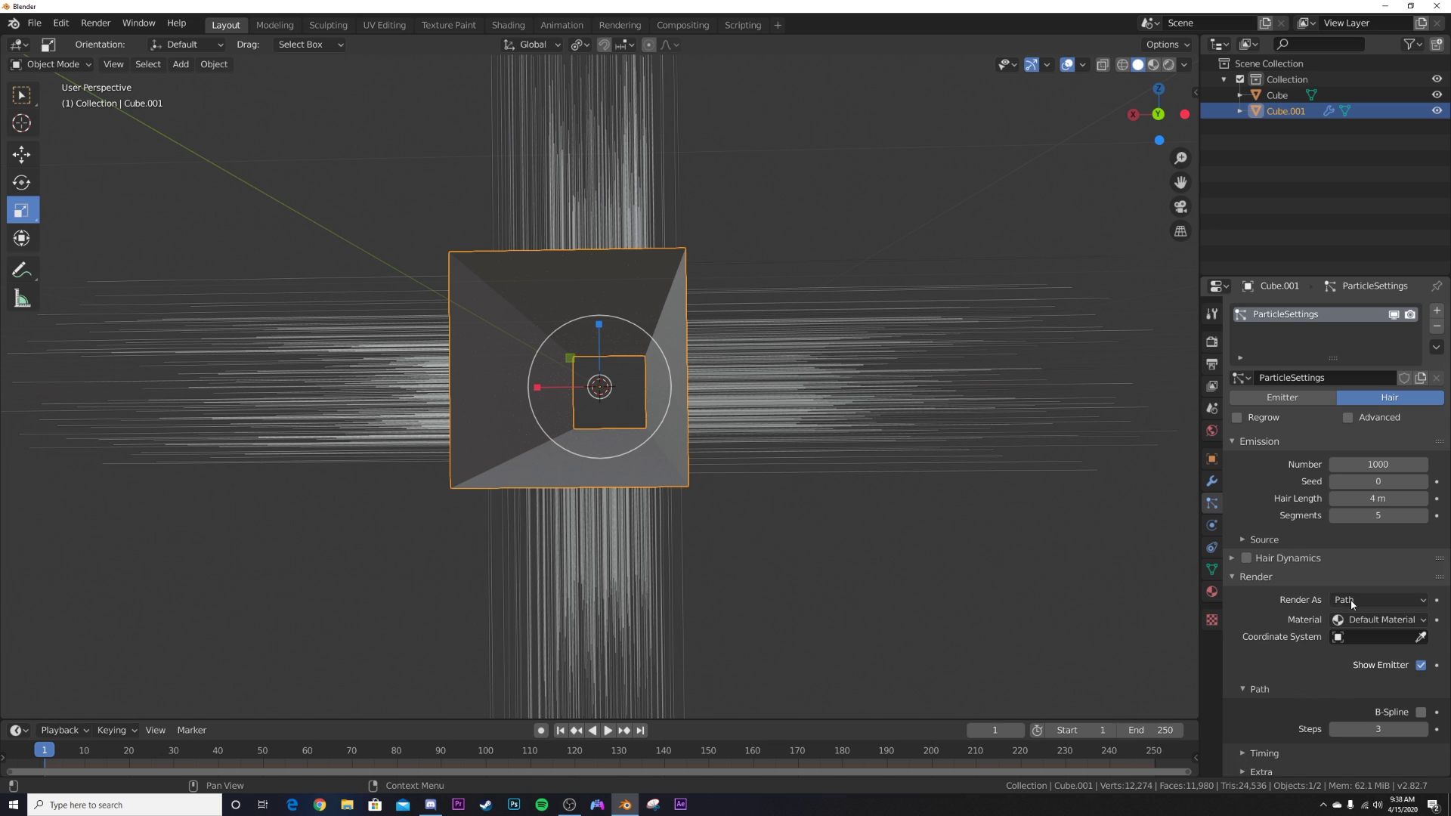
pyautogui.click(1378, 600)
pyautogui.click(1371, 652)
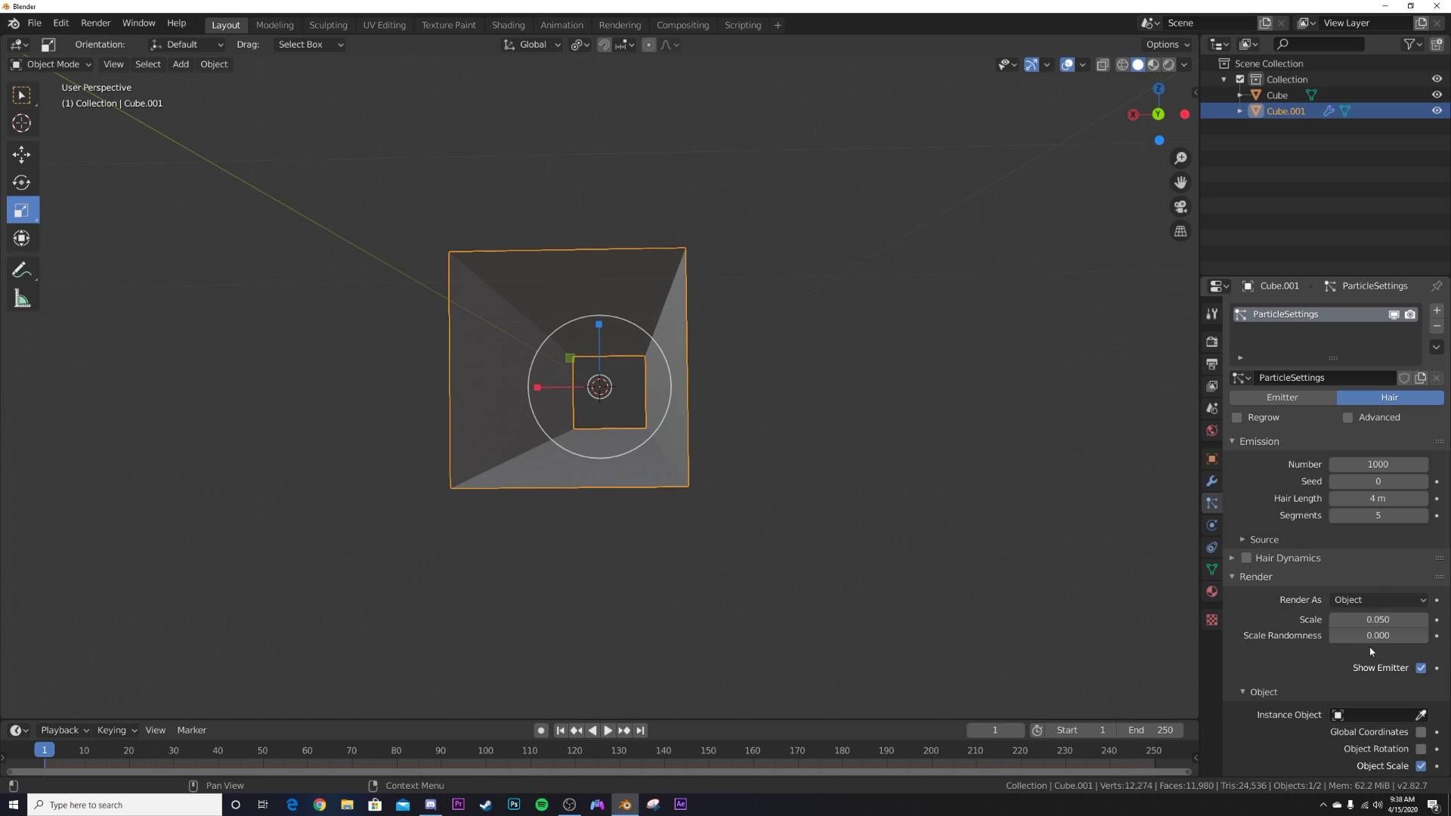
pyautogui.click(1372, 714)
pyautogui.click(1285, 552)
# Step: Inspect the particle instances around the tube in Material Preview, then return to Solid shading
pyautogui.moveTo(1135, 529); pyautogui.dragTo(764, 509, button='middle')
pyautogui.press('z')
pyautogui.click(764, 592)
pyautogui.moveTo(594, 566); pyautogui.dragTo(719, 522, button='middle')
pyautogui.click(718, 581)
pyautogui.moveTo(801, 555)
pyautogui.mouseDown(button='middle')
pyautogui.moveTo(805, 541)
pyautogui.moveTo(745, 535)
pyautogui.moveTo(755, 499)
pyautogui.mouseUp(button='middle')
pyautogui.press('z')
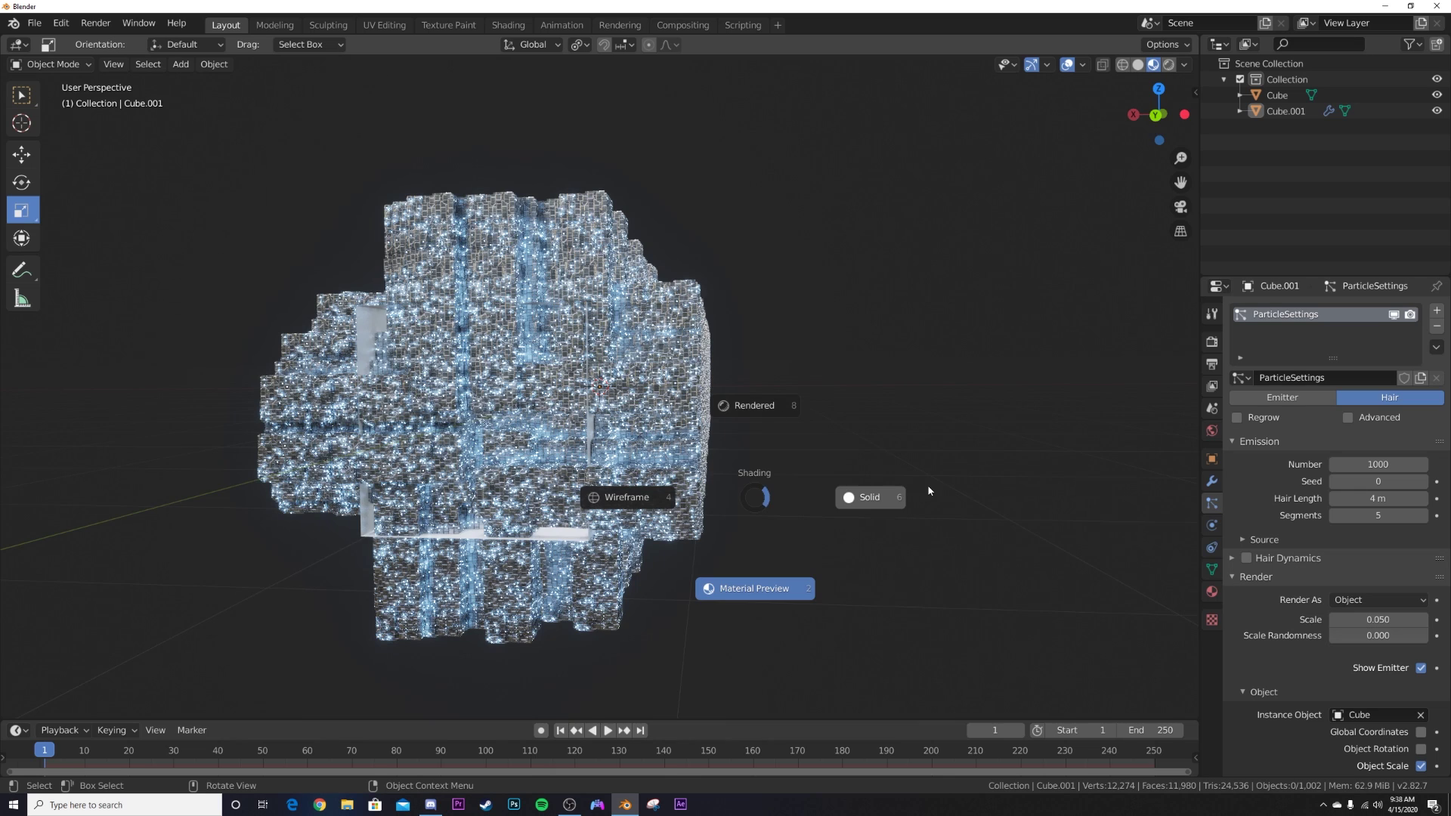
pyautogui.click(928, 490)
# Step: Select the emitter tube and set its particle source distribution to Random
pyautogui.click(606, 478)
pyautogui.click(1261, 539)
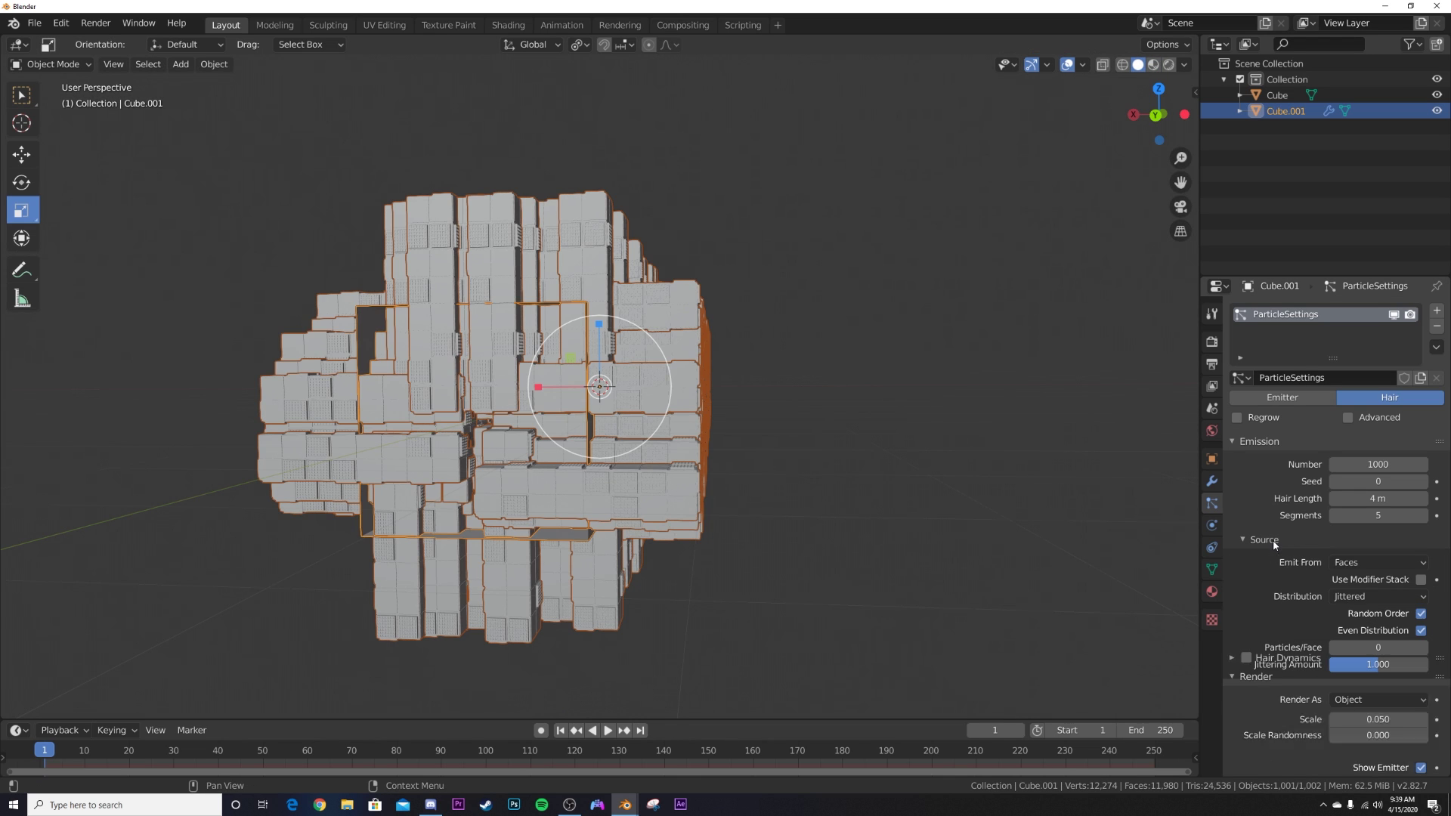
pyautogui.click(1353, 599)
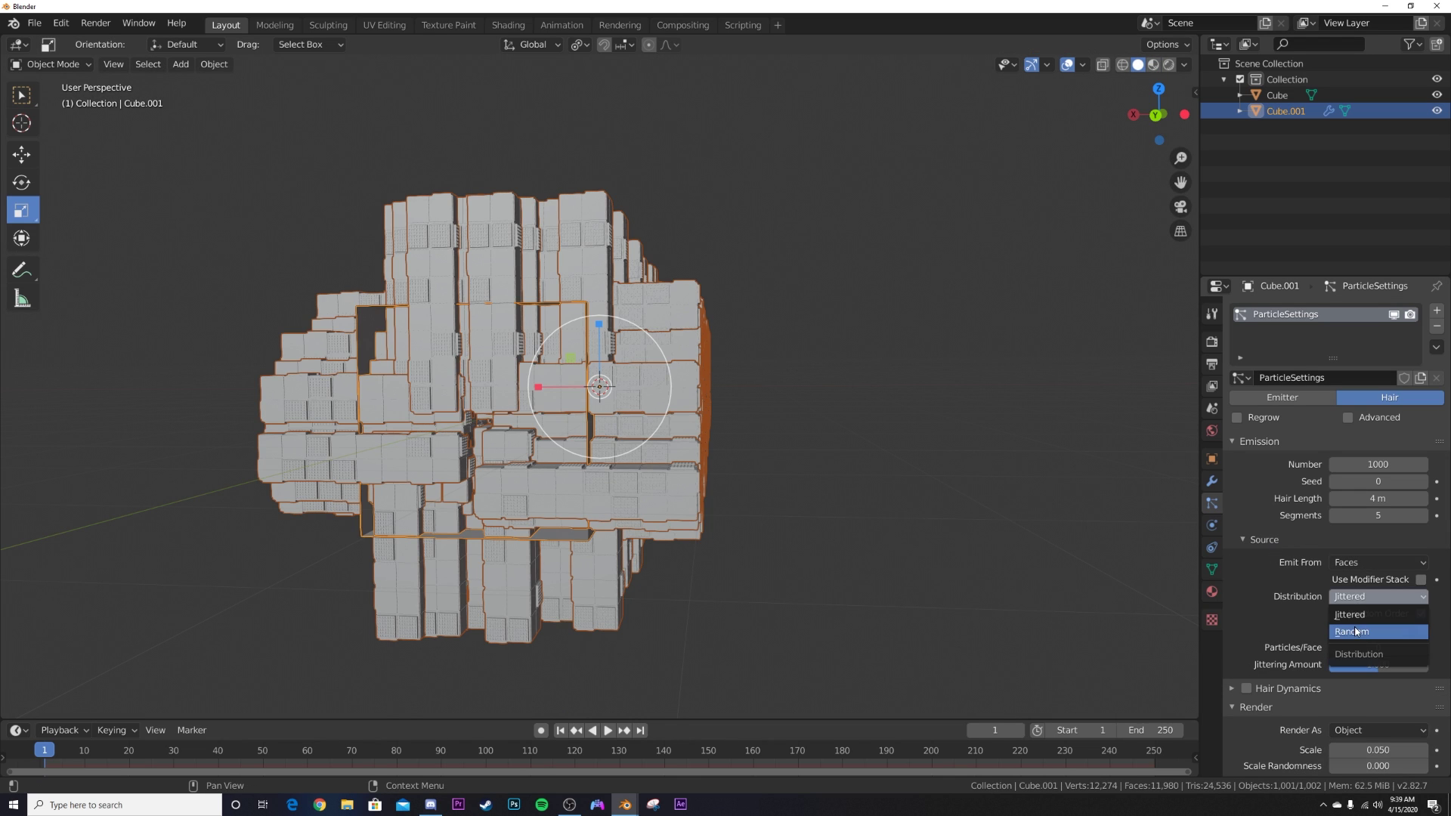
pyautogui.click(1355, 632)
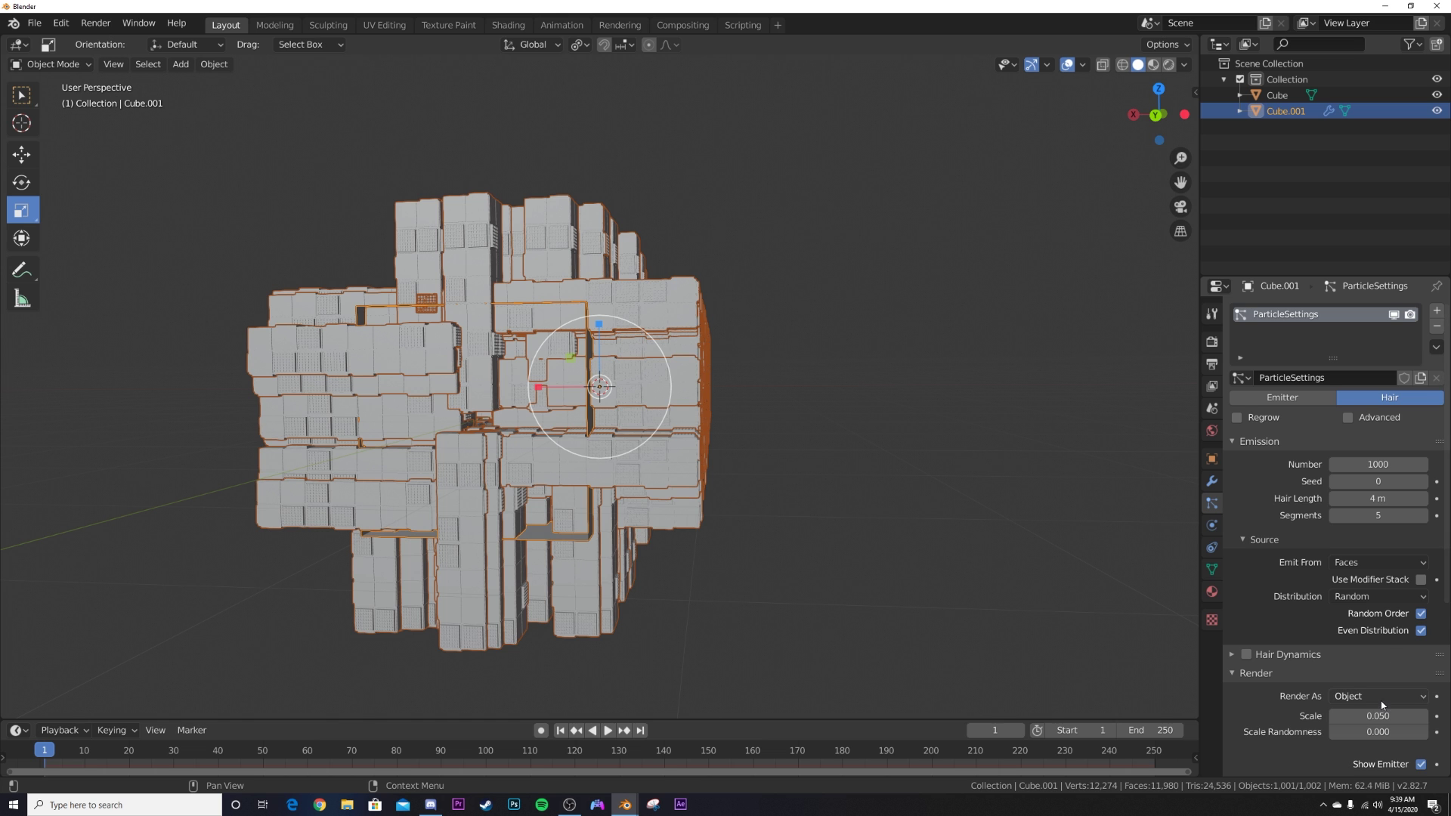
# Step: Set the tube particles' Scale Randomness to 1.000 and enable Object Rotation for the instanced boxes
pyautogui.scroll(-2, 1382, 705)
pyautogui.moveTo(1372, 664); pyautogui.dragTo(1410, 650)
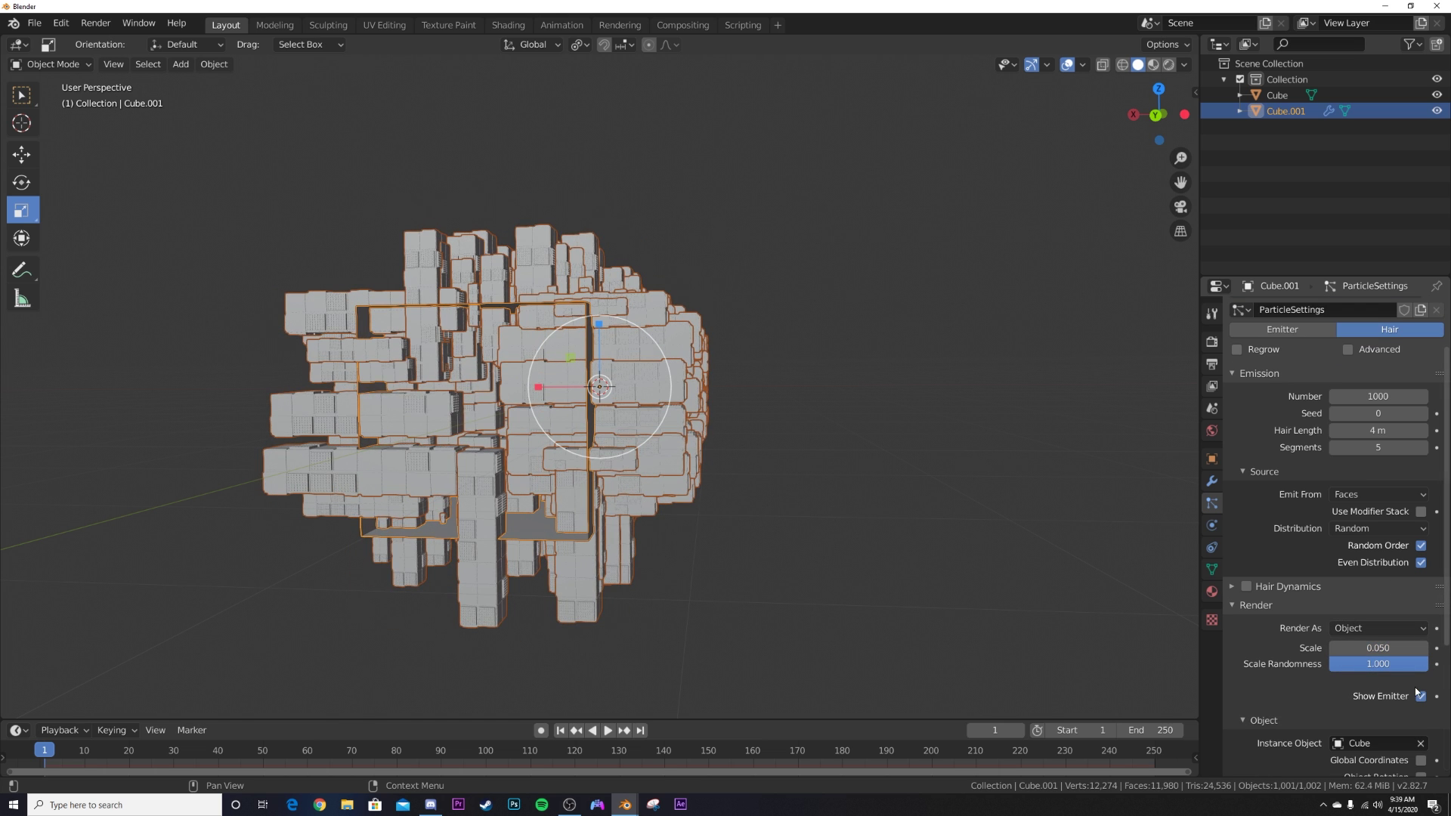
pyautogui.scroll(-3, 1382, 707)
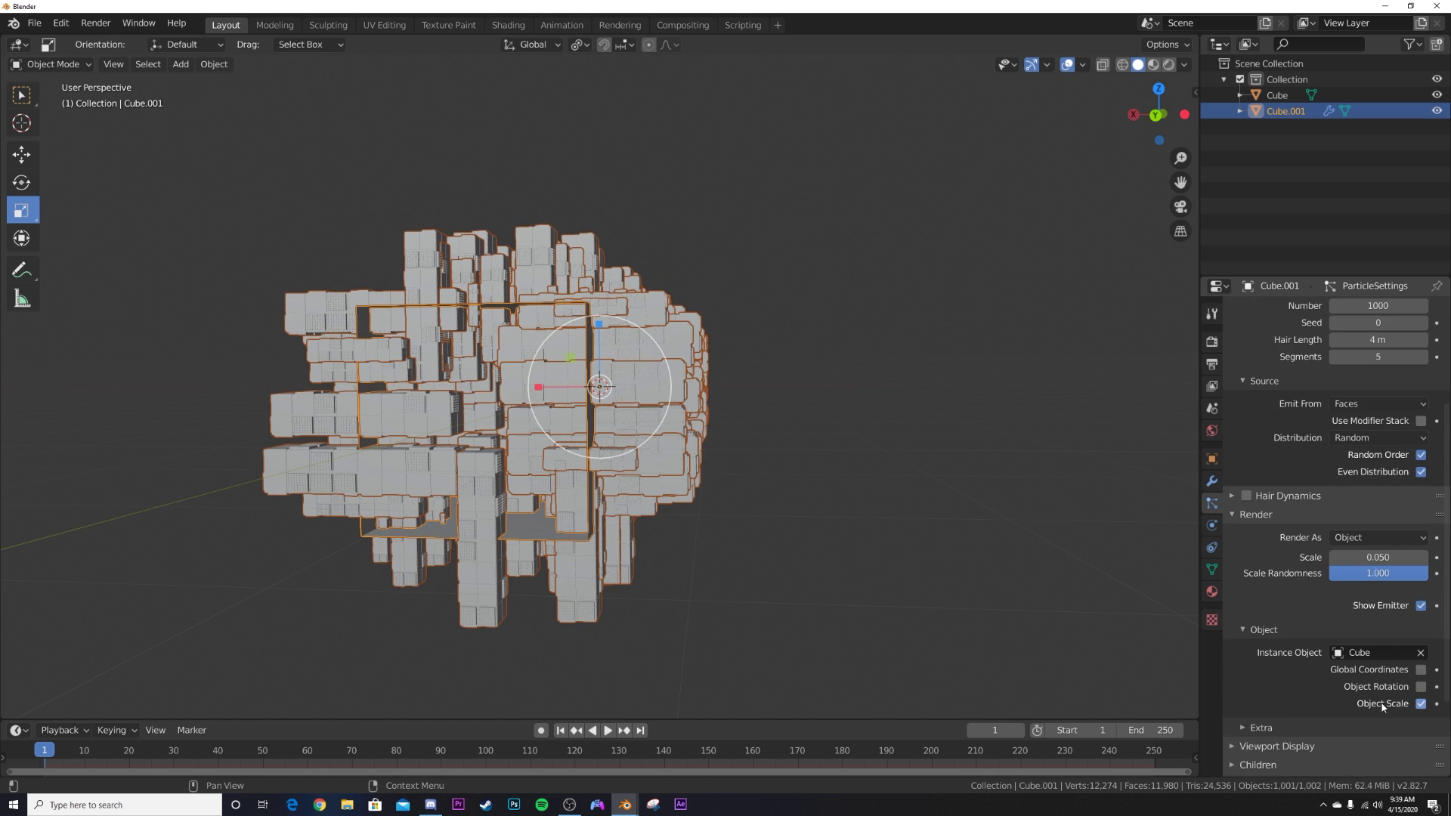
pyautogui.click(1421, 687)
pyautogui.moveTo(696, 541); pyautogui.dragTo(713, 549, button='middle')
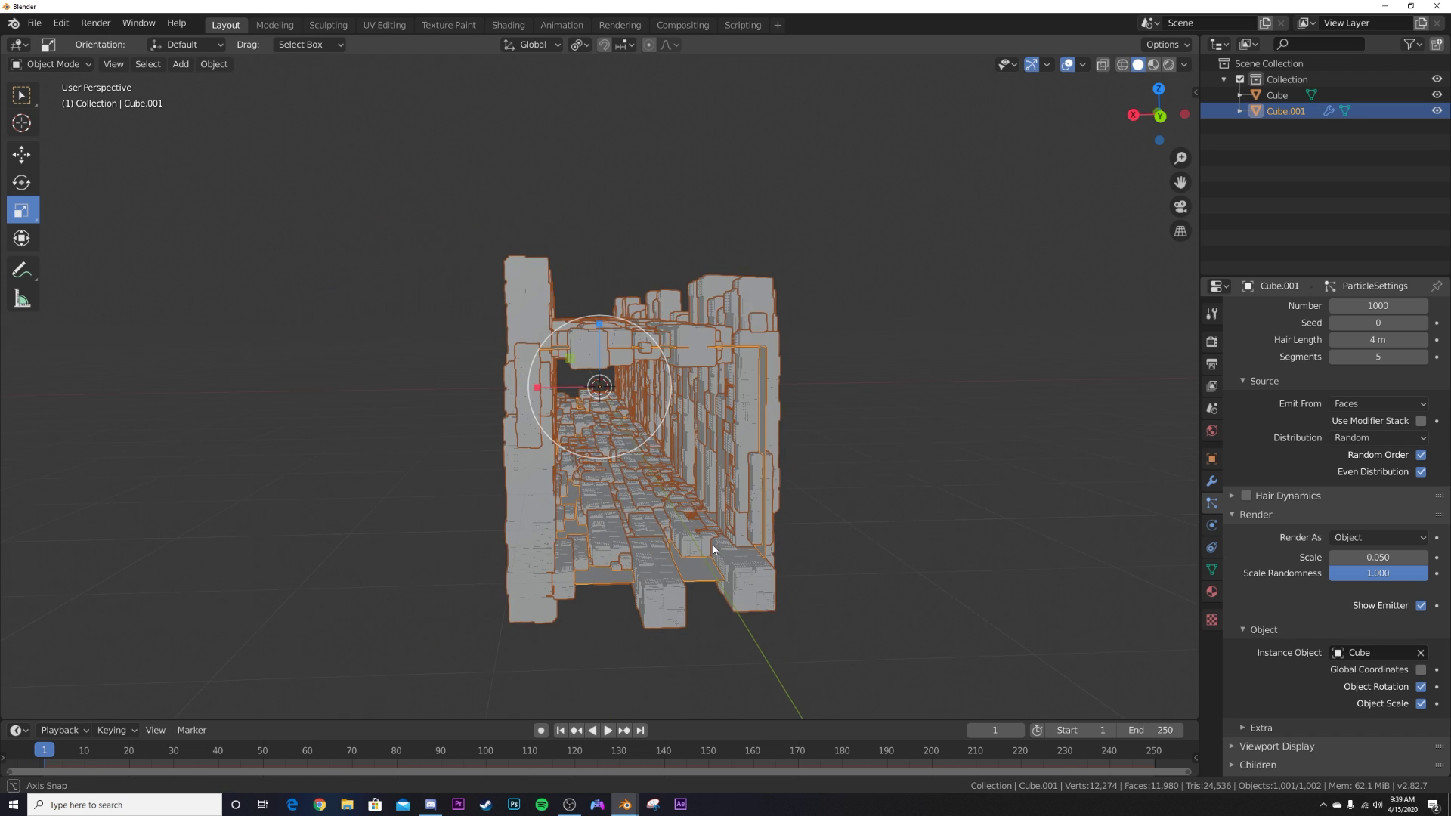
pyautogui.scroll(-4, 713, 545)
pyautogui.scroll(7, 735, 447)
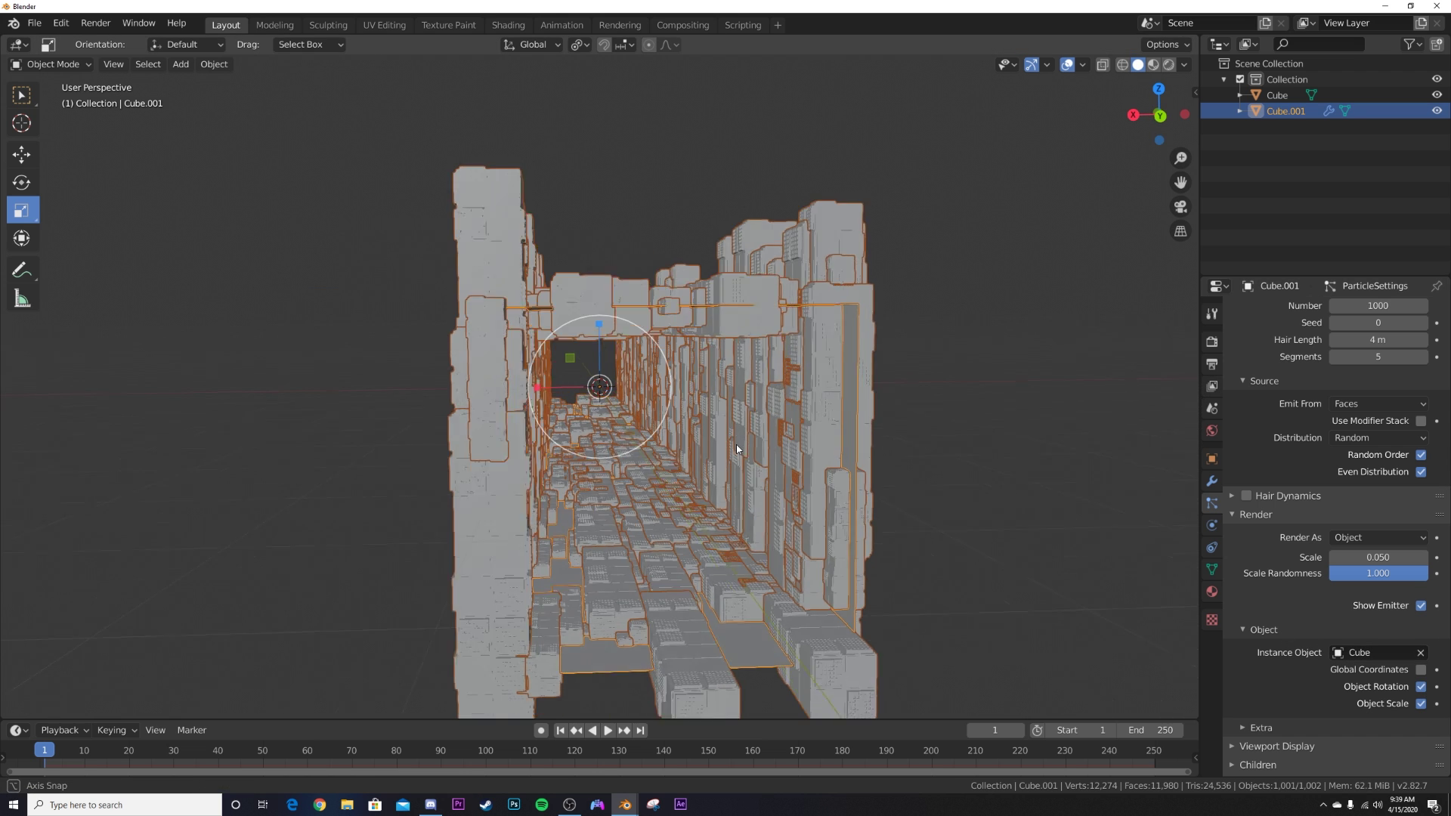
pyautogui.scroll(-4, 738, 441)
pyautogui.scroll(6, 935, 404)
pyautogui.scroll(-7, 959, 398)
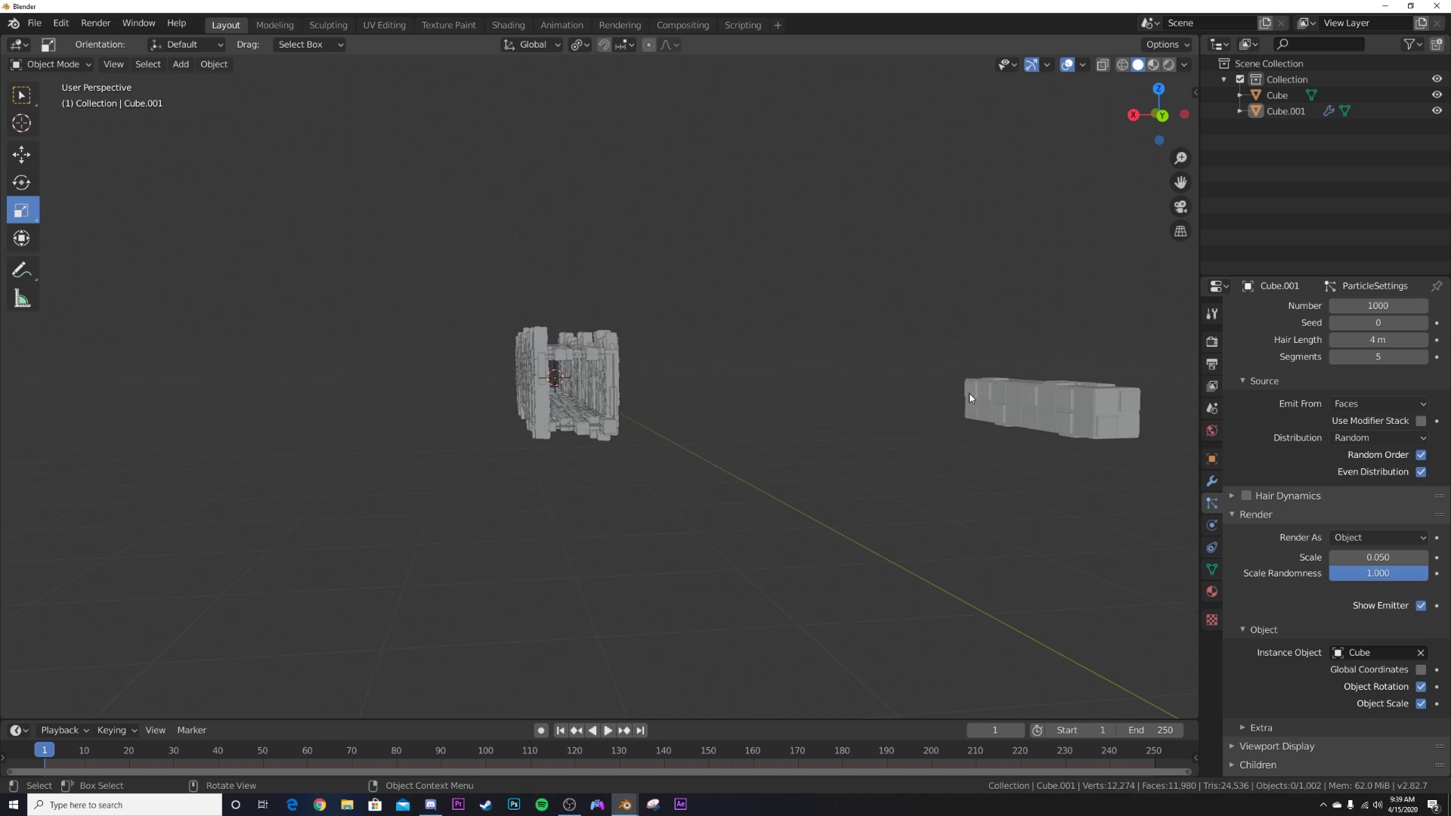
# Step: Rotate the source panel box Cube to 45.7° about Z, with its Y rotation set to 0°
pyautogui.click(983, 405)
pyautogui.scroll(7, 832, 416)
pyautogui.click(1211, 459)
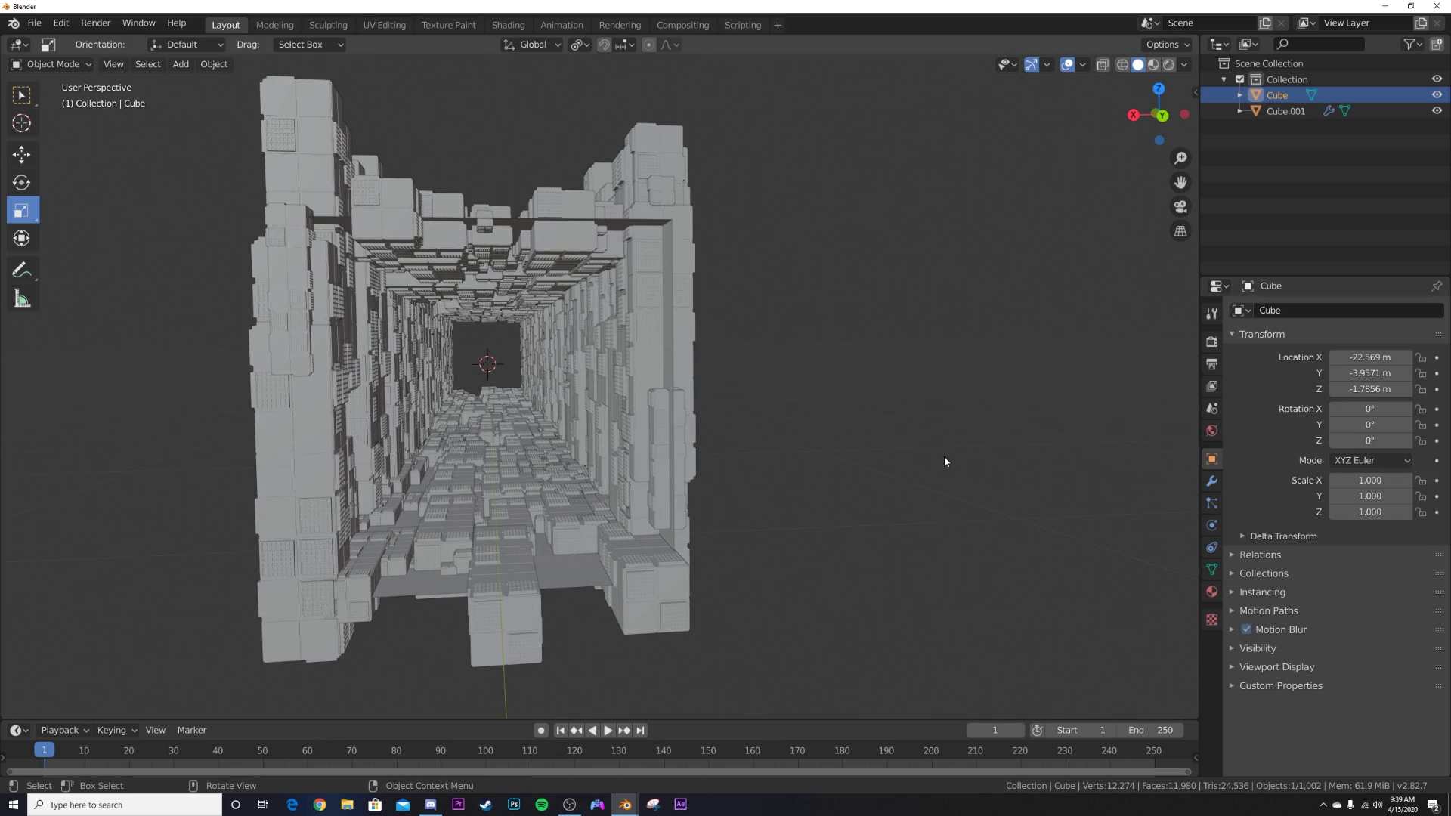
pyautogui.moveTo(1369, 441)
pyautogui.mouseDown()
pyautogui.moveTo(1432, 440)
pyautogui.moveTo(1326, 425)
pyautogui.moveTo(1357, 424)
pyautogui.mouseUp()
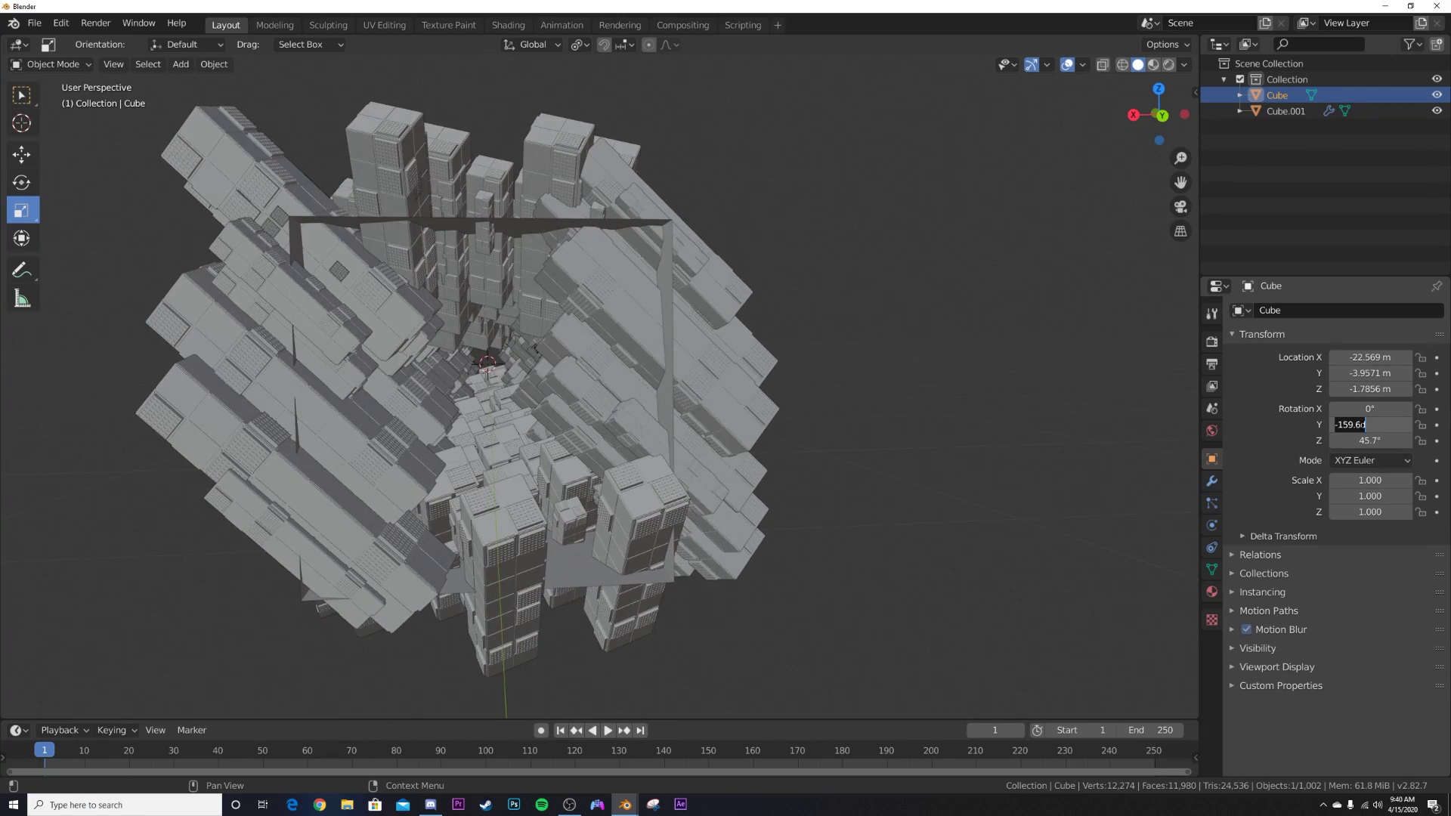
pyautogui.write('0')
pyautogui.press('Return')
# Step: Inspect the corridor's interior in Material Preview with the viewport gizmos and overlays hidden
pyautogui.scroll(4, 641, 327)
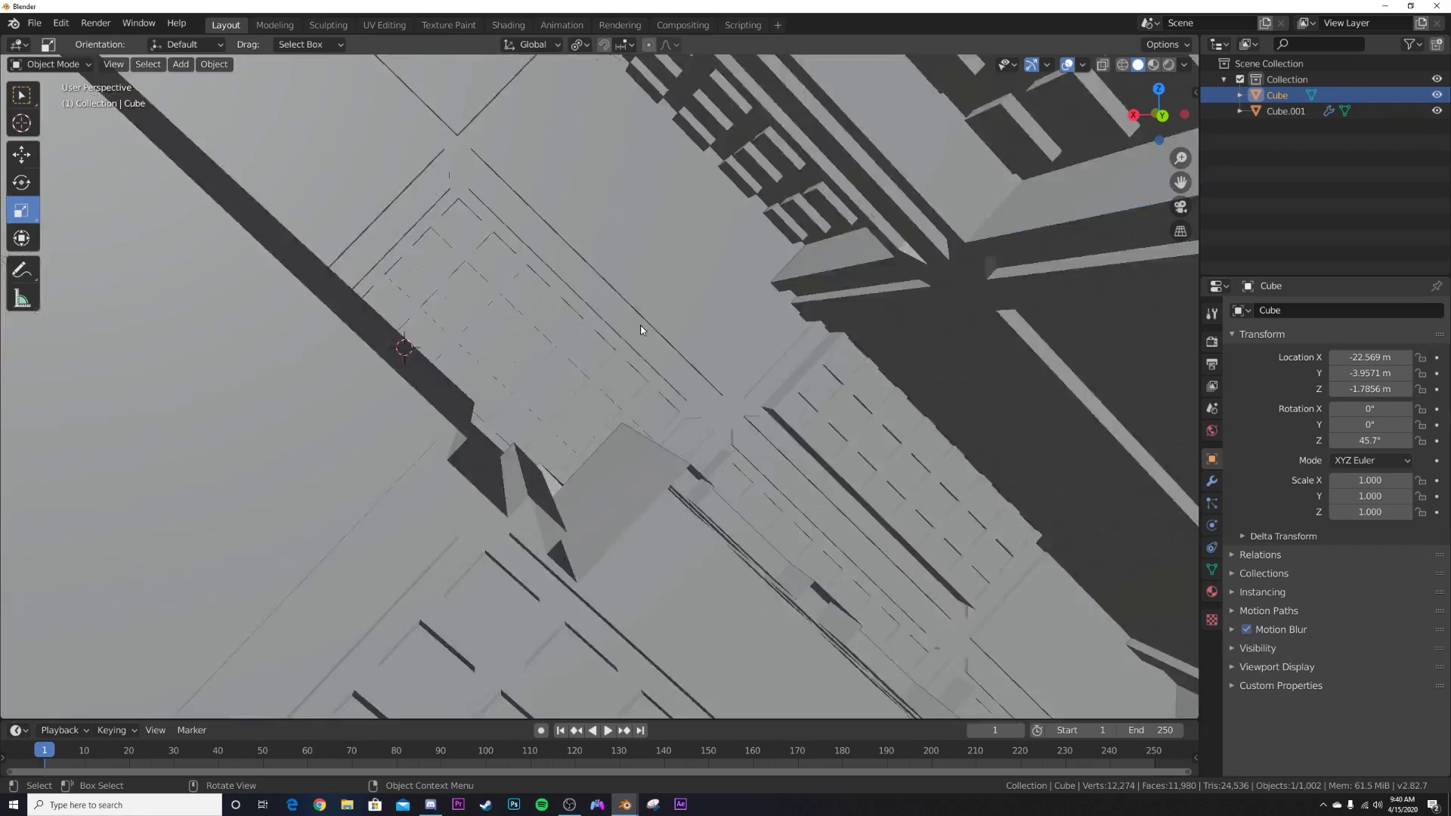
pyautogui.scroll(-2, 554, 317)
pyautogui.moveTo(555, 318)
pyautogui.keyDown('shift'); pyautogui.mouseDown(button='middle')
pyautogui.moveTo(599, 299)
pyautogui.moveTo(590, 326)
pyautogui.mouseUp(button='middle'); pyautogui.keyUp('shift')
pyautogui.scroll(1, 551, 302)
pyautogui.press('z')
pyautogui.click(588, 408)
pyautogui.click(549, 418)
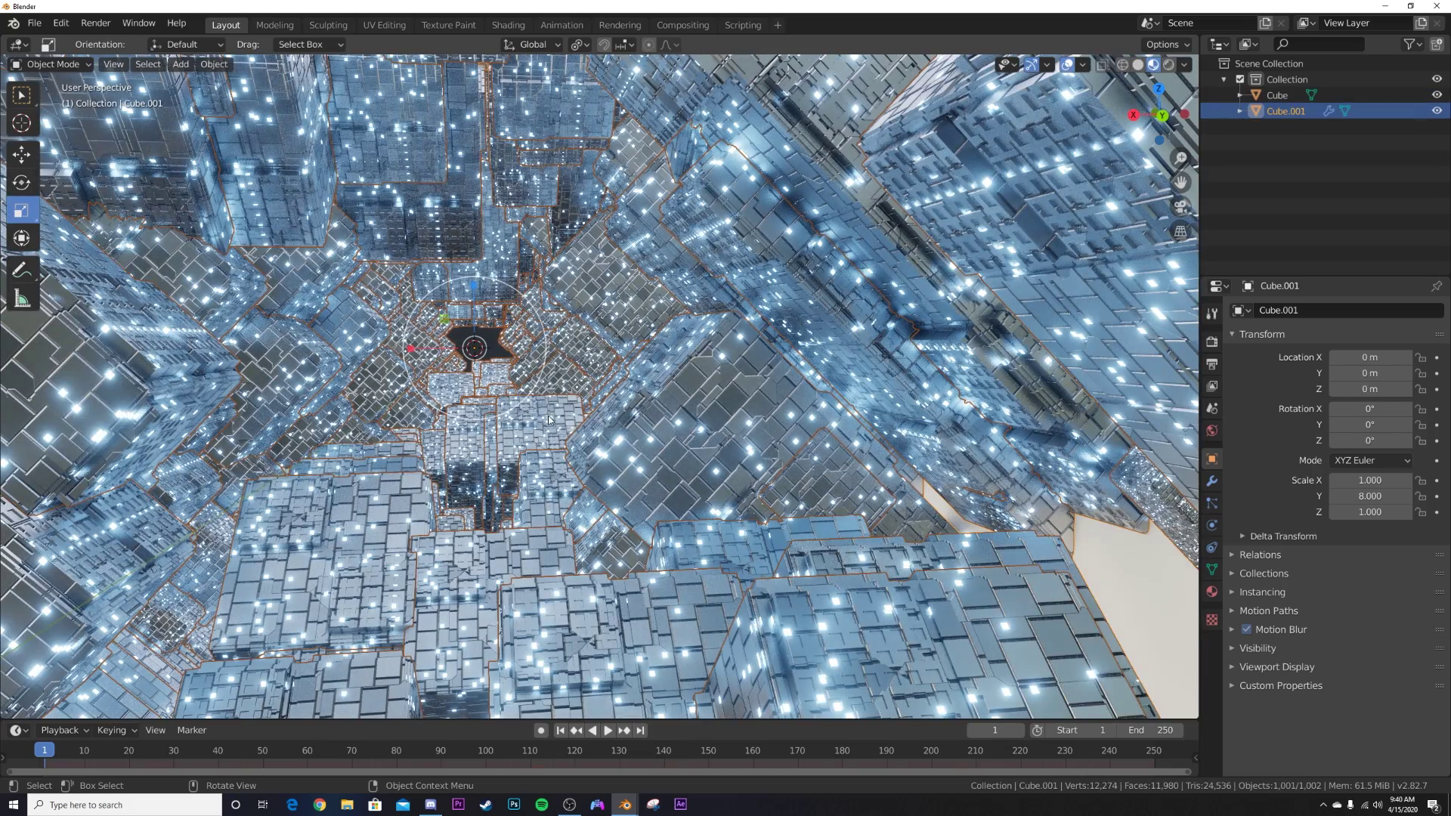
pyautogui.click(1068, 66)
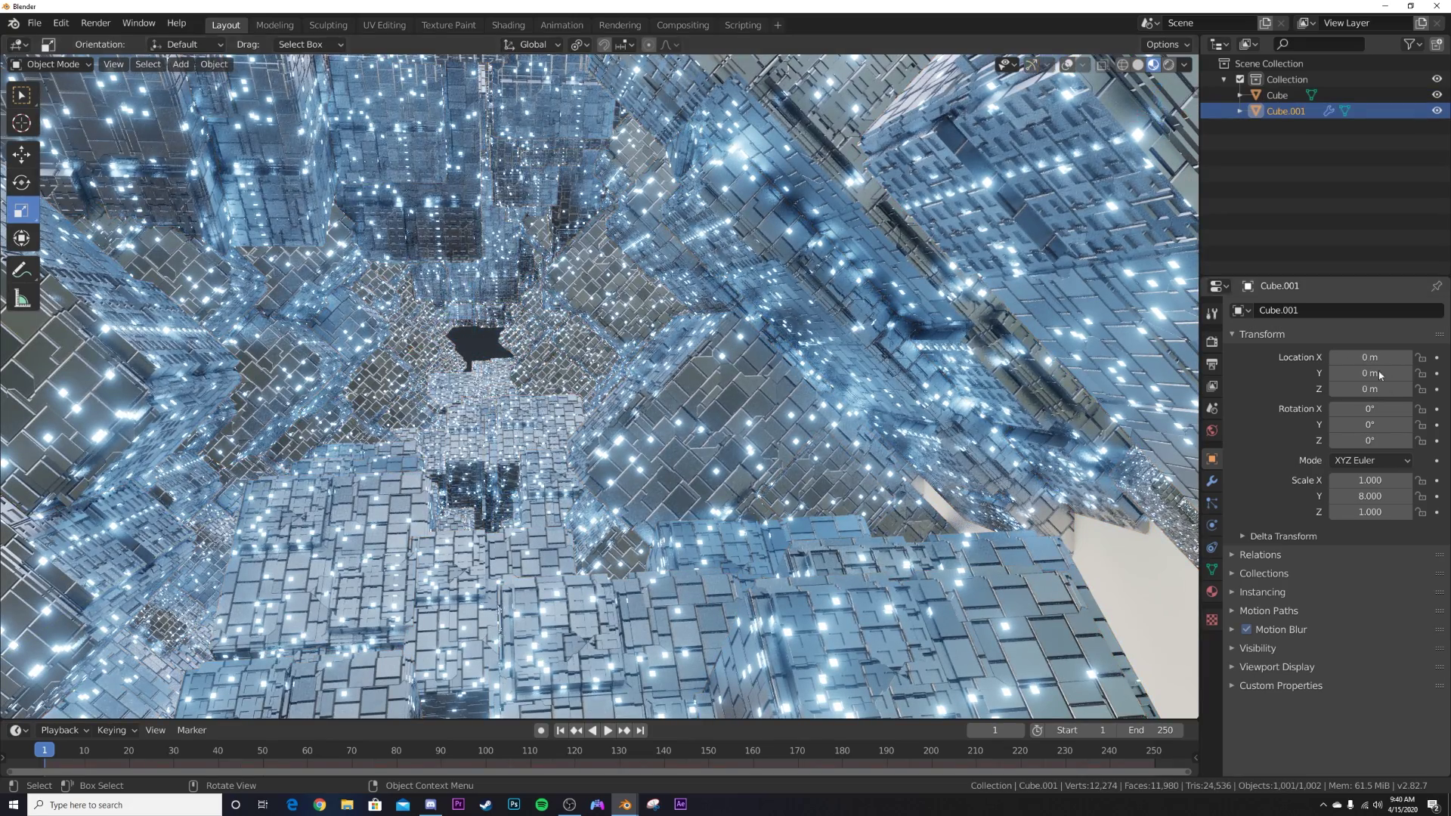
# Step: Tilt the source panel box Cube in the negative direction about its Y axis
pyautogui.click(1277, 95)
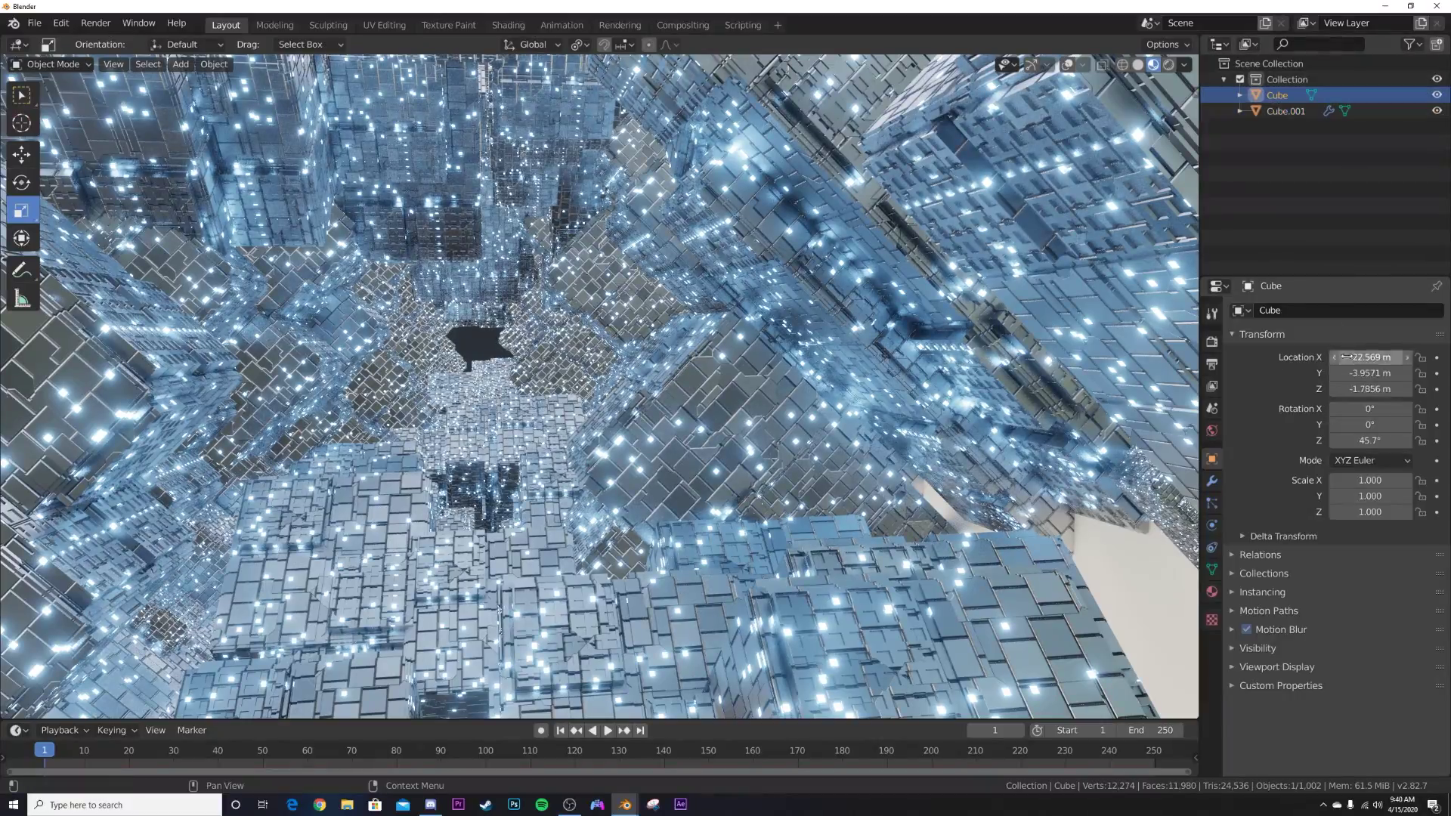
pyautogui.moveTo(1369, 425)
pyautogui.mouseDown()
pyautogui.moveTo(1277, 425)
pyautogui.moveTo(1360, 425)
pyautogui.moveTo(1342, 425)
pyautogui.mouseUp()
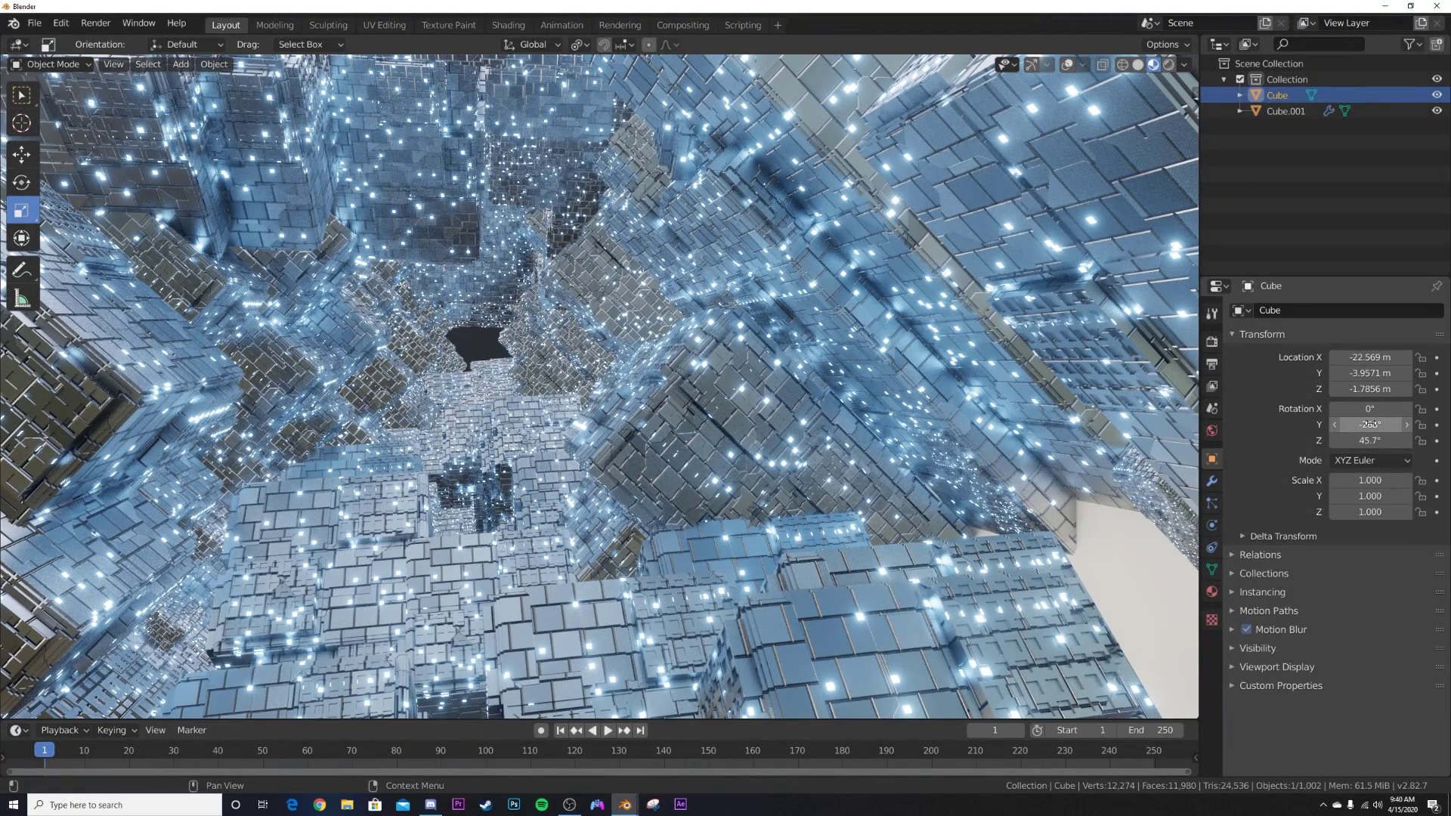
# Step: Set the hair length of the tube's particle system to 3.63 m
pyautogui.click(1212, 503)
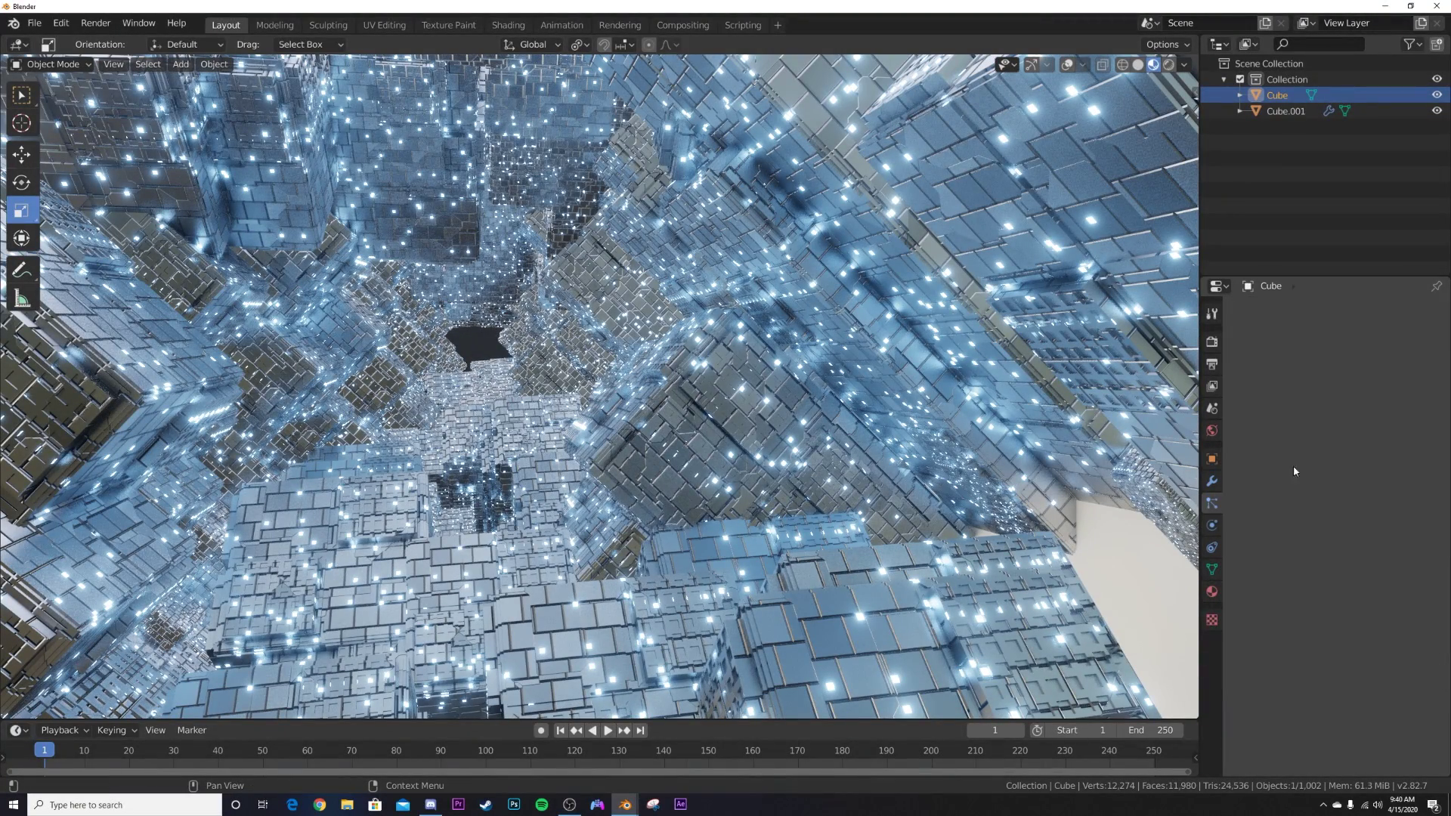
pyautogui.click(1285, 111)
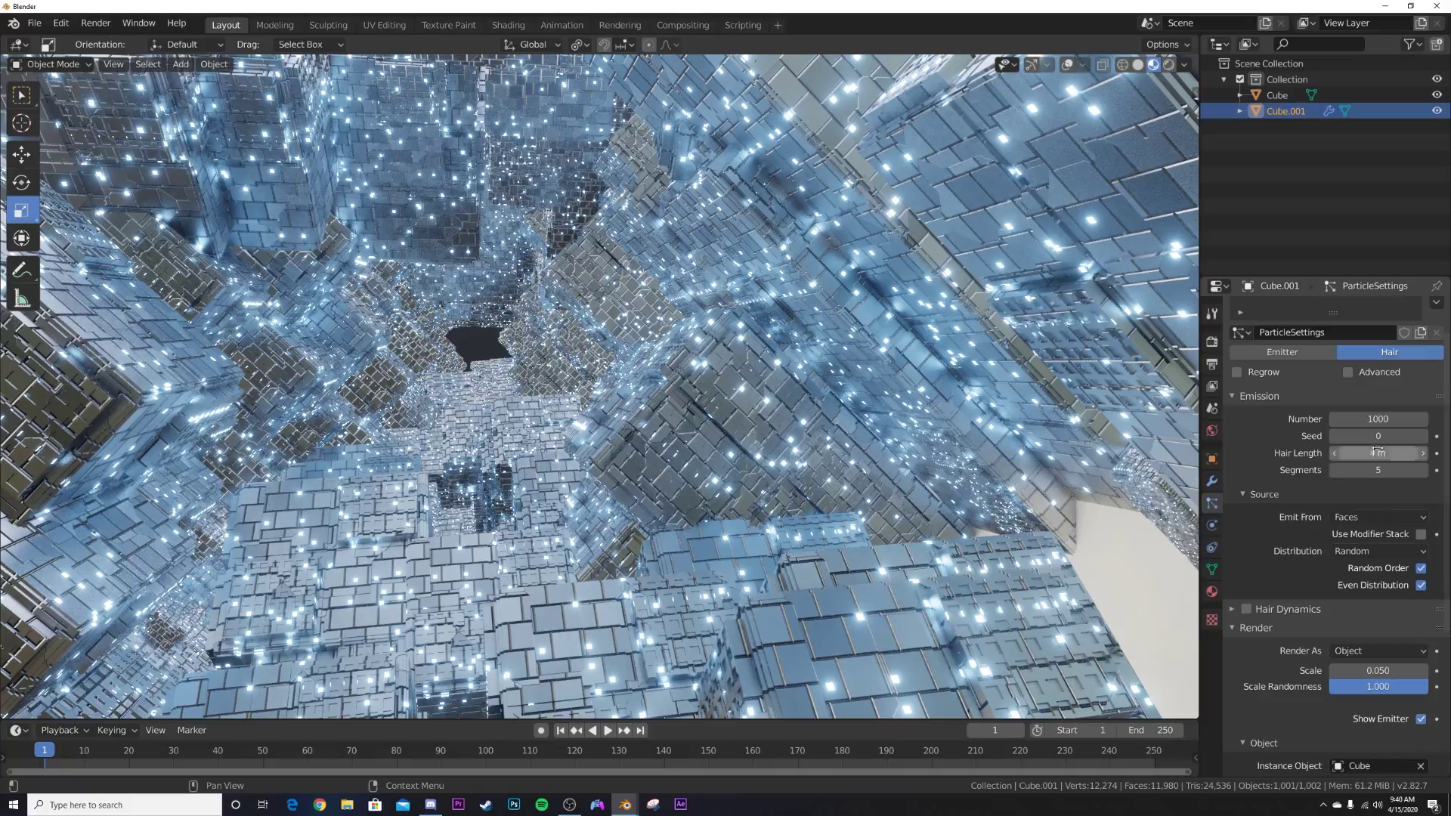
pyautogui.moveTo(1378, 453); pyautogui.dragTo(1353, 453)
pyautogui.moveTo(555, 371); pyautogui.dragTo(552, 374, button='middle')
pyautogui.scroll(-8, 642, 508)
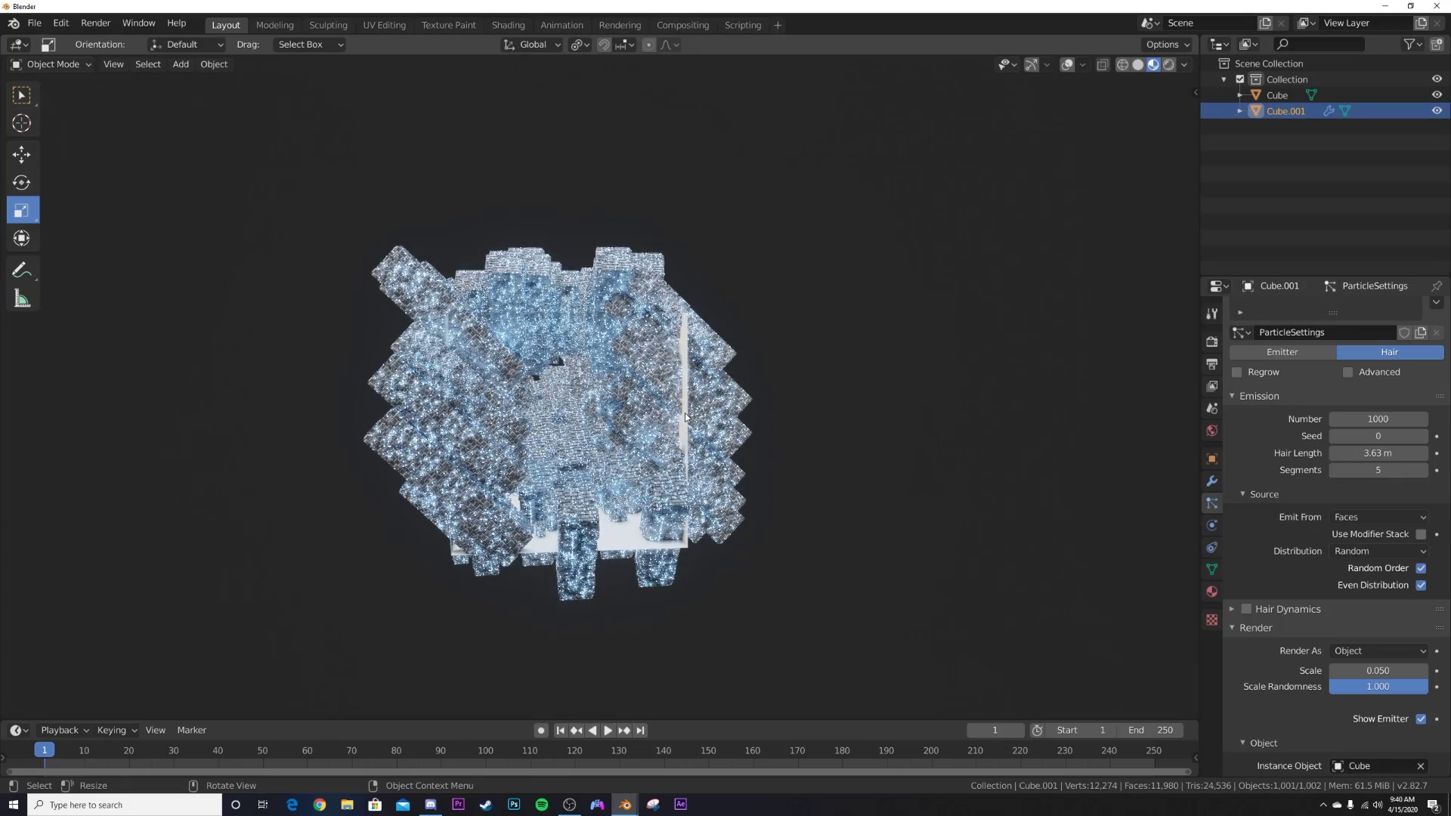
# Step: Assign the existing Material.001 to the emitter tube Cube.001
pyautogui.click(1212, 591)
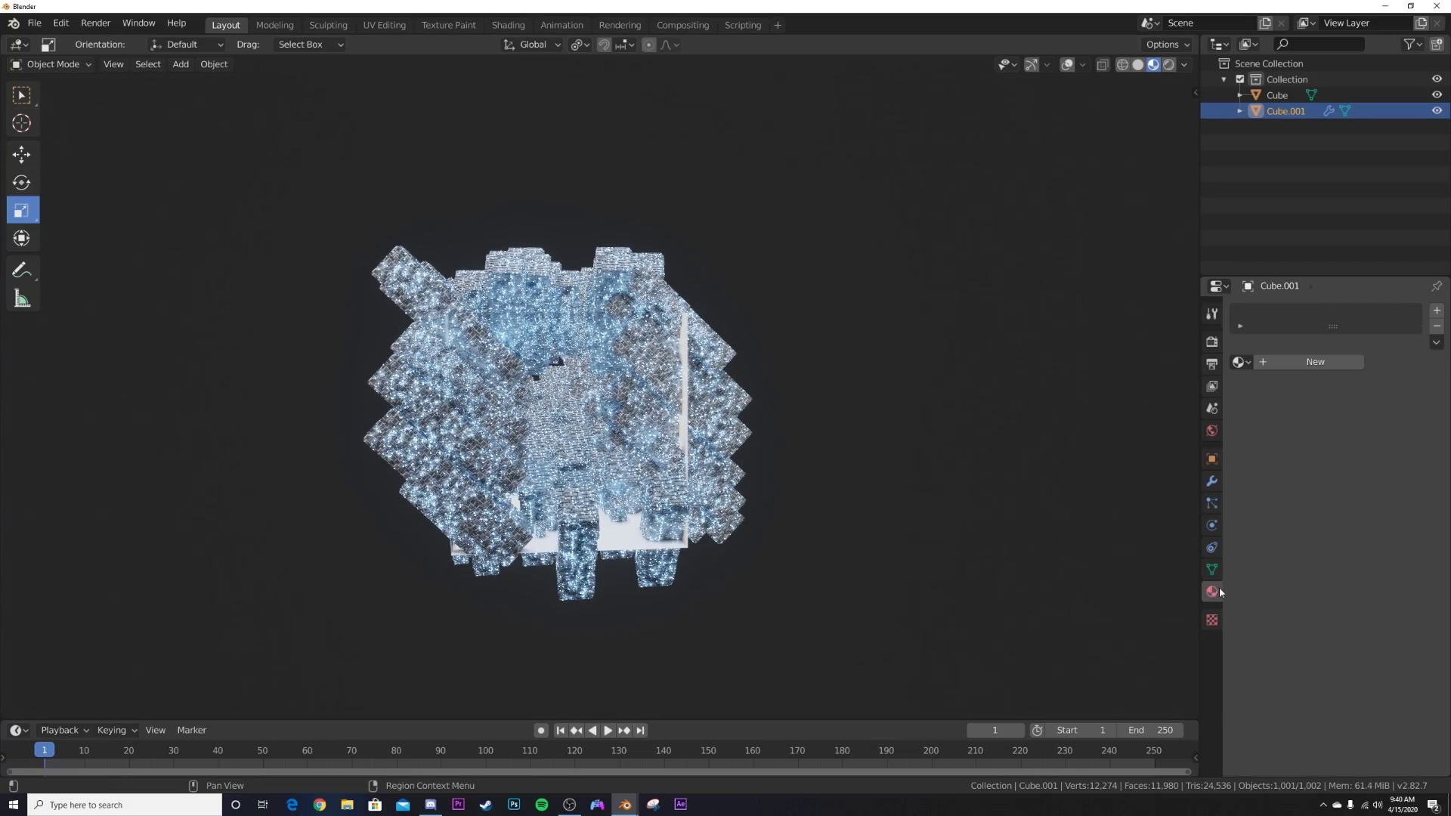
pyautogui.click(1239, 363)
pyautogui.click(1088, 401)
pyautogui.scroll(10, 755, 487)
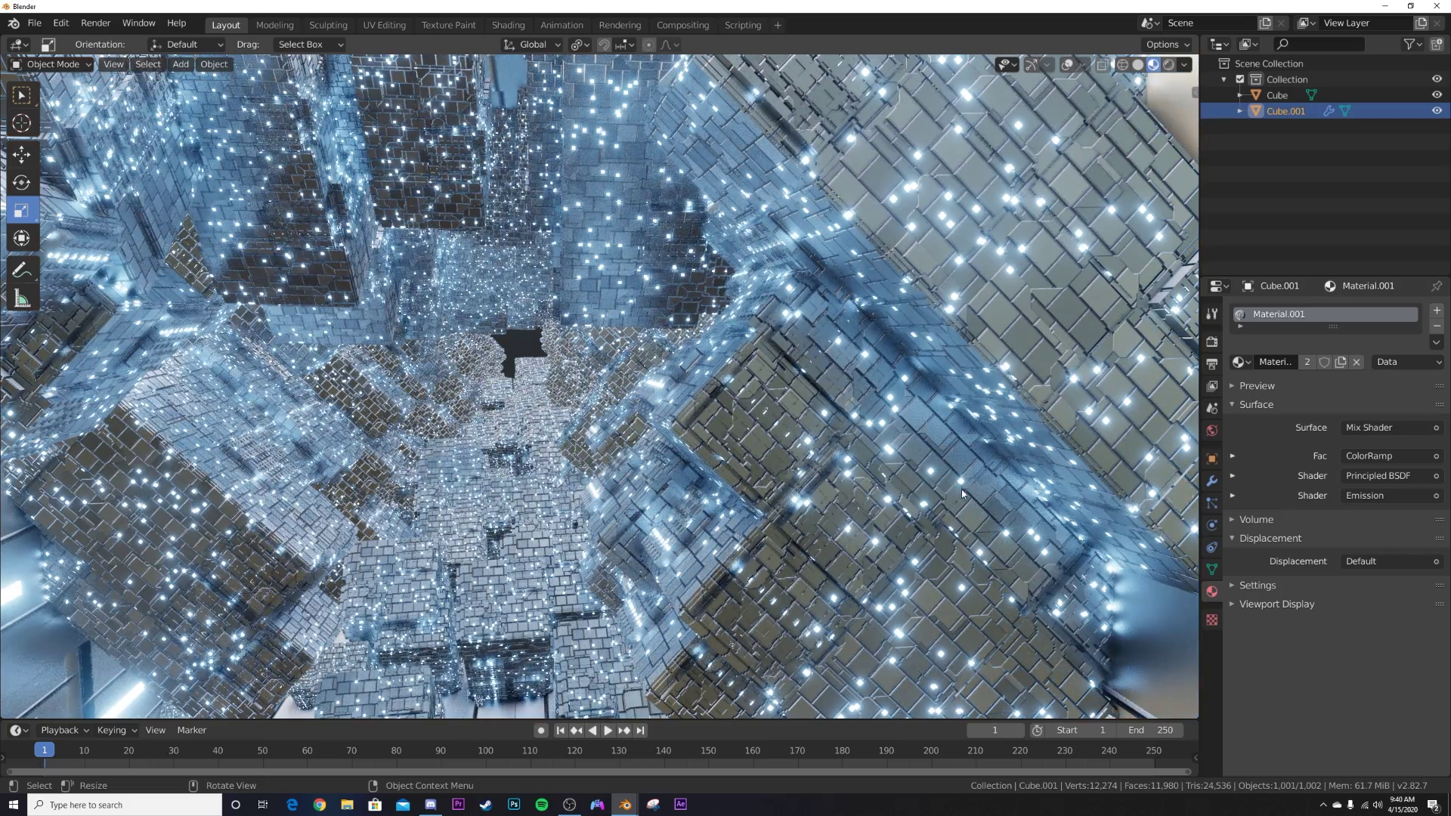
pyautogui.moveTo(540, 507); pyautogui.dragTo(851, 454, button='middle')
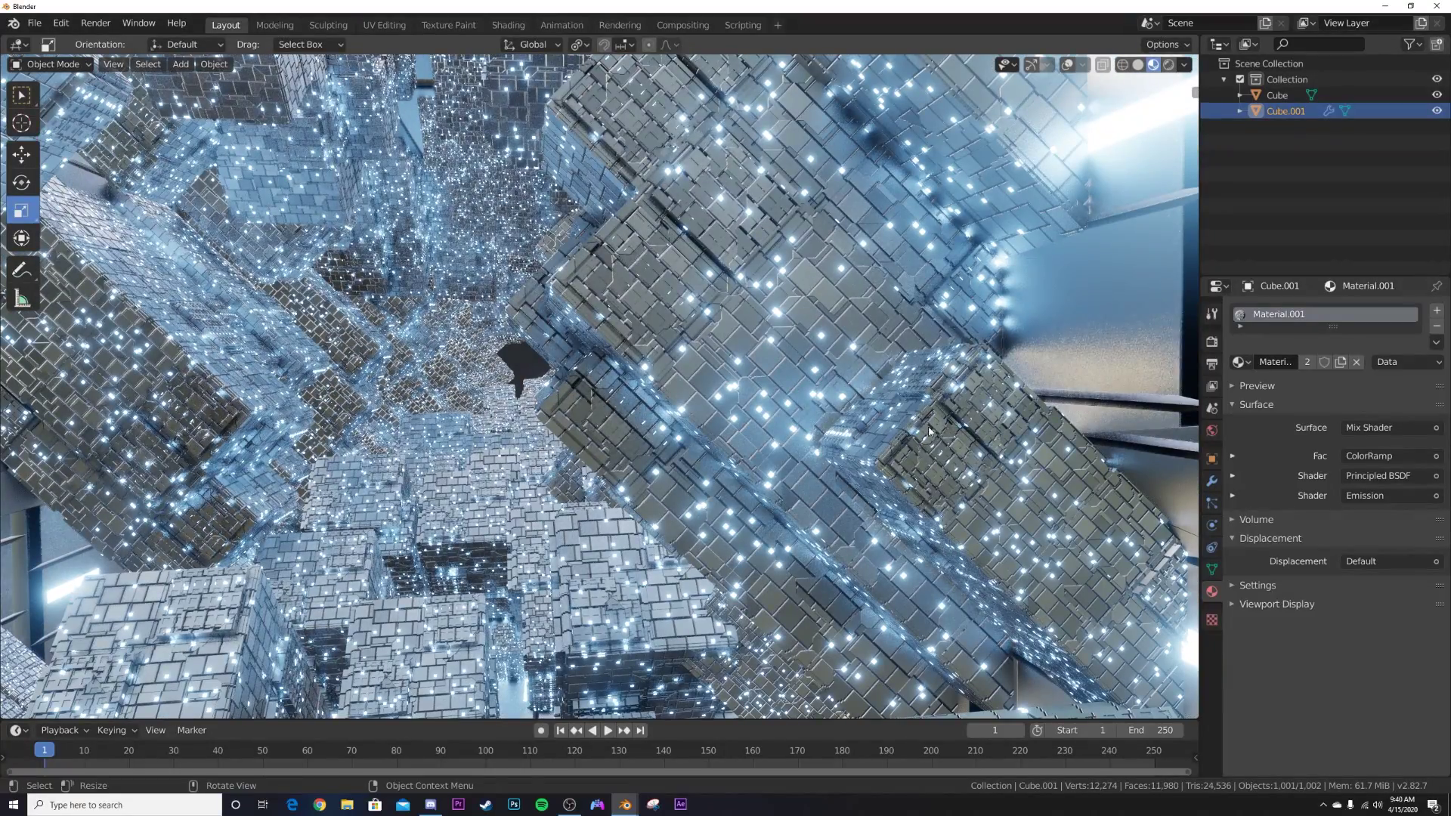
# Step: Switch to Solid shading, face the corridor's open end, and add a camera at the world origin
pyautogui.scroll(-4, 502, 400)
pyautogui.moveTo(501, 400); pyautogui.dragTo(530, 396, button='middle')
pyautogui.press('z')
pyautogui.click(687, 399)
pyautogui.scroll(-4, 664, 363)
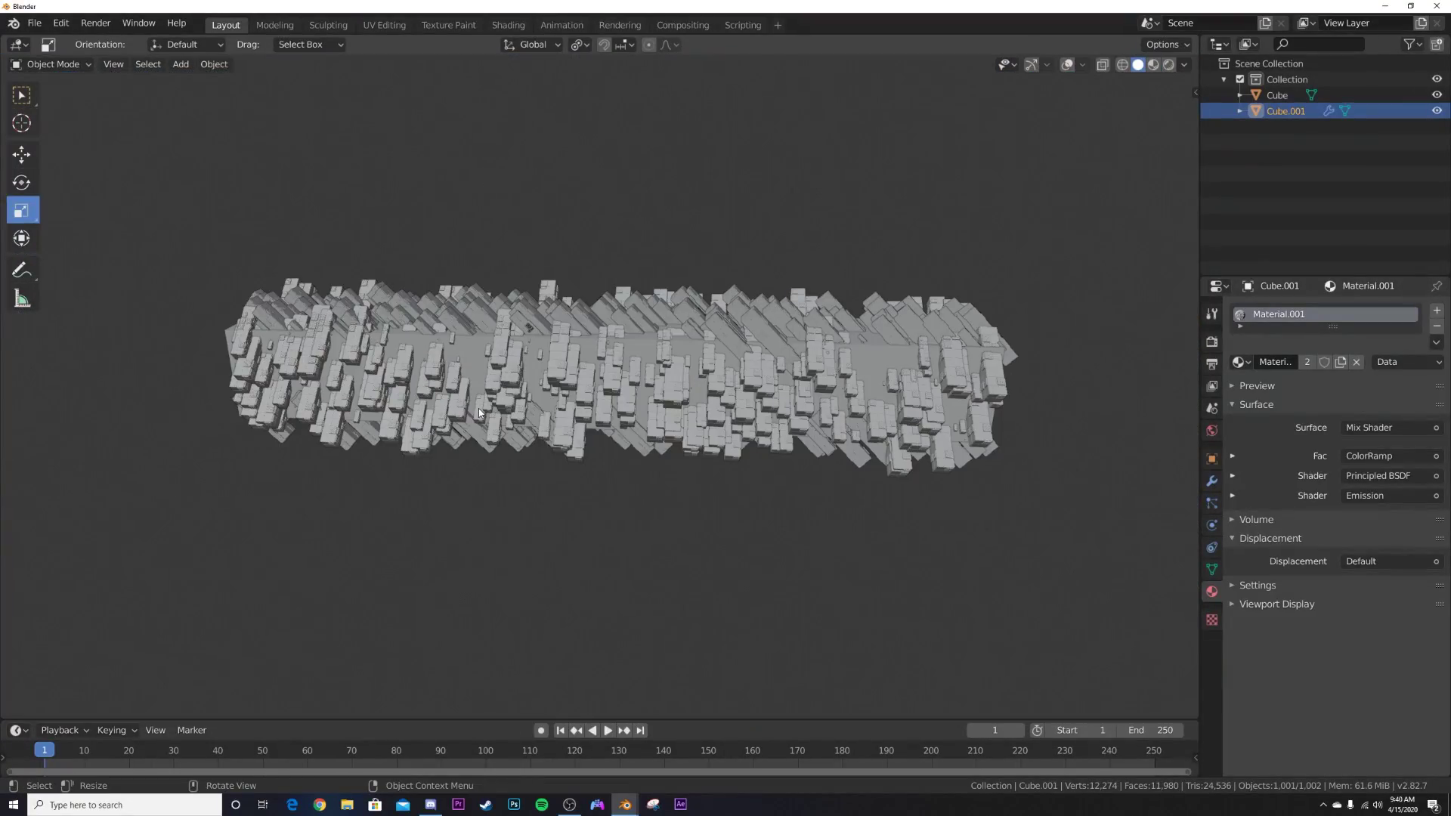
pyautogui.press('`')
pyautogui.click(392, 366)
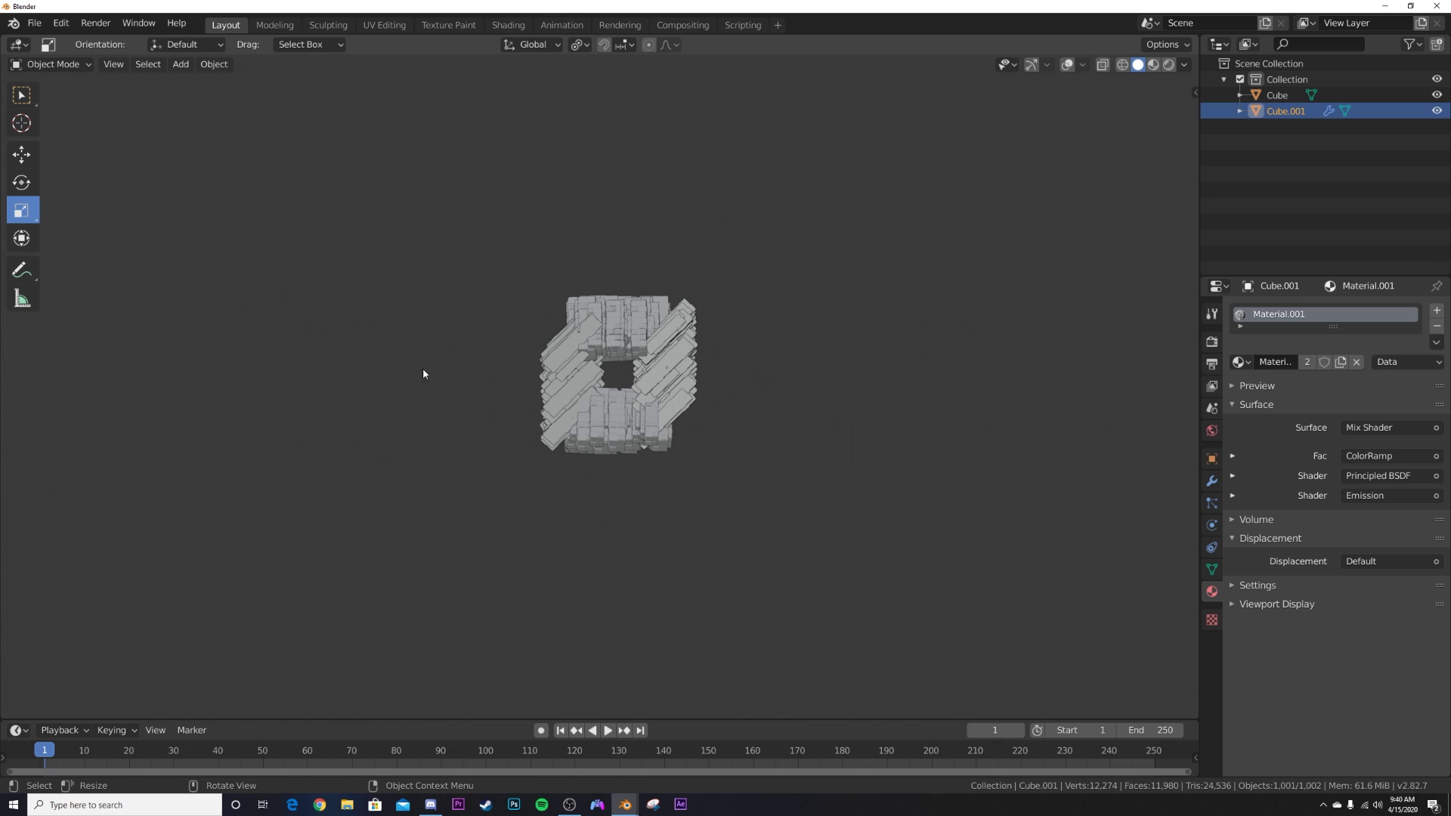
pyautogui.hotkey('shift', 'a')
pyautogui.moveTo(630, 345)
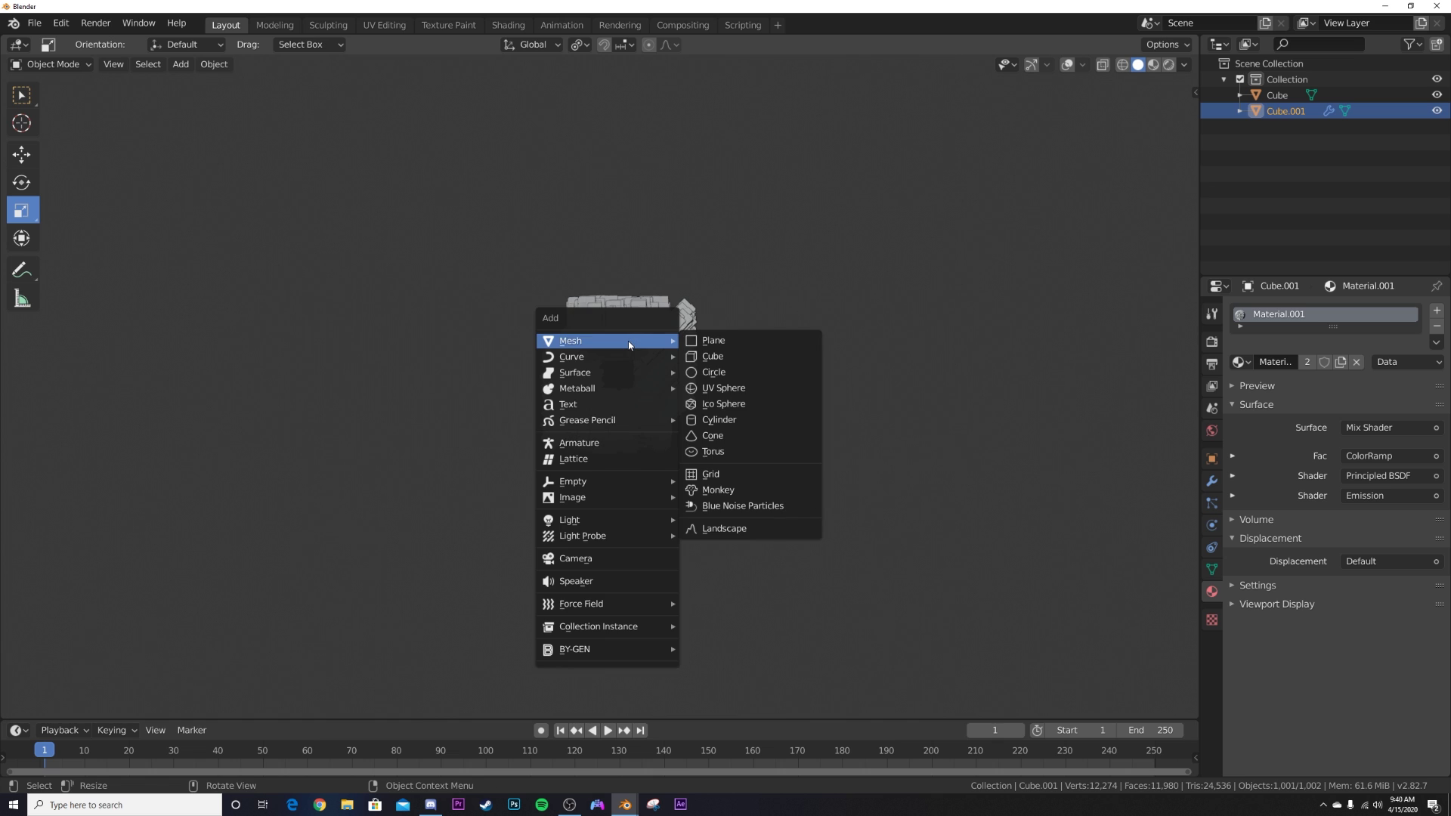
pyautogui.click(602, 559)
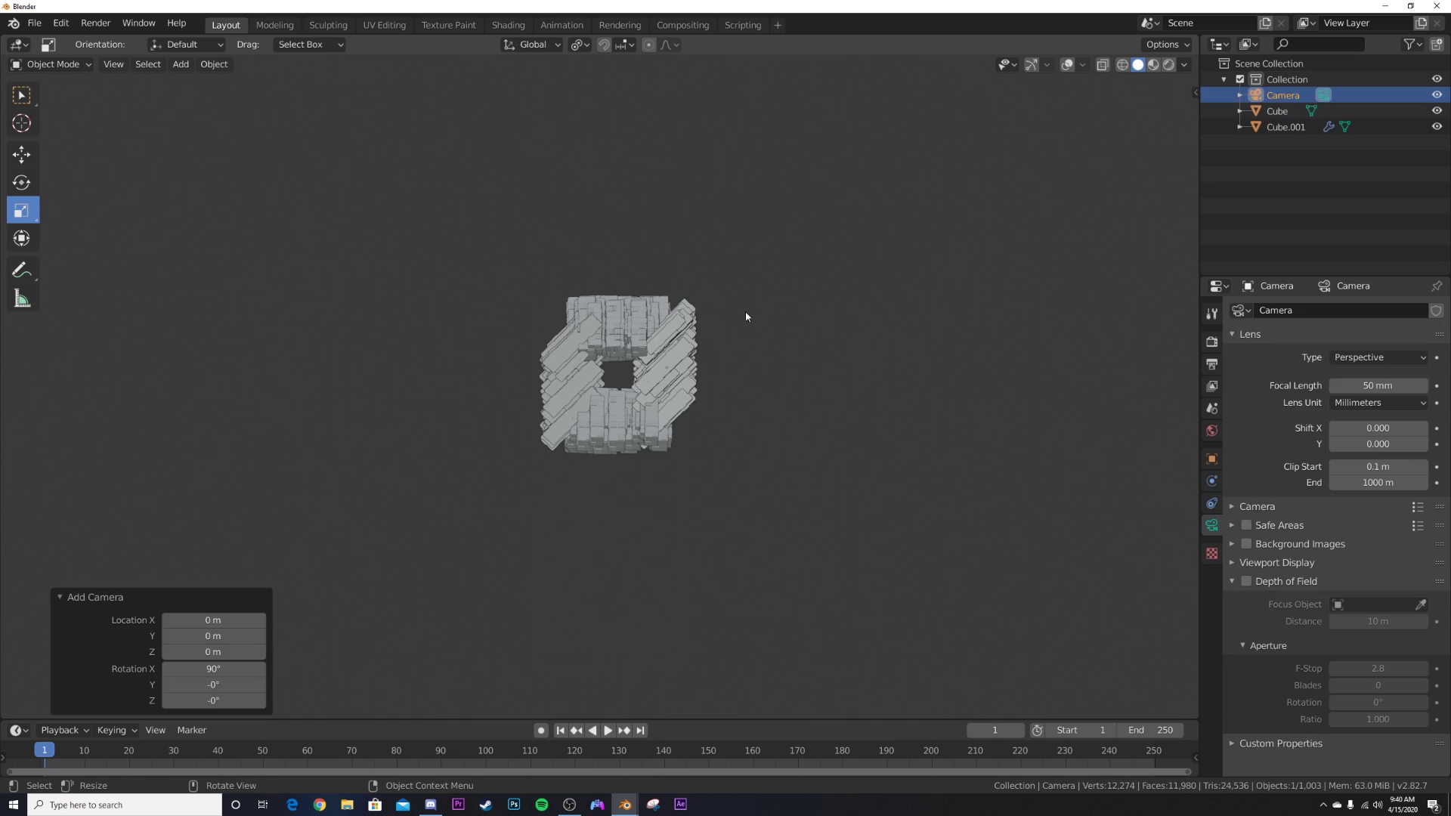
# Step: Show the gizmos and overlays in Wireframe shading and move the camera -8 m along Y to the tube's end
pyautogui.click(1030, 66)
pyautogui.click(1067, 66)
pyautogui.moveTo(929, 268); pyautogui.dragTo(680, 310, button='middle')
pyautogui.moveTo(686, 416); pyautogui.dragTo(614, 427, button='middle')
pyautogui.scroll(-5, 751, 427)
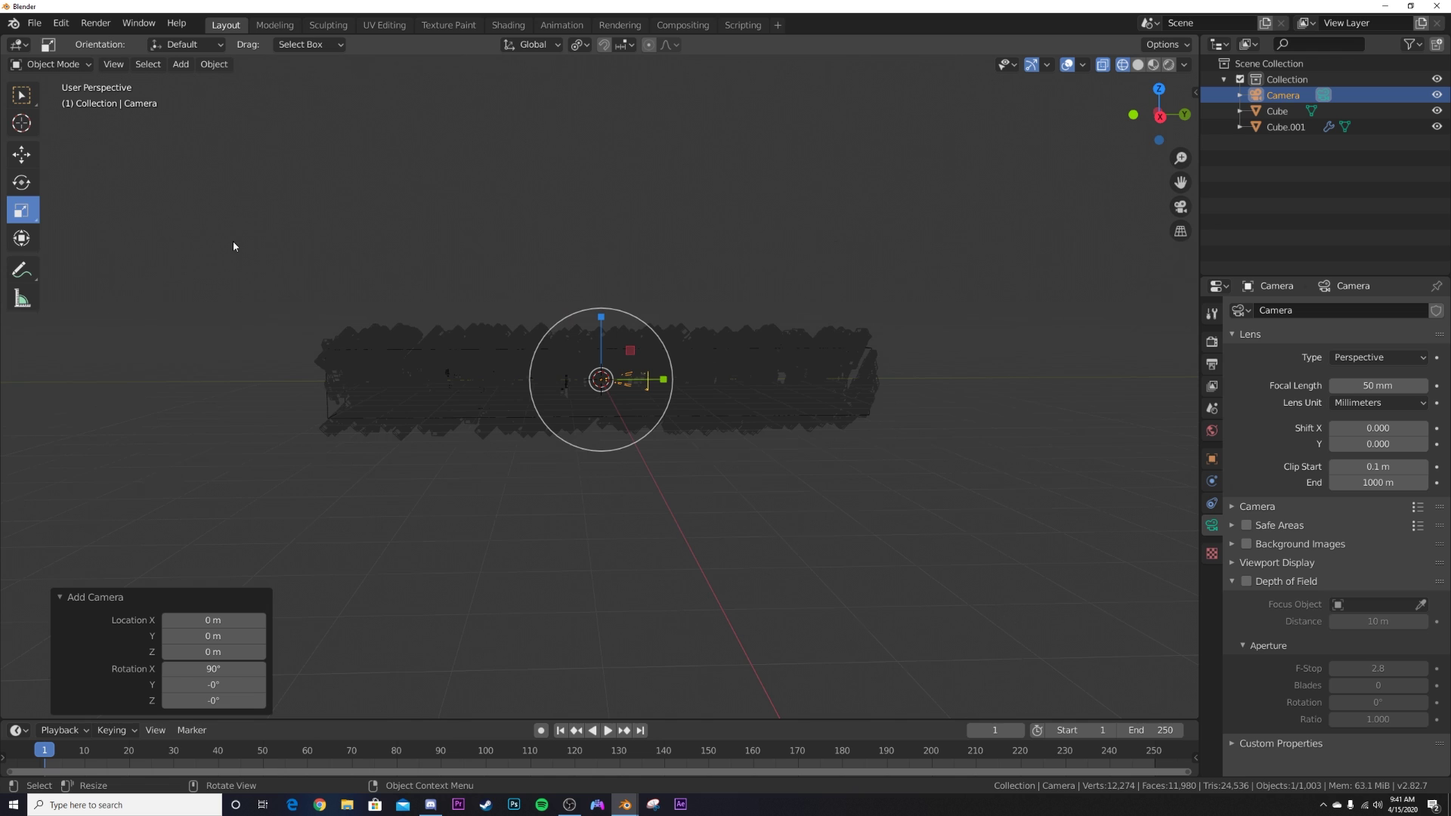
pyautogui.click(21, 154)
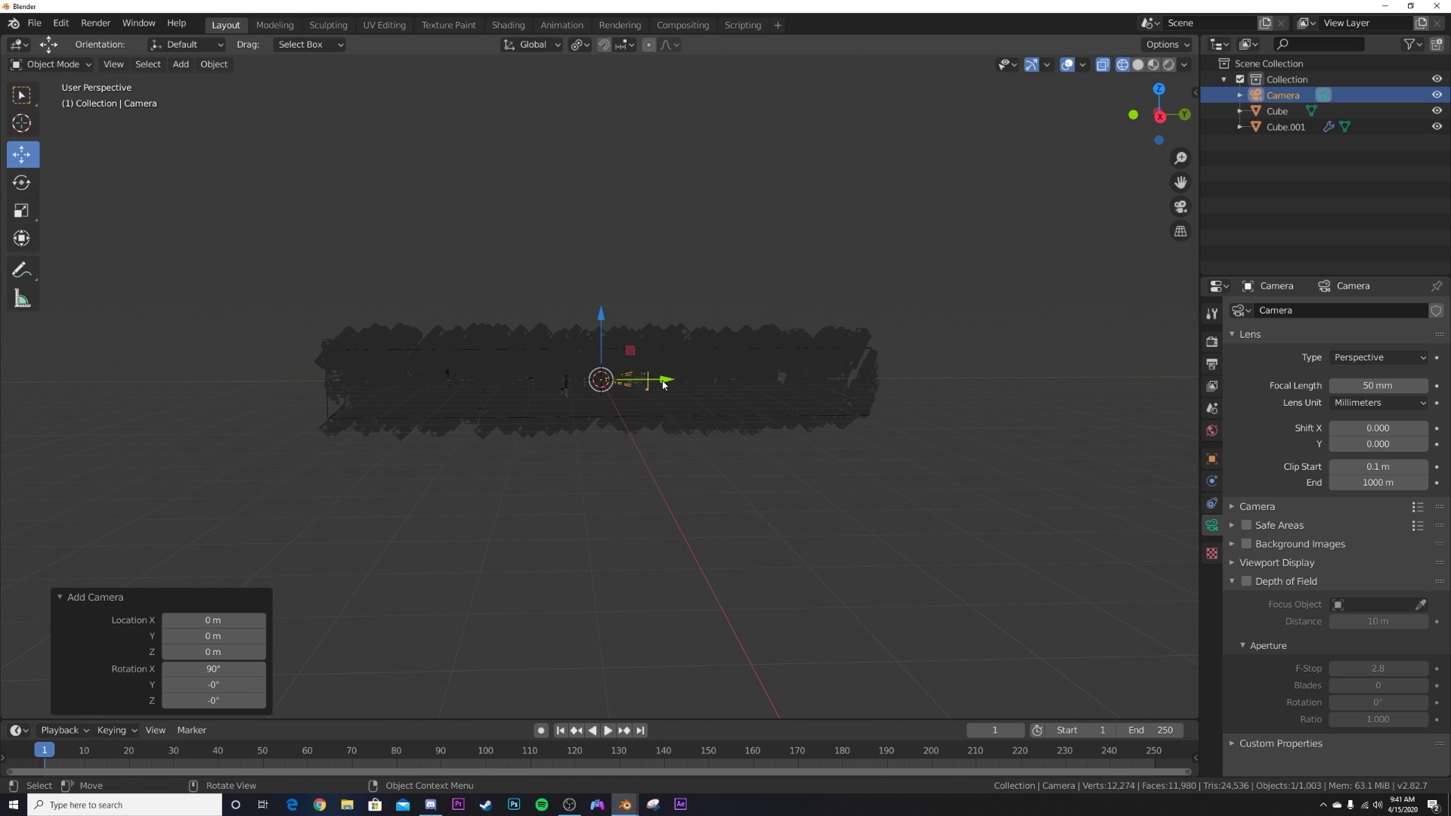
pyautogui.moveTo(663, 384); pyautogui.dragTo(594, 382)
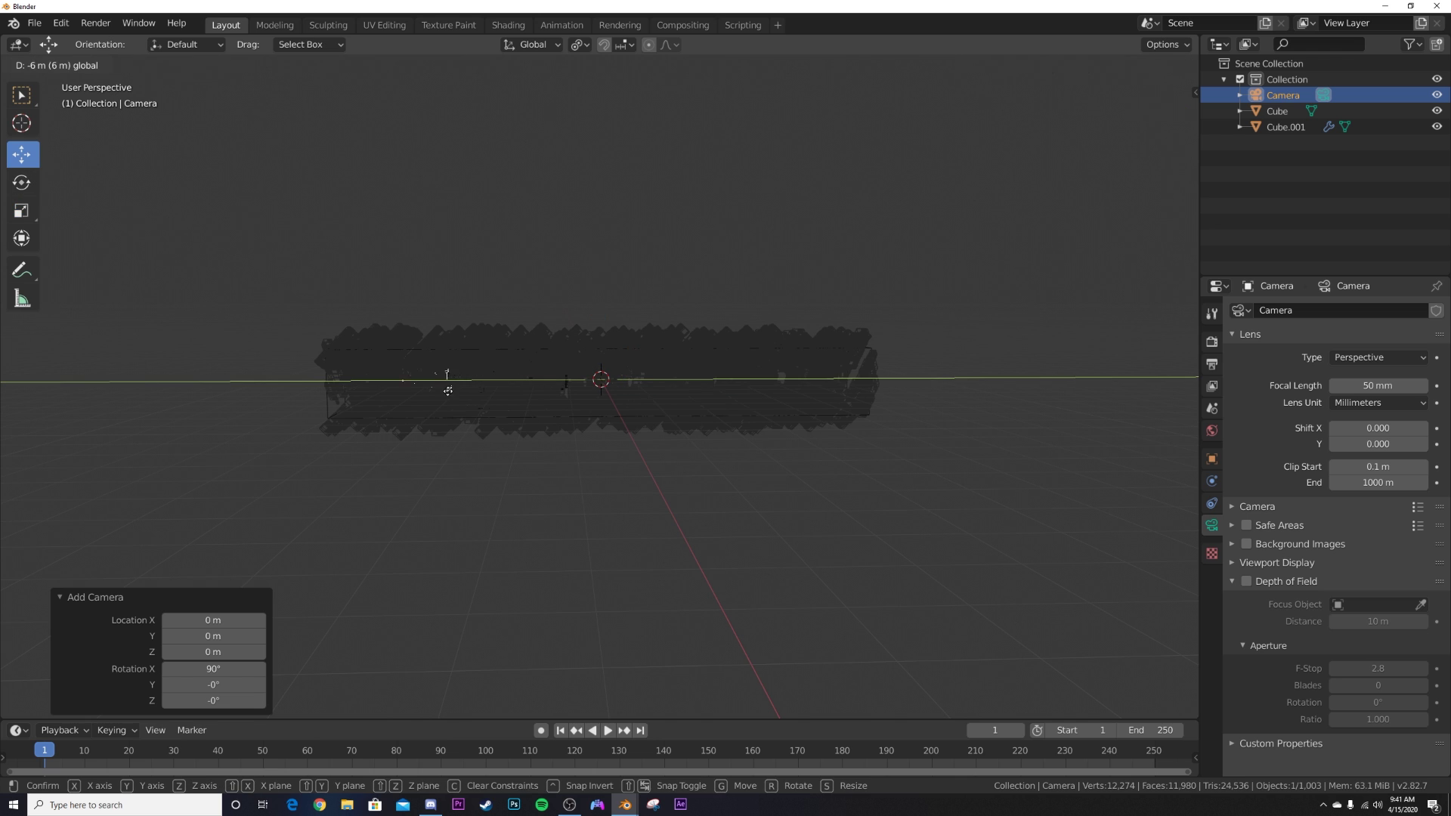
pyautogui.moveTo(398, 394); pyautogui.dragTo(397, 394)
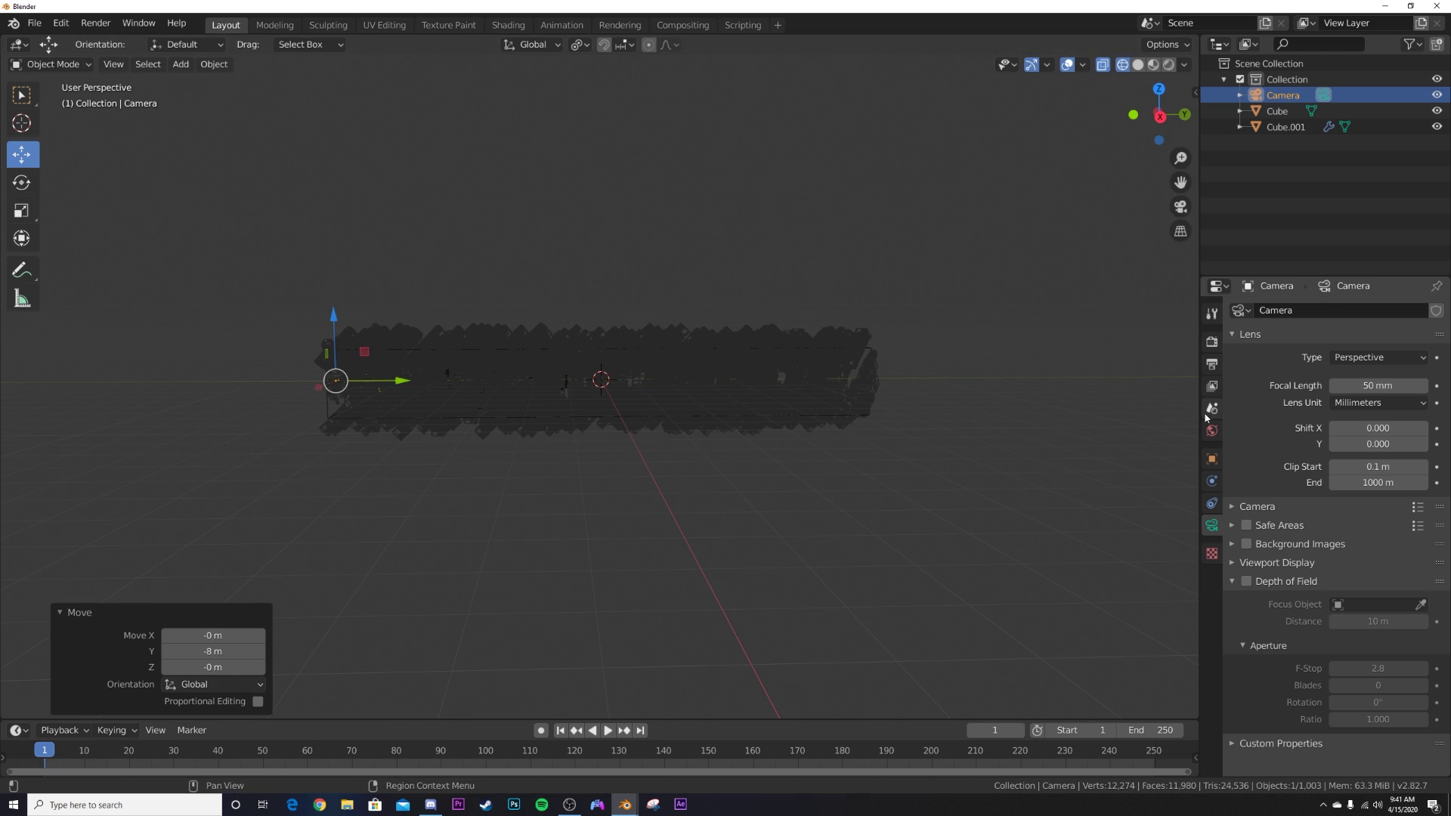
# Step: Set the animation's end frame to 120
pyautogui.click(1211, 460)
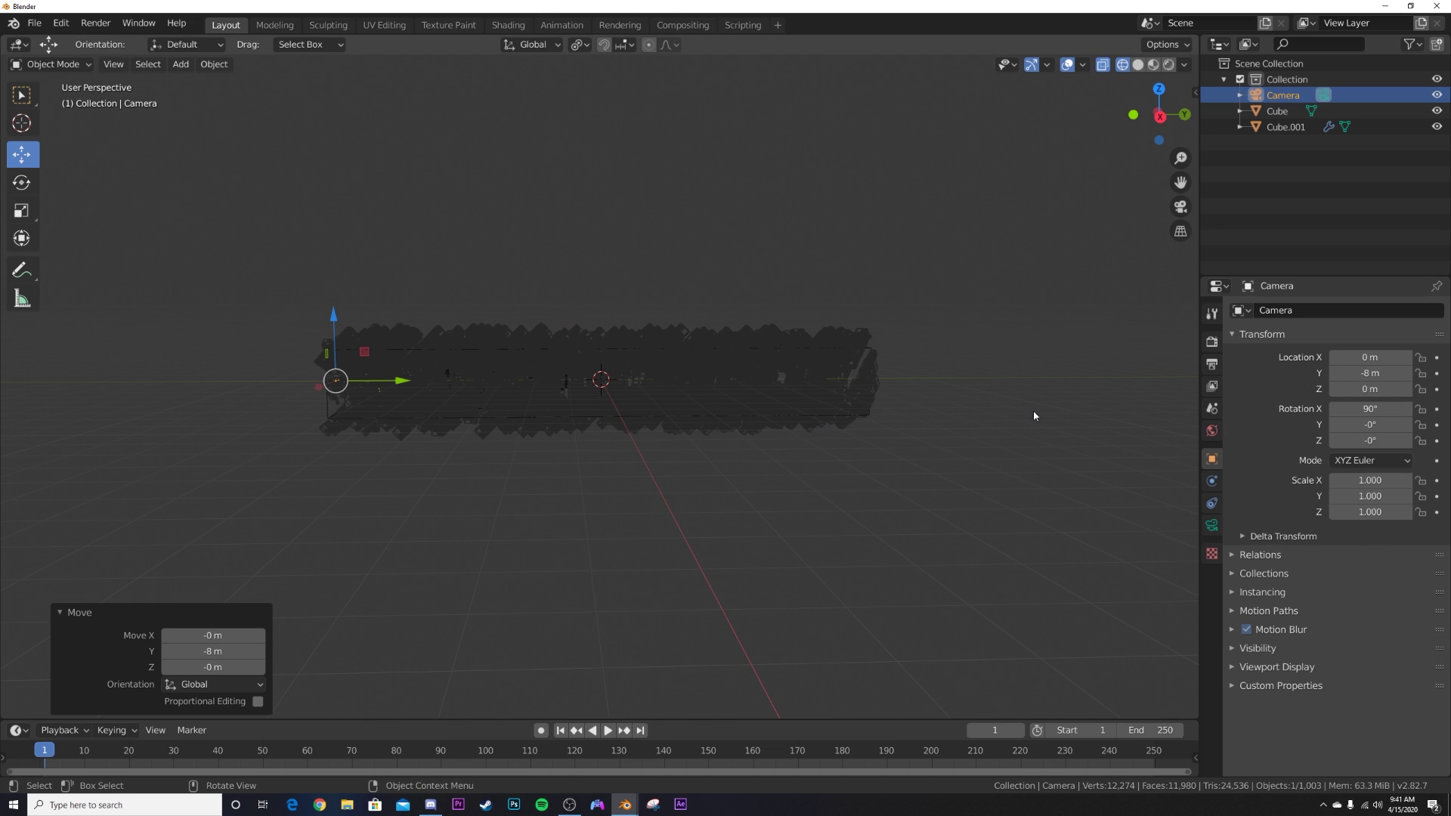
pyautogui.moveTo(675, 398); pyautogui.dragTo(680, 567, button='middle')
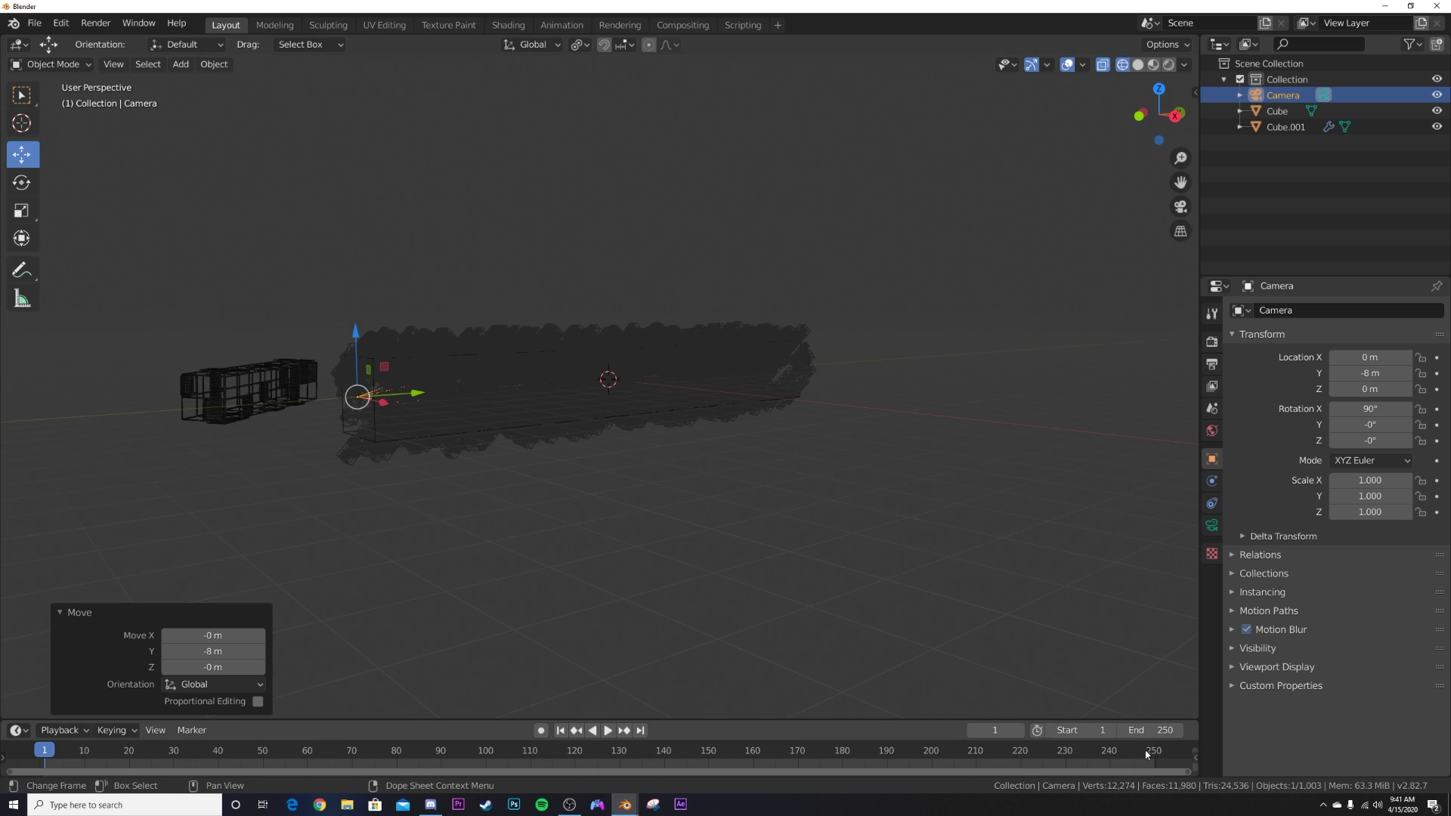
pyautogui.click(1161, 731)
pyautogui.press('Return')
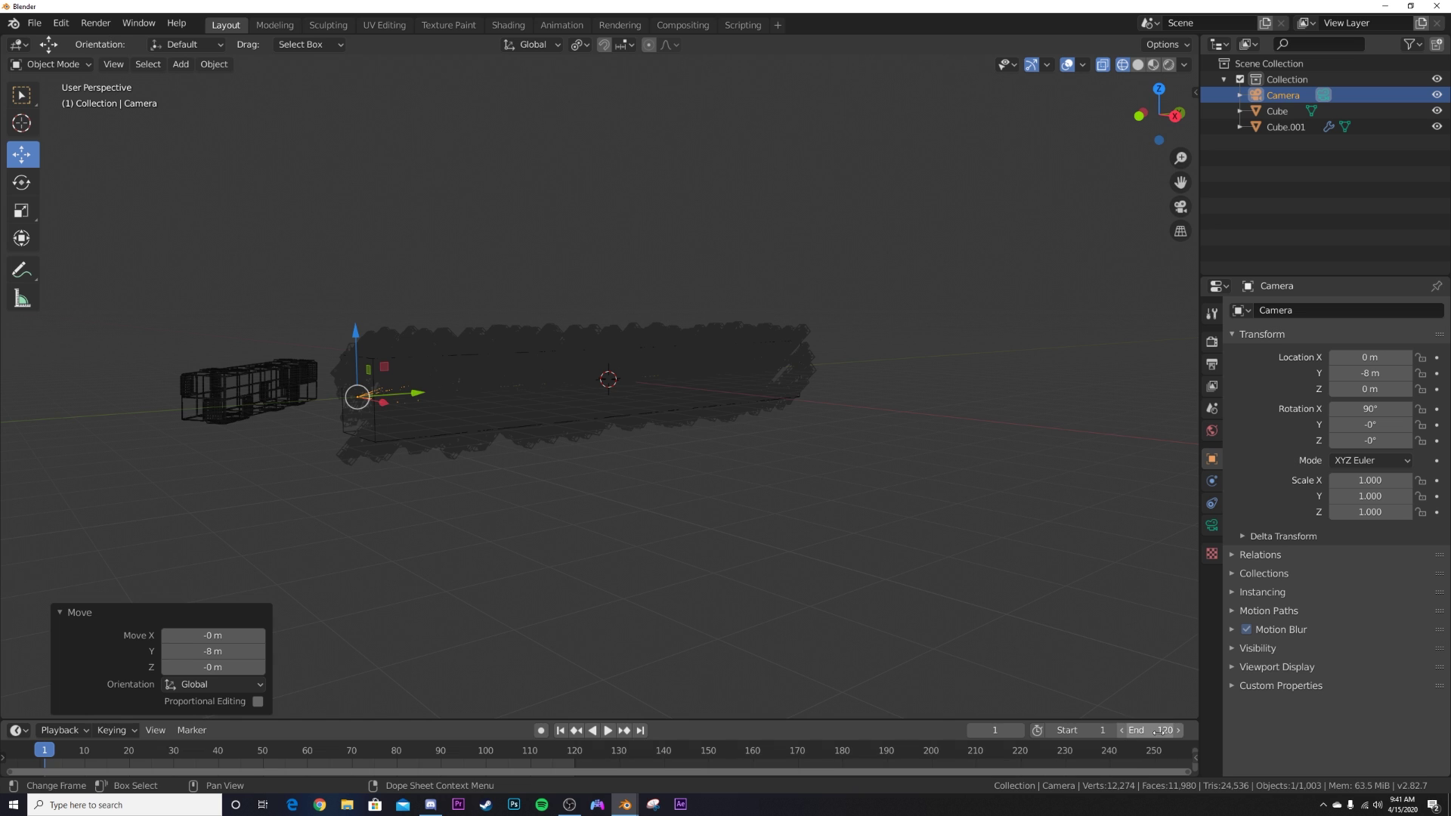
pyautogui.moveTo(687, 750); pyautogui.dragTo(1001, 751, button='middle')
pyautogui.scroll(3, 658, 770)
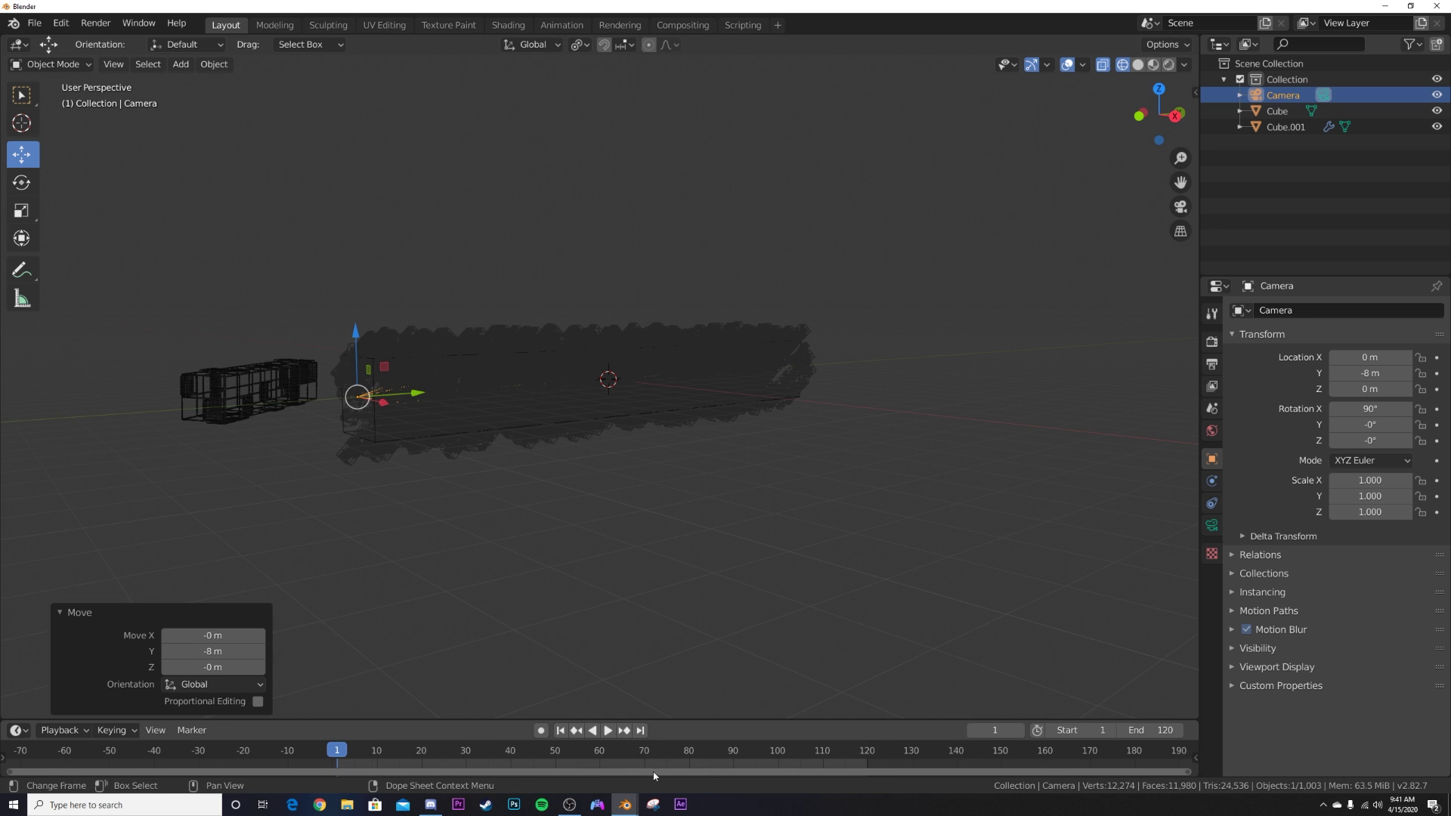
# Step: Keyframe the camera's Y location at -8 m on frame 0 and at 8 m on frame 120
pyautogui.press('Left')
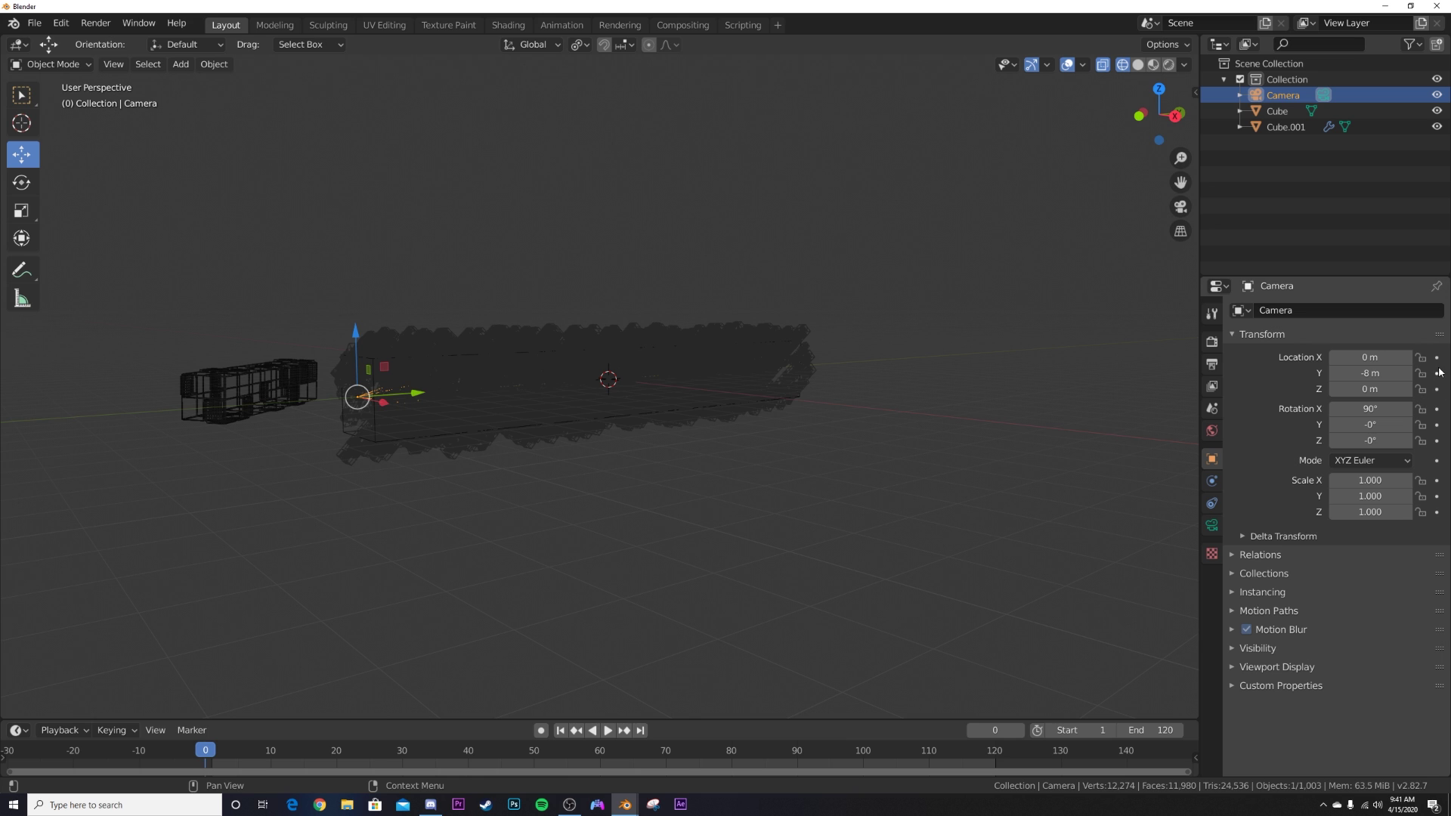
pyautogui.click(640, 730)
pyautogui.click(1372, 373)
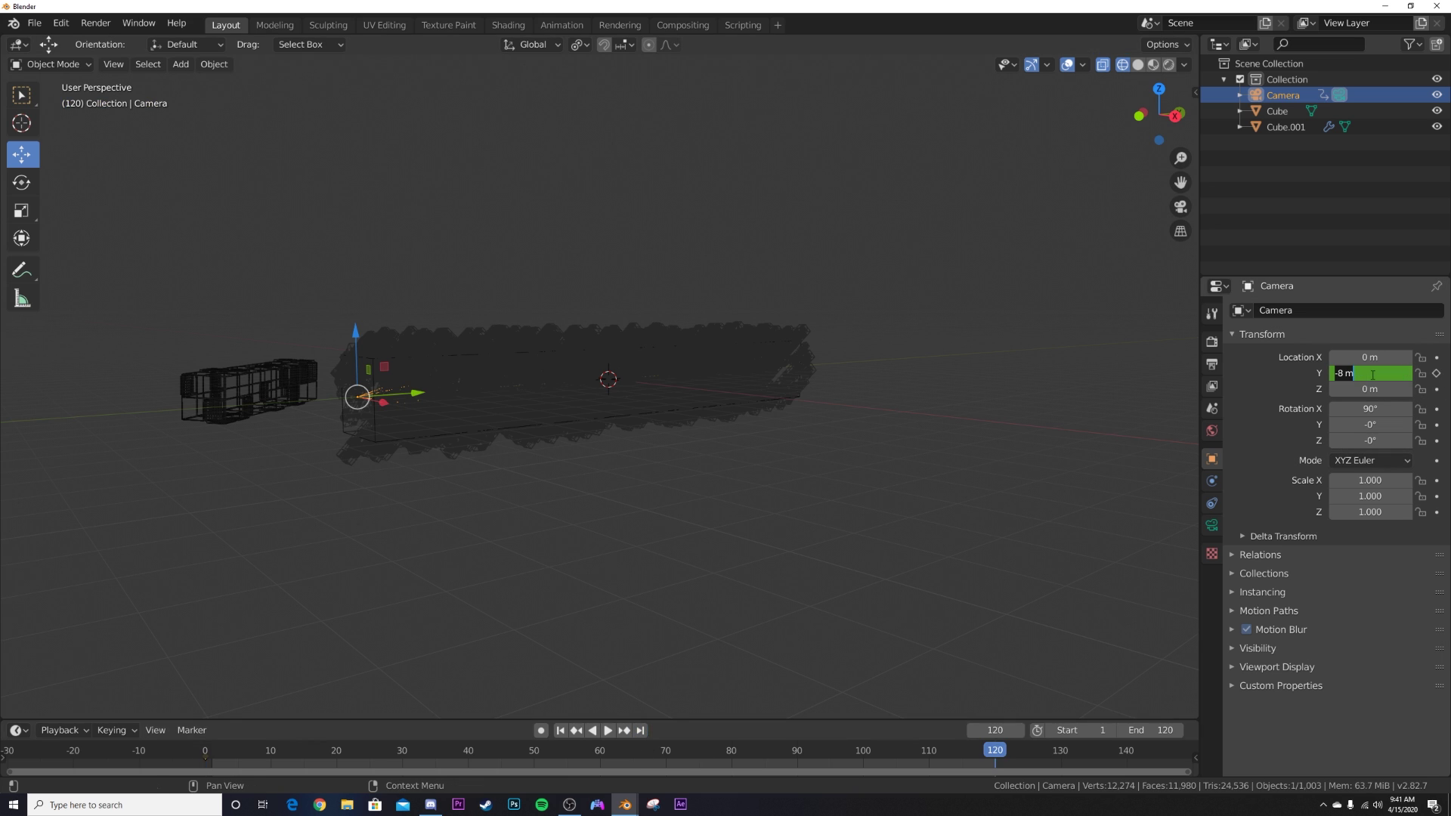
pyautogui.press('Return')
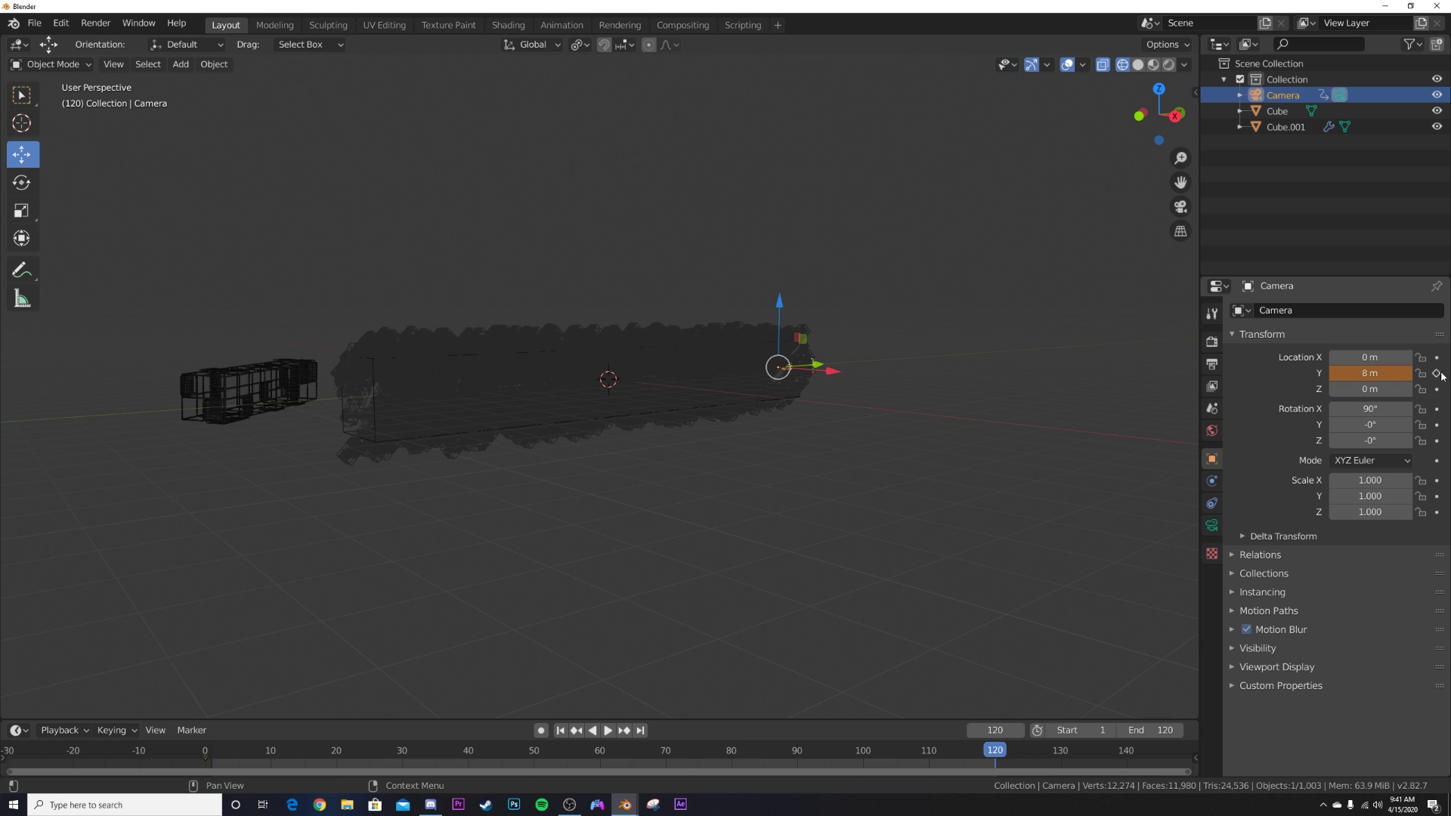
pyautogui.moveTo(1043, 386); pyautogui.dragTo(973, 384, button='middle')
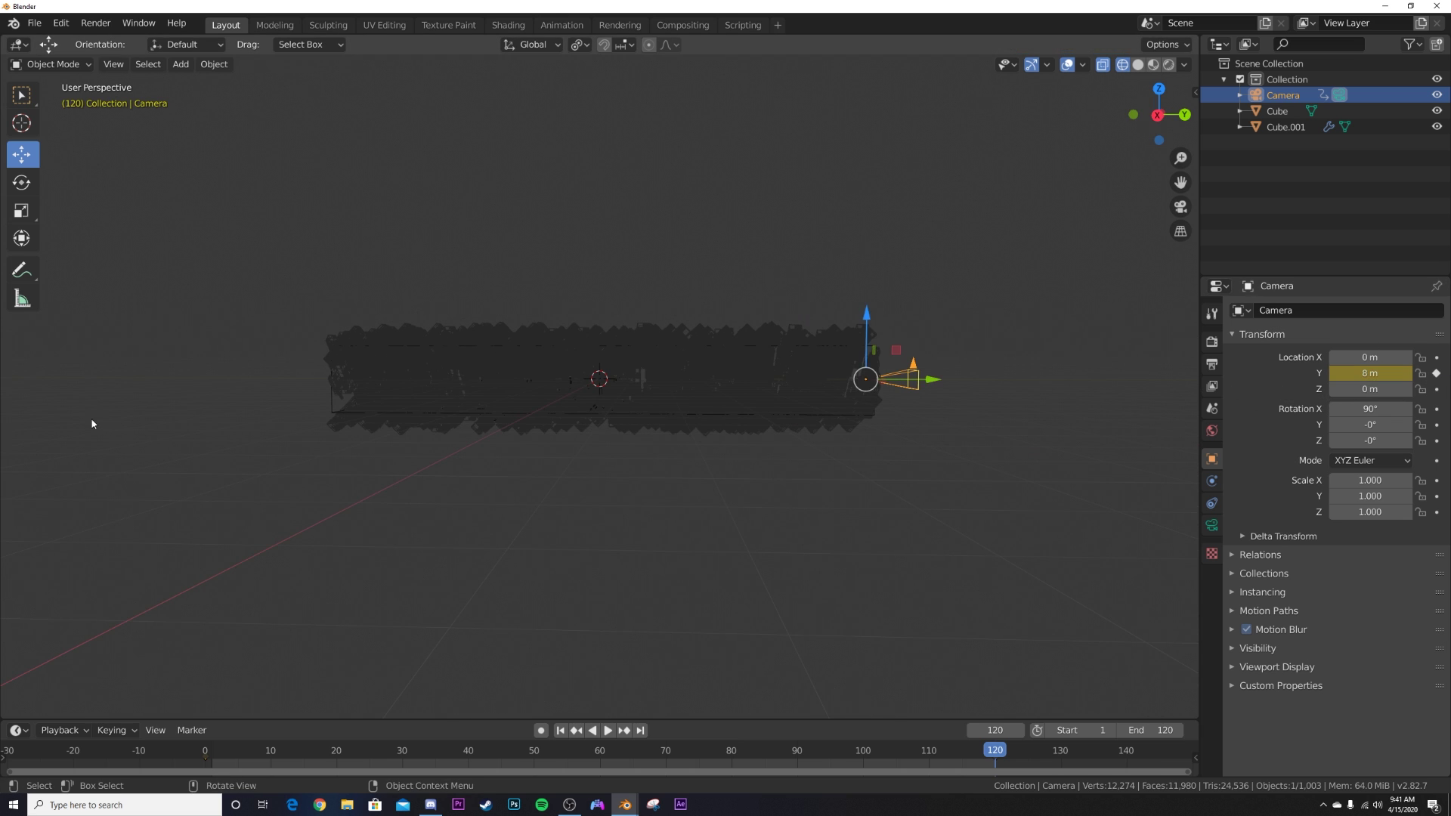
pyautogui.moveTo(362, 478); pyautogui.dragTo(638, 412, button='middle')
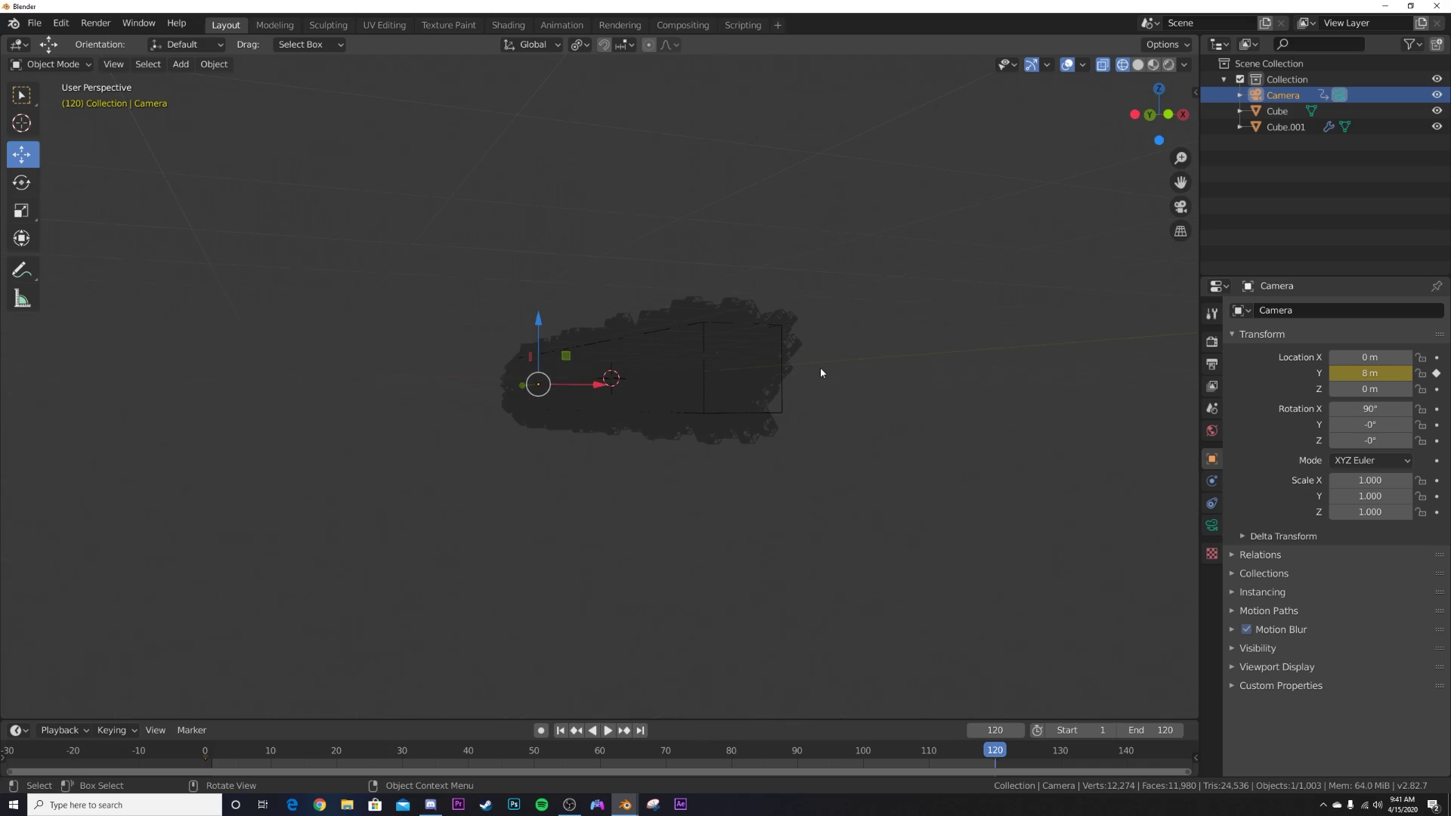
# Step: Play back the camera's fly-through from the camera view in Material Preview shading
pyautogui.press('KP_0')
pyautogui.press('z')
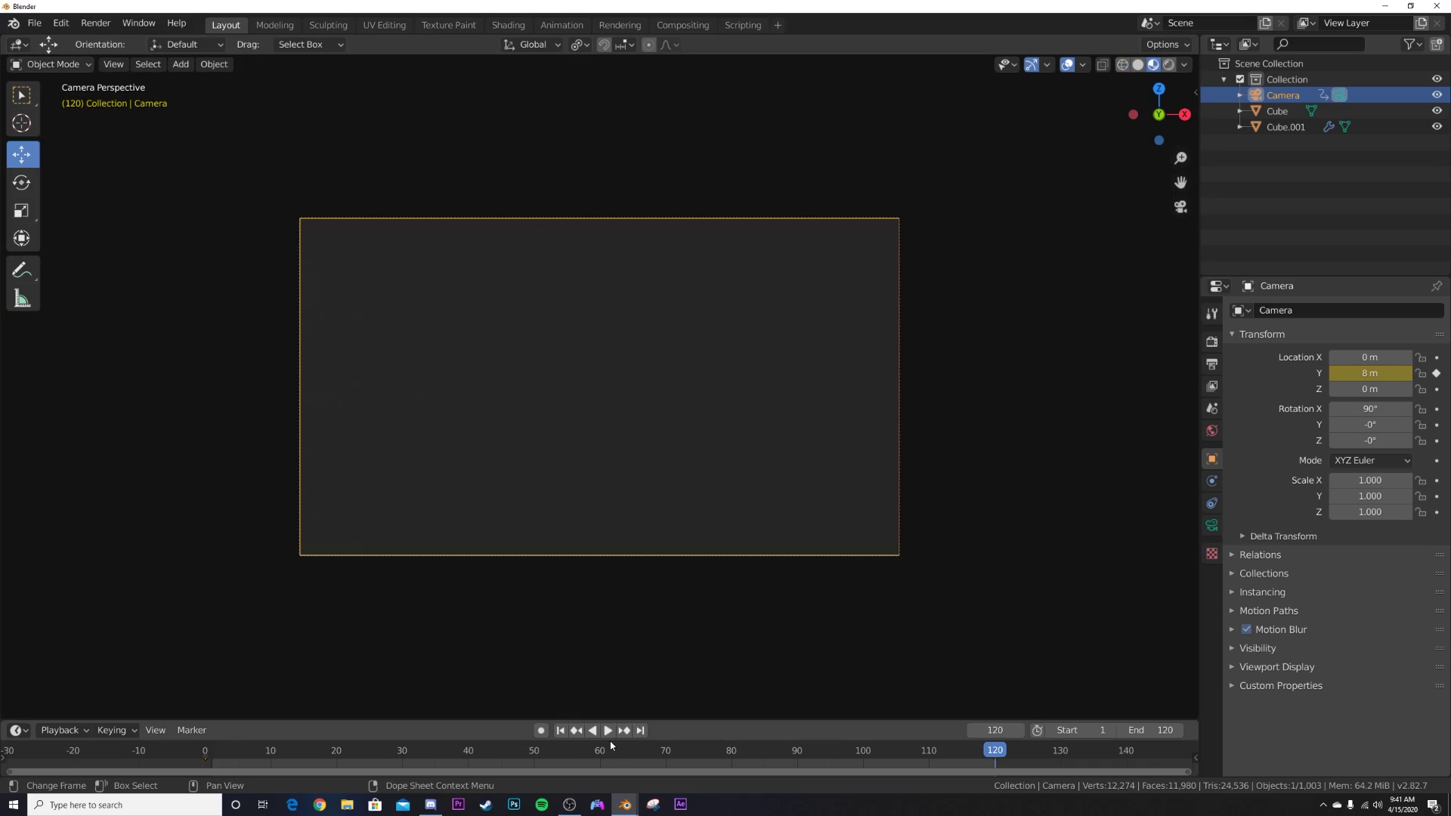
pyautogui.click(608, 731)
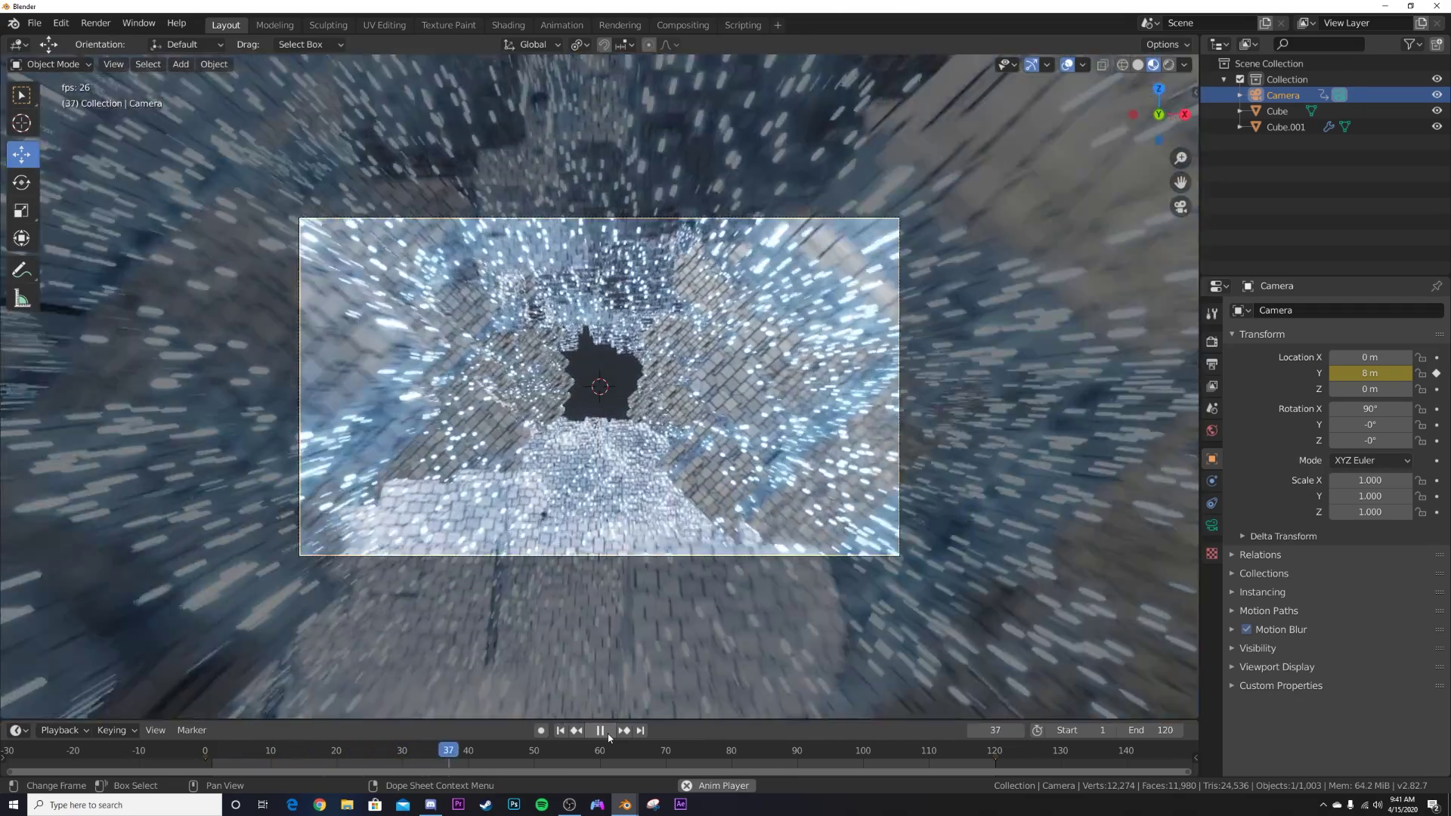
pyautogui.click(608, 735)
# Step: Switch to Solid shading outside the camera view and move the scattered corridor tube into a new collection named Collection 2
pyautogui.moveTo(684, 423); pyautogui.dragTo(492, 467, button='middle')
pyautogui.press('z')
pyautogui.click(609, 464)
pyautogui.scroll(-6, 650, 456)
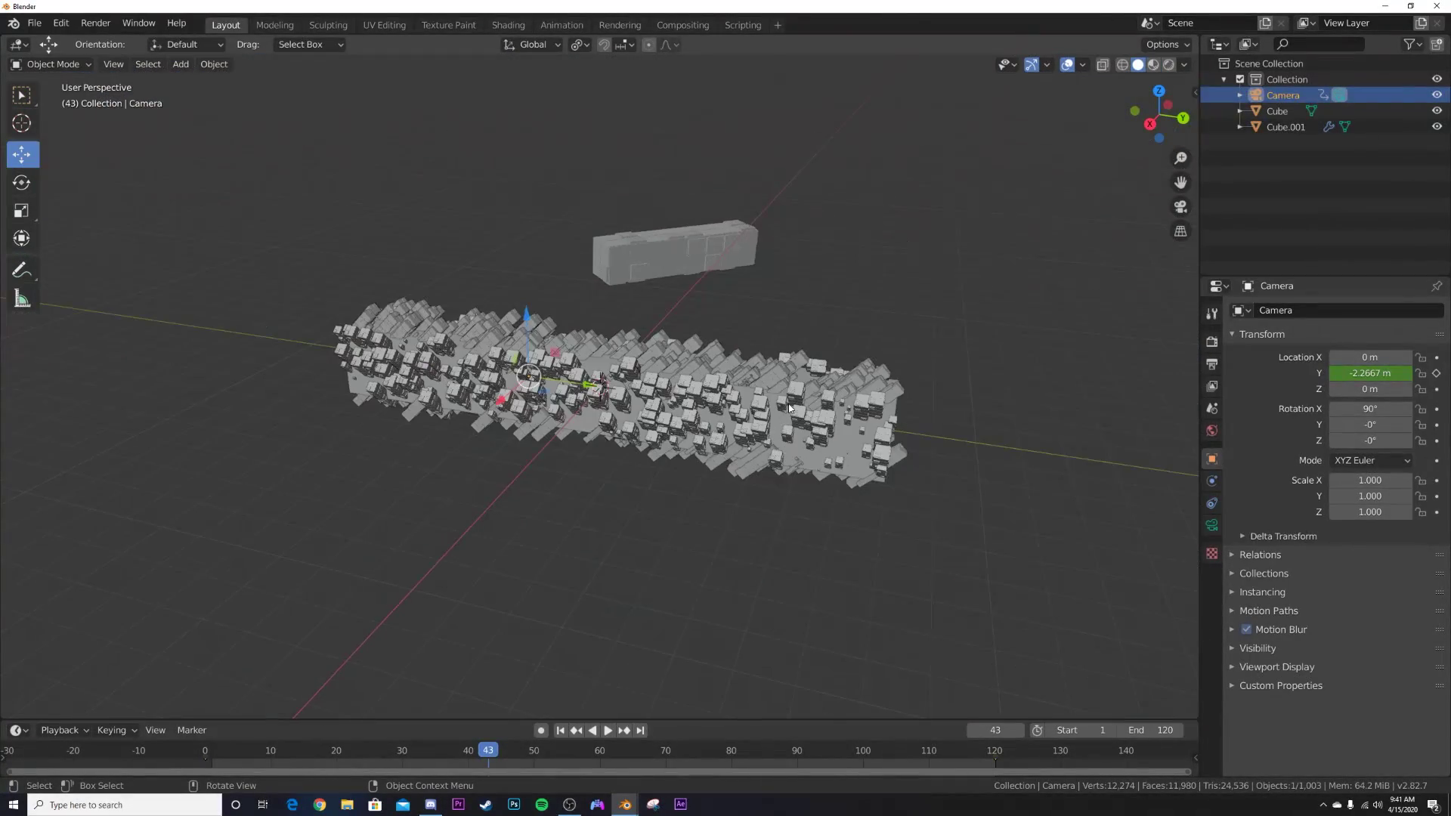
pyautogui.click(788, 409)
pyautogui.press('m')
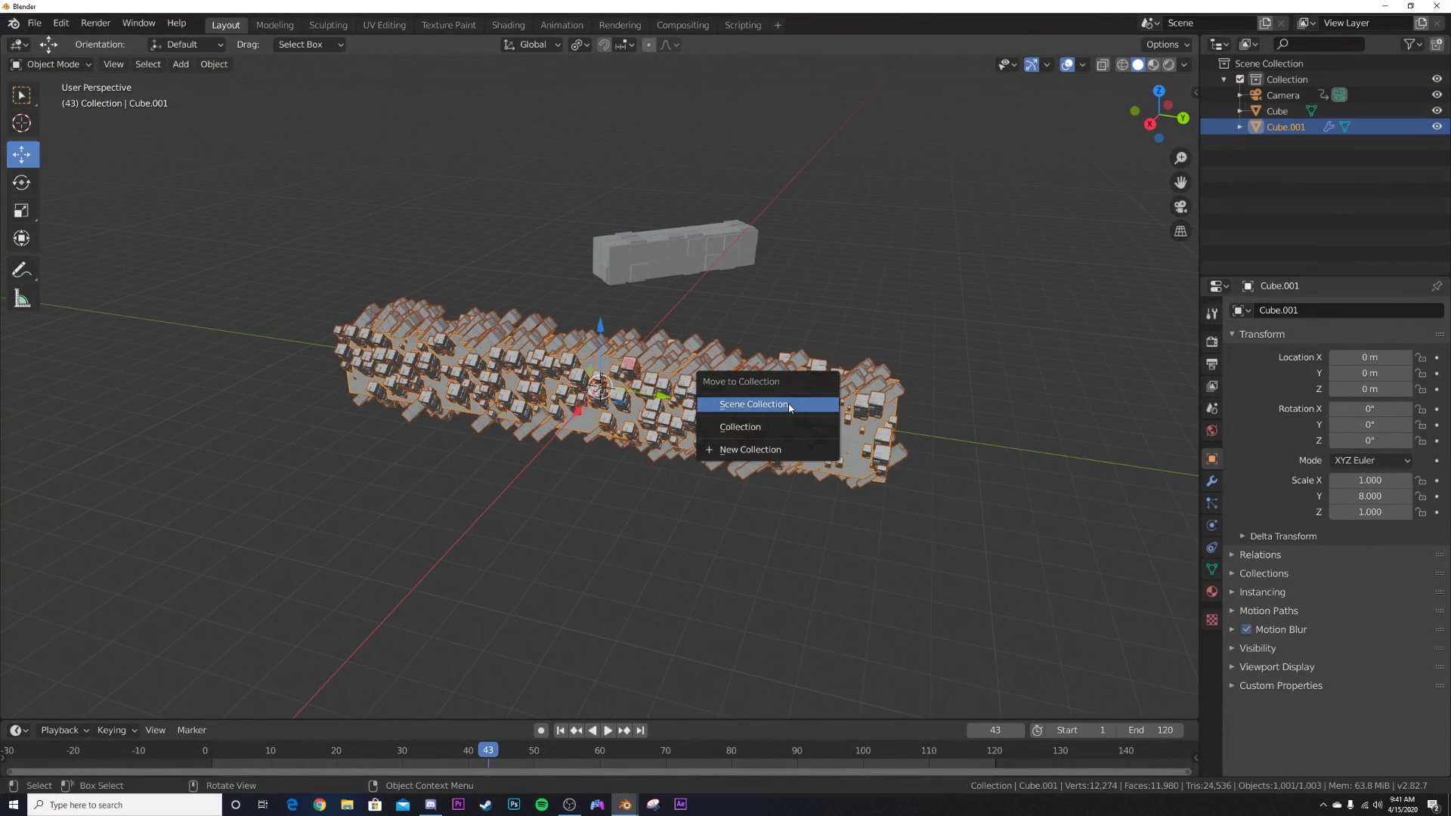
pyautogui.click(735, 452)
pyautogui.click(738, 462)
pyautogui.click(703, 509)
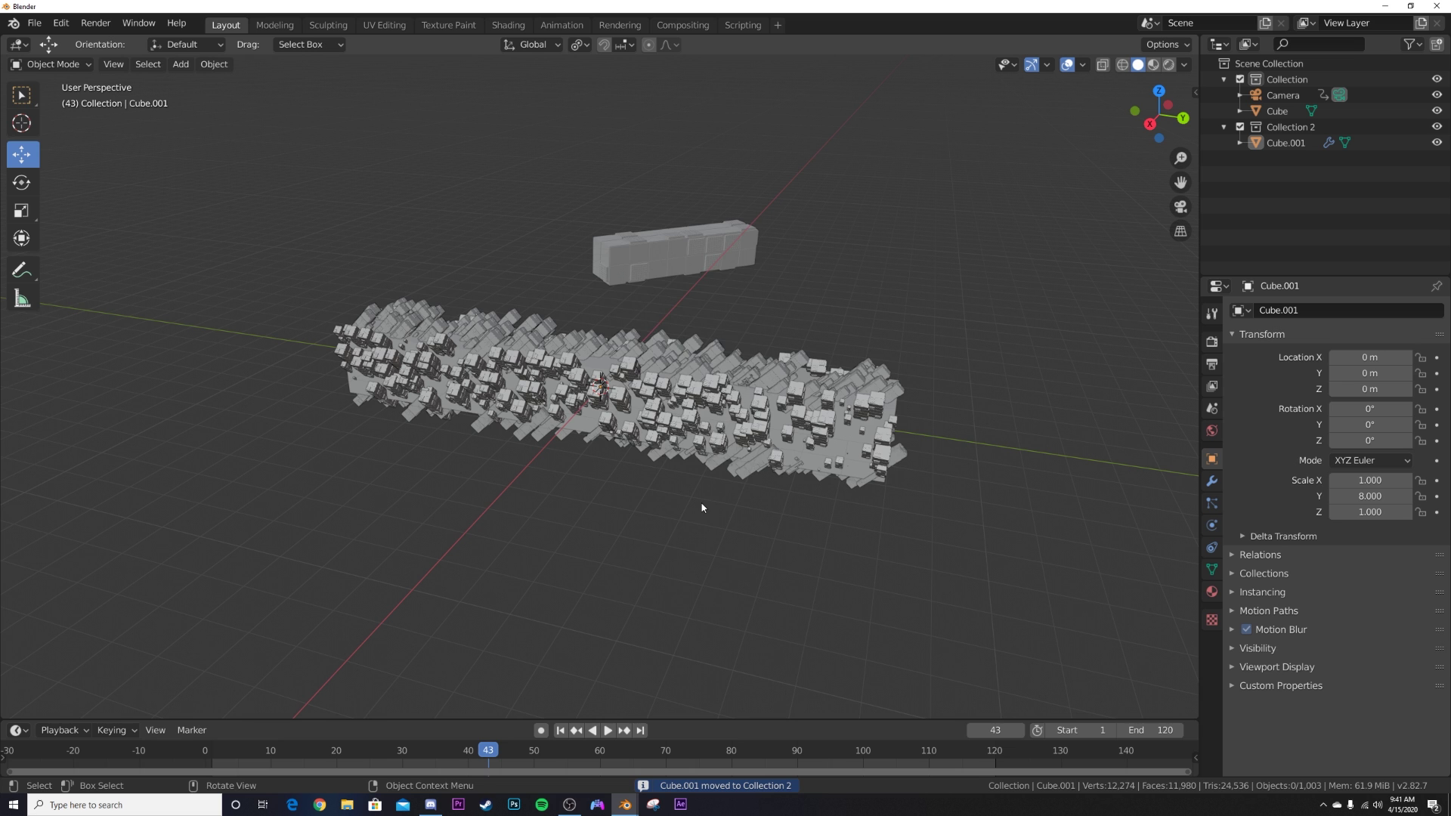
# Step: Add a collection instance of Collection 2 and move it 16 m along Y to extend the corridor
pyautogui.hotkey('shift', 'a')
pyautogui.moveTo(650, 580)
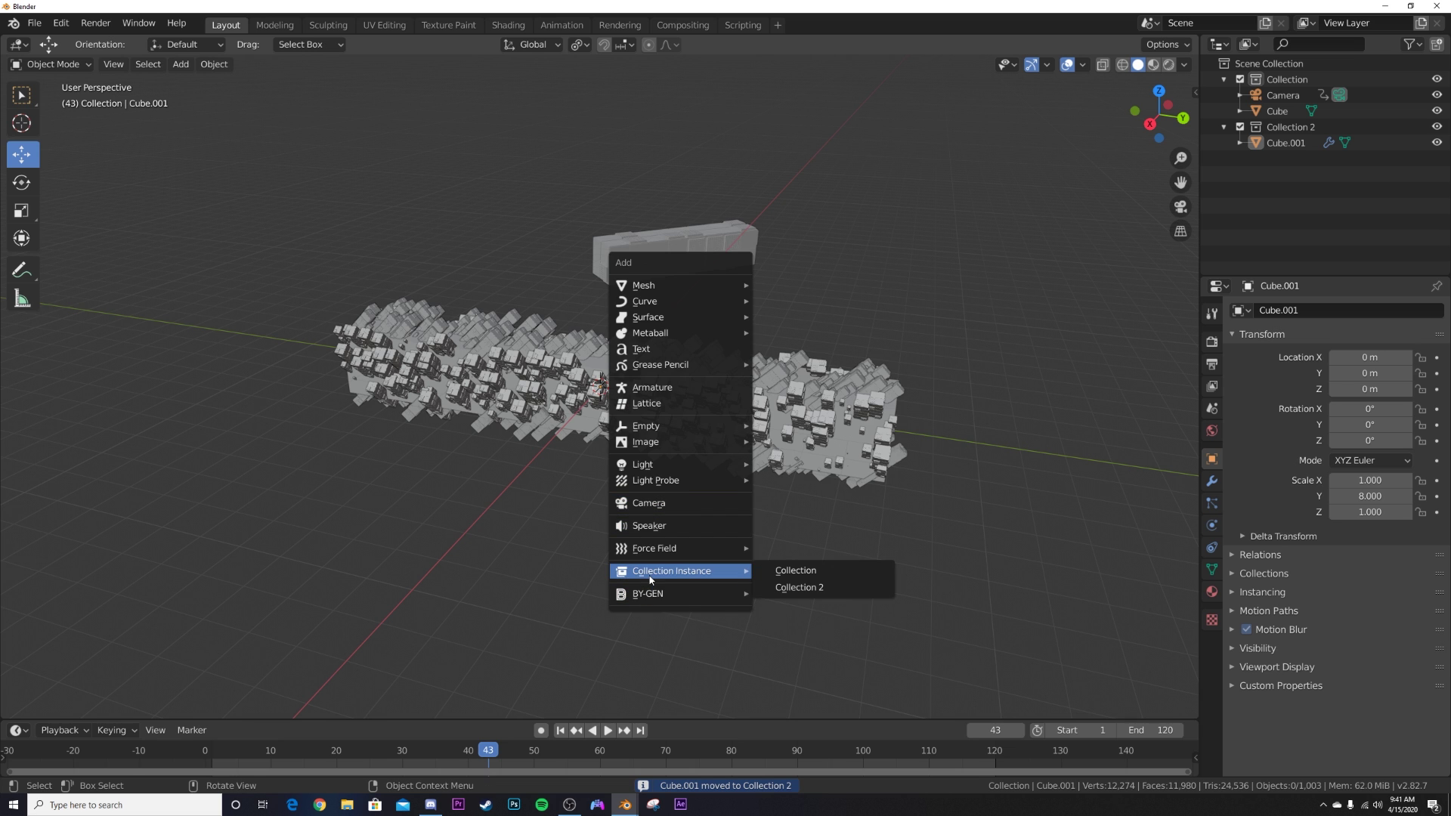
pyautogui.click(810, 596)
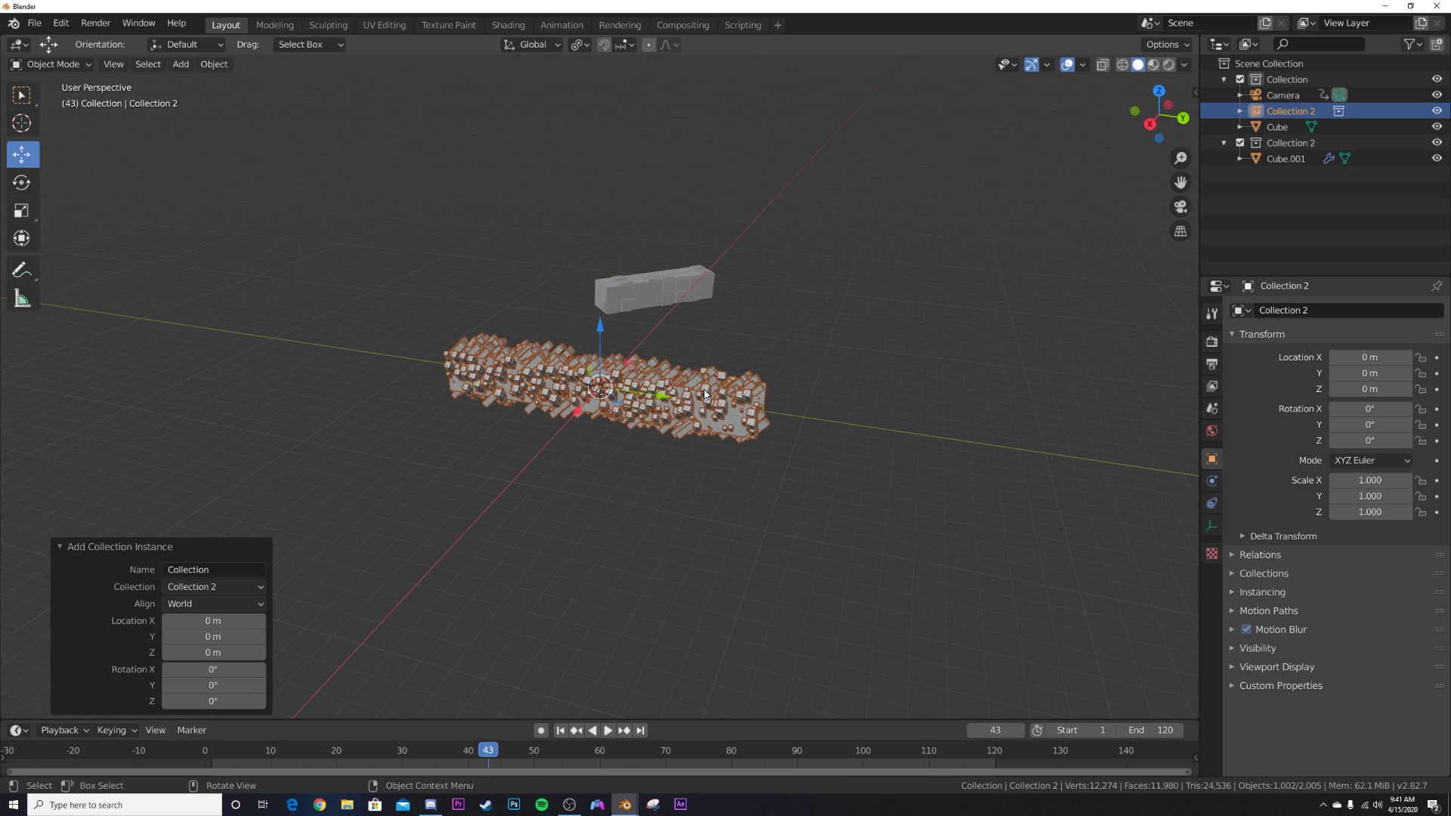
pyautogui.moveTo(663, 396); pyautogui.dragTo(1017, 461)
pyautogui.hotkey('ctrl', 'z')
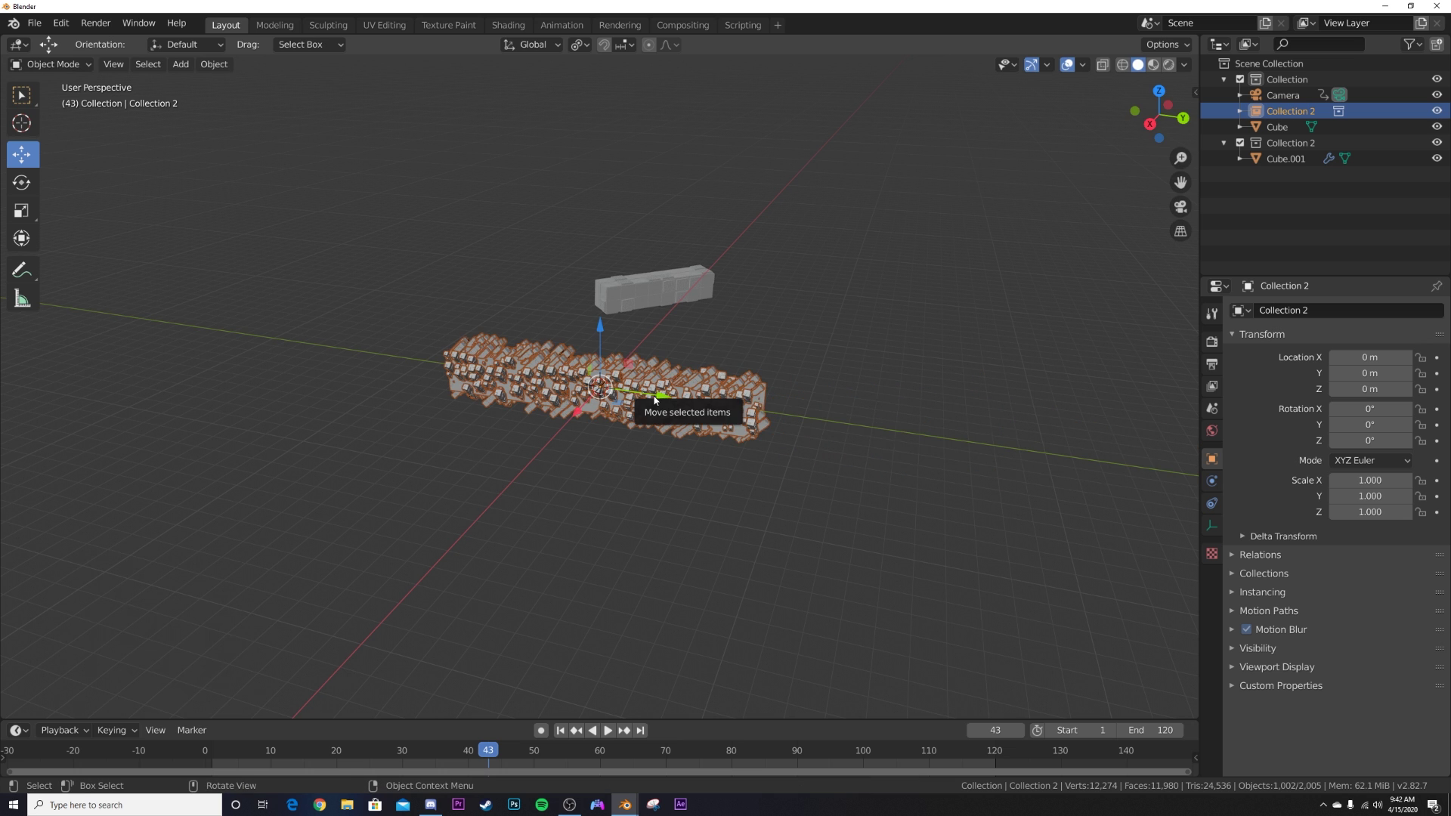
pyautogui.moveTo(661, 399); pyautogui.dragTo(990, 473)
pyautogui.keyDown('shift'); pyautogui.moveTo(974, 473); pyautogui.dragTo(630, 476, button='middle'); pyautogui.keyUp('shift')
pyautogui.moveTo(684, 477); pyautogui.dragTo(582, 479, button='middle')
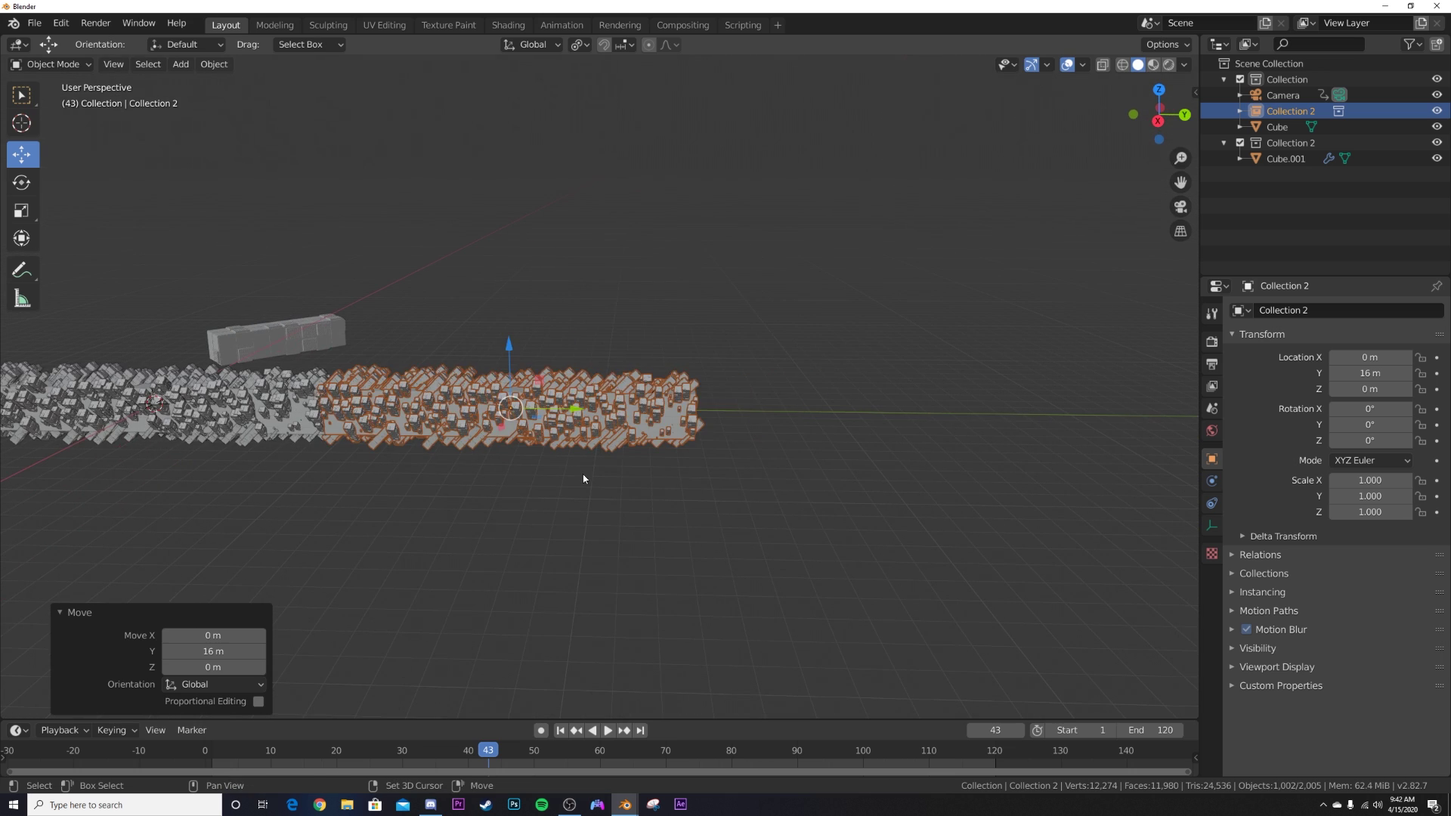
# Step: Duplicate the corridor instance and move the copy another 16 m along Y, to 32 m
pyautogui.hotkey('shift', 'd')
pyautogui.scroll(-4, 625, 402)
pyautogui.keyDown('ctrl'); pyautogui.moveTo(629, 401); pyautogui.dragTo(833, 416); pyautogui.keyUp('ctrl')
pyautogui.click(824, 417)
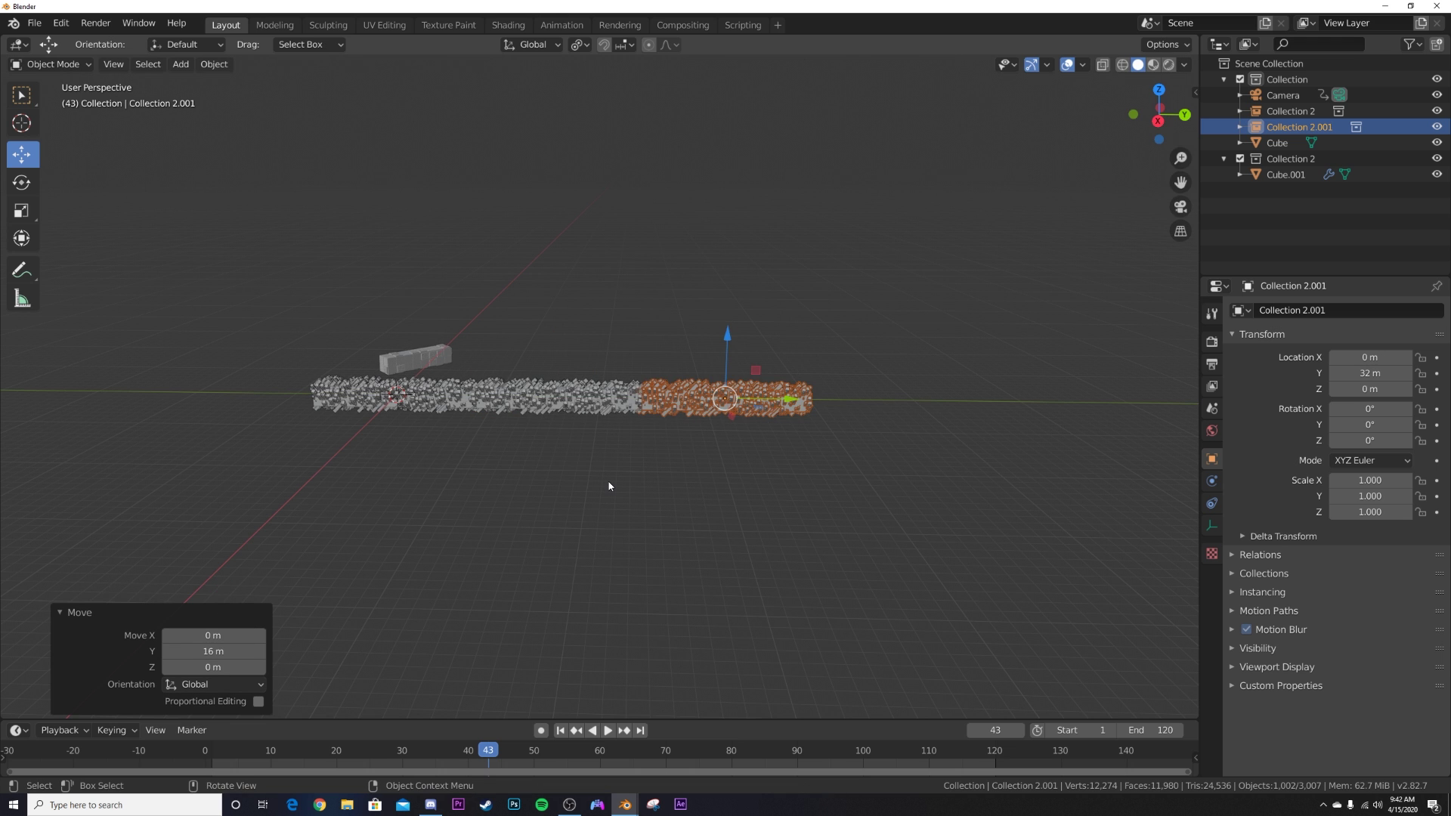
# Step: Play the extended corridor's animation through the camera in Material Preview shading with the viewport overlays hidden
pyautogui.press('KP_0')
pyautogui.press('z')
pyautogui.click(606, 432)
pyautogui.press('z')
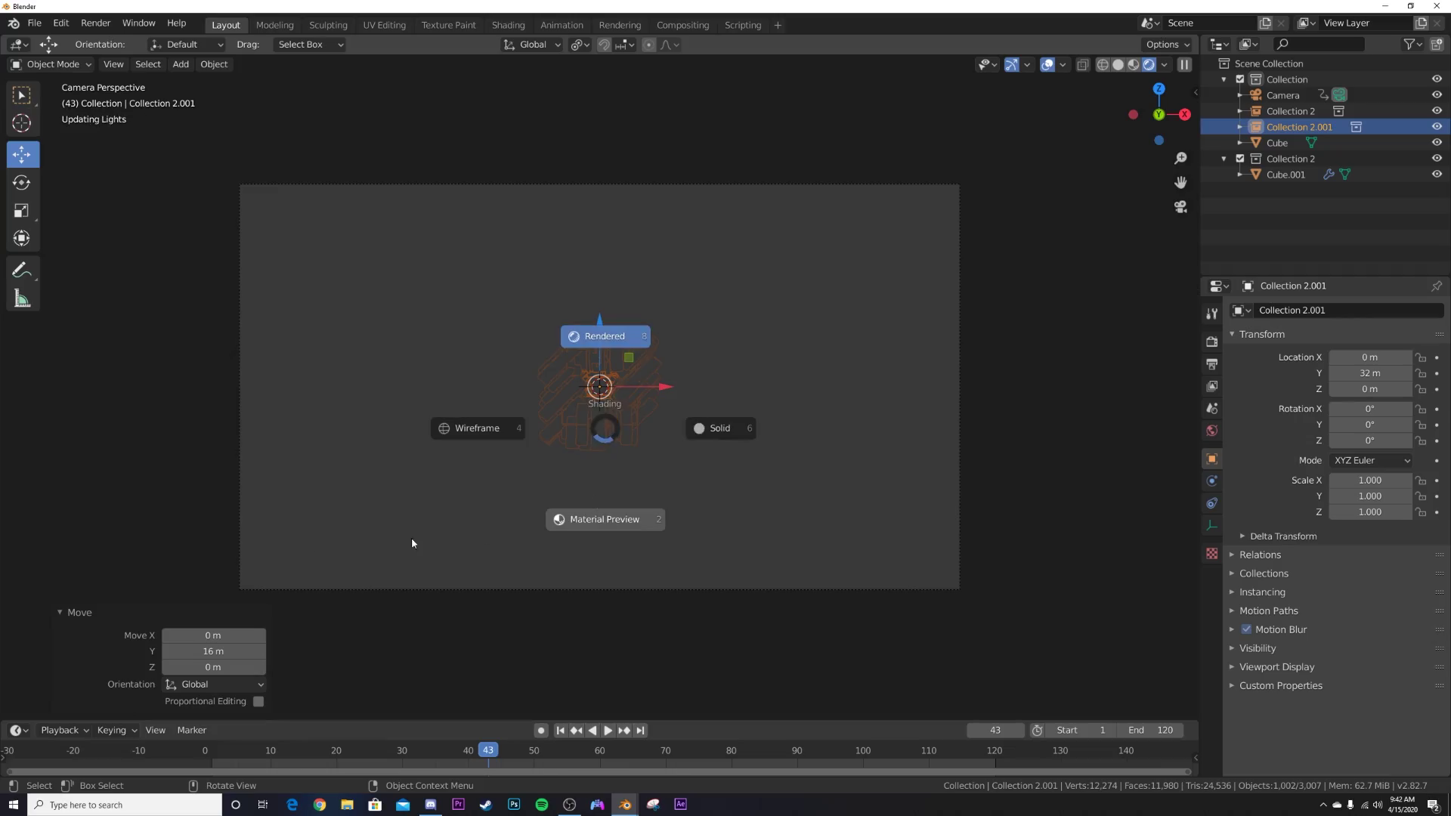
pyautogui.click(454, 517)
pyautogui.press('space')
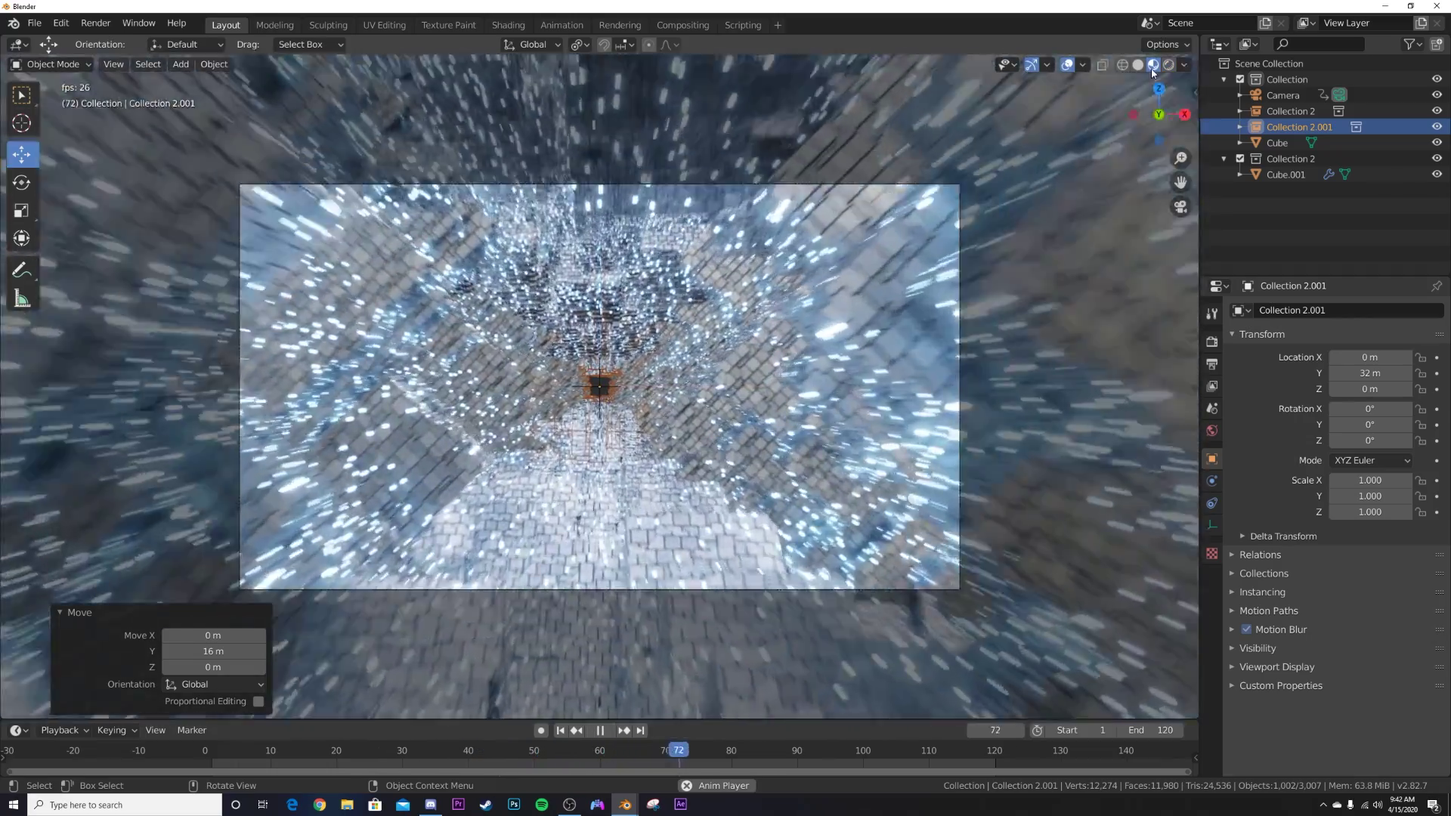
pyautogui.scroll(3, 1051, 137)
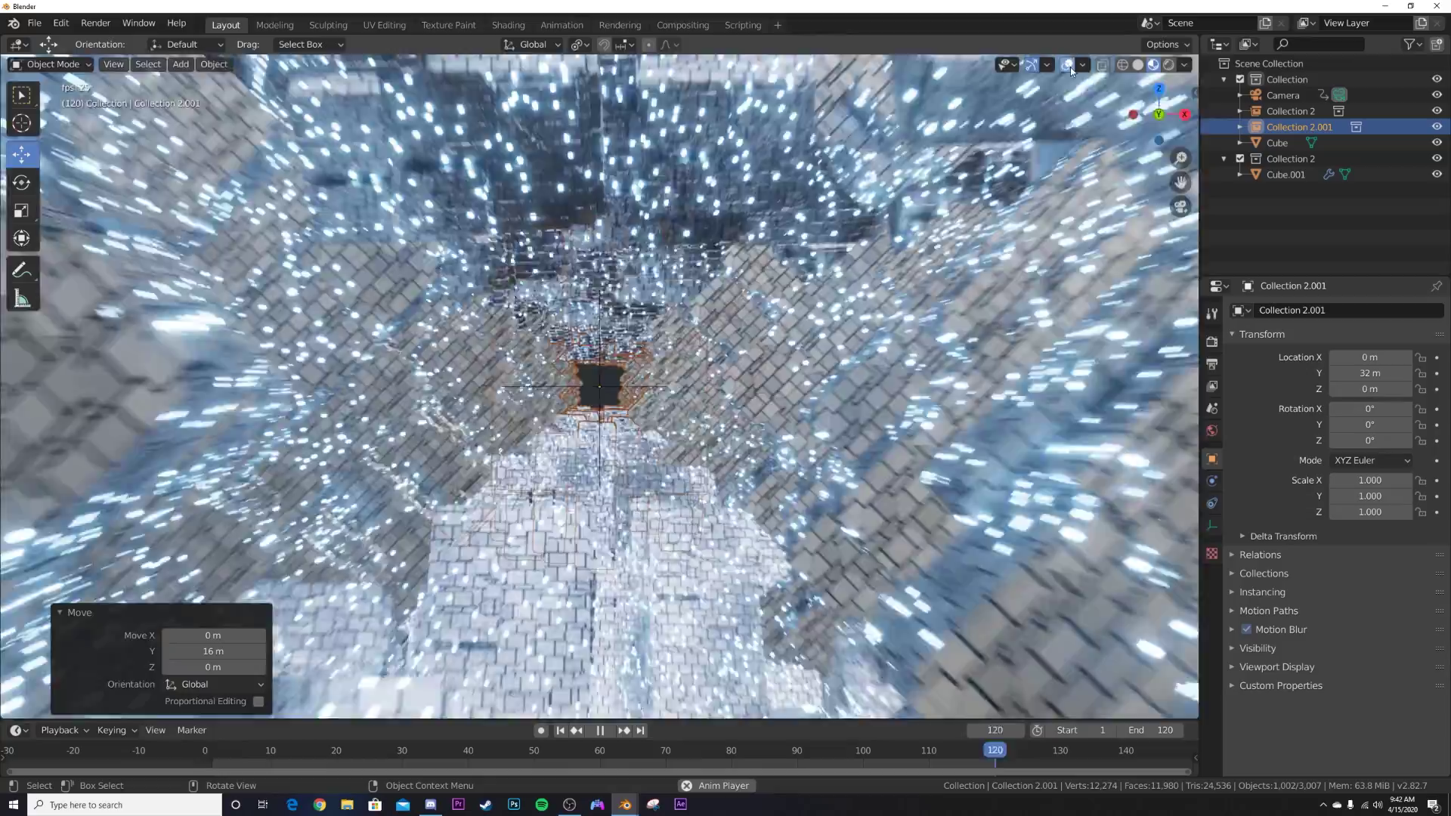
pyautogui.click(1066, 65)
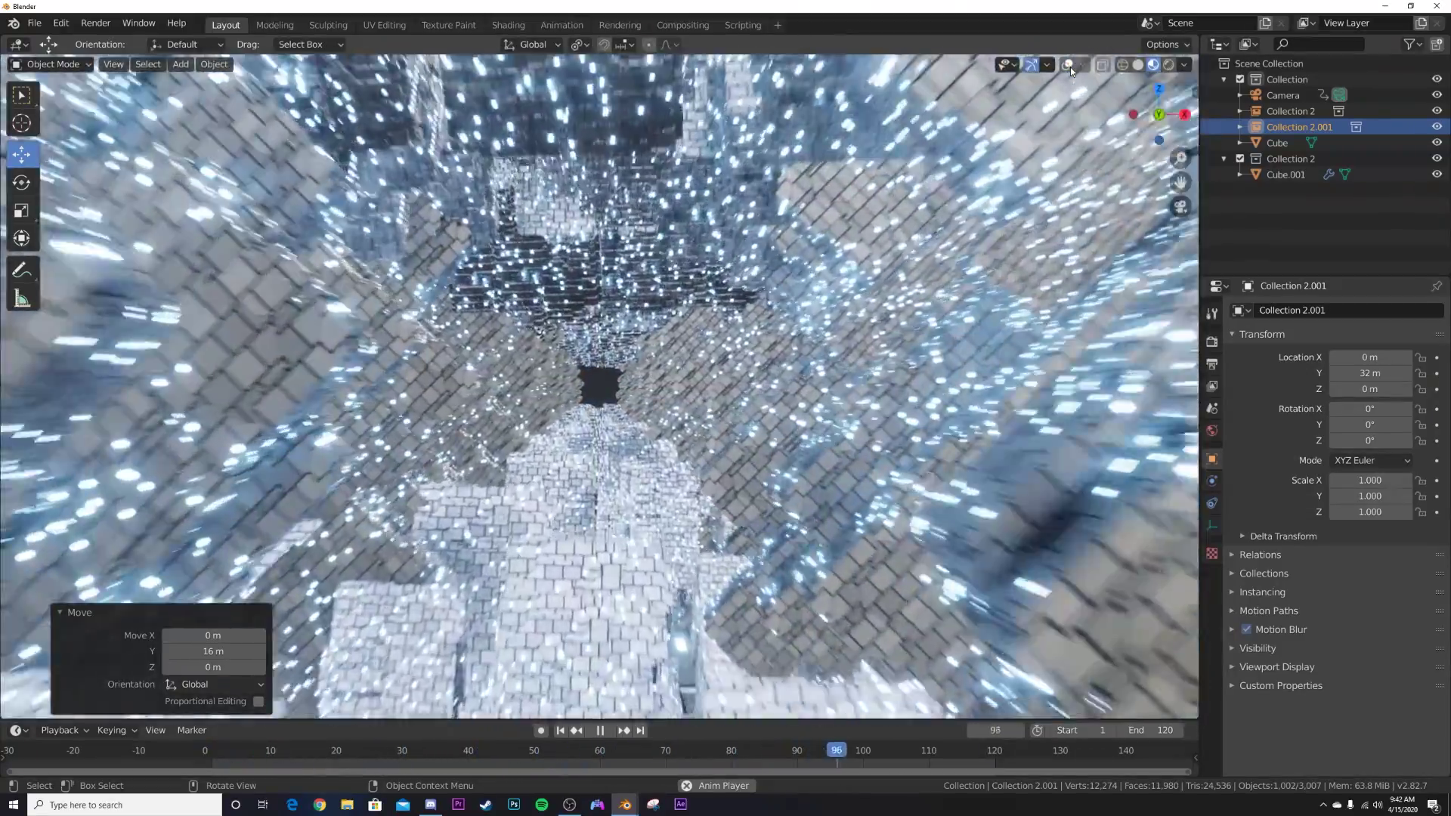
pyautogui.press('space')
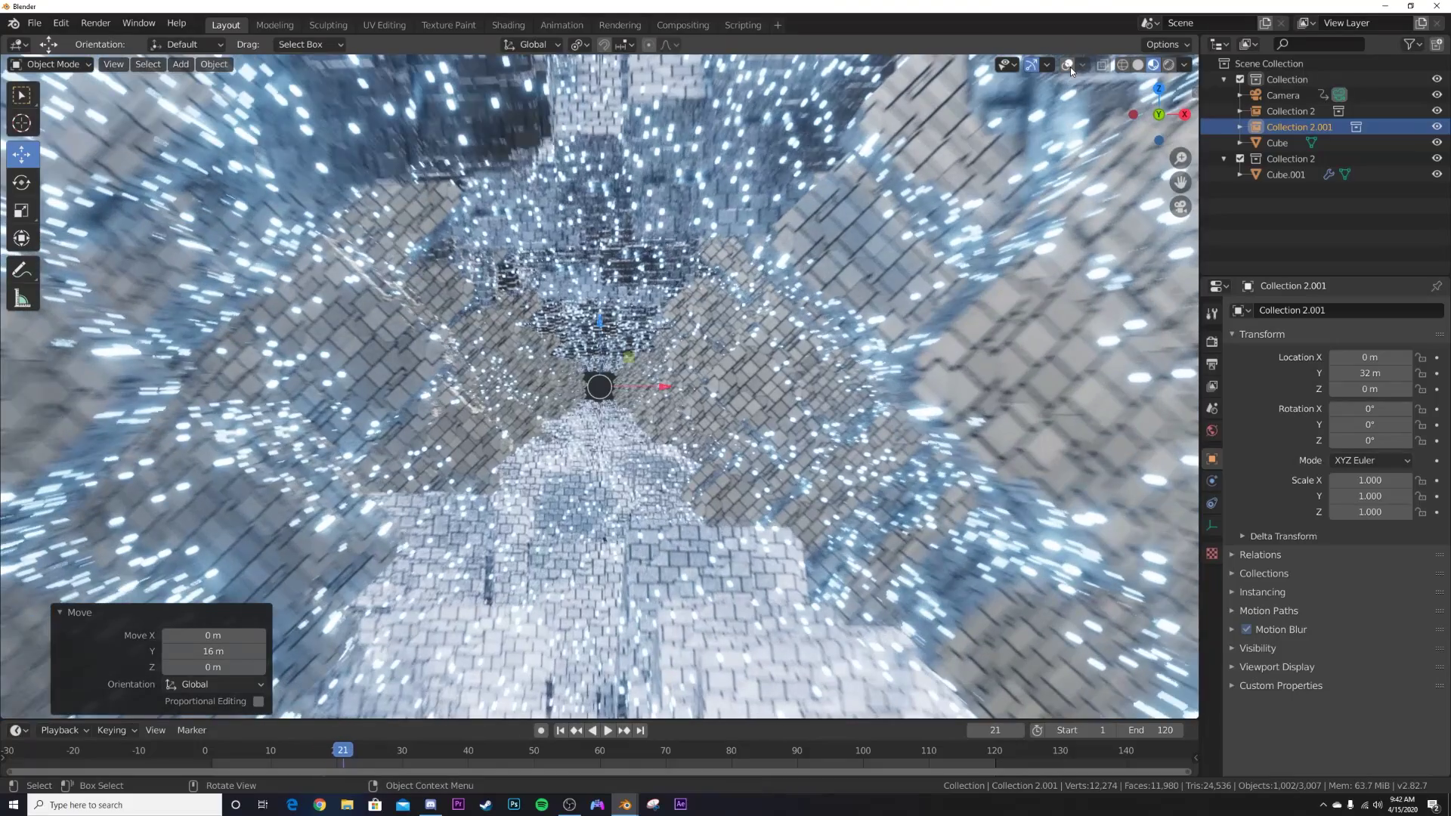
# Step: Rewind the animation to frame 1 and view the corridor from outside in Solid shading
pyautogui.click(561, 731)
pyautogui.moveTo(669, 587); pyautogui.dragTo(632, 587, button='middle')
pyautogui.scroll(-4, 631, 587)
pyautogui.press('z')
pyautogui.click(690, 564)
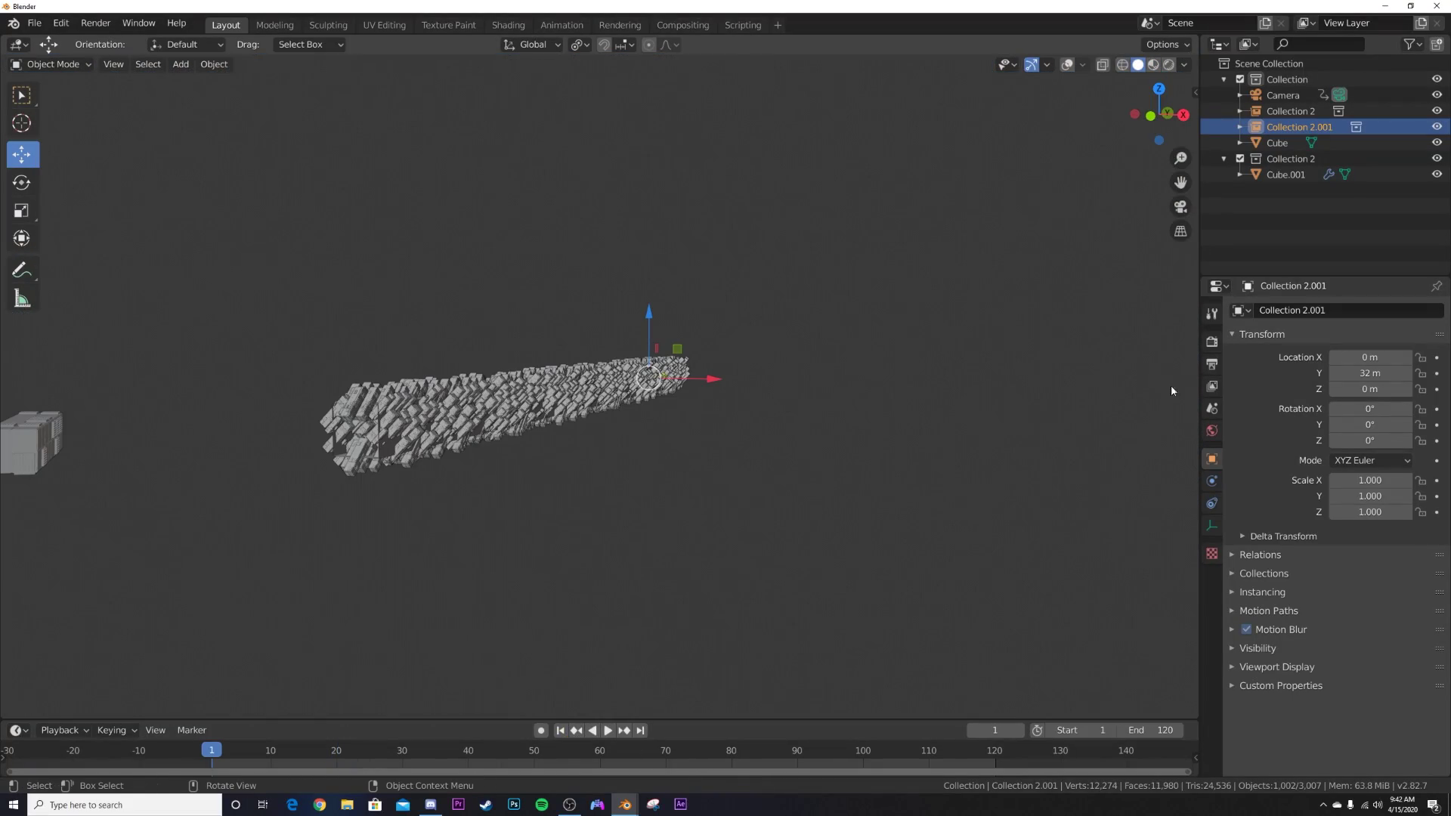
# Step: Set the render engine to Eevee and turn off Motion Blur
pyautogui.click(1212, 342)
pyautogui.scroll(1, 1385, 341)
pyautogui.click(1362, 310)
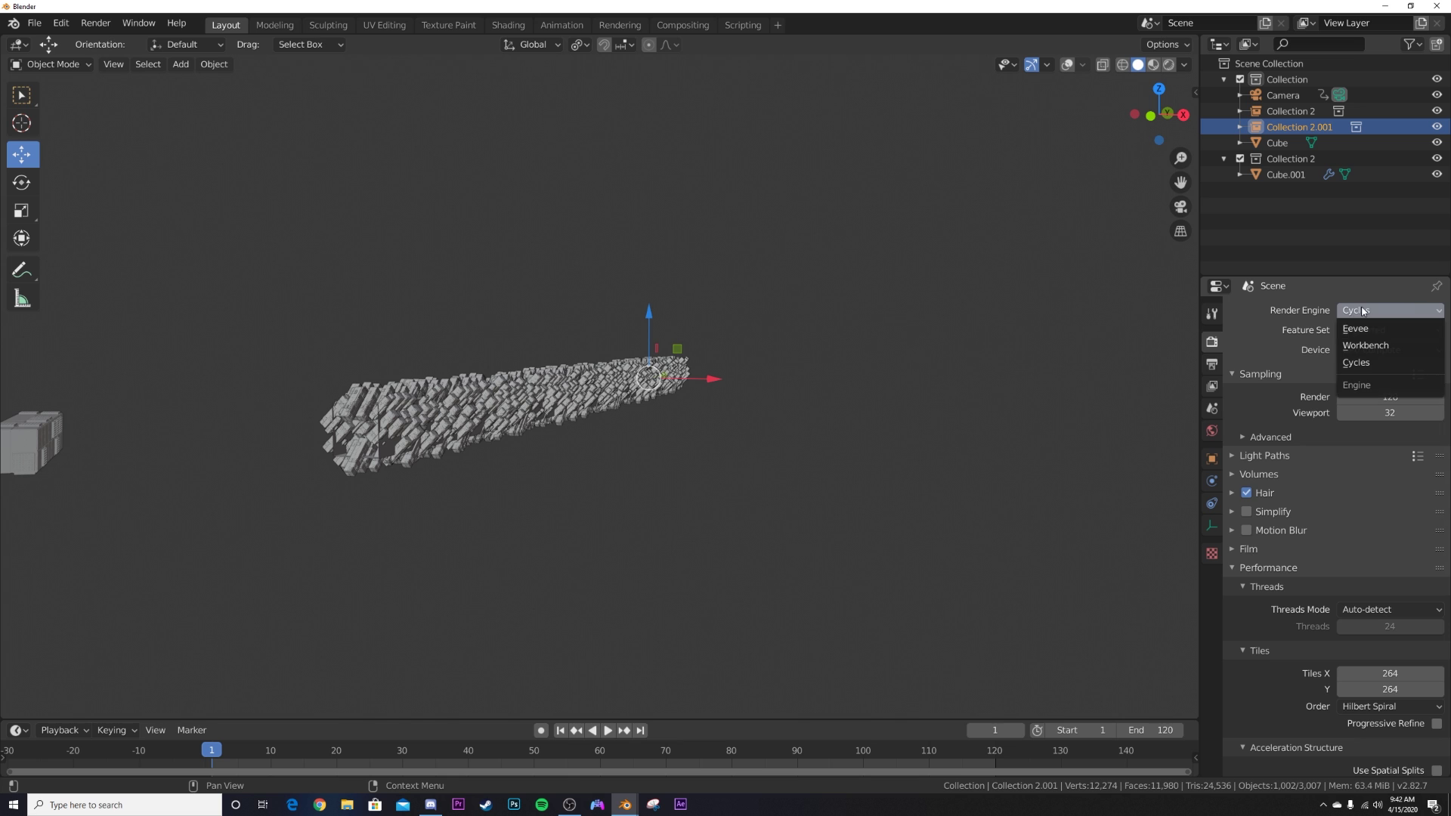
pyautogui.click(1364, 329)
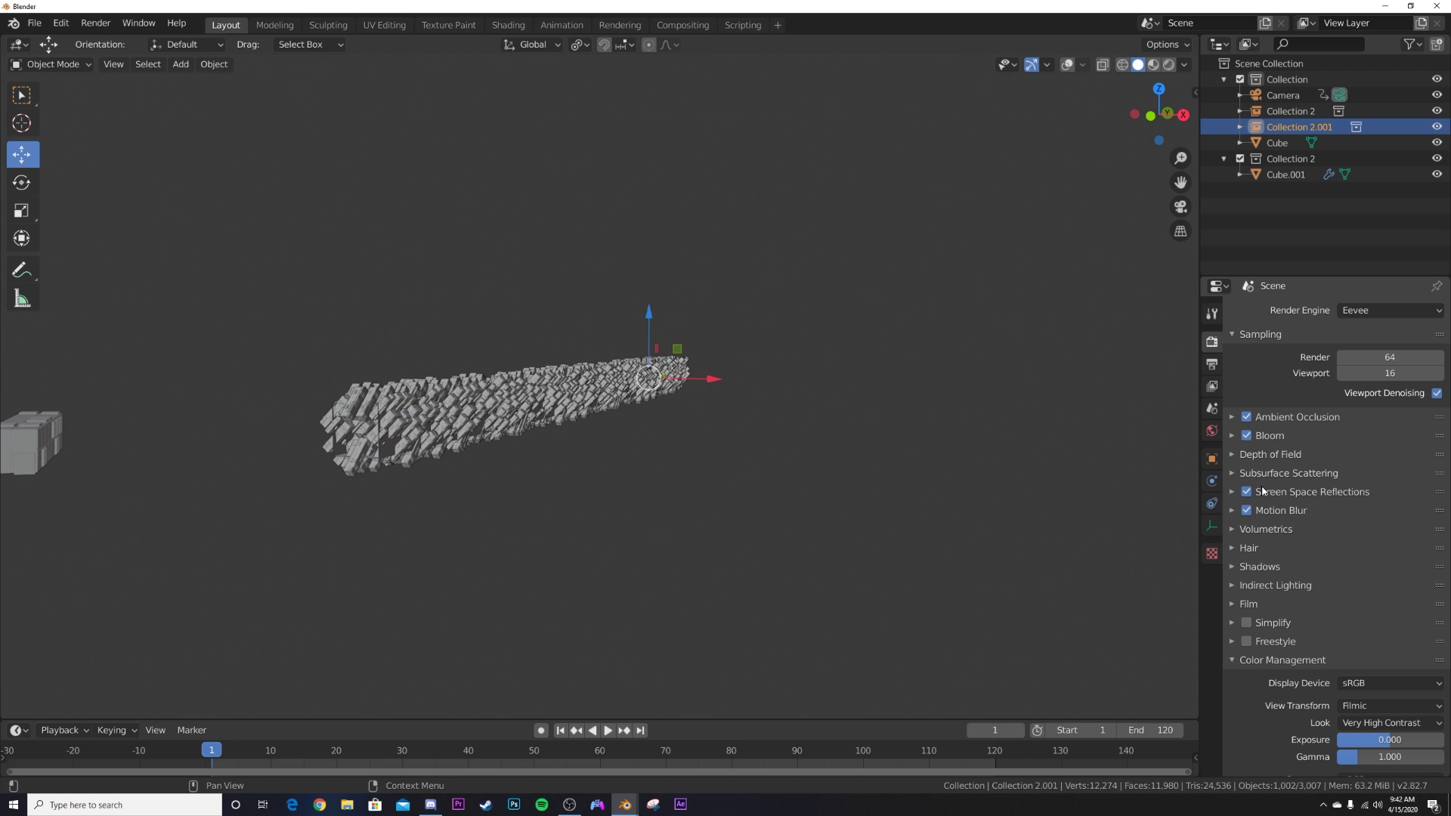
# Step: Look through the camera and set its focal length to 14.4 mm
pyautogui.moveTo(468, 408); pyautogui.dragTo(514, 446, button='middle')
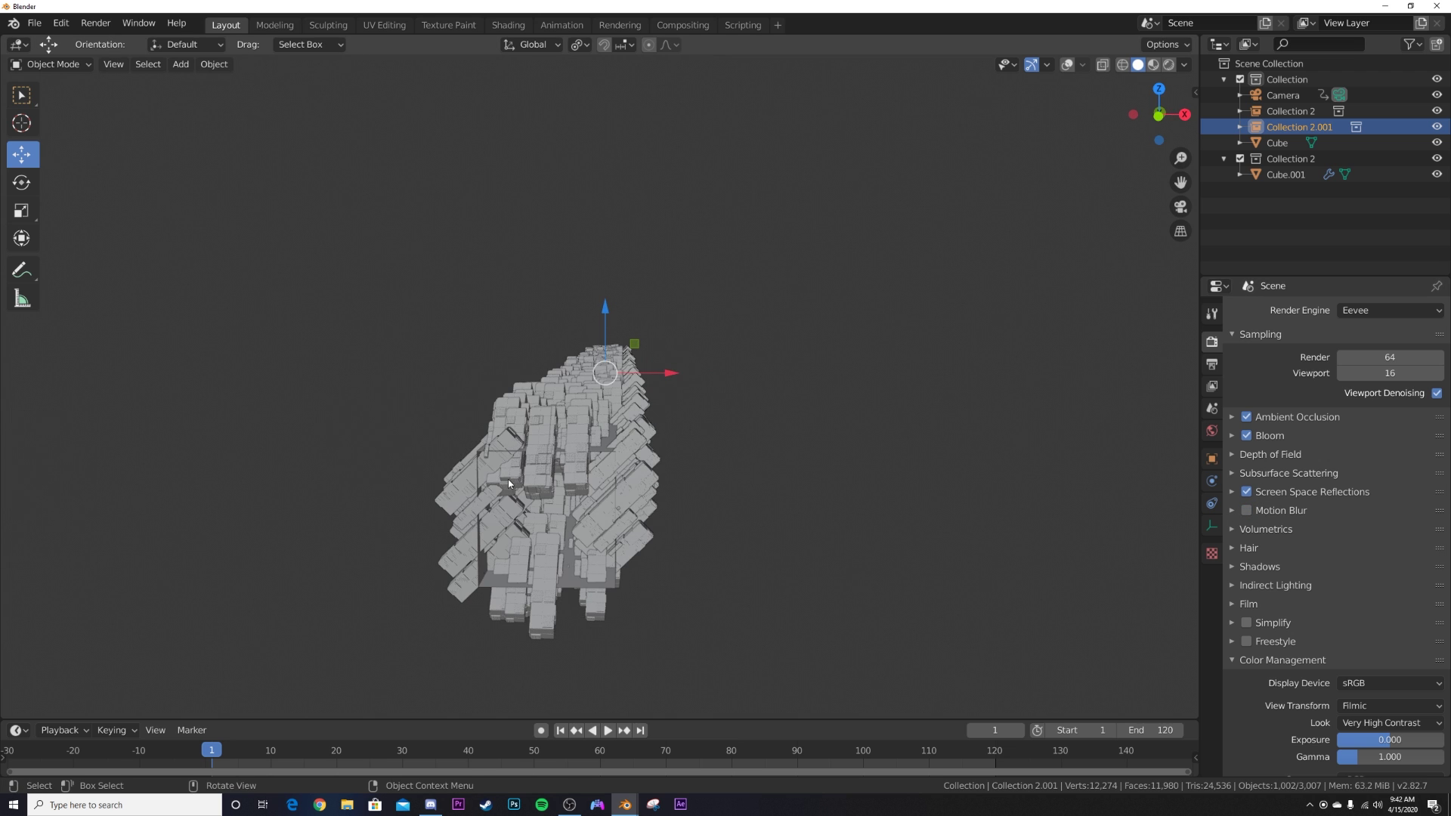
pyautogui.press('KP_0')
pyautogui.click(1282, 94)
pyautogui.click(1212, 525)
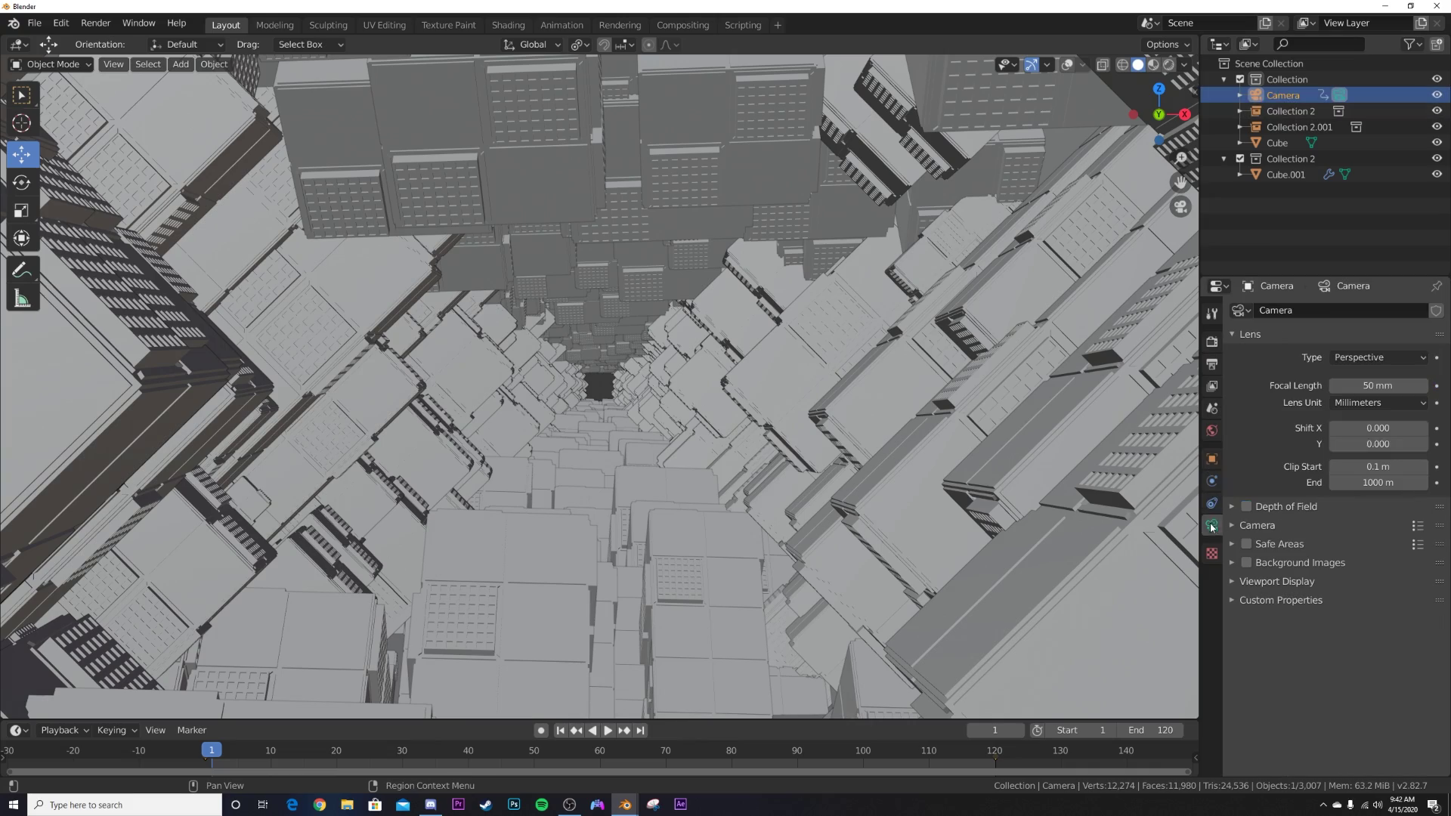
pyautogui.moveTo(1389, 386); pyautogui.dragTo(1260, 385)
# Step: Move the camera about -0.205 m along Z and -0.014 m along X, and tilt it about 4.58°
pyautogui.press('g')
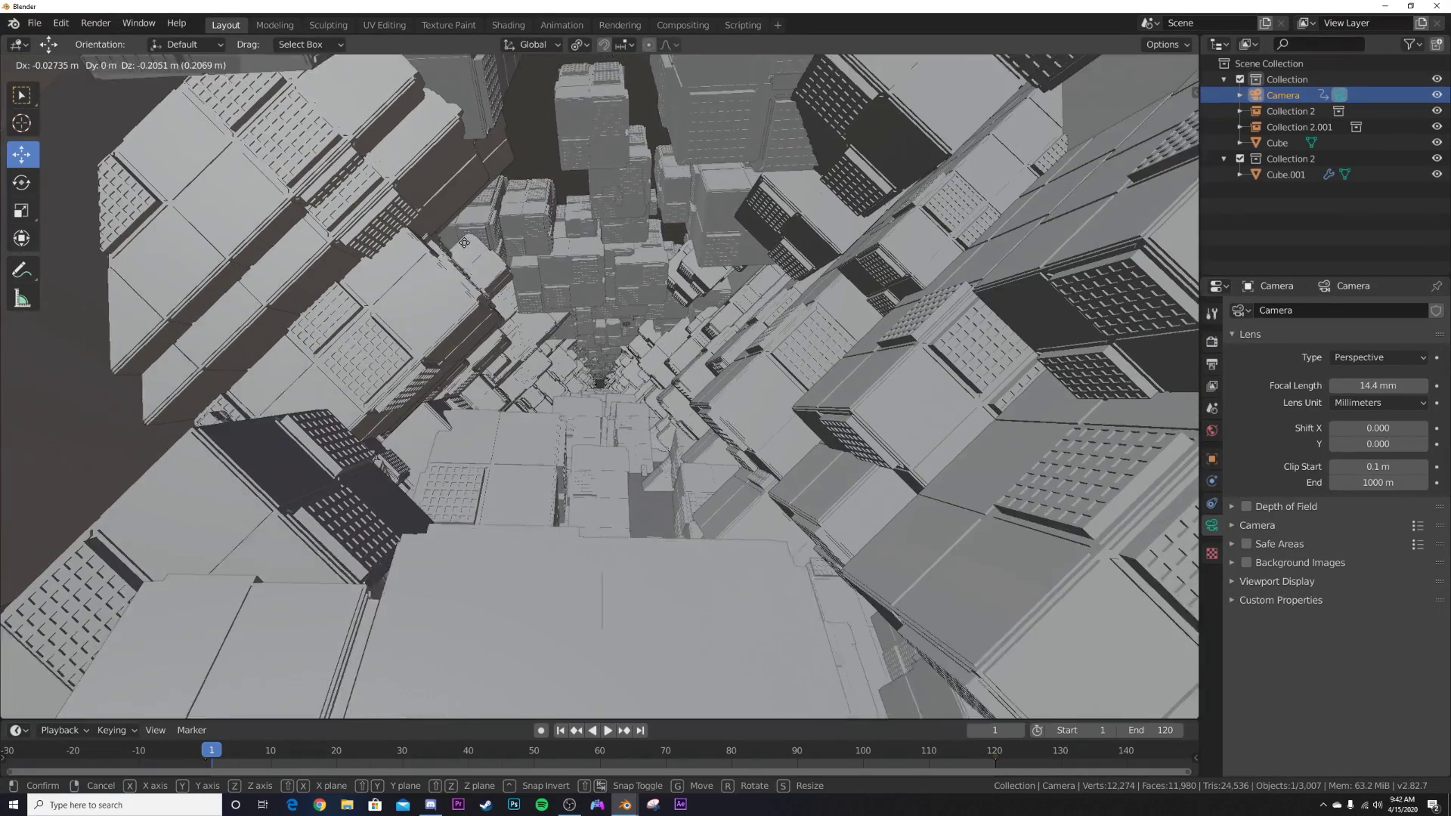
pyautogui.click(454, 264)
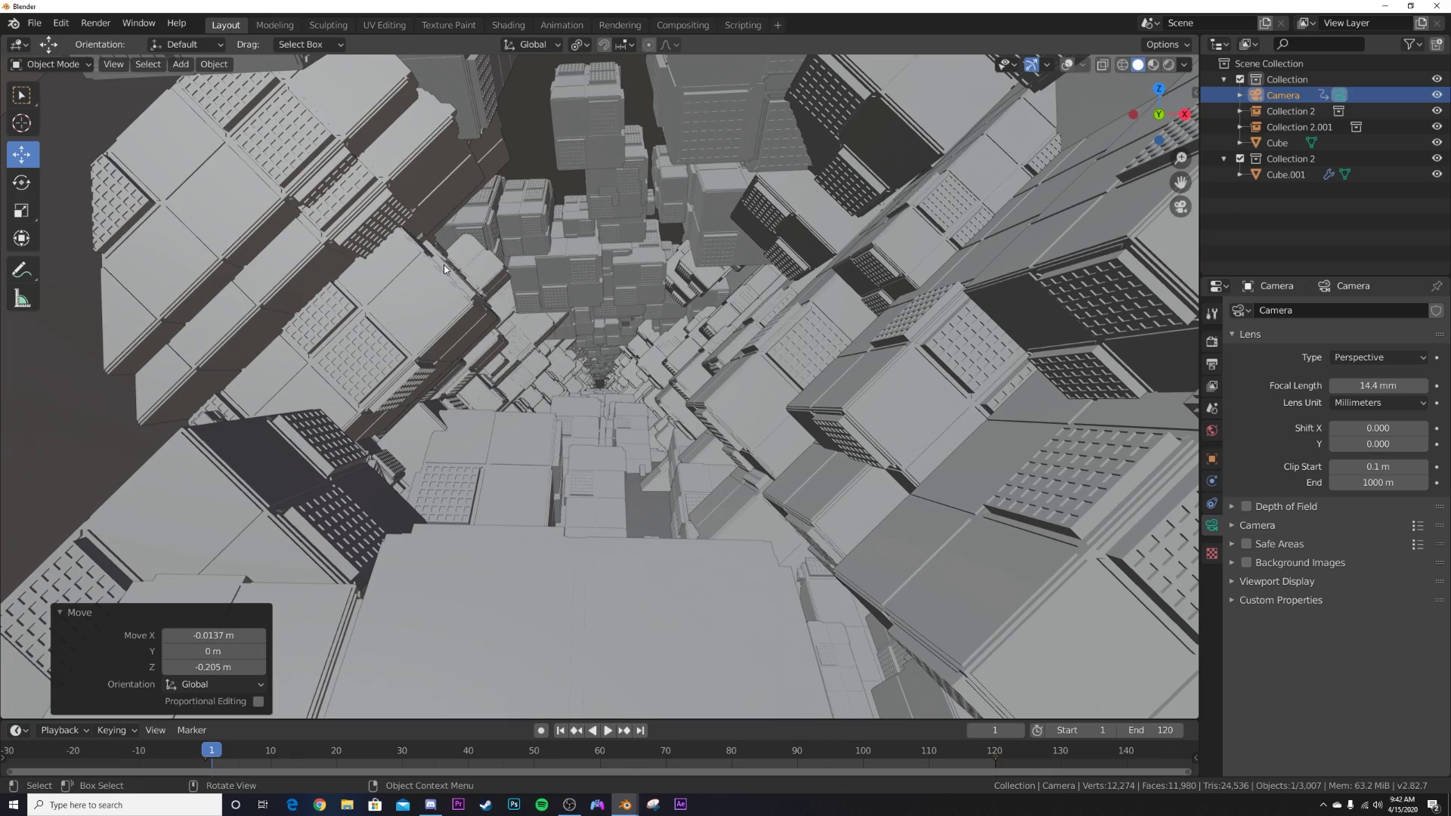
pyautogui.press('r')
pyautogui.press('r')
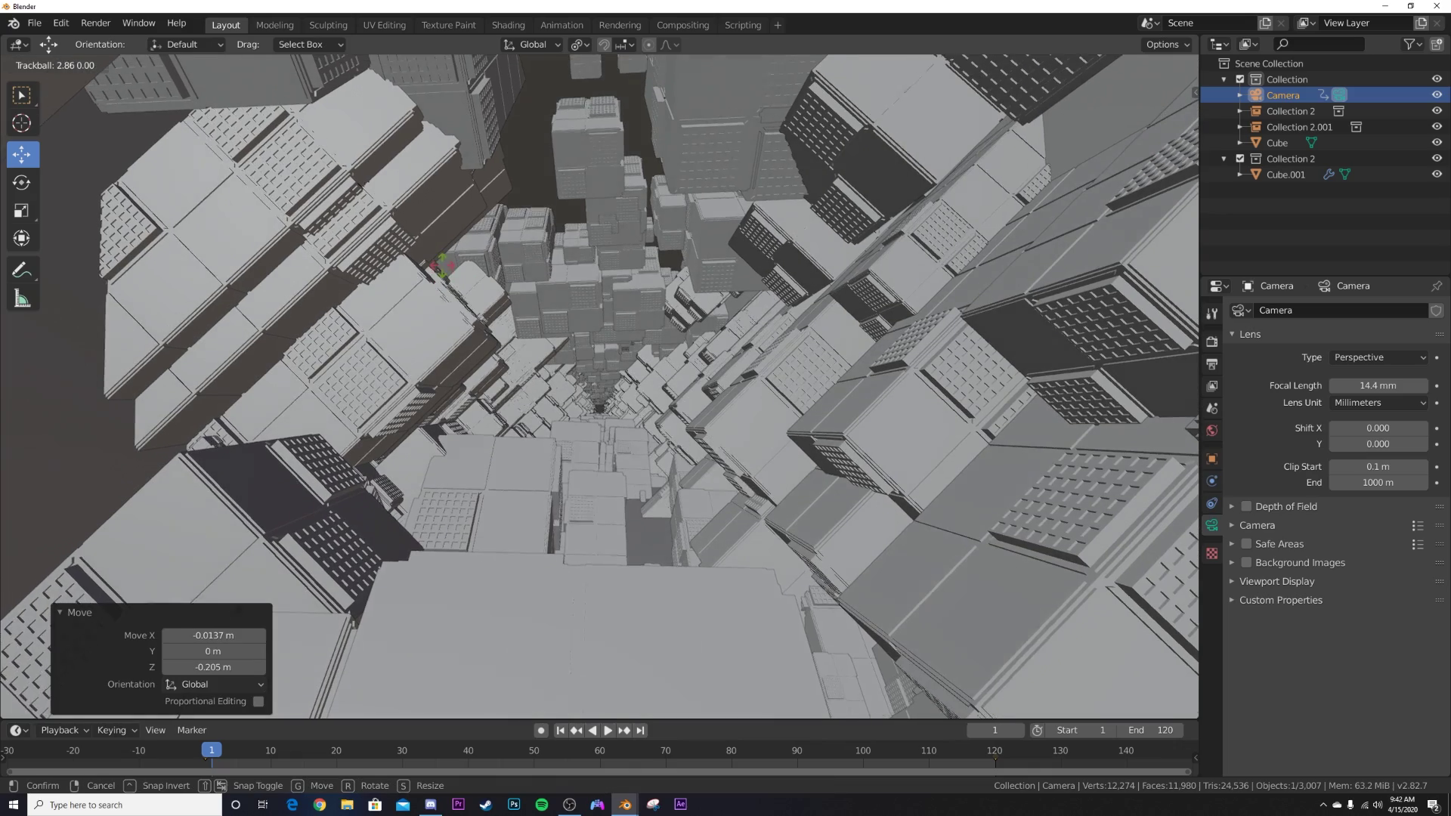
pyautogui.click(548, 541)
# Step: Play the animation to check the wider camera framing, and return to frame 1
pyautogui.press('space')
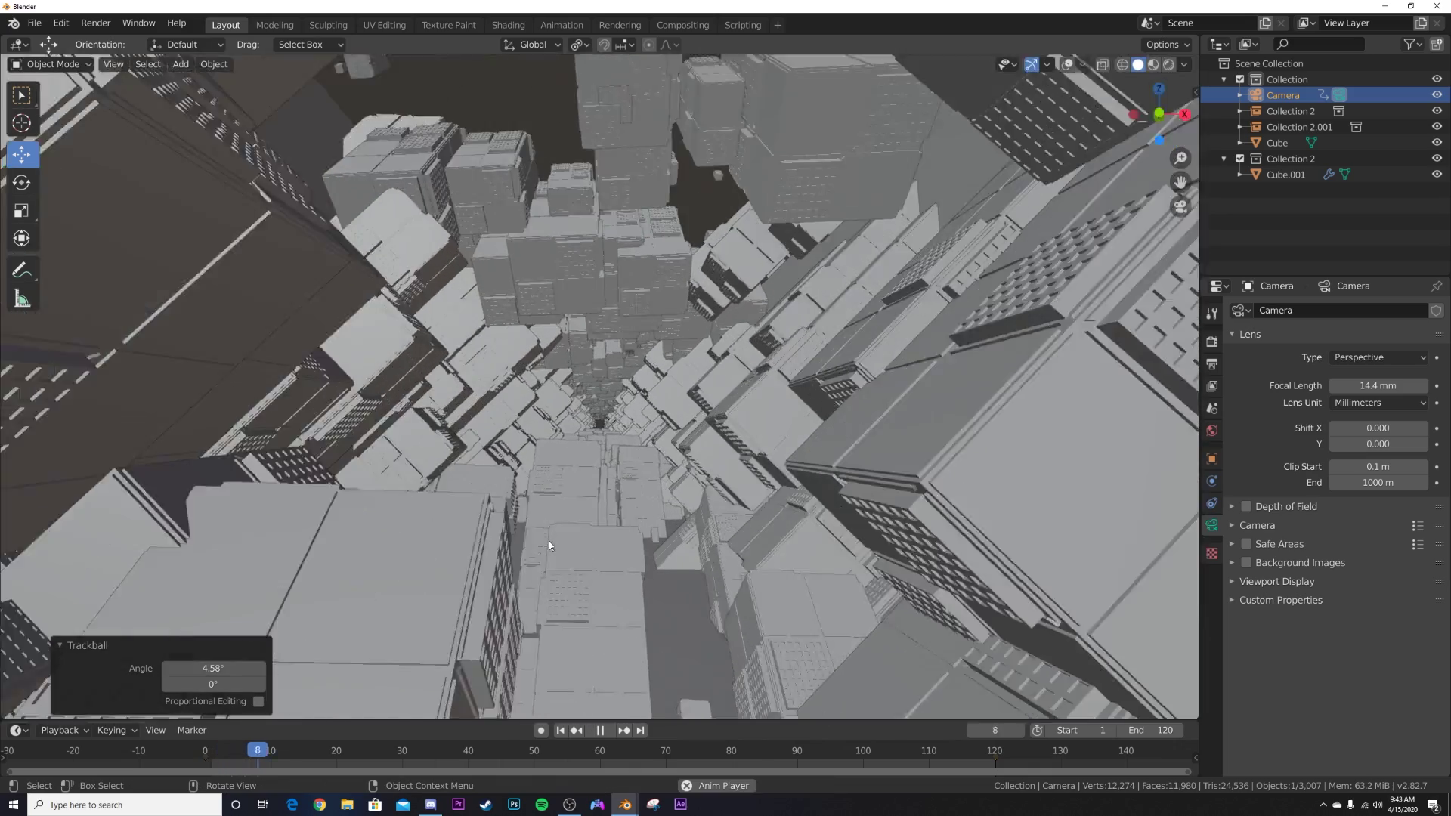
pyautogui.press('space')
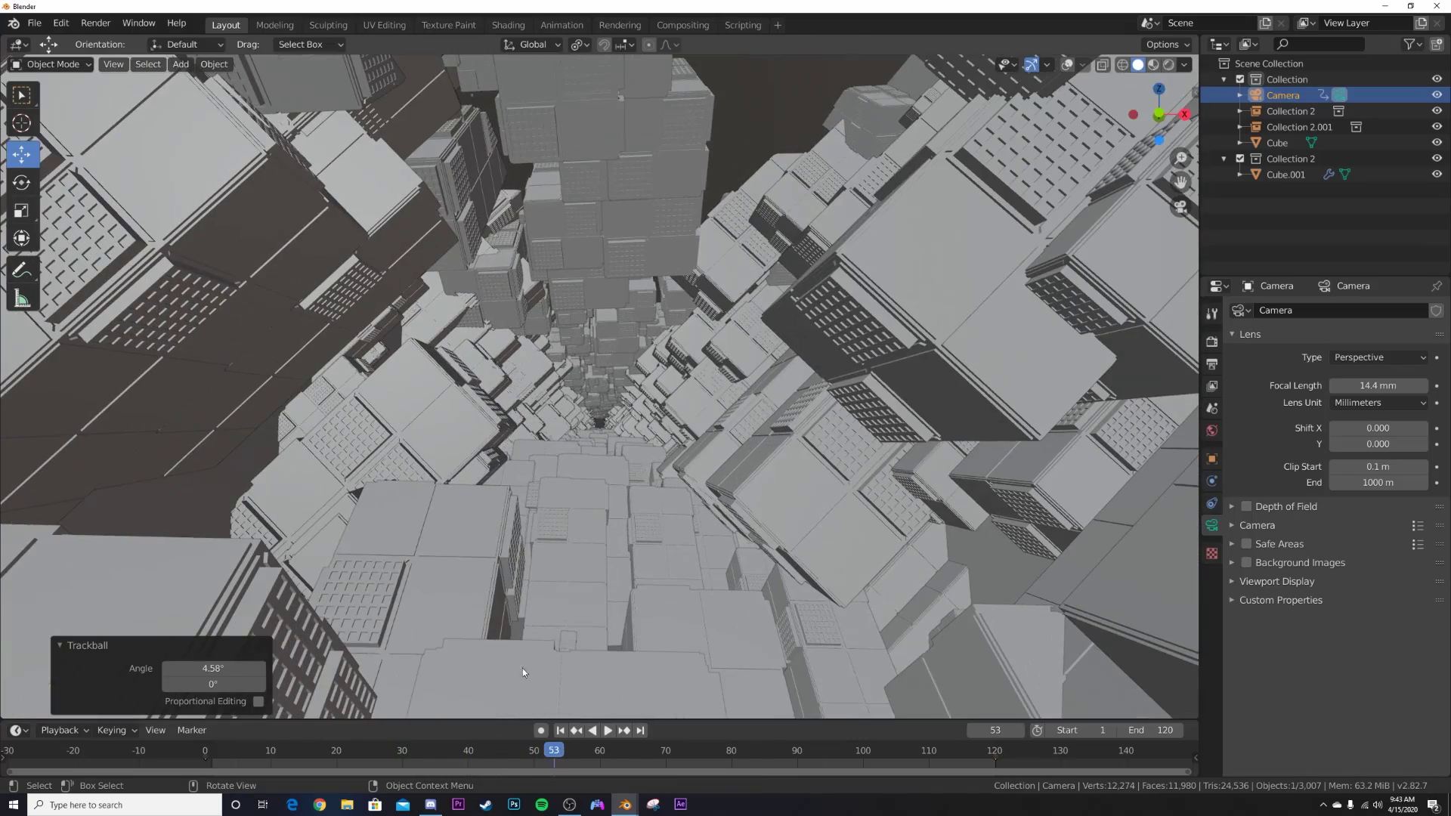
pyautogui.click(560, 730)
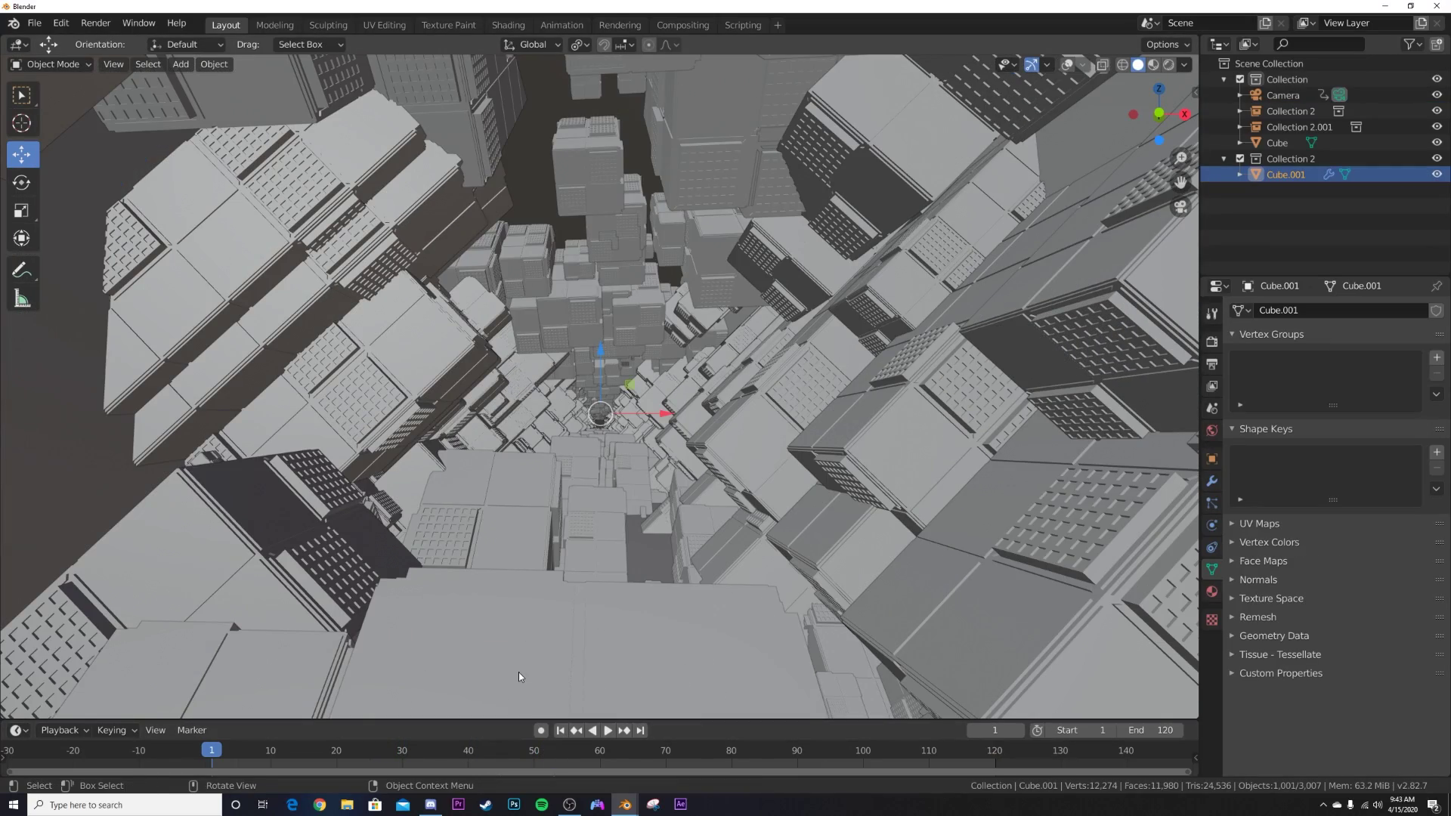
# Step: Keyframe the source Cube's Y rotation at 0° on frame 0 and at 360° on frame 120
pyautogui.press('Left')
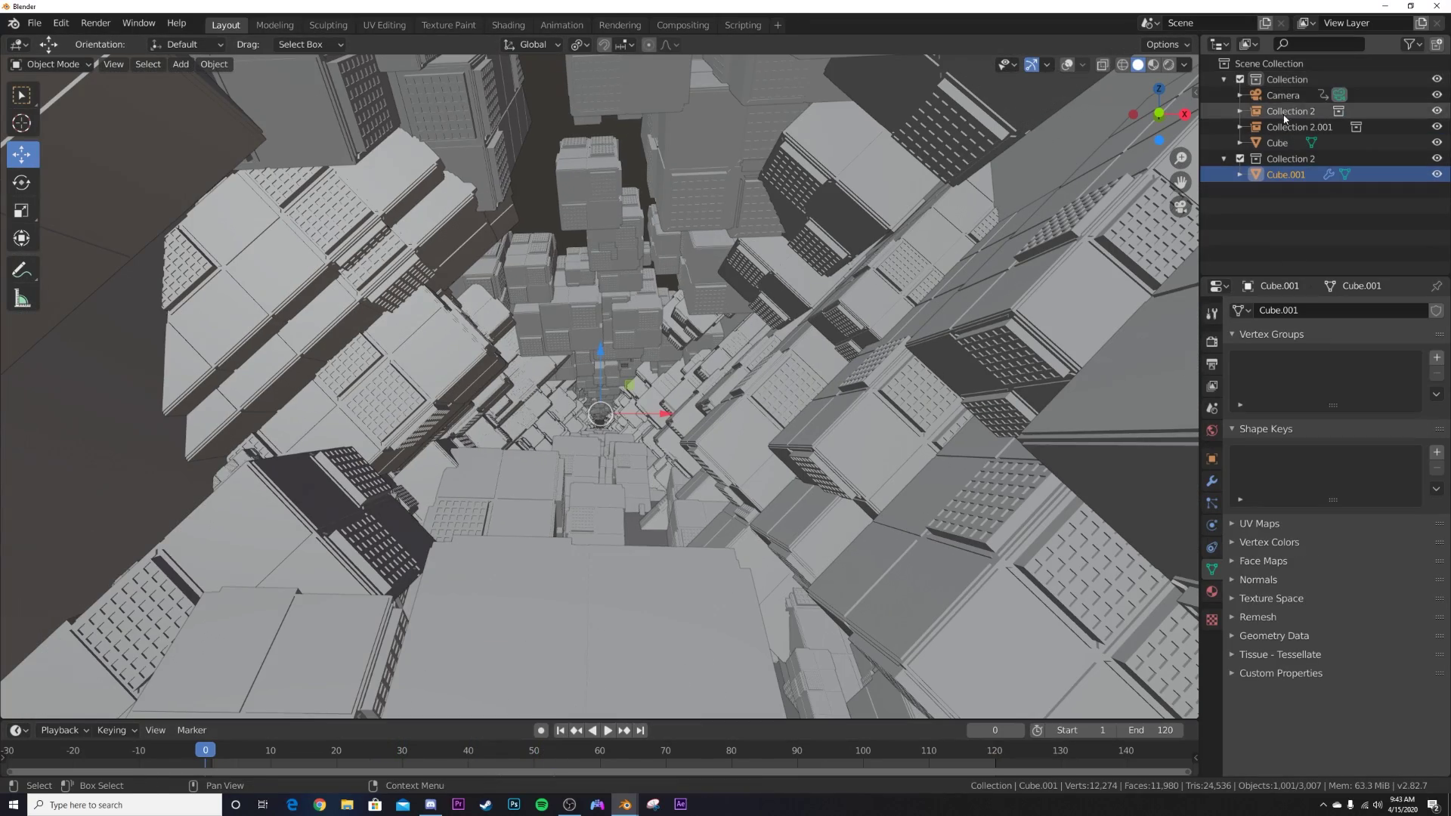
pyautogui.click(1280, 142)
pyautogui.click(1210, 461)
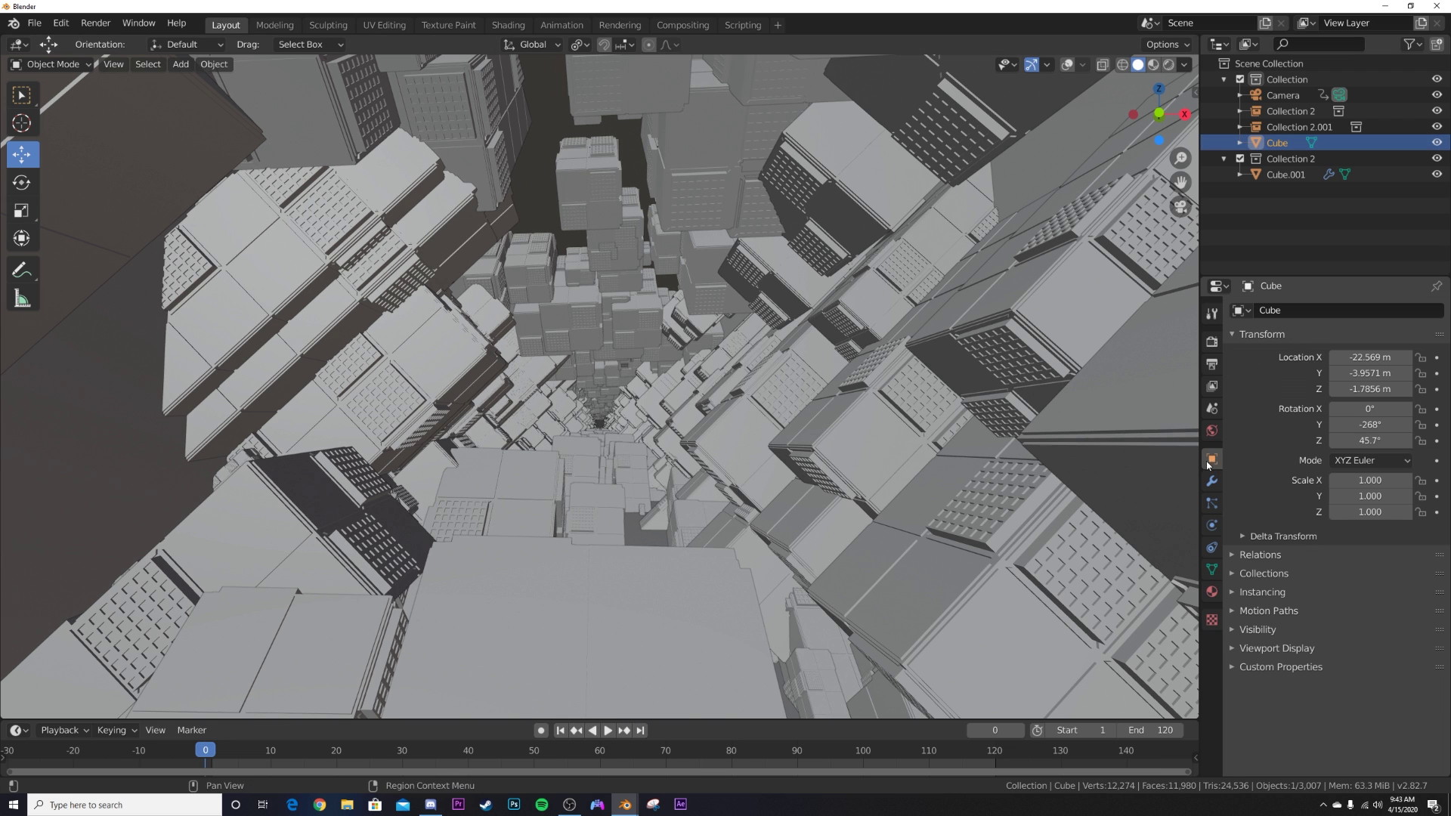
pyautogui.click(1373, 423)
pyautogui.write('0')
pyautogui.press('Return')
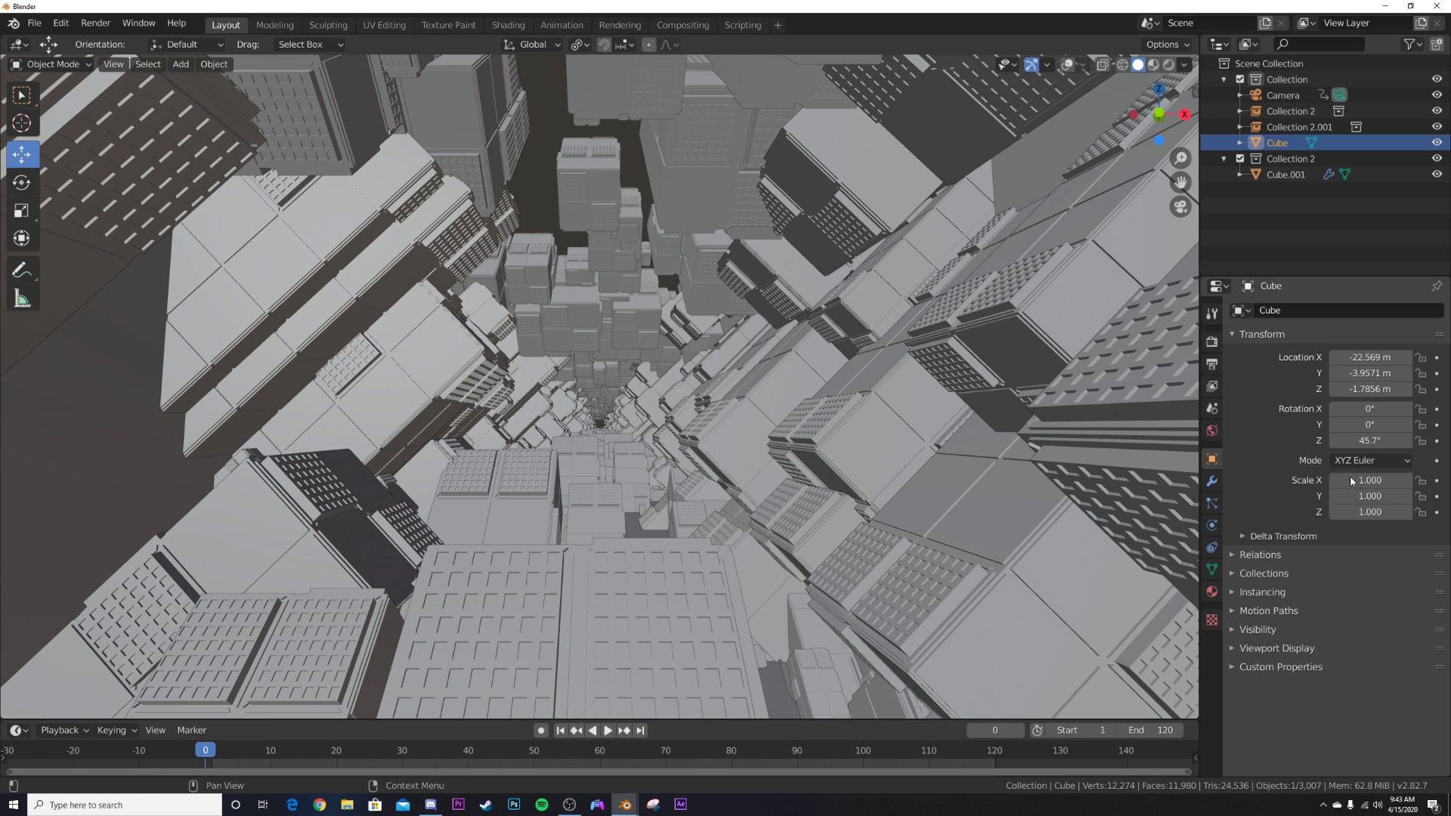
pyautogui.click(1436, 425)
pyautogui.click(639, 729)
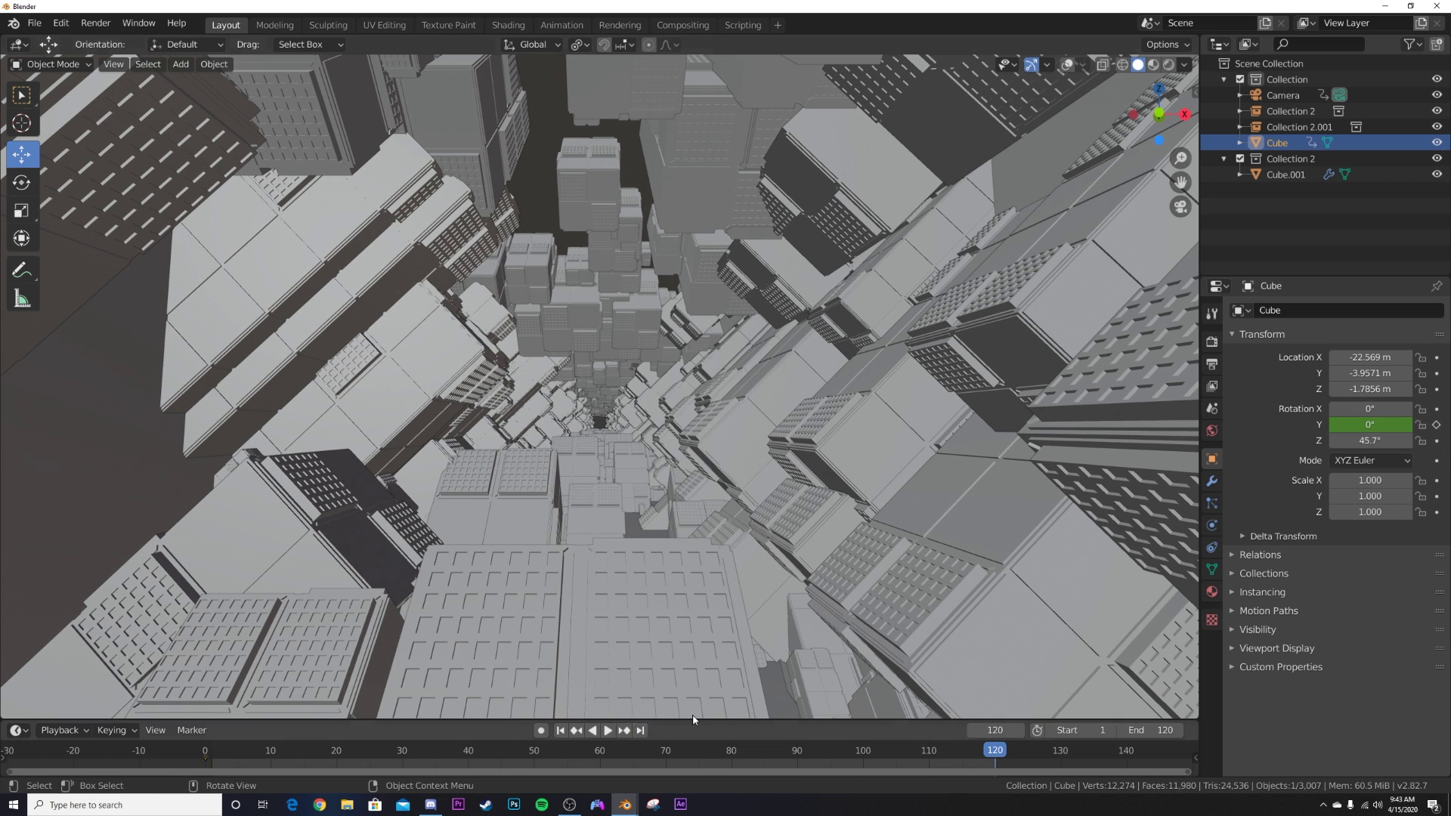
pyautogui.click(1376, 420)
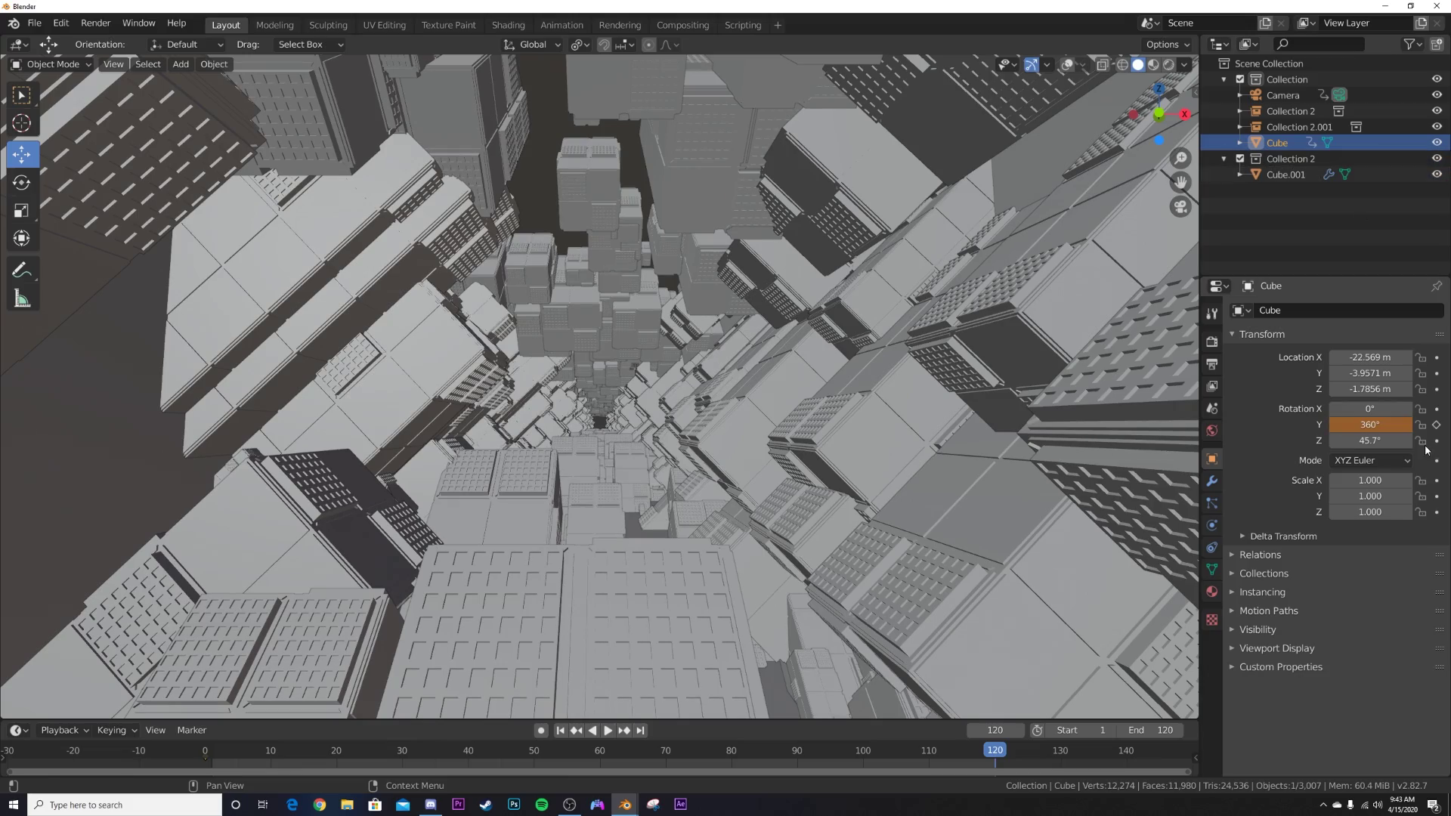
pyautogui.click(1436, 425)
# Step: Play the animation to check the rotating panels, and rewind to frame 1
pyautogui.press('space')
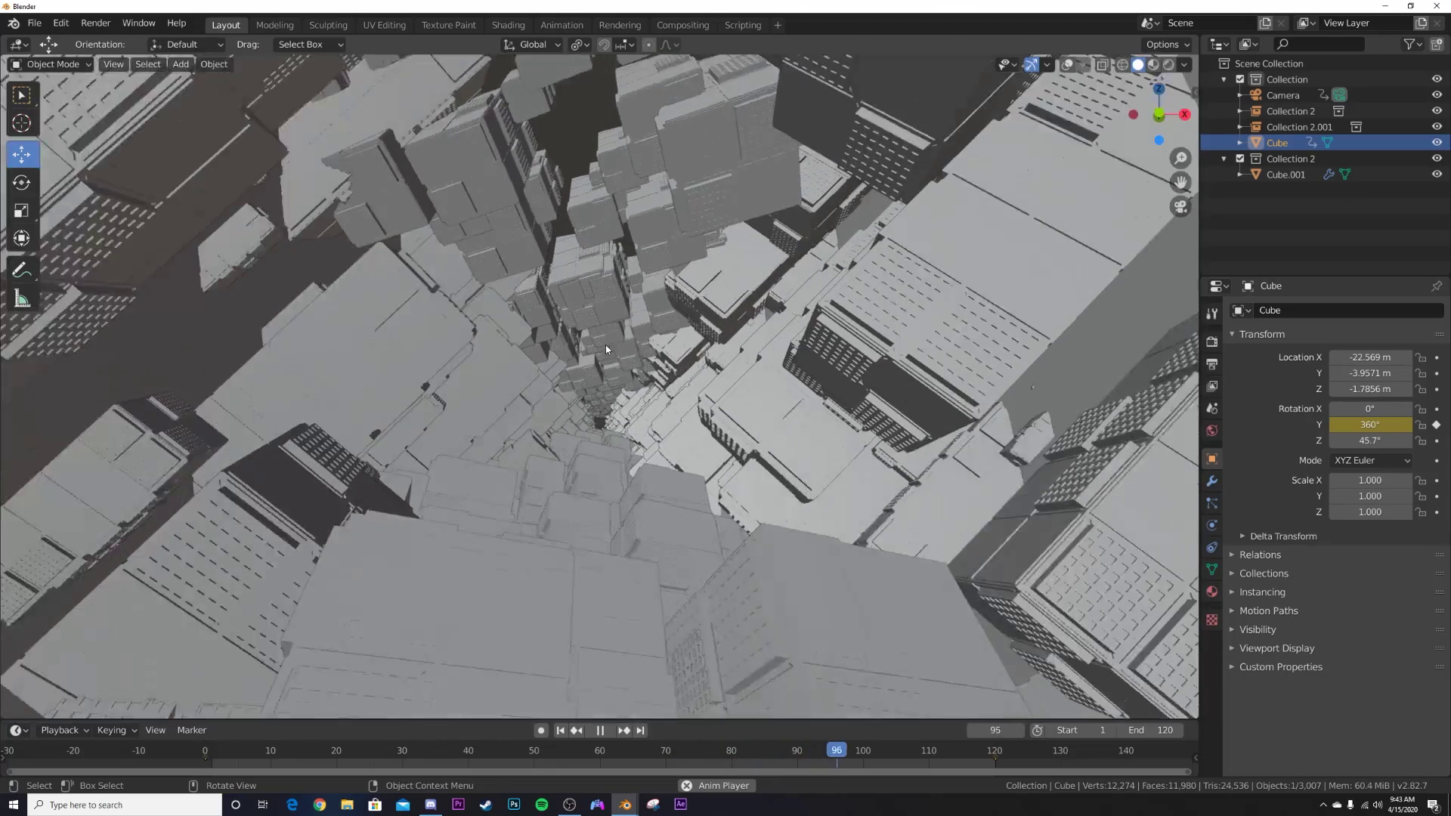
pyautogui.press('space')
pyautogui.click(560, 730)
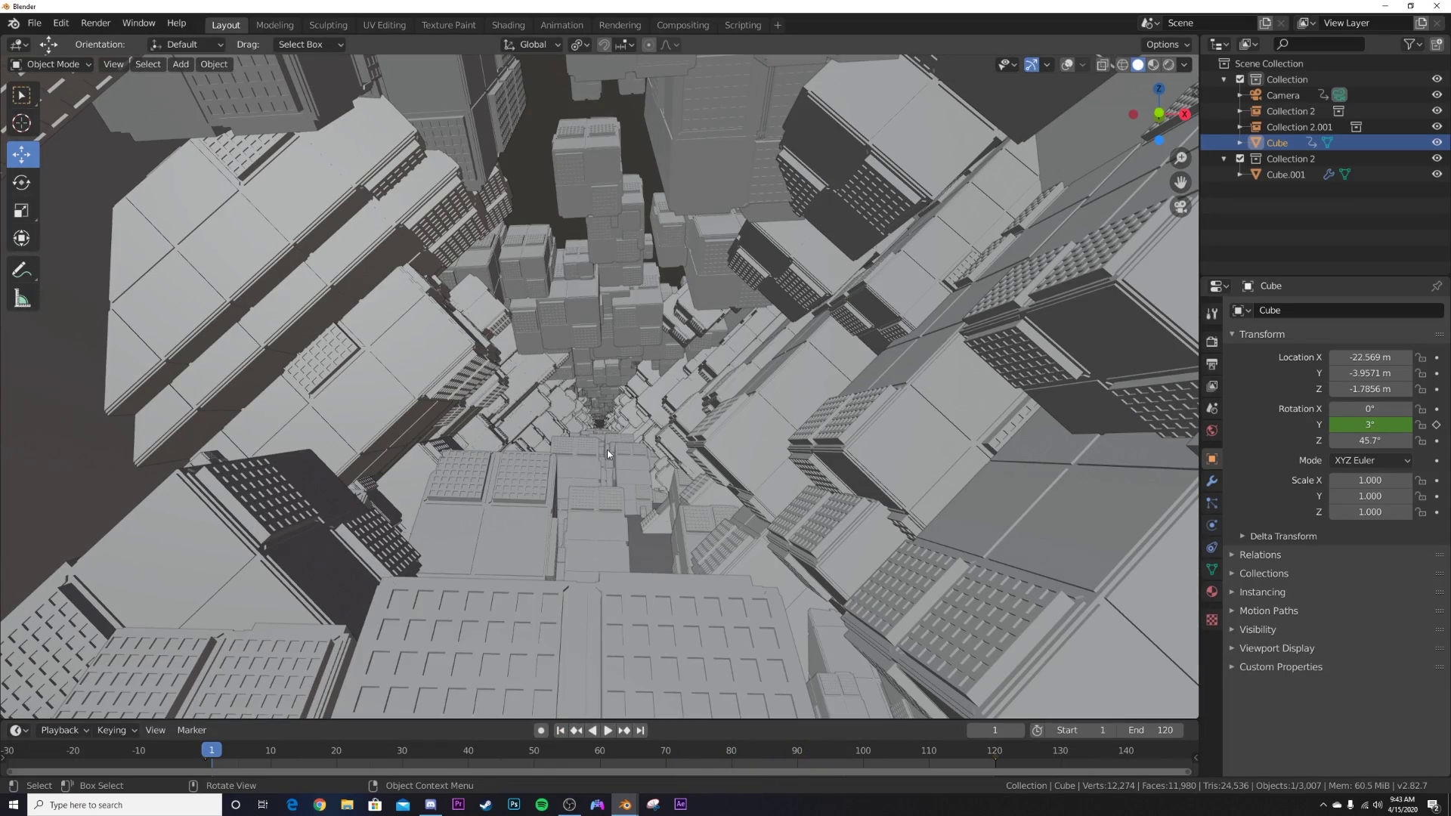
# Step: Switch to the rendered view and darken the World background color to black
pyautogui.press('z')
pyautogui.click(597, 359)
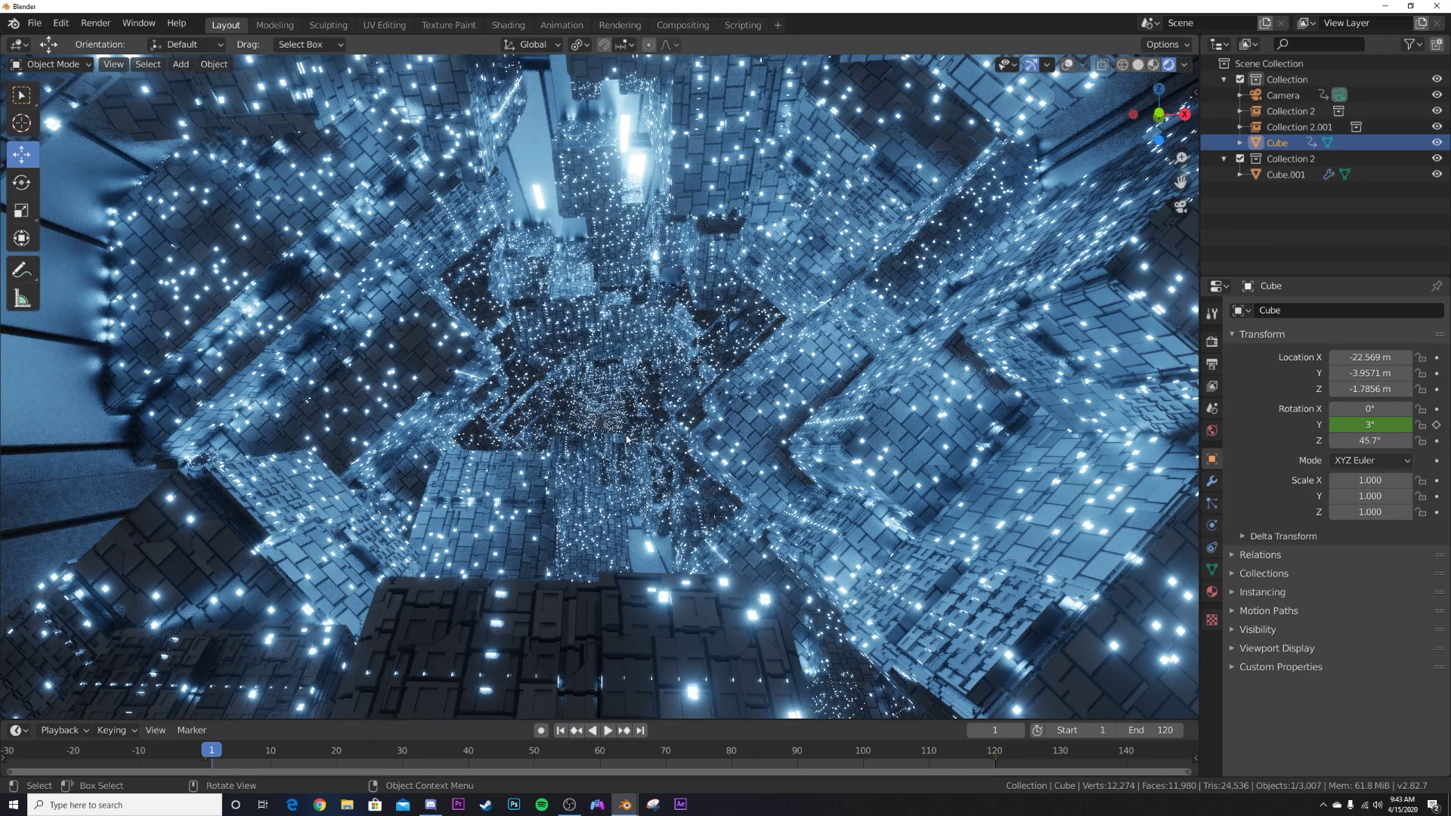
pyautogui.click(1212, 430)
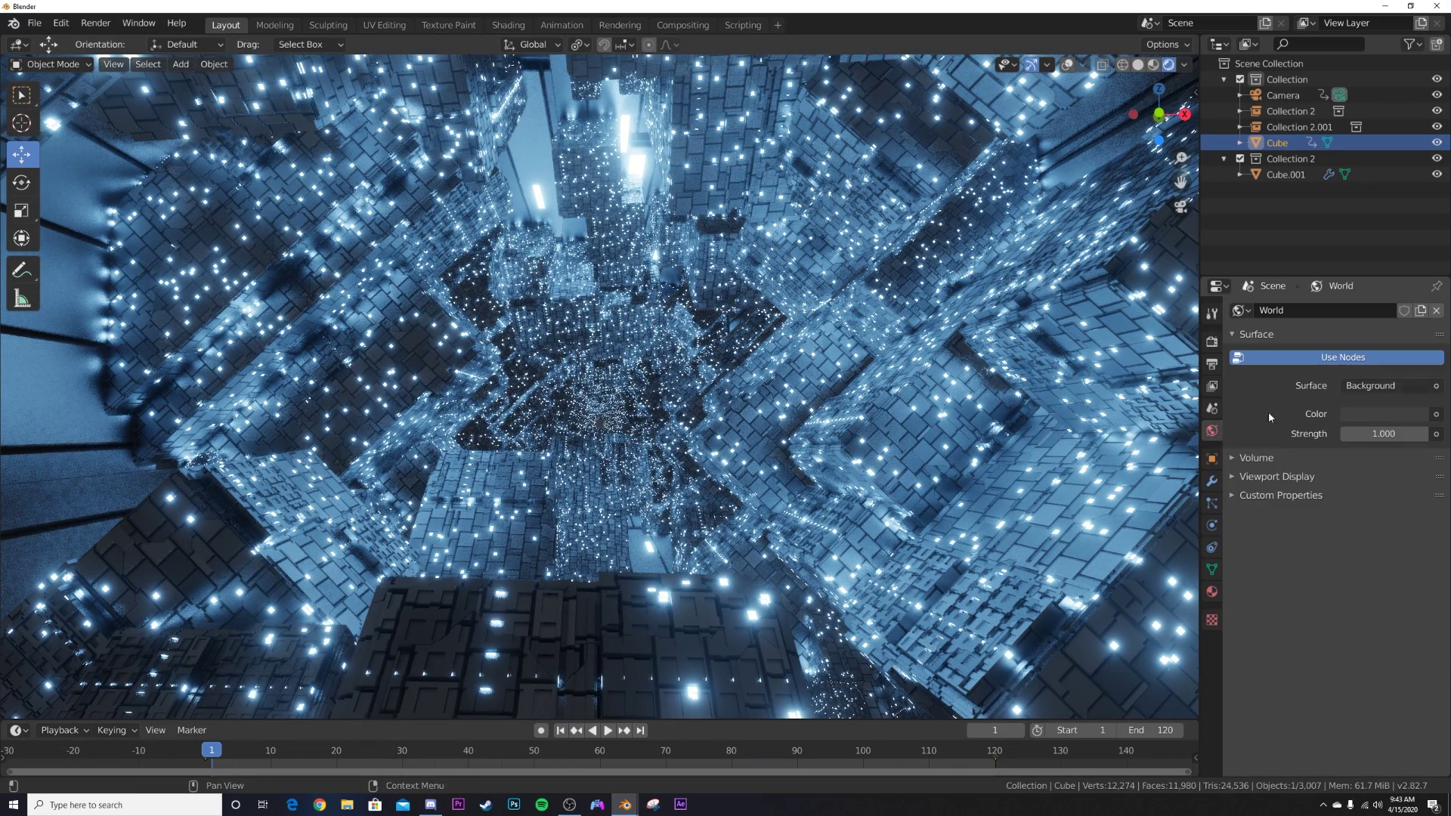
pyautogui.click(1388, 413)
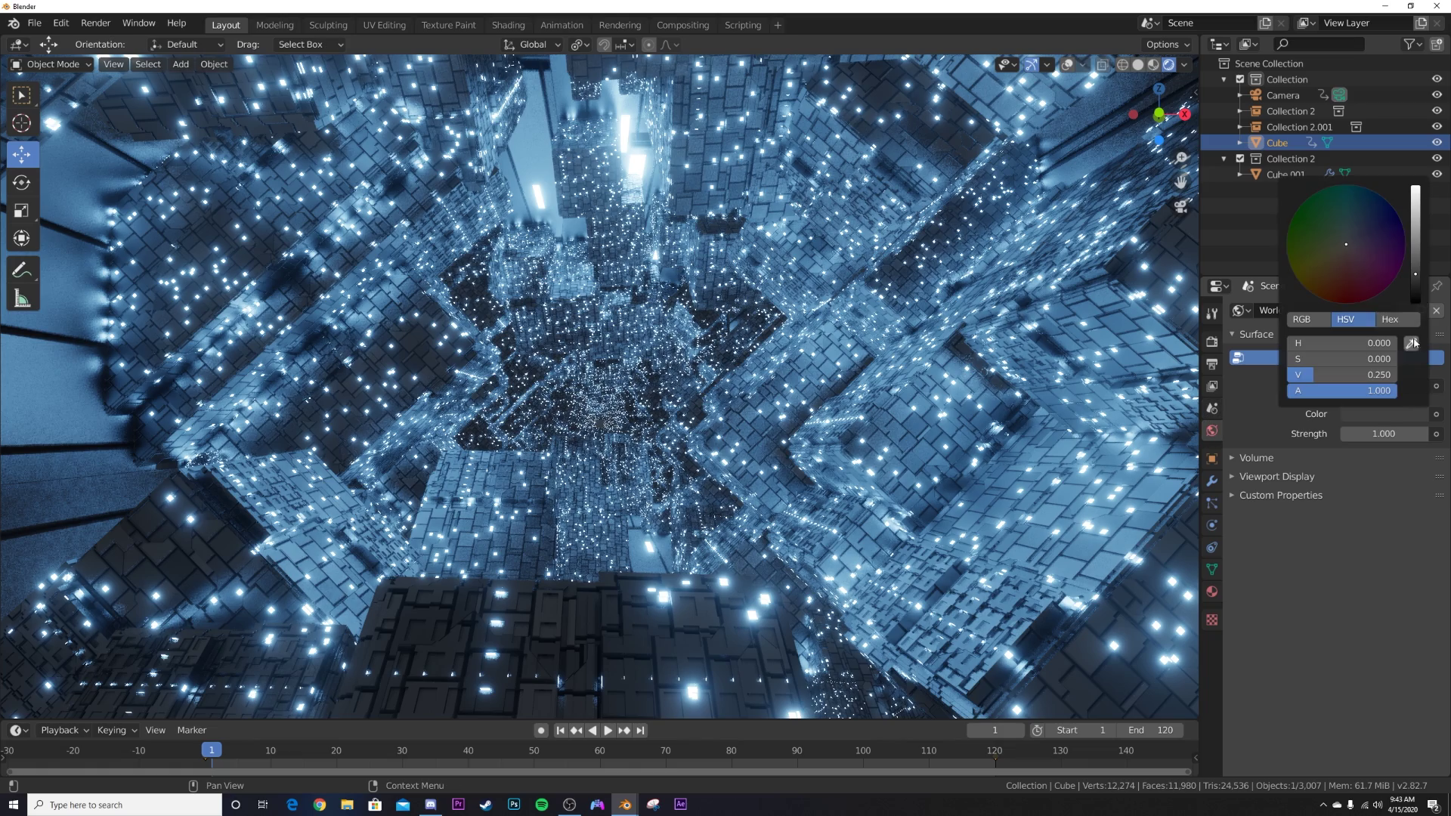
pyautogui.moveTo(1415, 295); pyautogui.dragTo(1416, 307)
# Step: Add a cube at the world origin, scaled by 8, and move it into Collection 2
pyautogui.press('z')
pyautogui.click(839, 378)
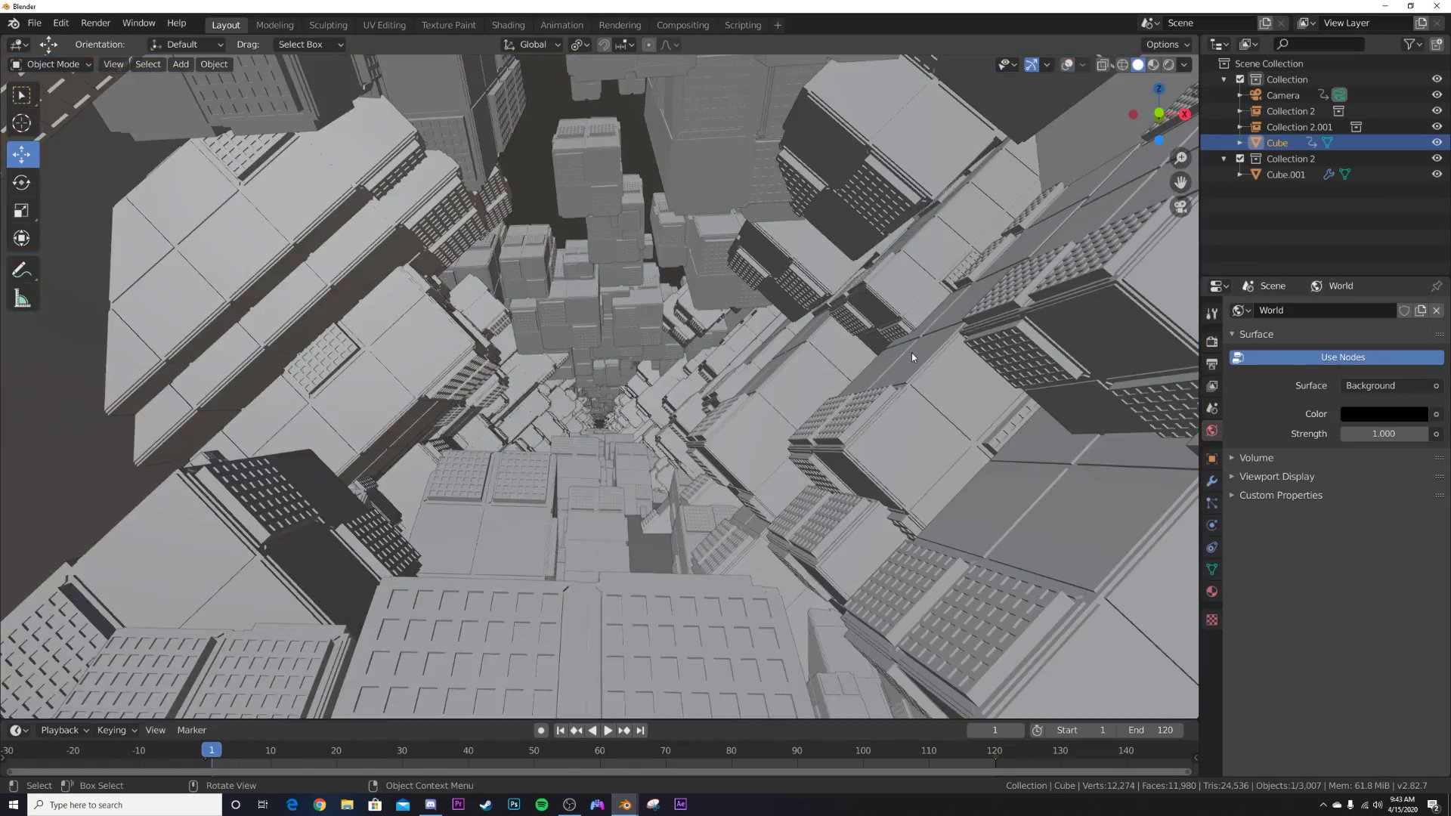
pyautogui.moveTo(911, 352); pyautogui.dragTo(742, 390, button='middle')
pyautogui.scroll(-5, 742, 392)
pyautogui.hotkey('shift', 'a')
pyautogui.moveTo(682, 385)
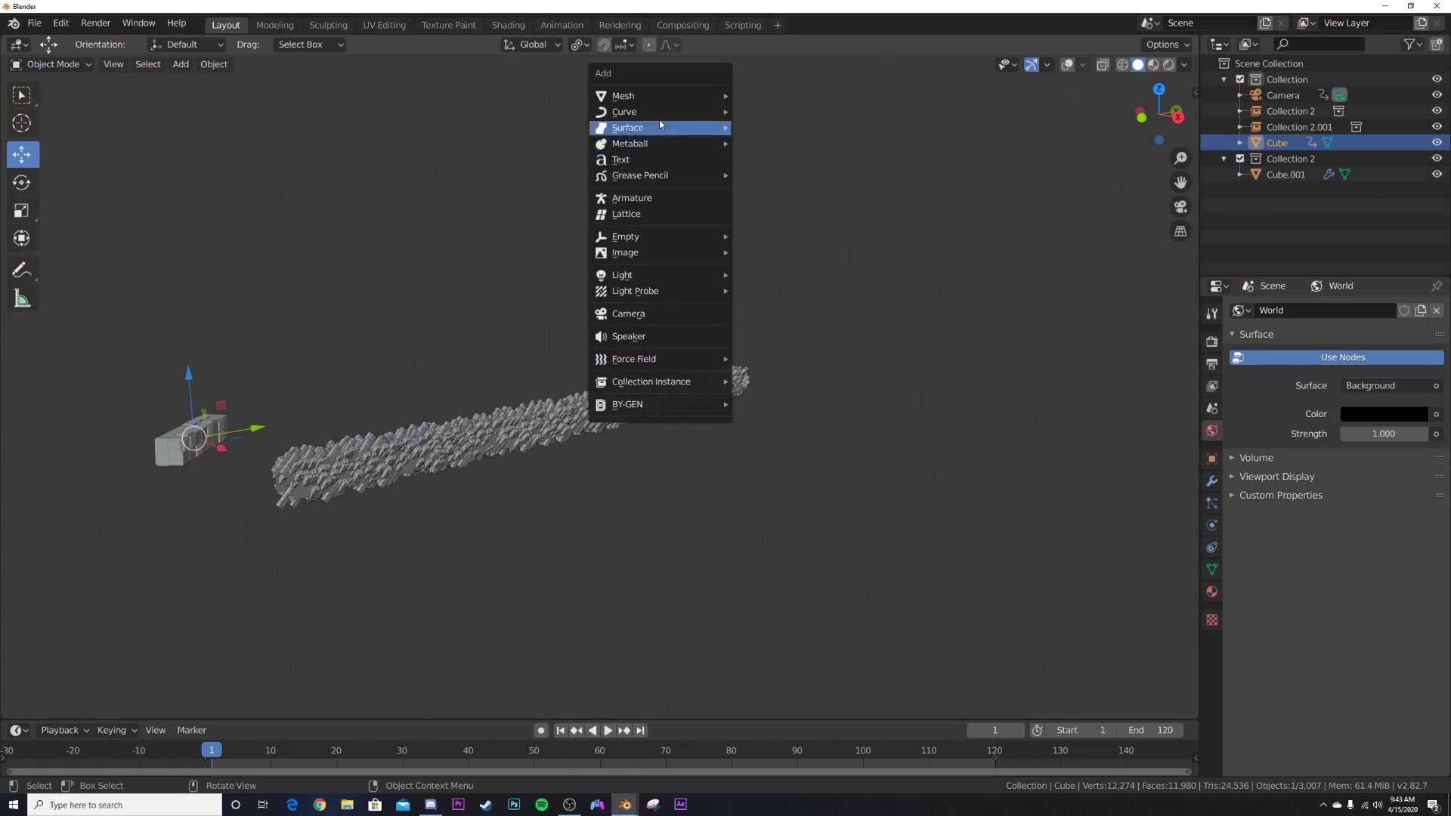
pyautogui.moveTo(657, 103)
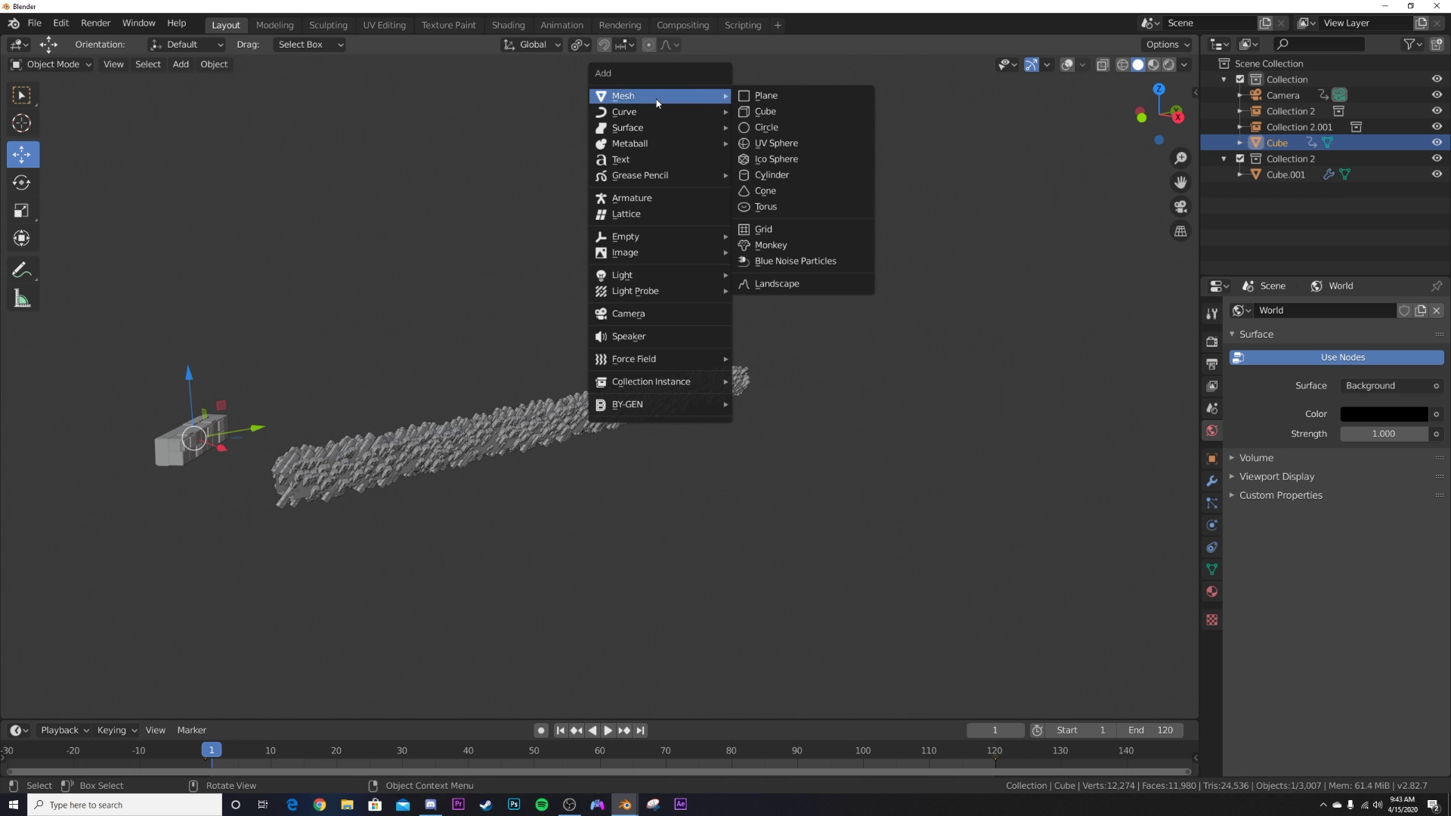
pyautogui.click(762, 112)
pyautogui.write('s')
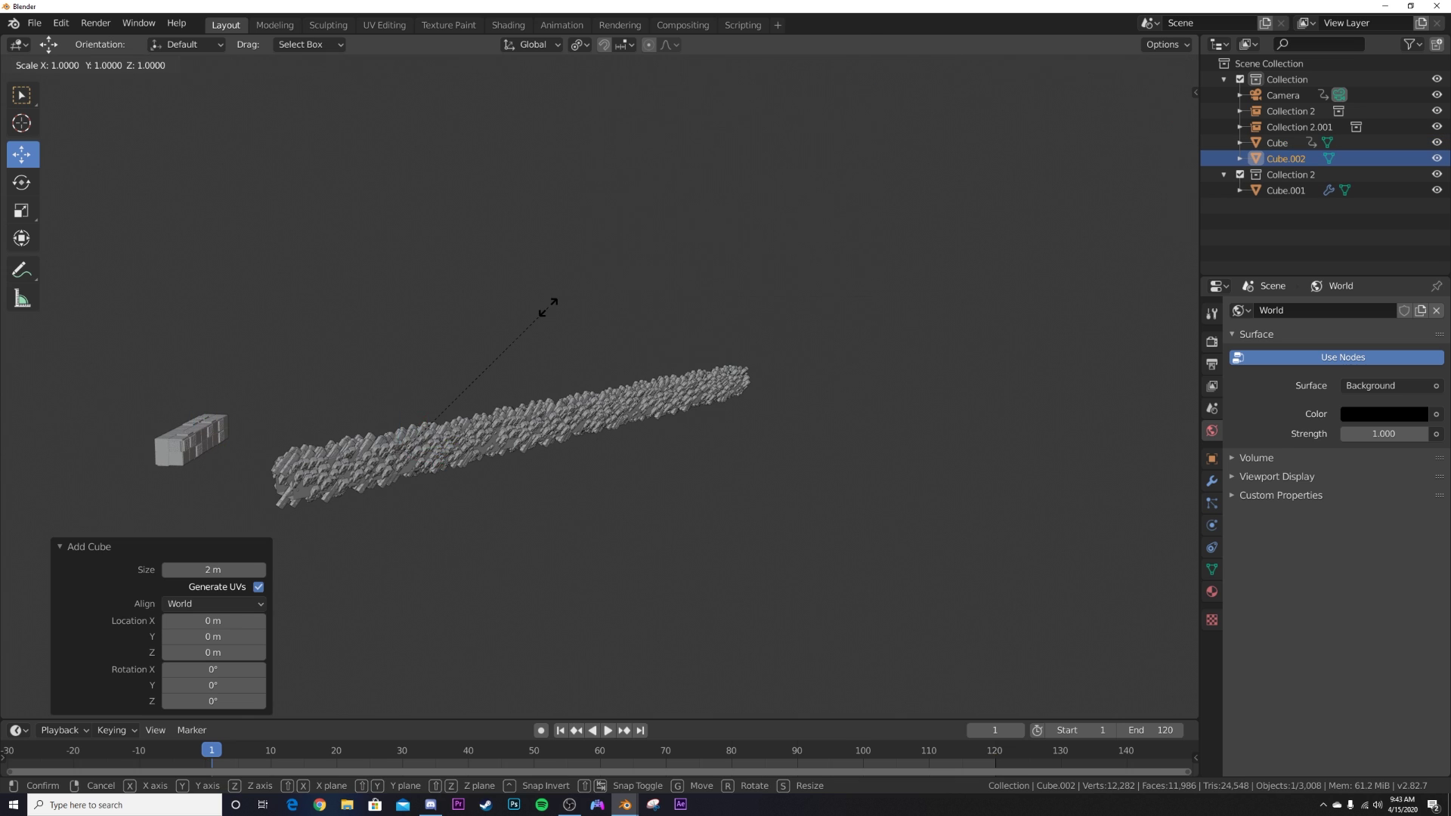
pyautogui.write('8')
pyautogui.press('Return')
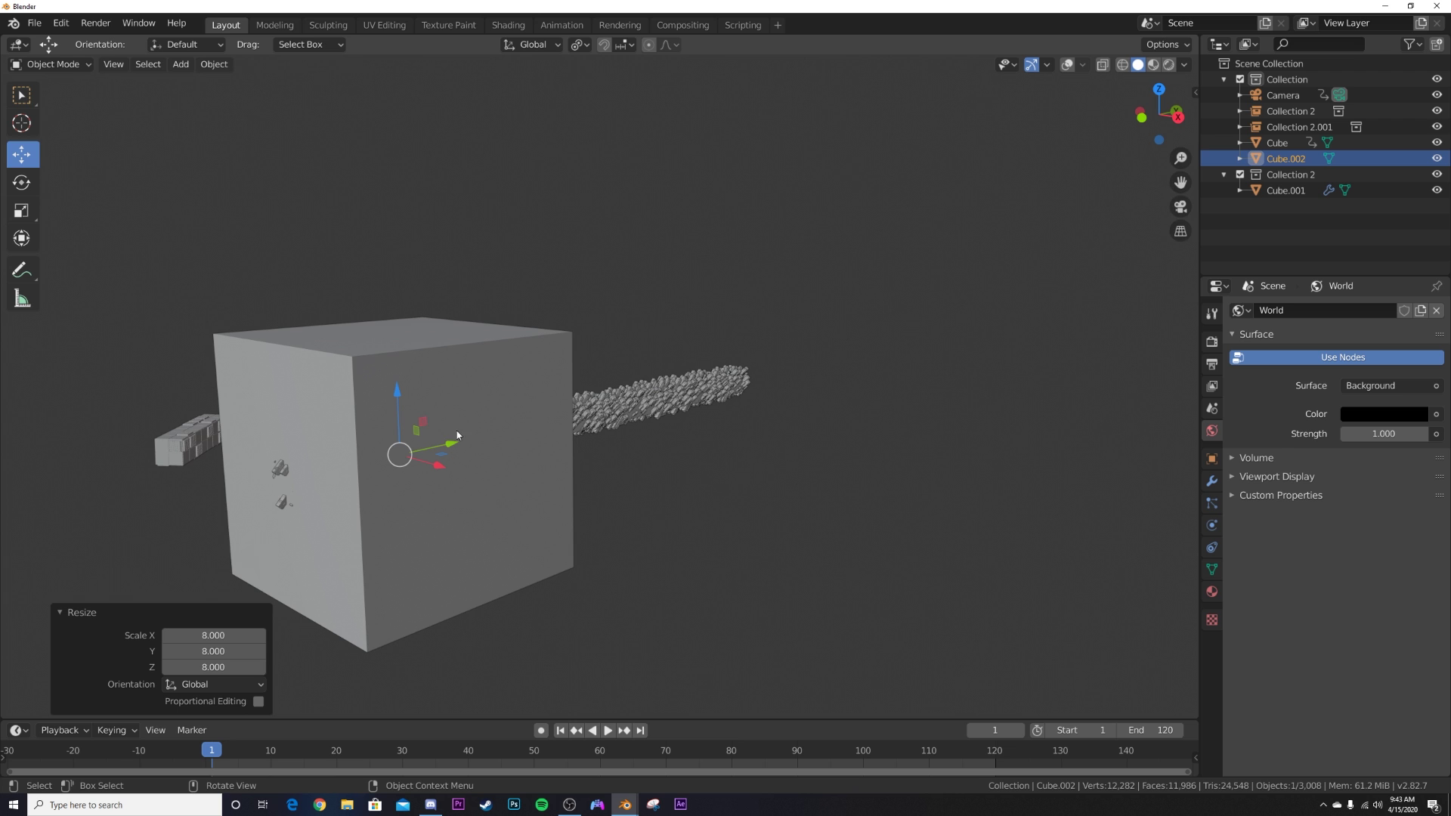
pyautogui.press('m')
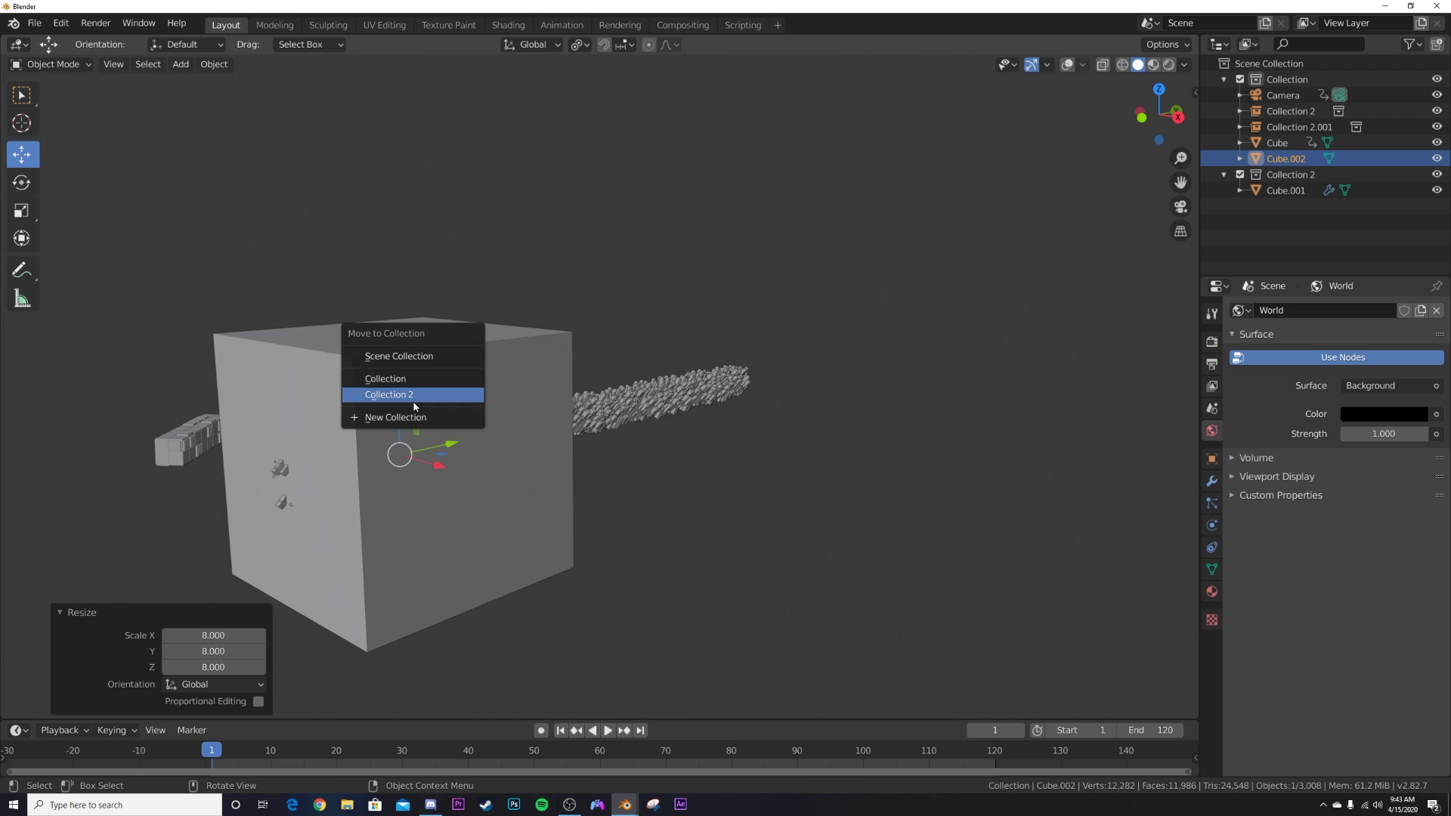
pyautogui.click(414, 396)
# Step: Create a new material for the large cube in the Shading workspace and delete its Principled BSDF node
pyautogui.press('KP_0')
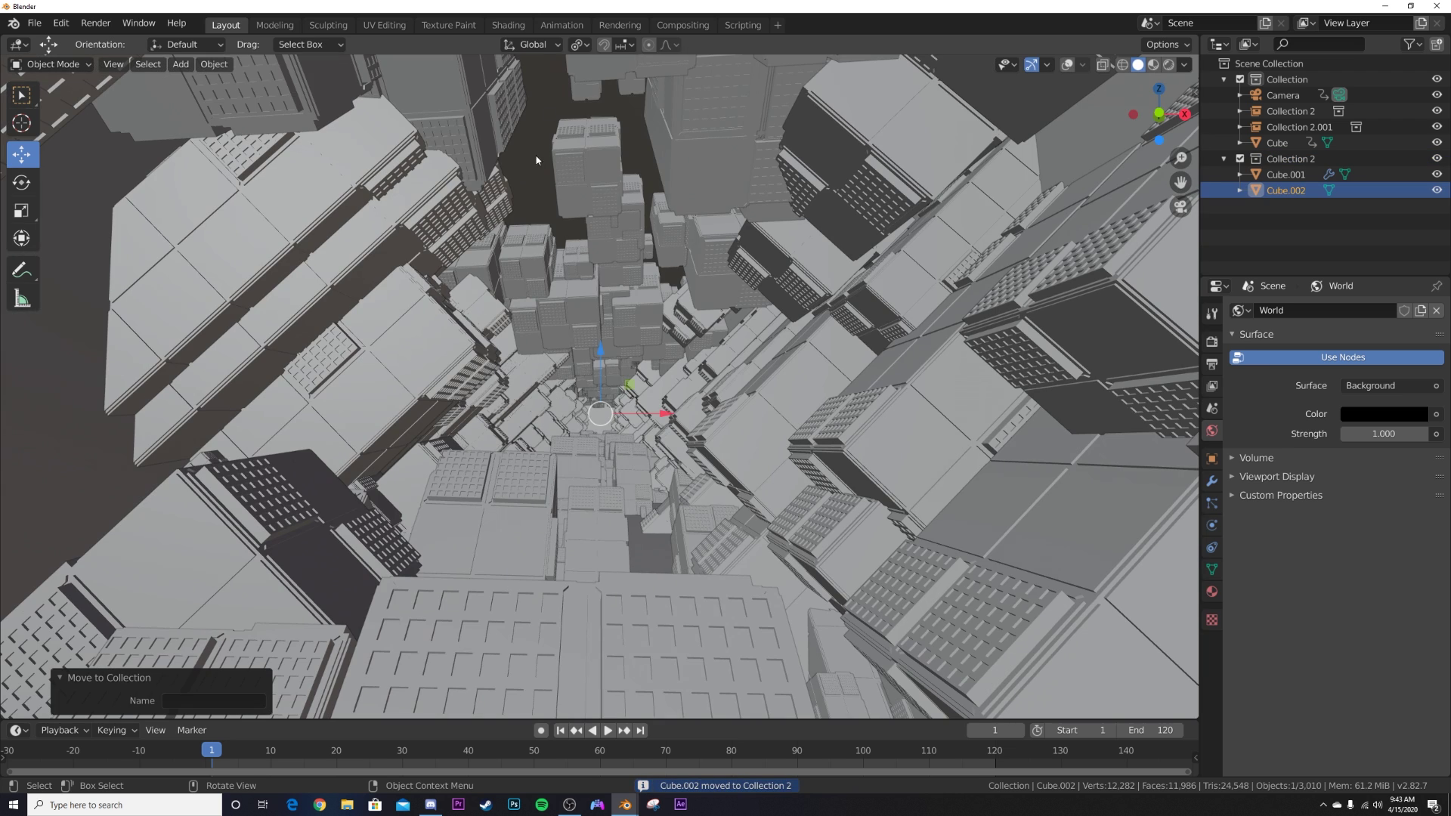
pyautogui.click(525, 31)
pyautogui.press('KP_0')
pyautogui.press('z')
pyautogui.click(616, 274)
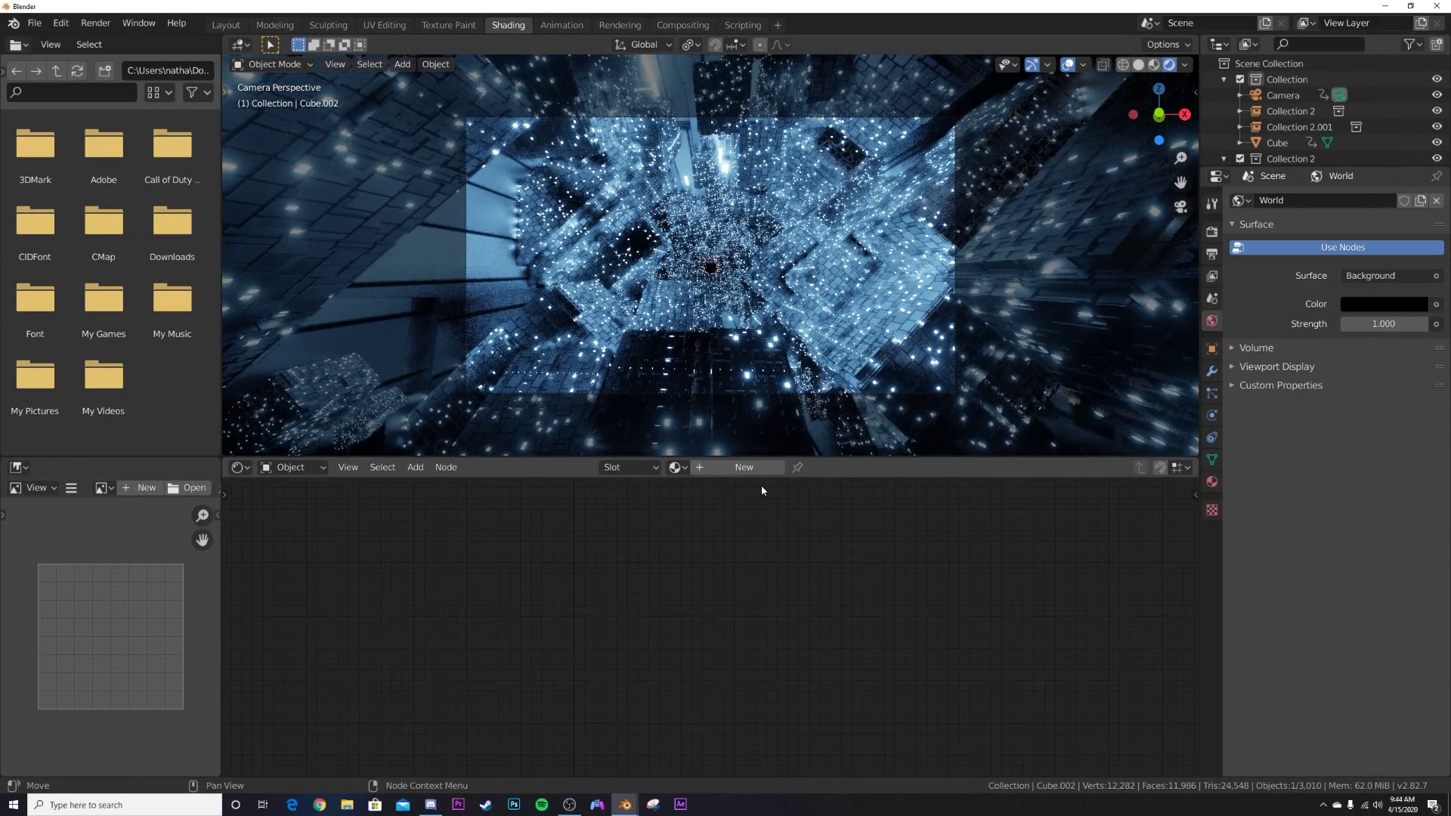
pyautogui.click(736, 468)
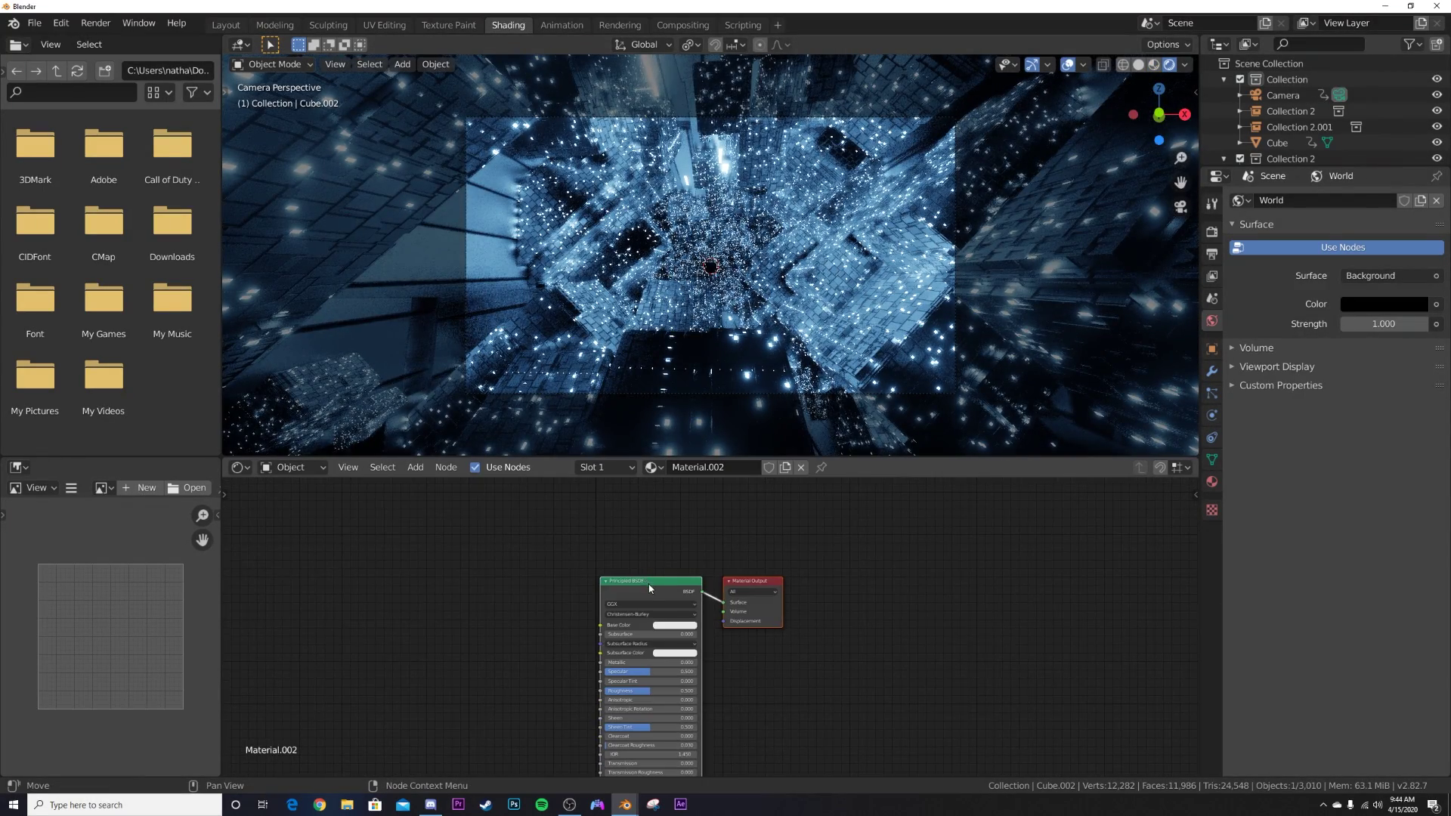
pyautogui.click(650, 576)
pyautogui.press('x')
# Step: Feed a Principled Volume node with density 0.370 into the Volume input of the Material Output
pyautogui.scroll(3, 708, 604)
pyautogui.hotkey('shift', 'a')
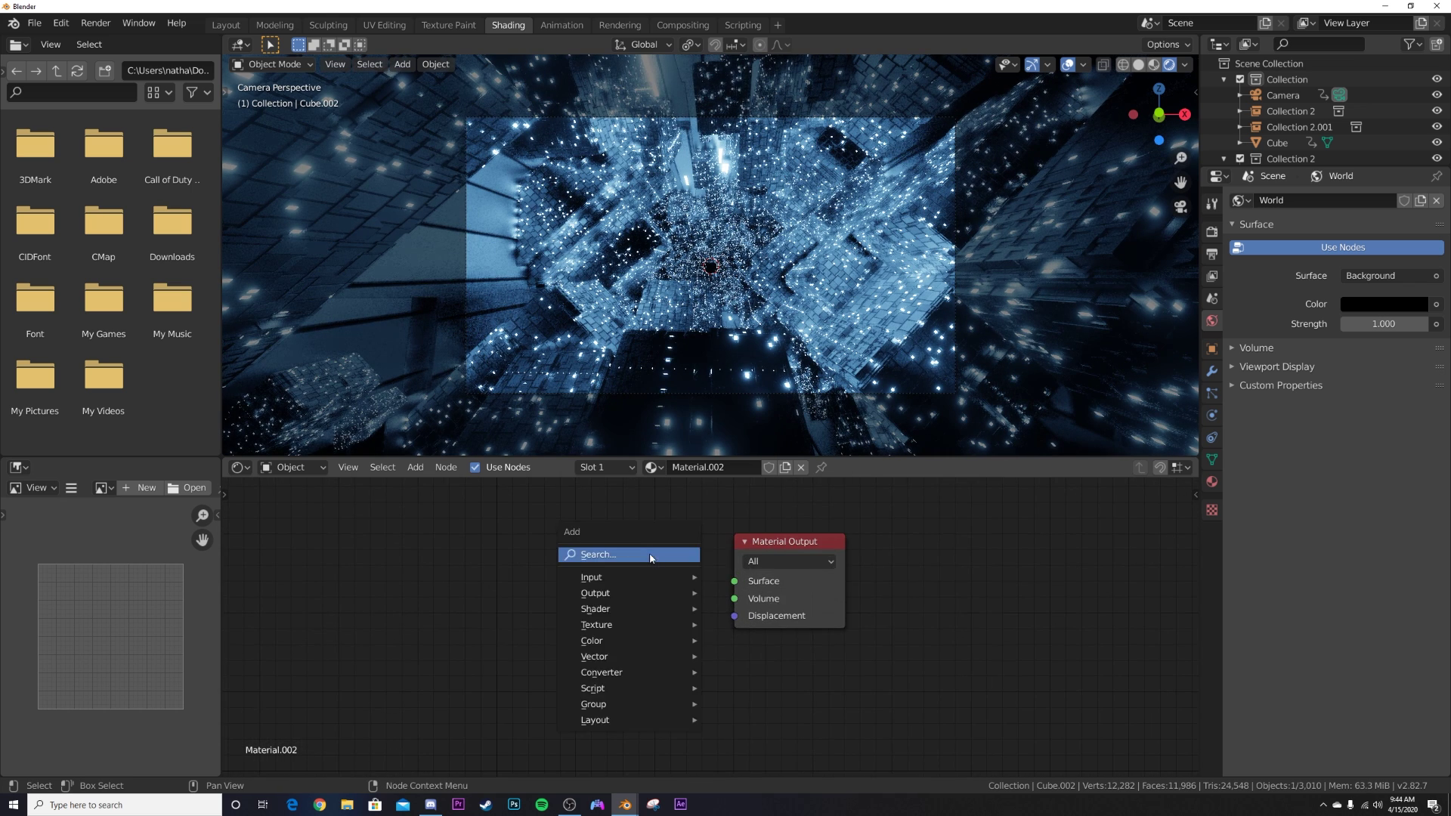
pyautogui.click(650, 555)
pyautogui.write('vol')
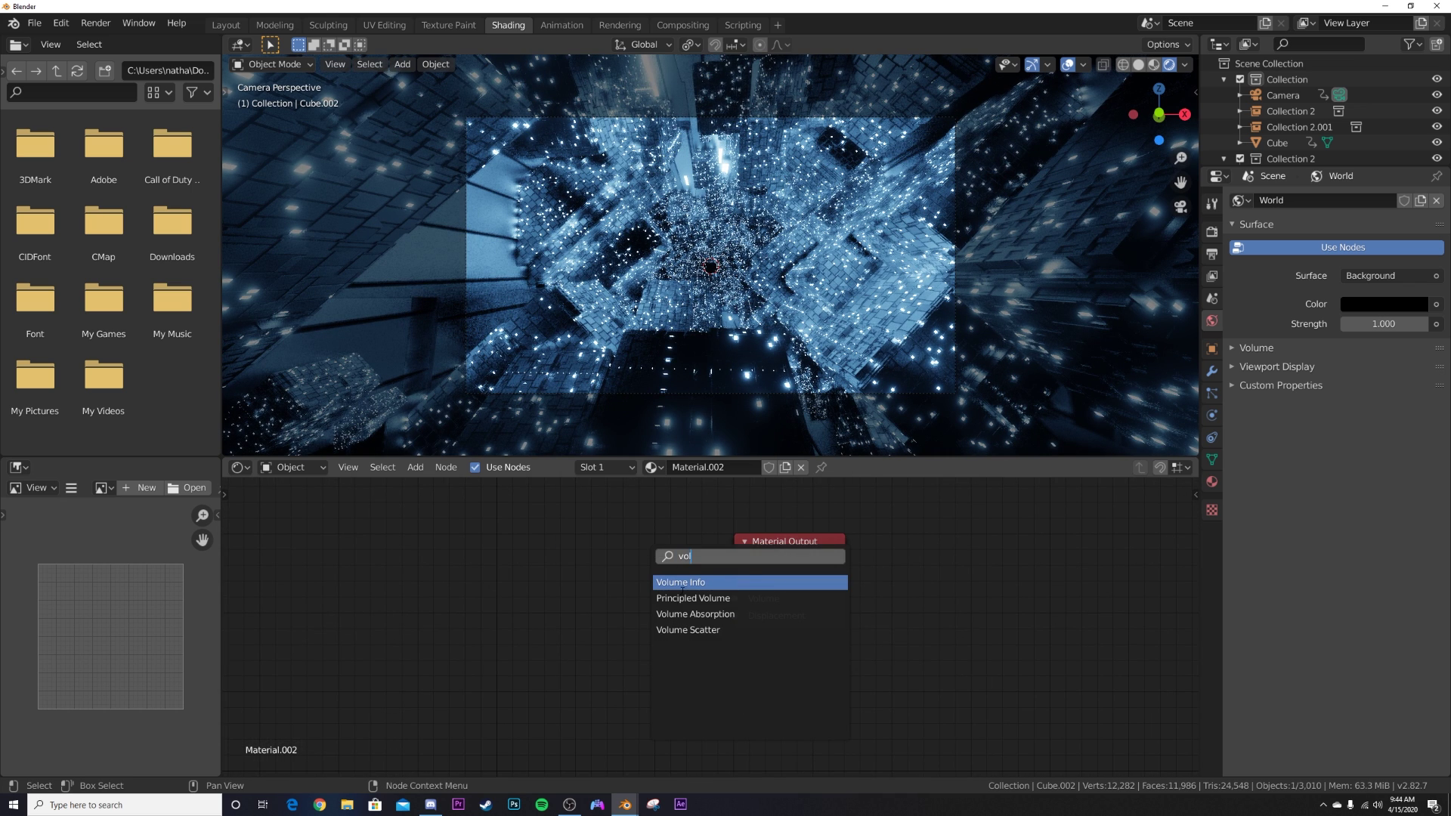
pyautogui.click(684, 597)
pyautogui.click(637, 584)
pyautogui.moveTo(664, 587); pyautogui.dragTo(713, 529)
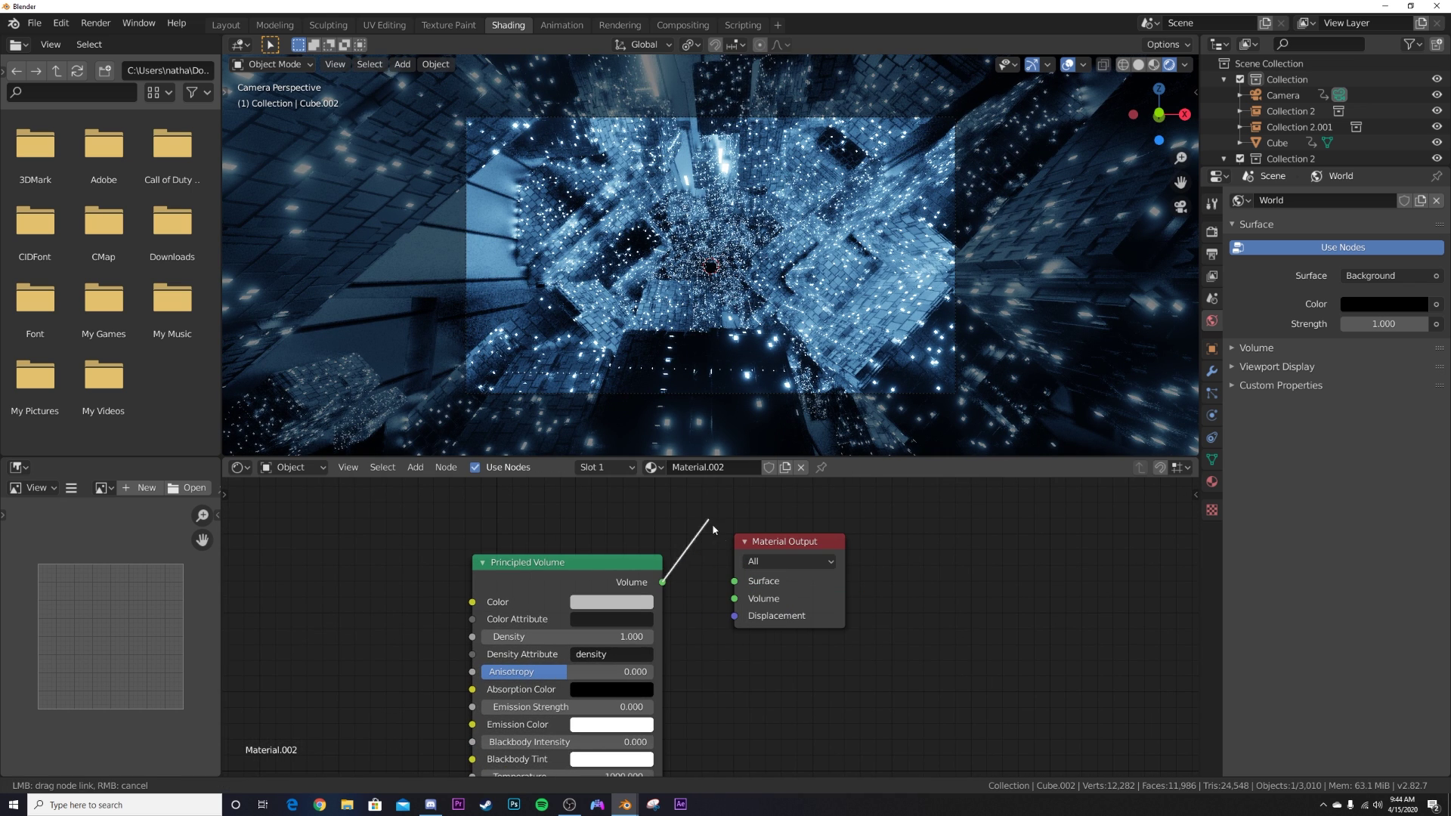
pyautogui.moveTo(825, 590); pyautogui.dragTo(771, 557)
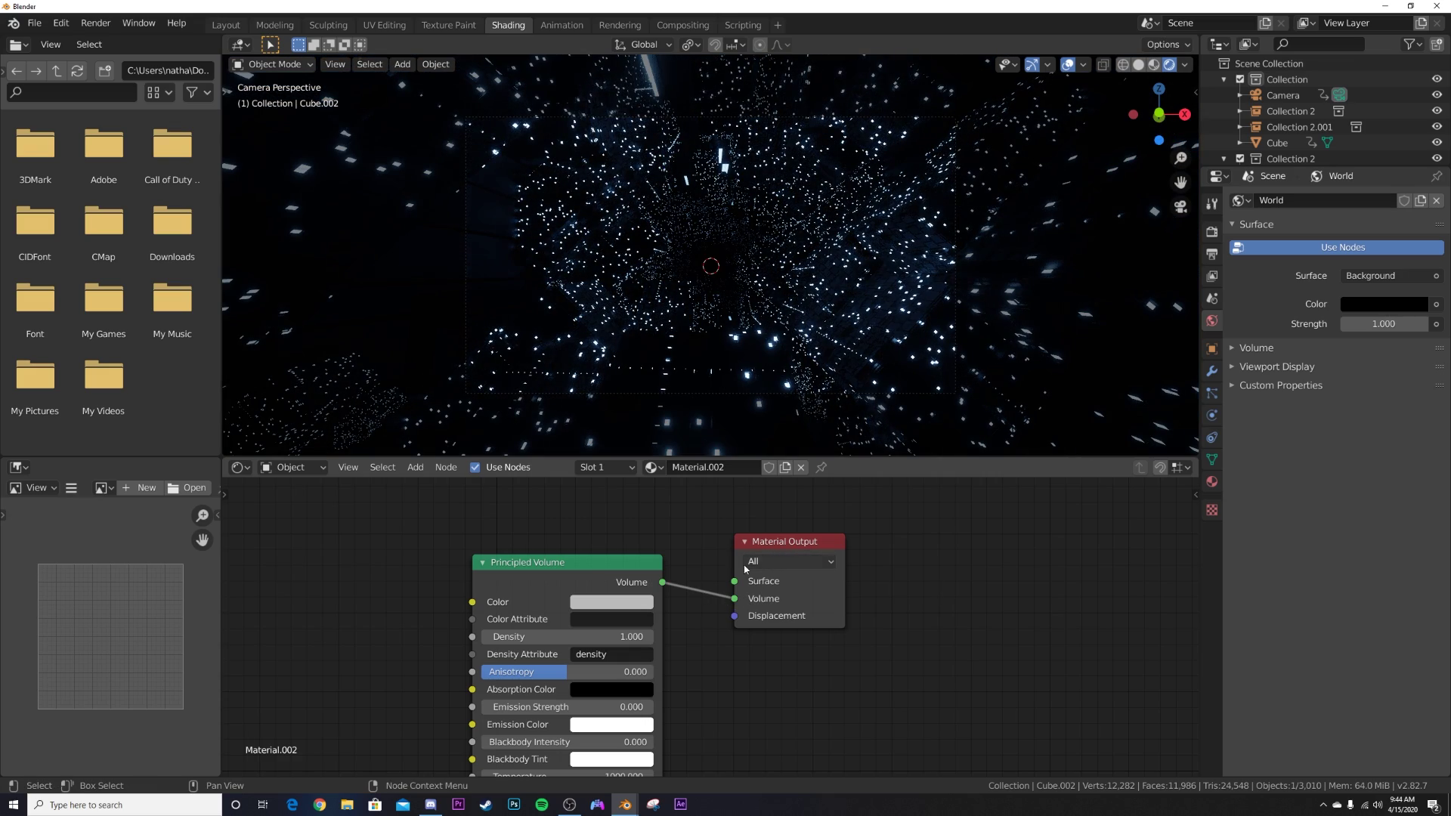
pyautogui.moveTo(625, 633); pyautogui.dragTo(584, 635)
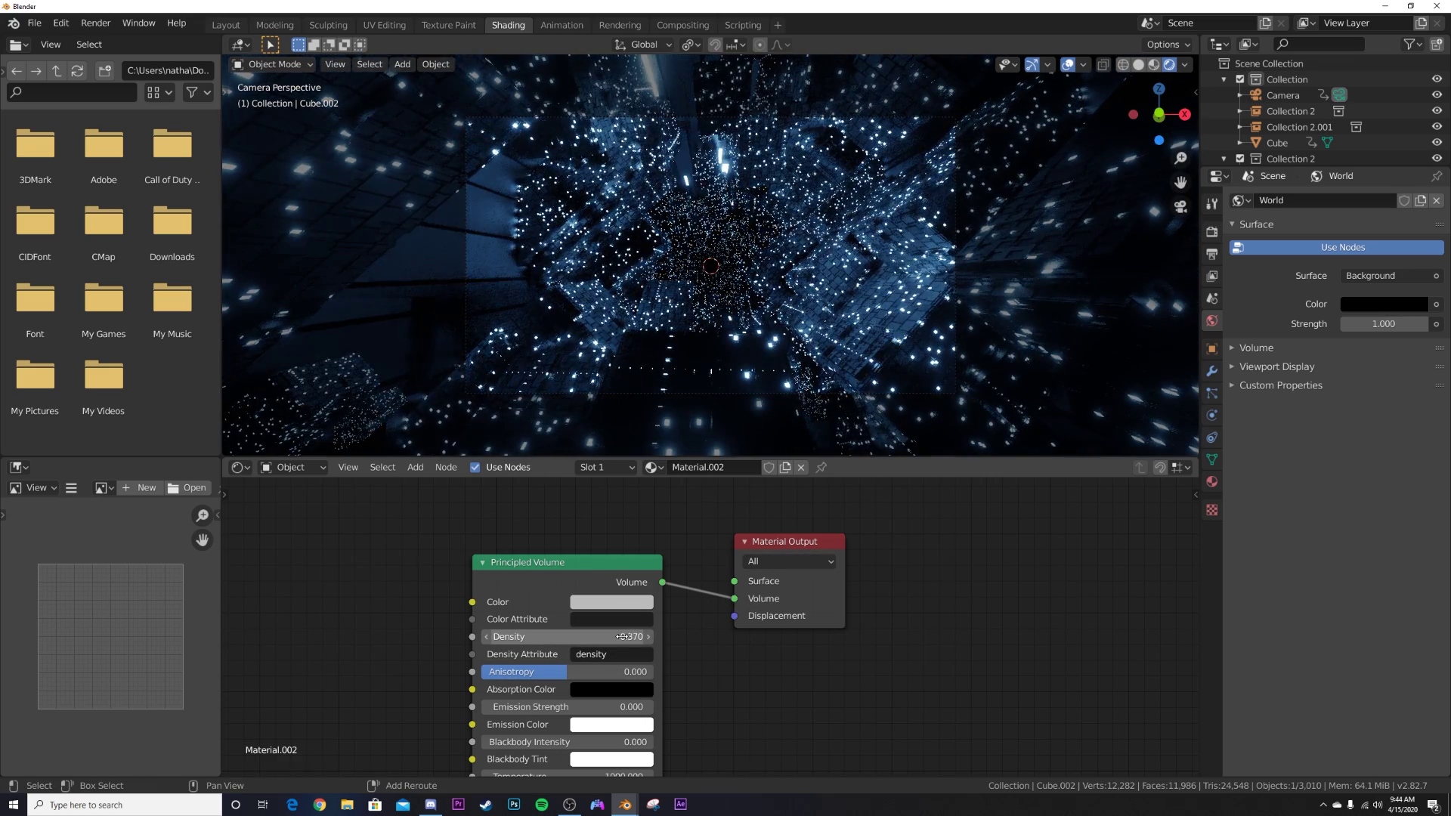
# Step: Add a point light at the world origin and set its power to about 522.1 W
pyautogui.hotkey('shift', 'a')
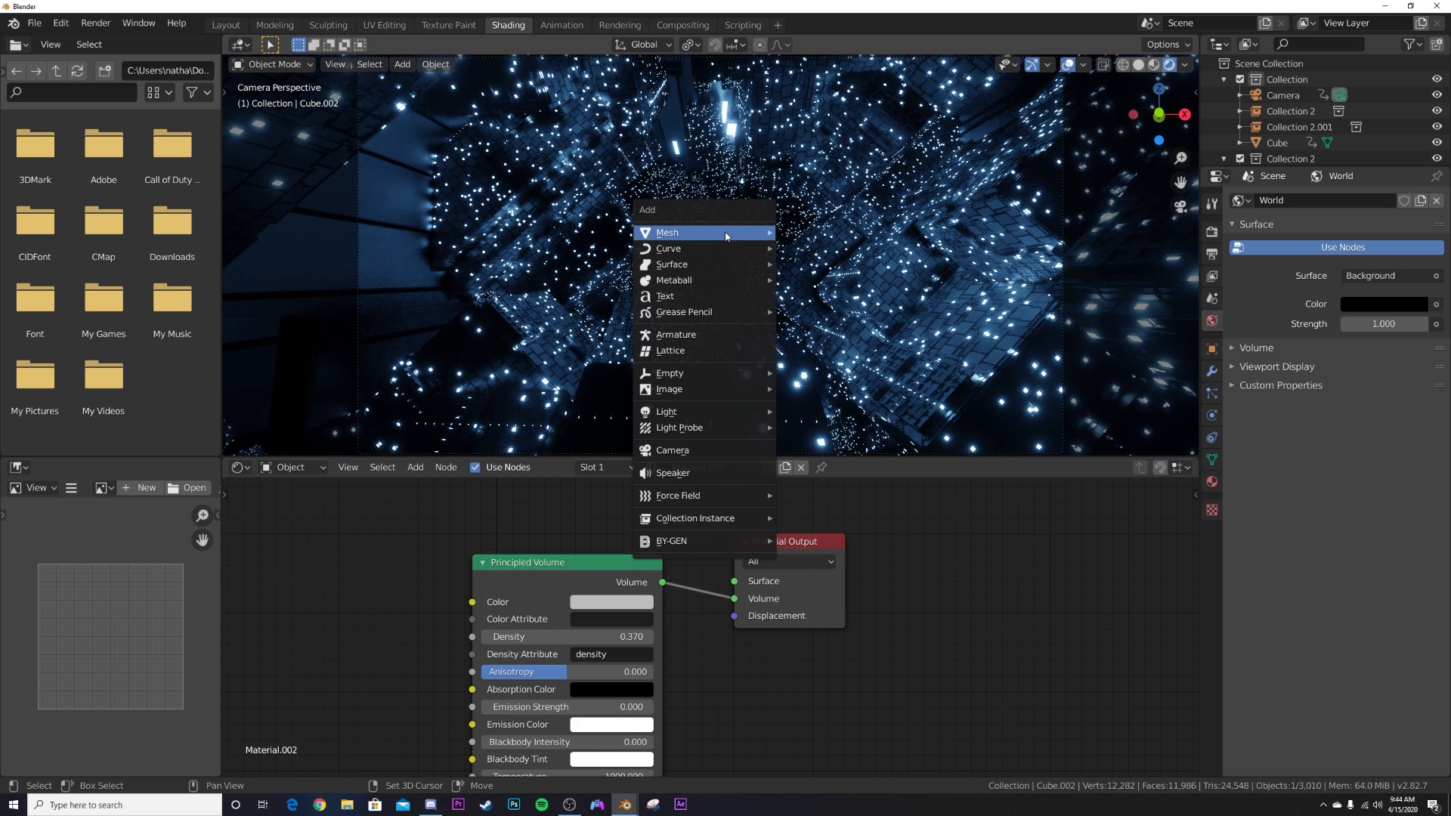
pyautogui.moveTo(680, 412)
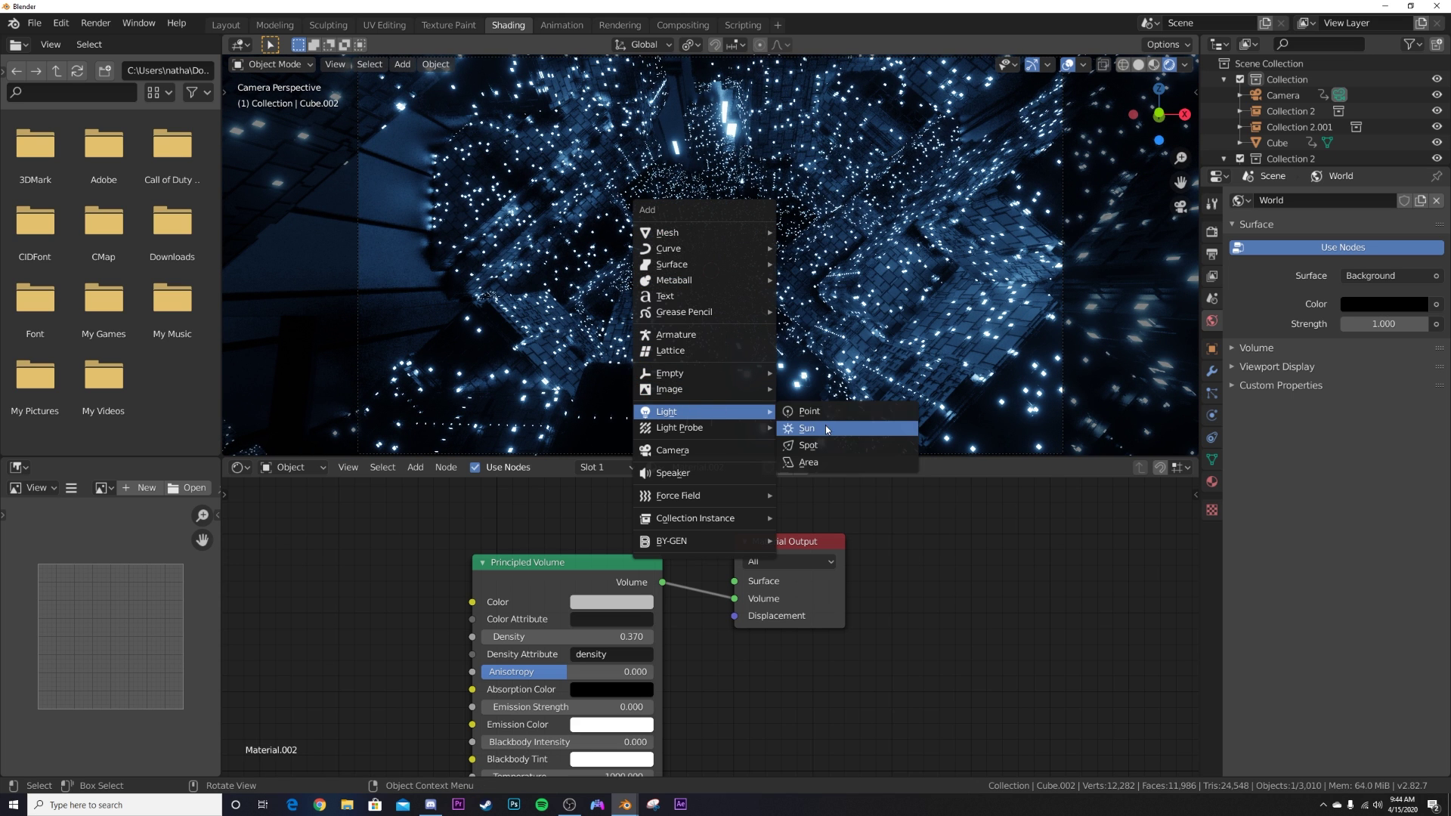
pyautogui.click(801, 413)
pyautogui.click(1212, 415)
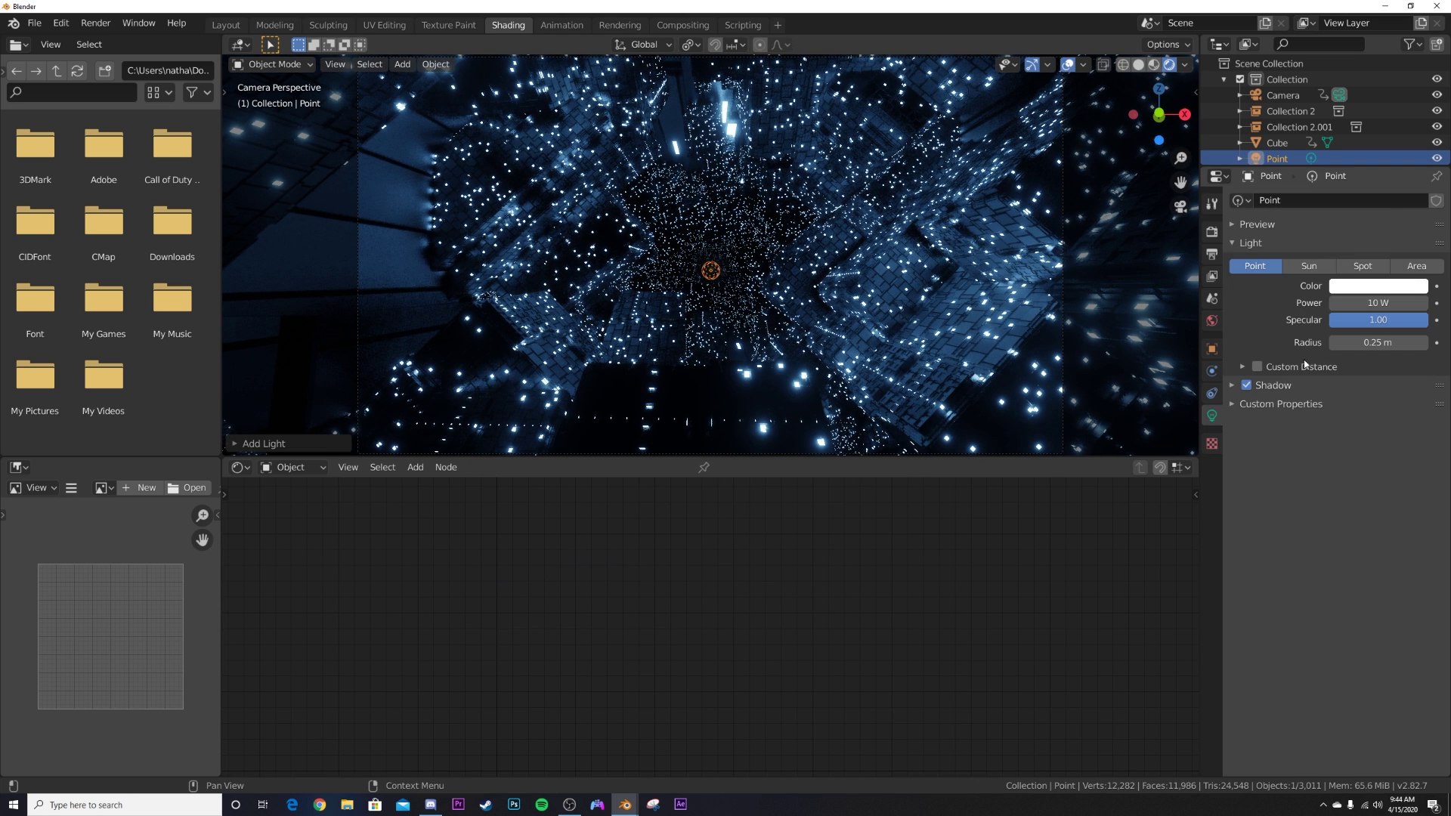
pyautogui.moveTo(1378, 302); pyautogui.dragTo(1428, 302)
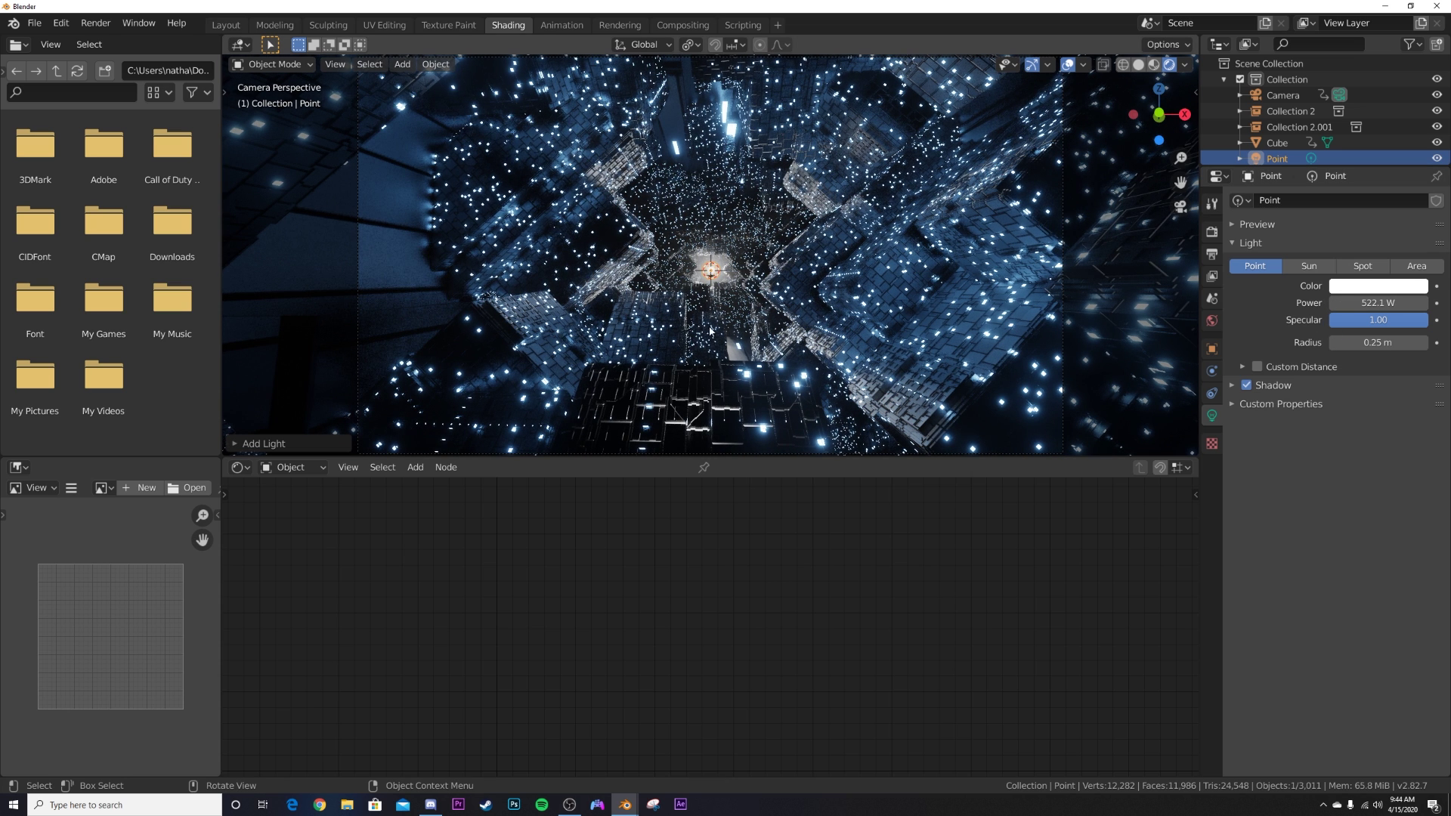
# Step: Move the point light along the corridor to Y -4.42 m
pyautogui.click(1214, 233)
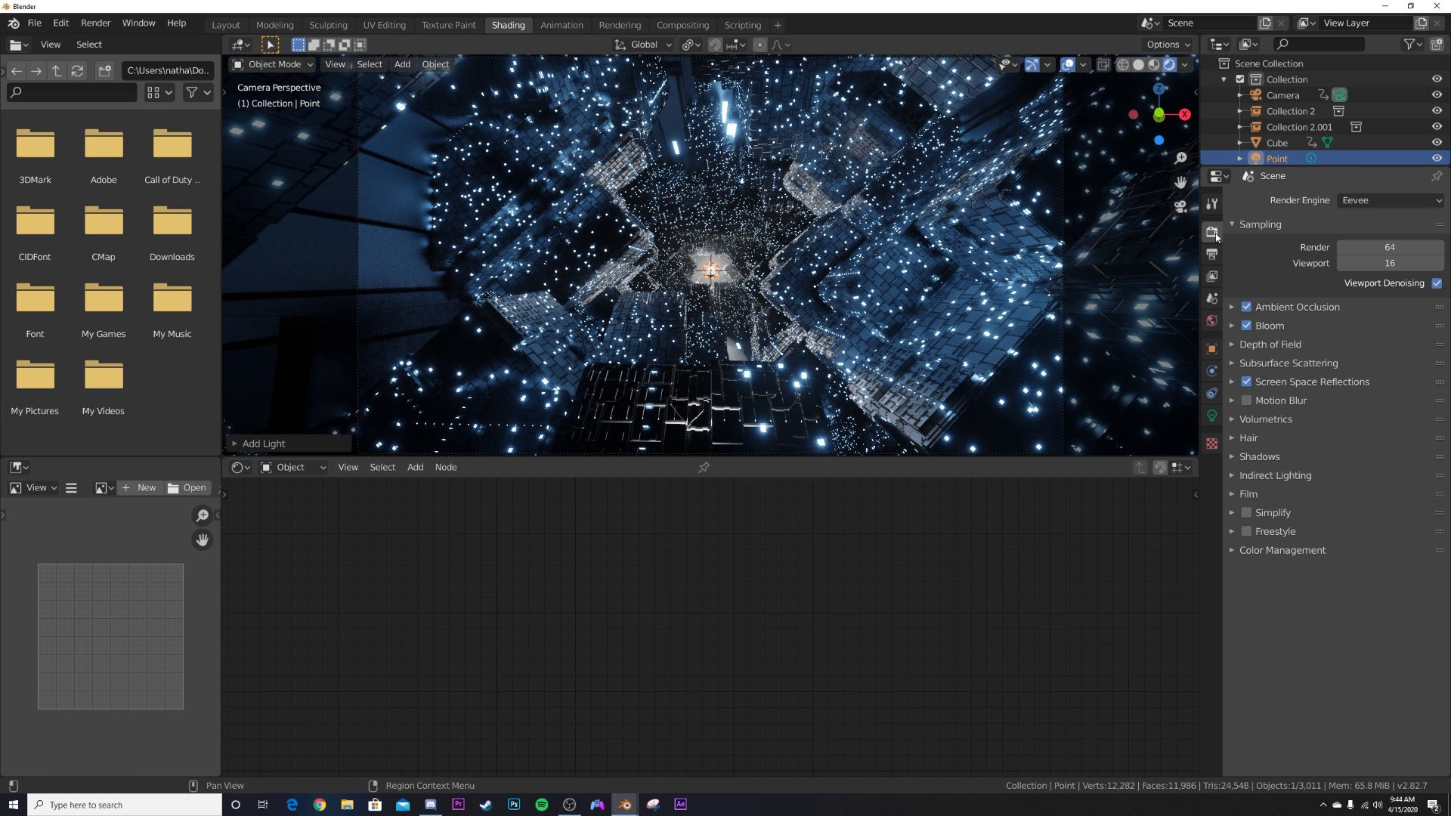
pyautogui.click(1211, 349)
pyautogui.moveTo(1360, 263); pyautogui.dragTo(1292, 263)
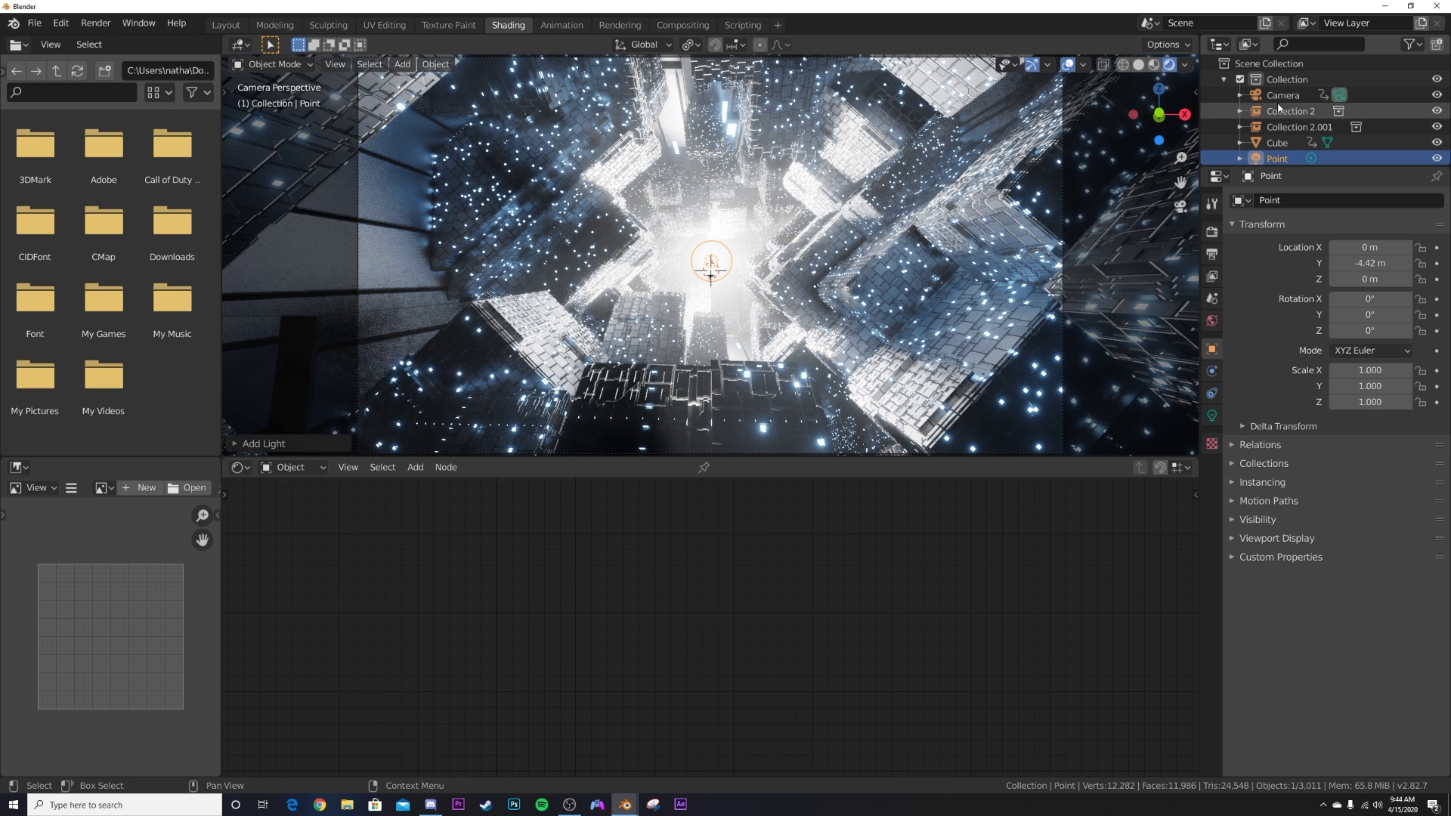
# Step: Set the point light's color to light blue with hue 0.580 and saturation 0.435
pyautogui.click(1213, 414)
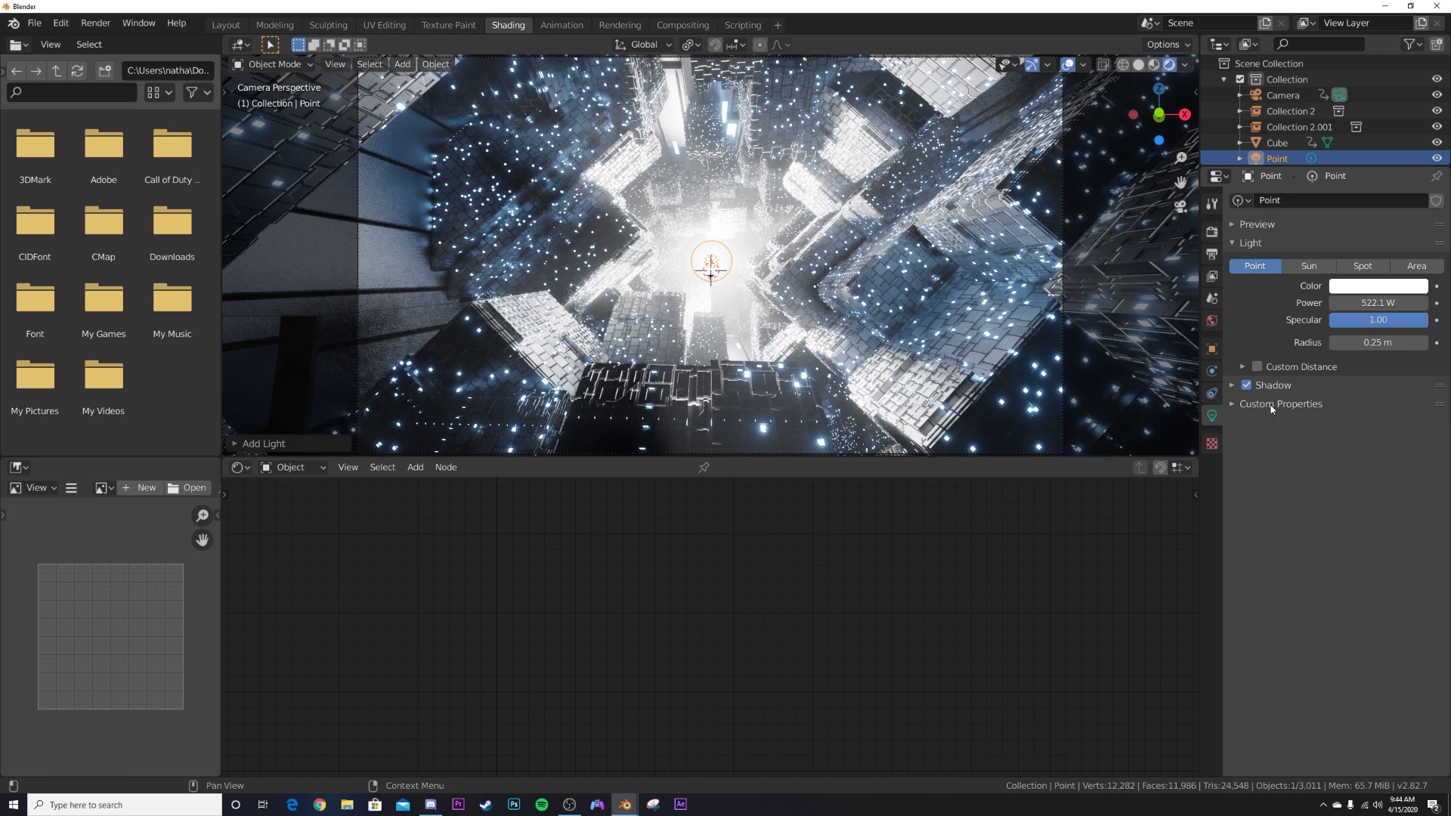
pyautogui.click(1364, 287)
pyautogui.moveTo(1360, 117); pyautogui.dragTo(1358, 105)
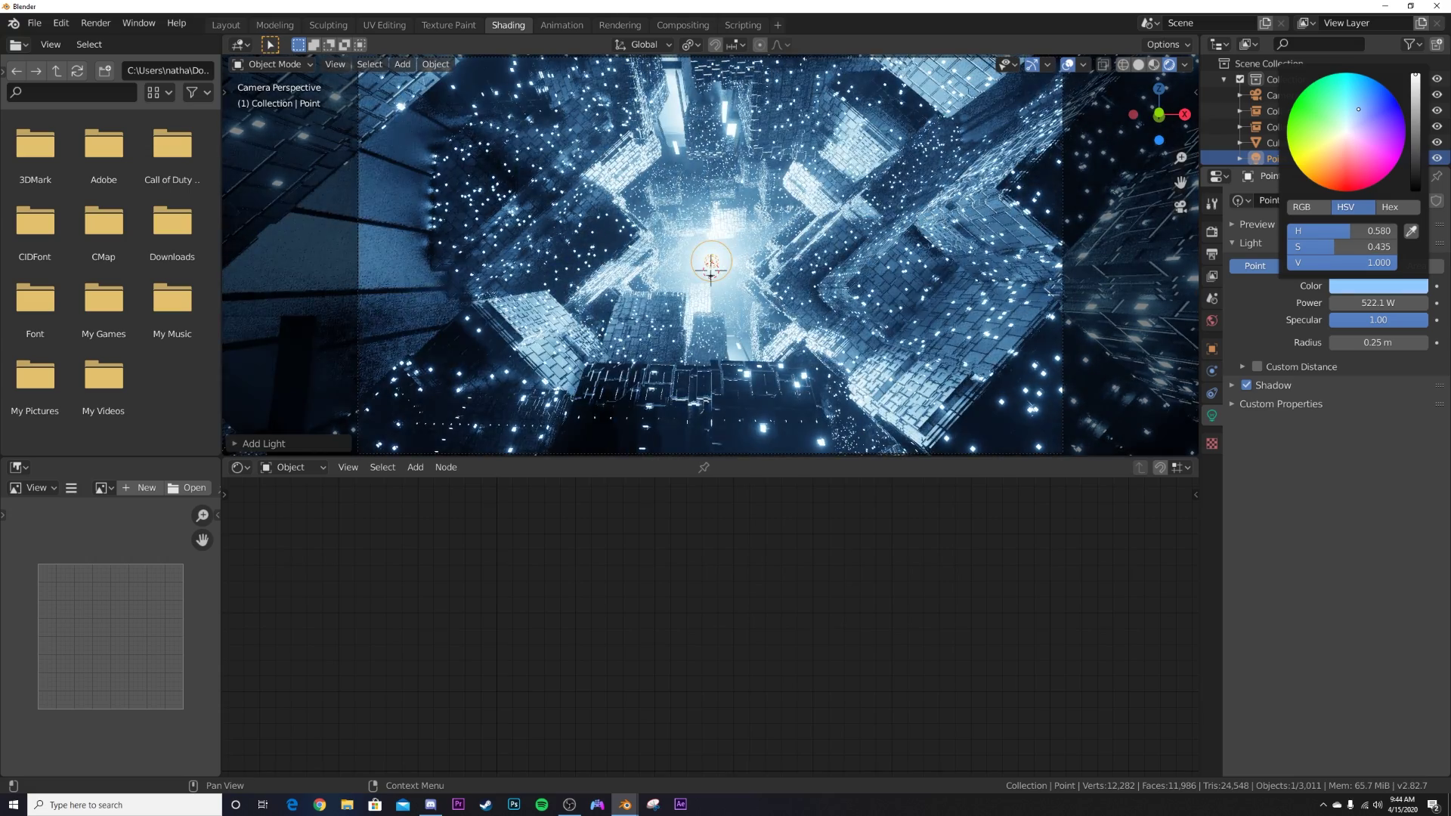
# Step: Return to the Layout workspace in rendered view and parent the point light to the camera with the Object option
pyautogui.click(225, 25)
pyautogui.press('z')
pyautogui.click(781, 227)
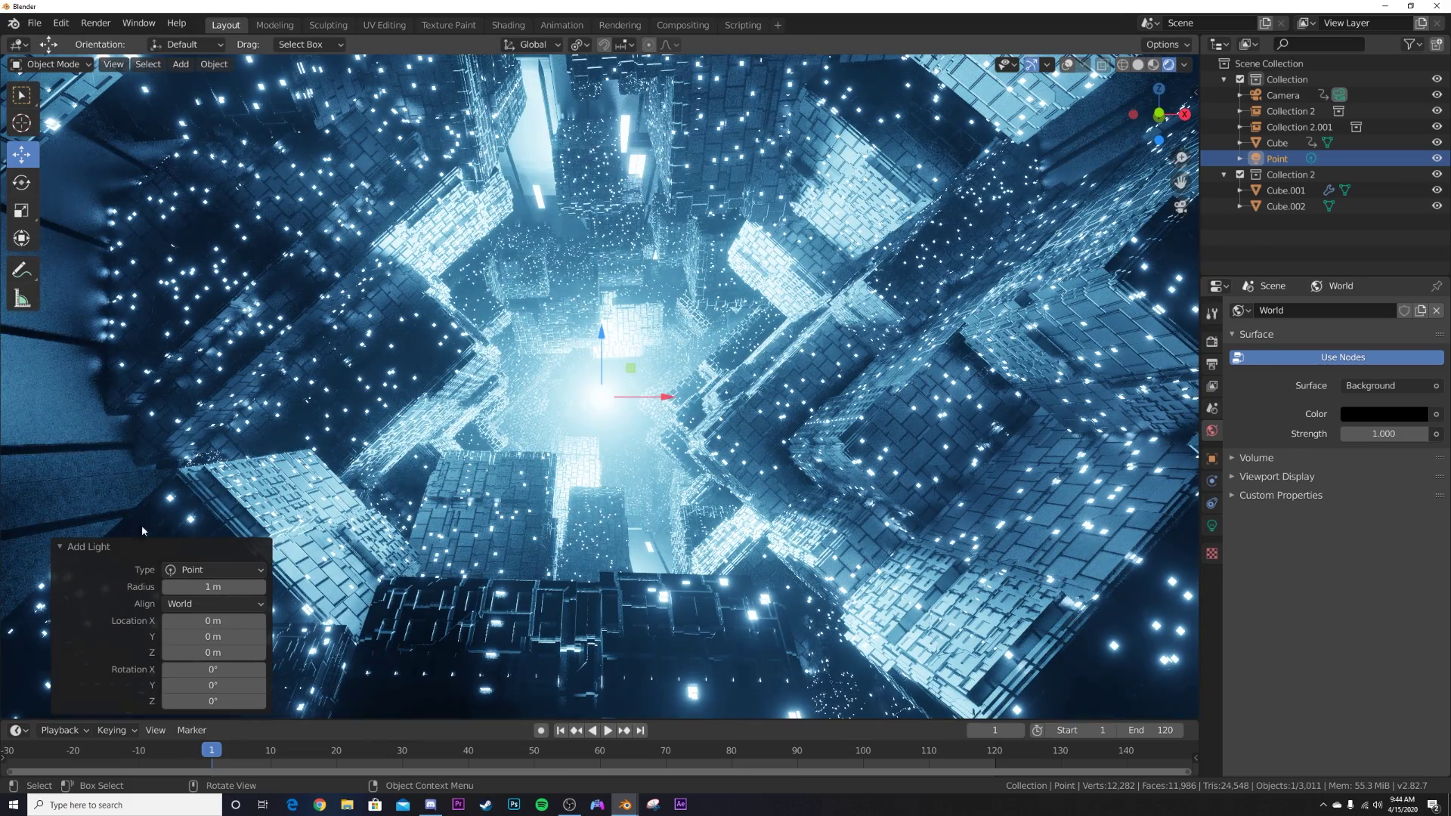
pyautogui.click(1284, 163)
pyautogui.keyDown('ctrl'); pyautogui.click(1268, 94); pyautogui.keyUp('ctrl')
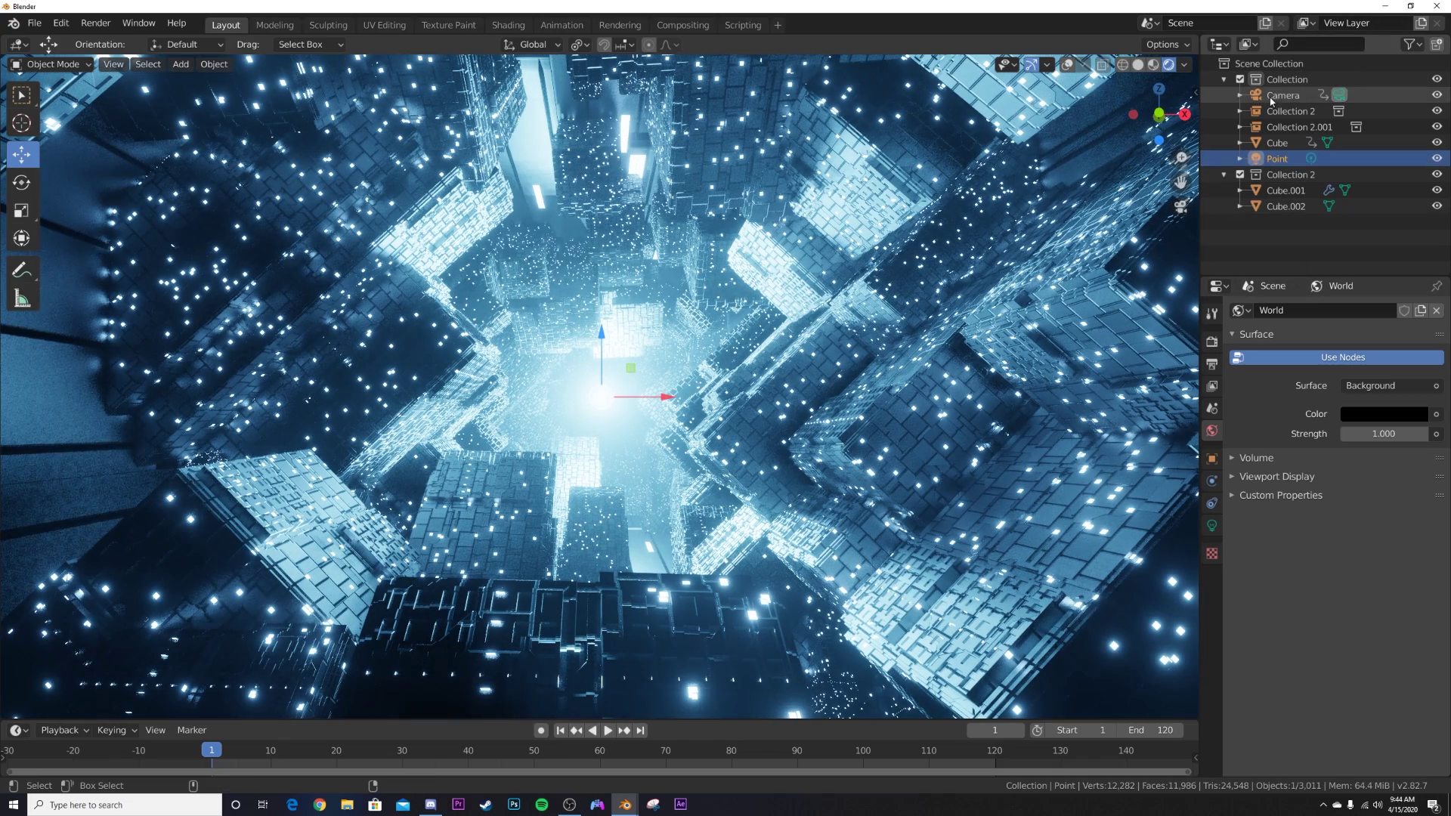
pyautogui.hotkey('ctrl', 'p')
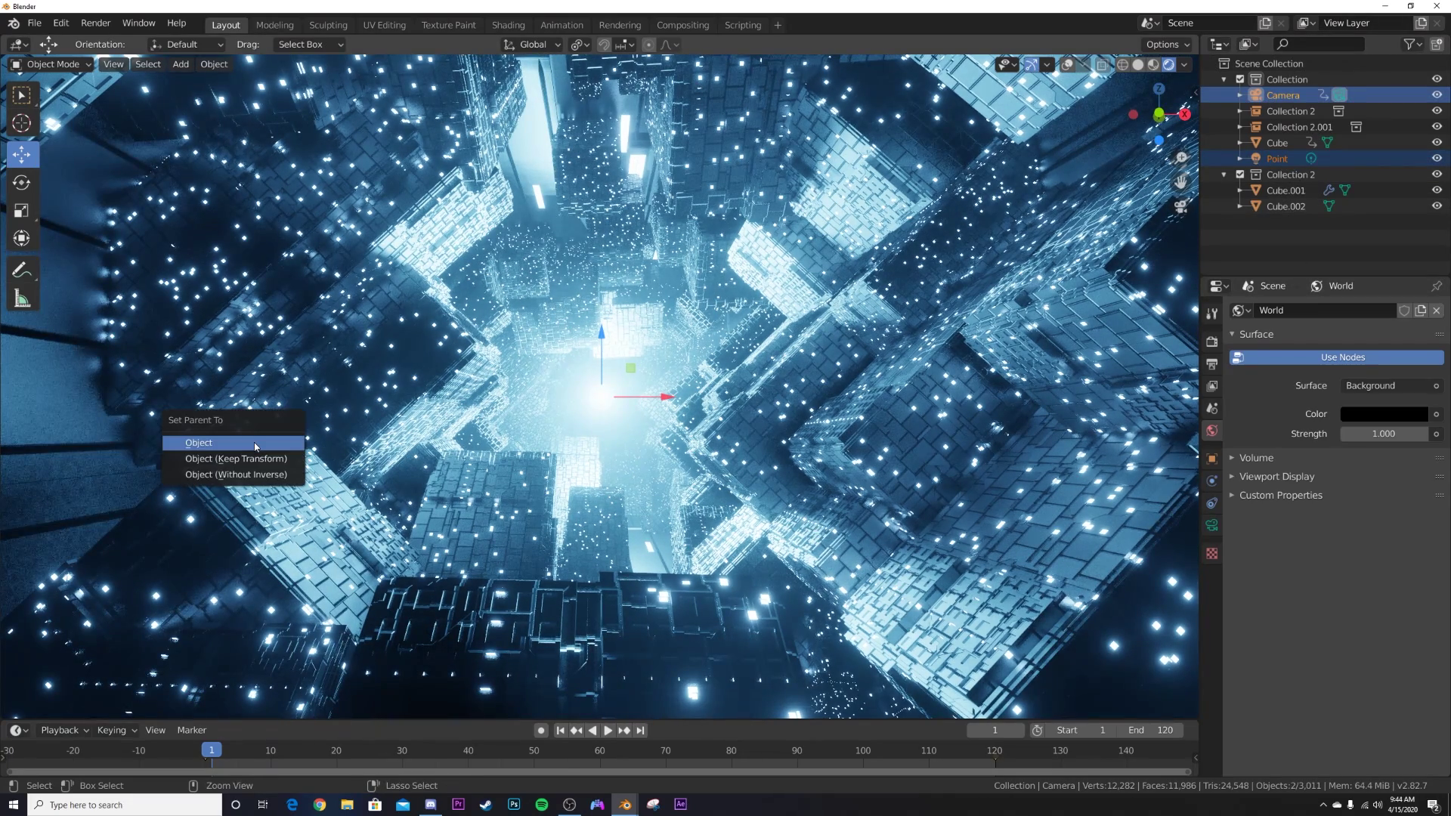
pyautogui.click(256, 444)
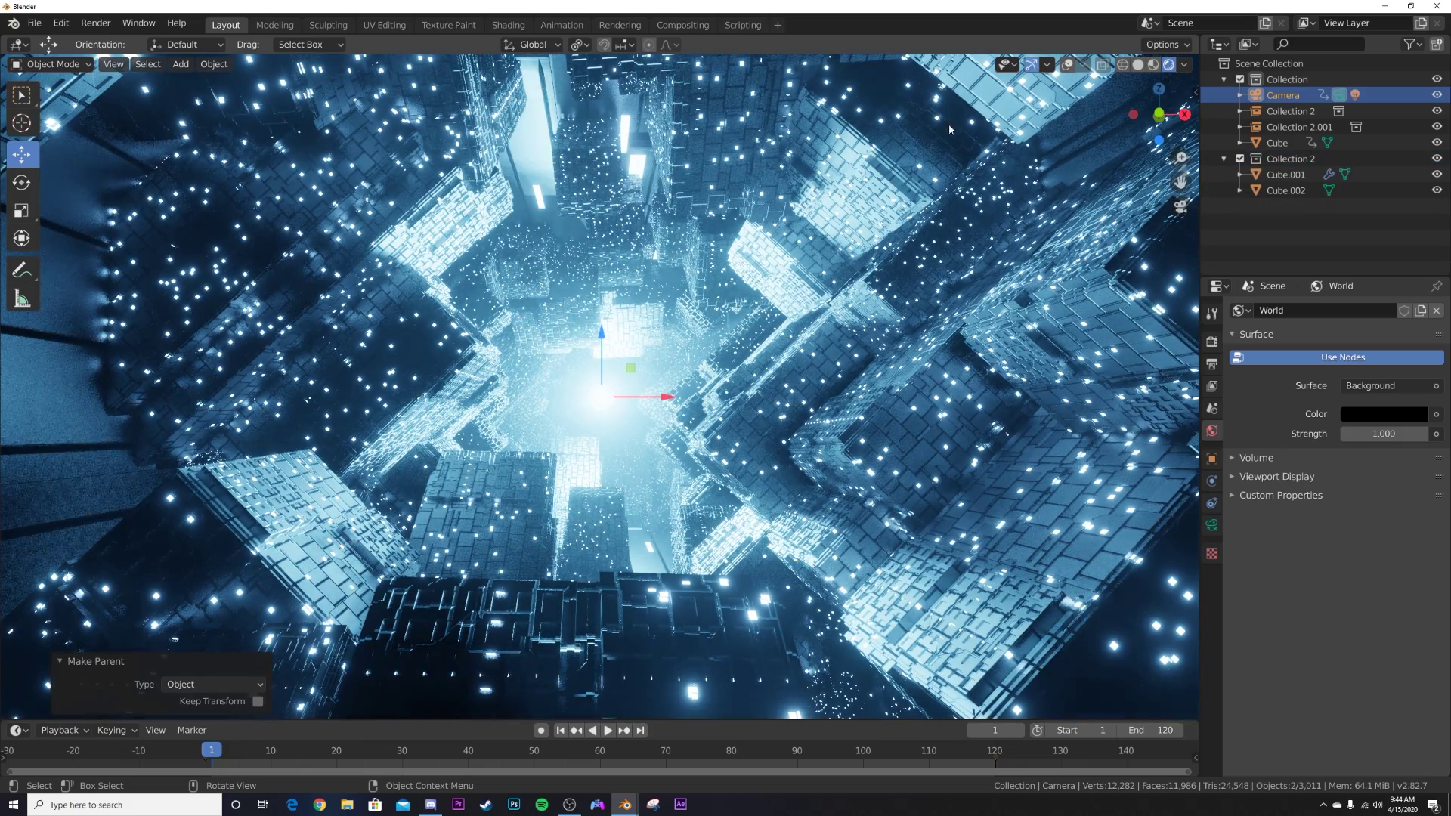
# Step: Play the animation to check the light travelling with the camera, and rewind to frame 1
pyautogui.press('space')
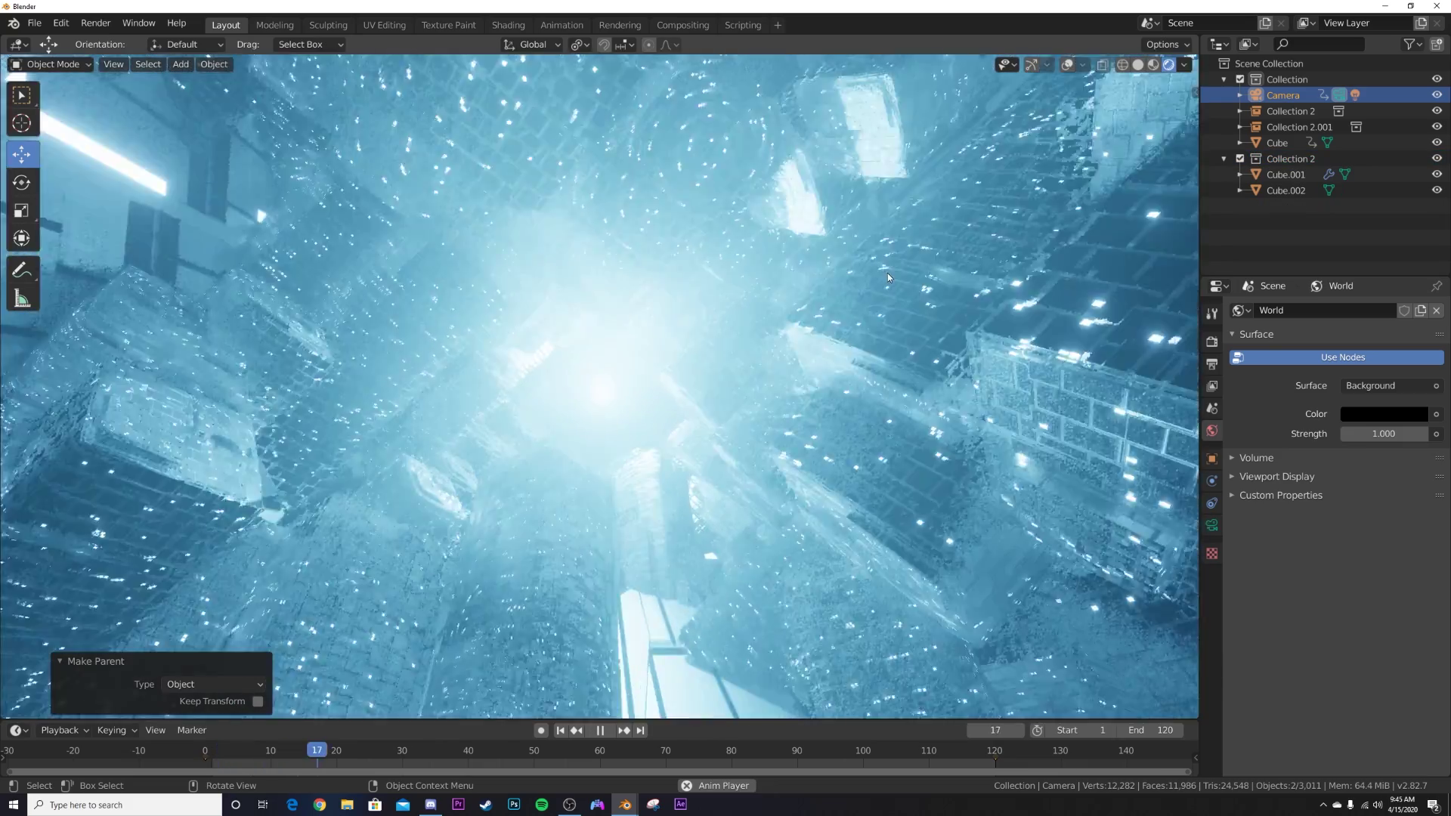
pyautogui.press('space')
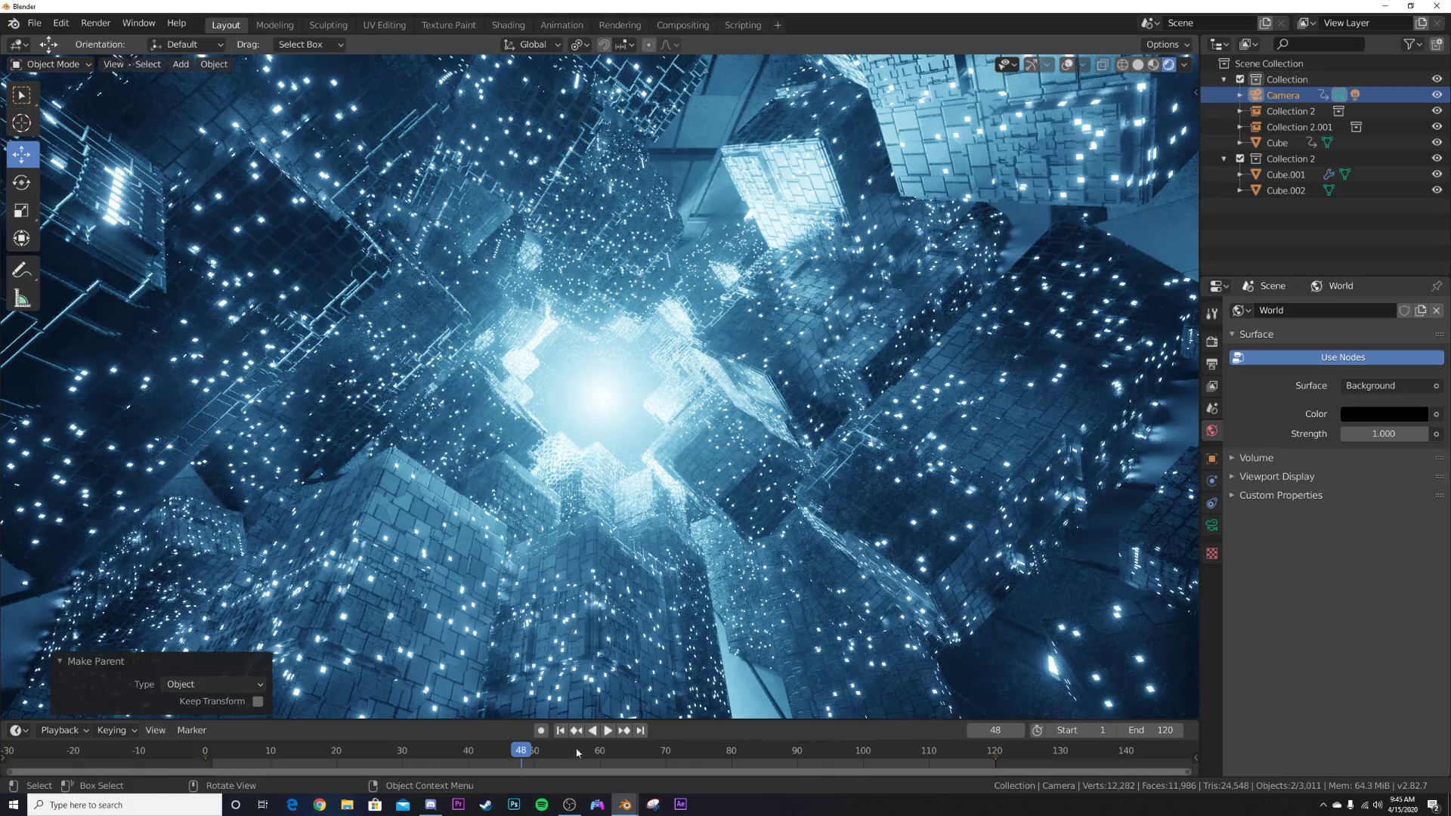
pyautogui.click(560, 730)
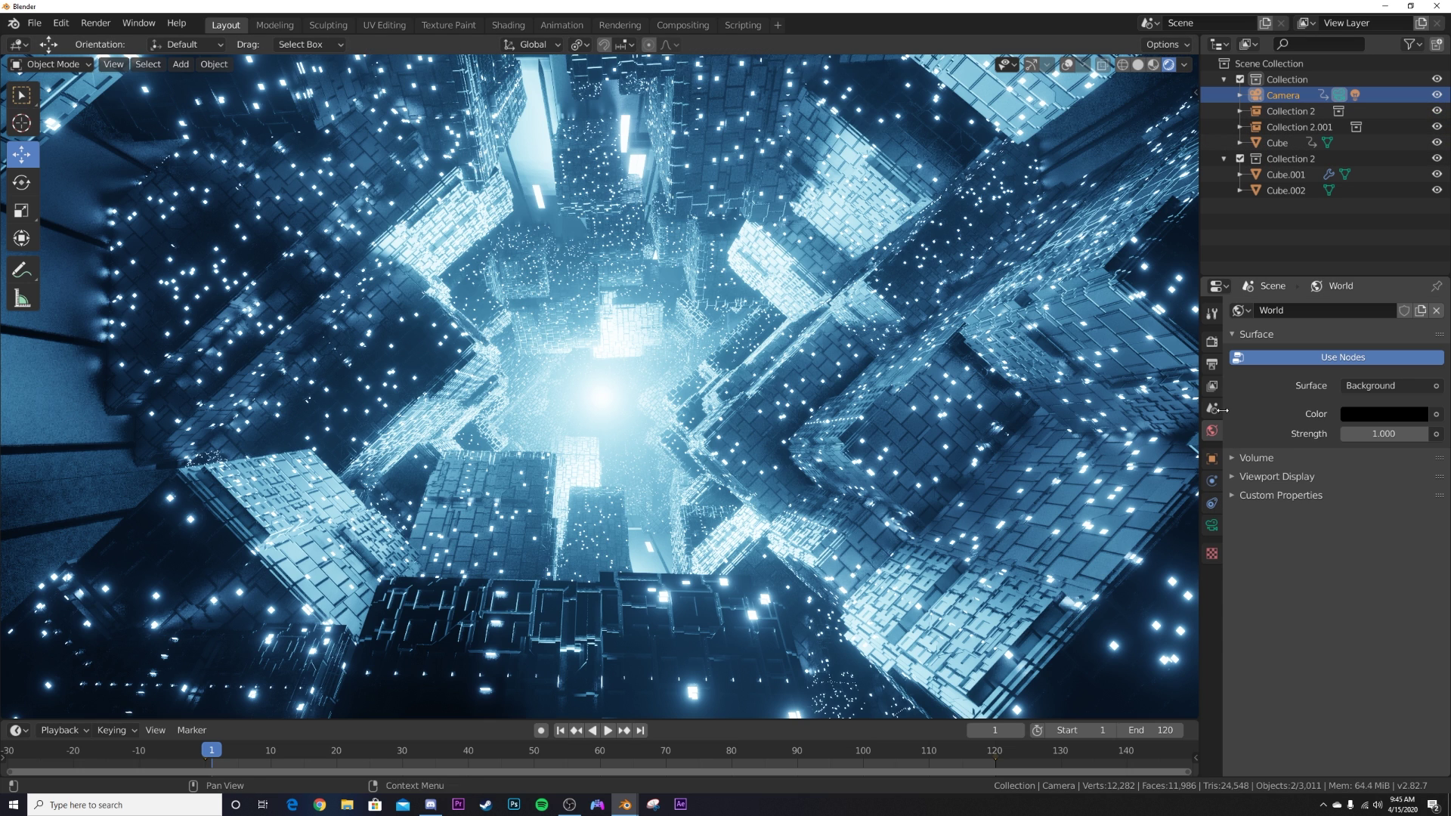
# Step: Set the color management look to Very High Contrast and the gamma to about 0.634
pyautogui.click(1211, 342)
pyautogui.scroll(-2, 1284, 642)
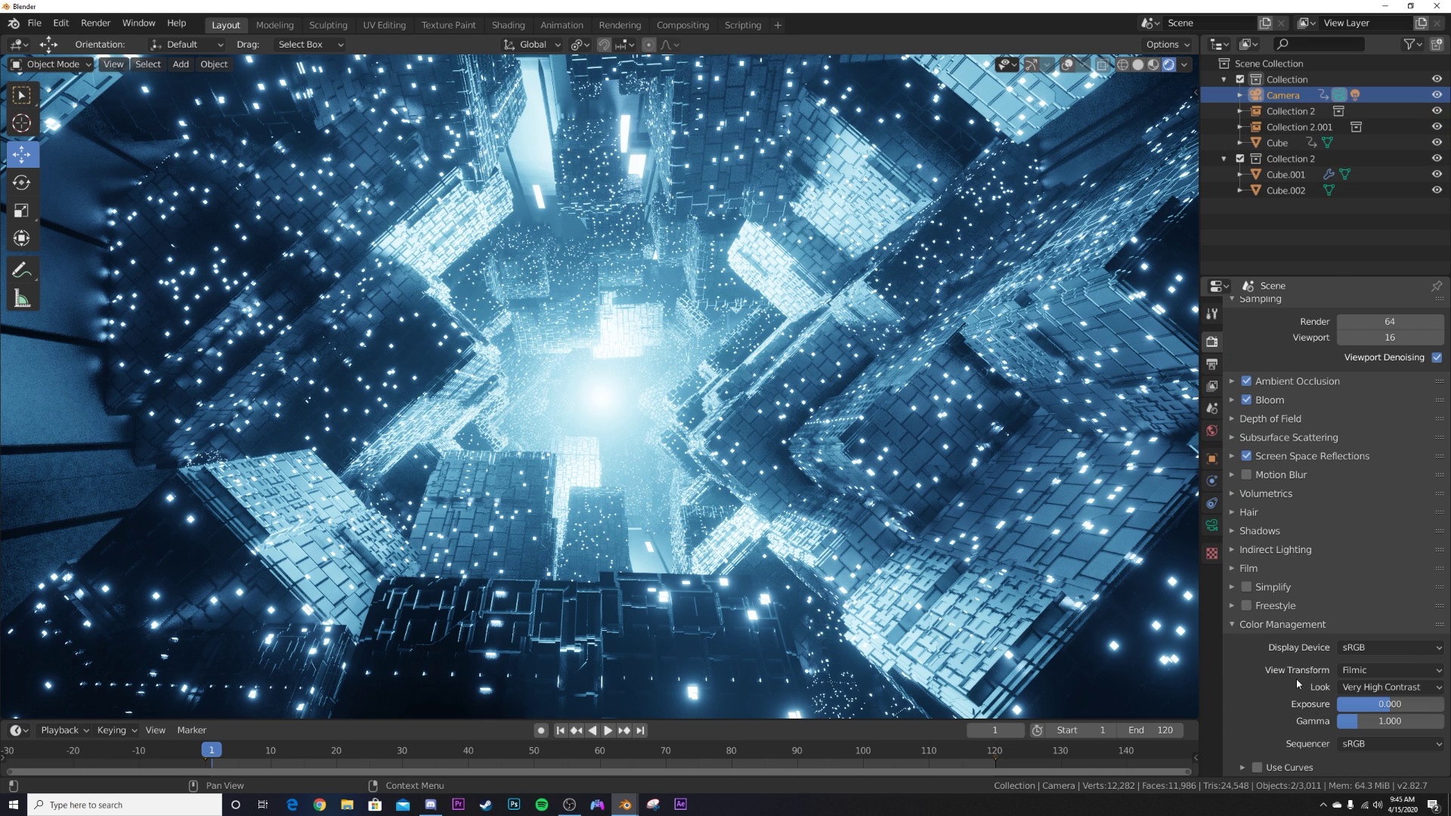
pyautogui.click(1363, 686)
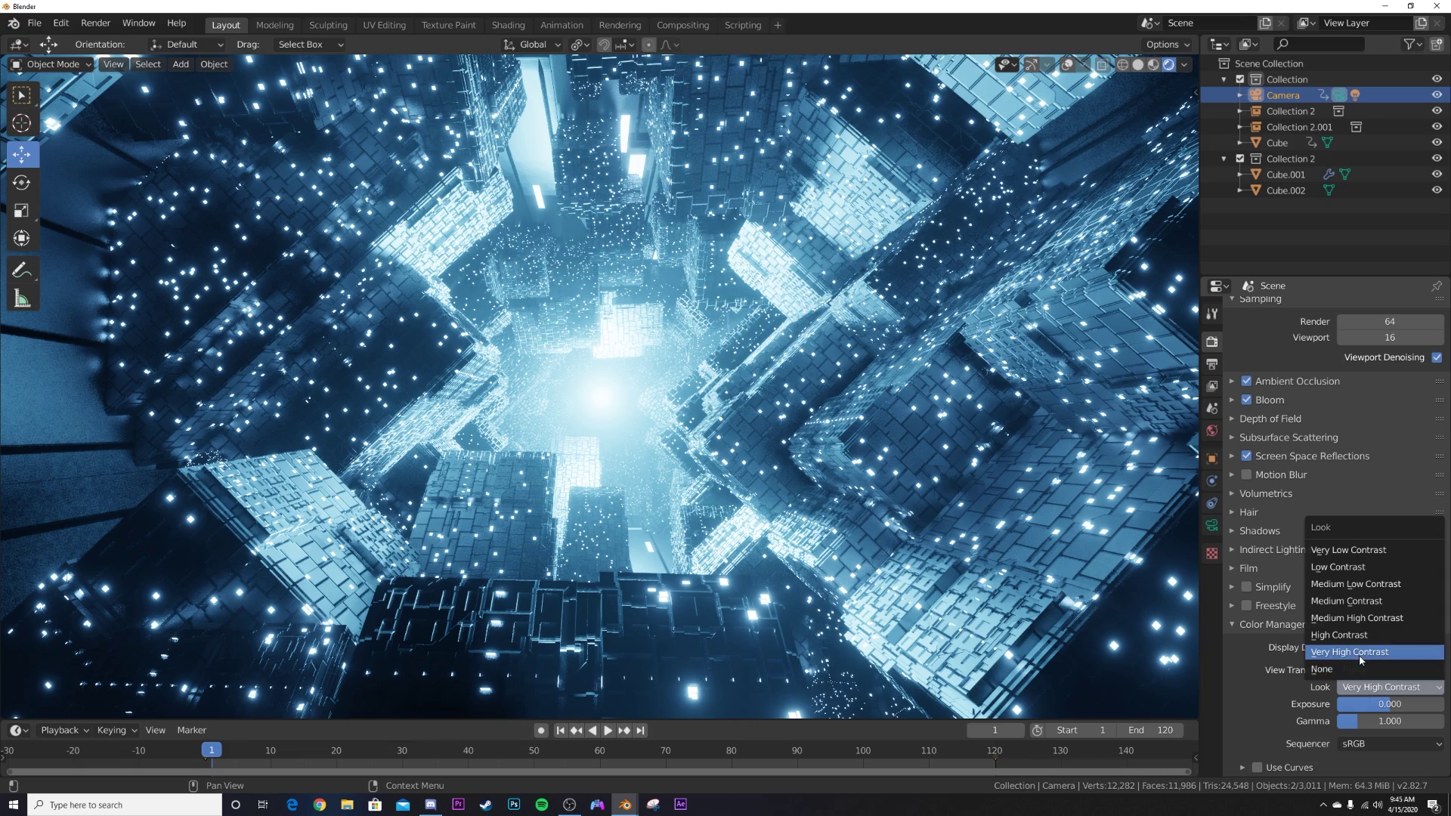
pyautogui.click(1352, 652)
pyautogui.moveTo(1379, 727); pyautogui.dragTo(1313, 727)
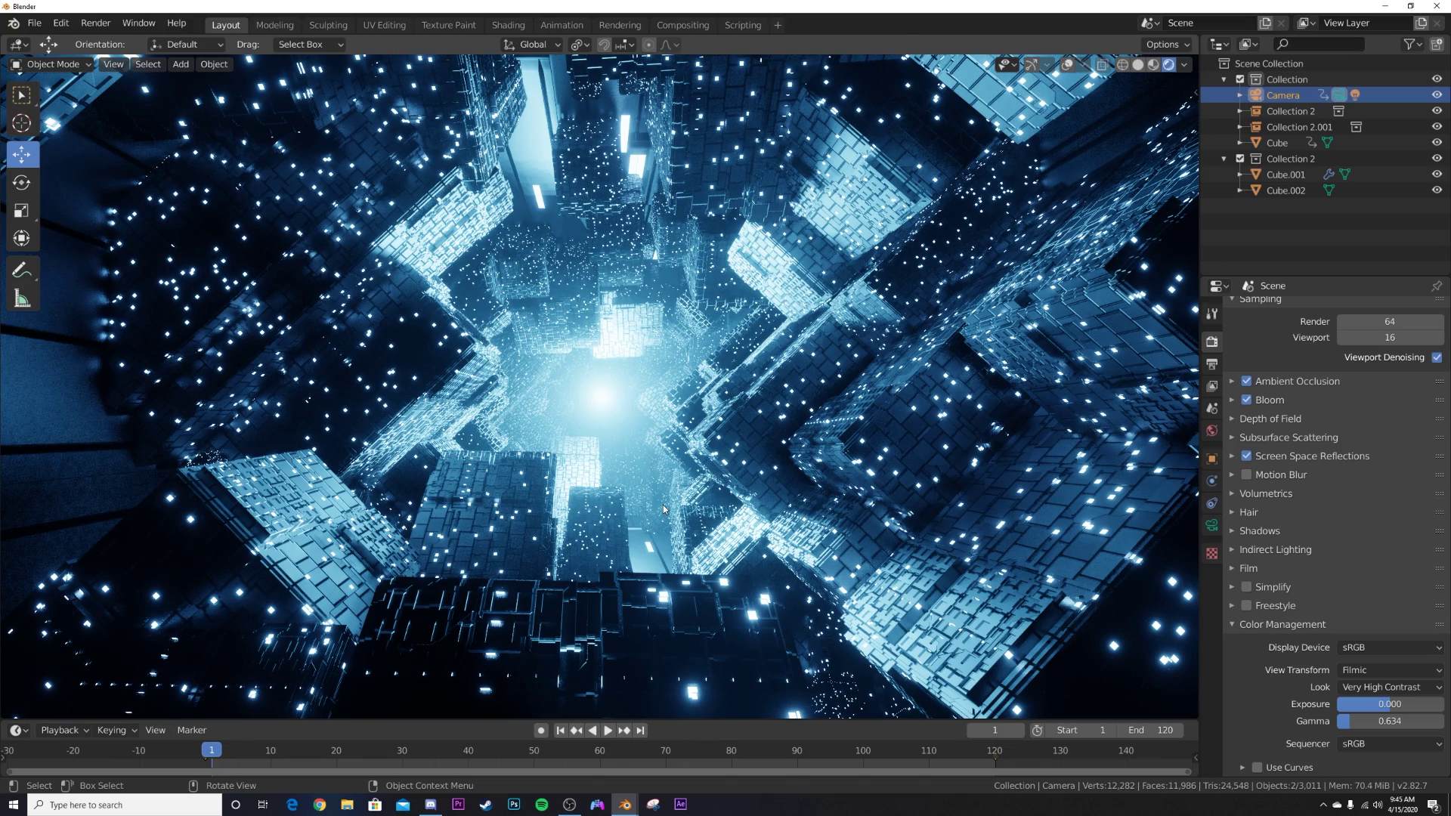
# Step: Play and pause the animation through the camera to review the graded lighting at several frames, and rewind to frame 1
pyautogui.press('space')
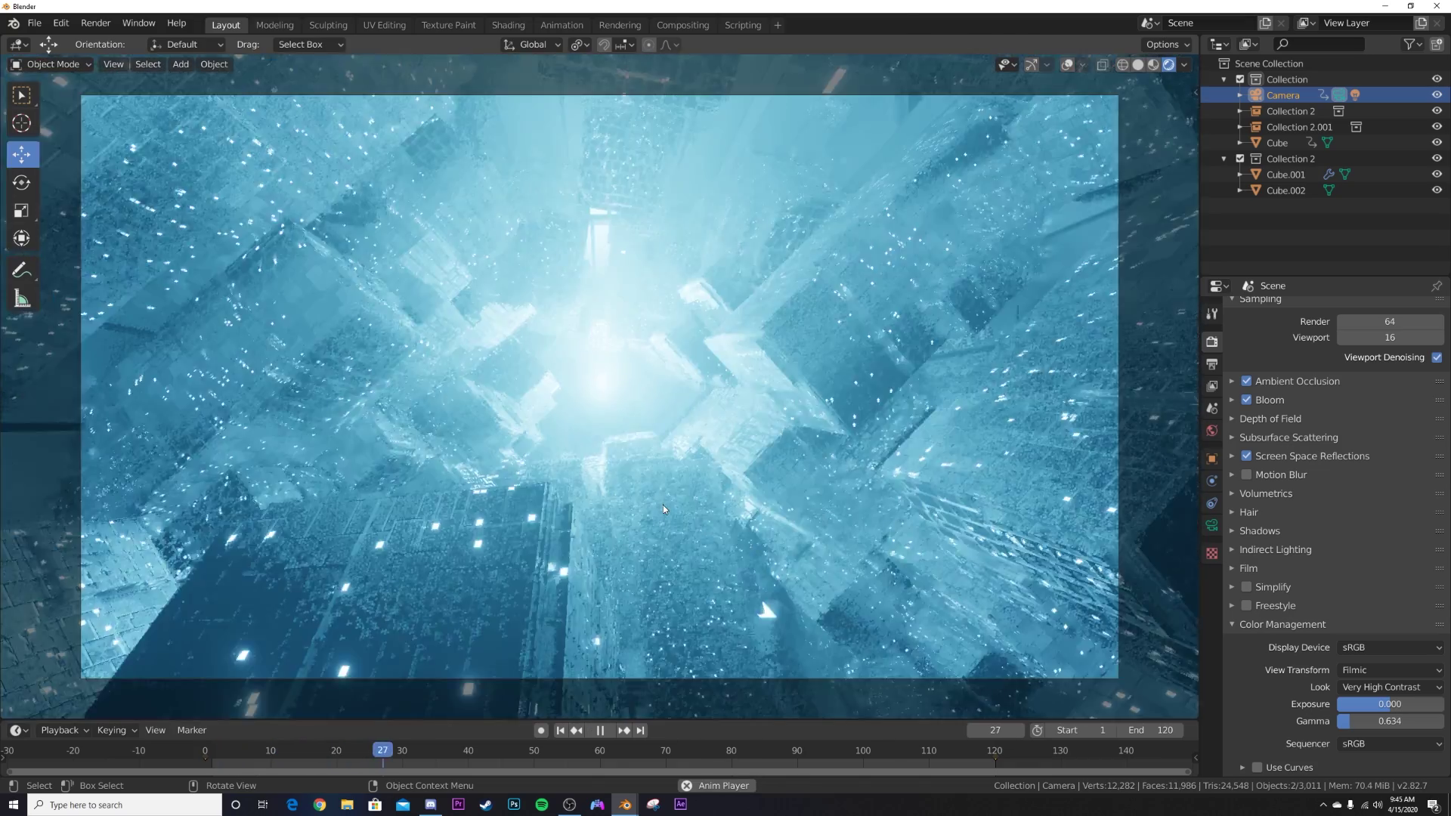
pyautogui.press('space')
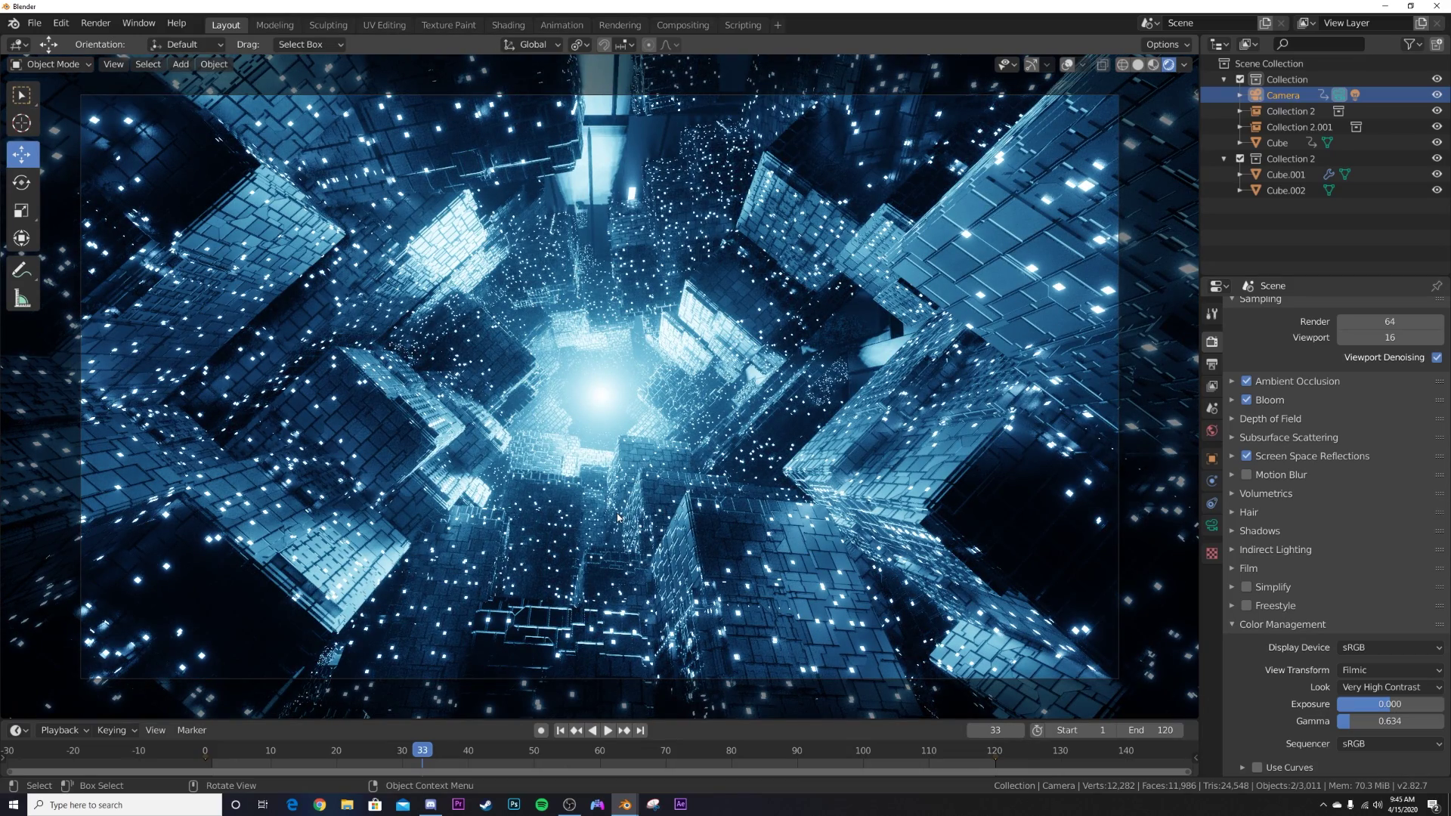
pyautogui.press('space')
pyautogui.press('space')
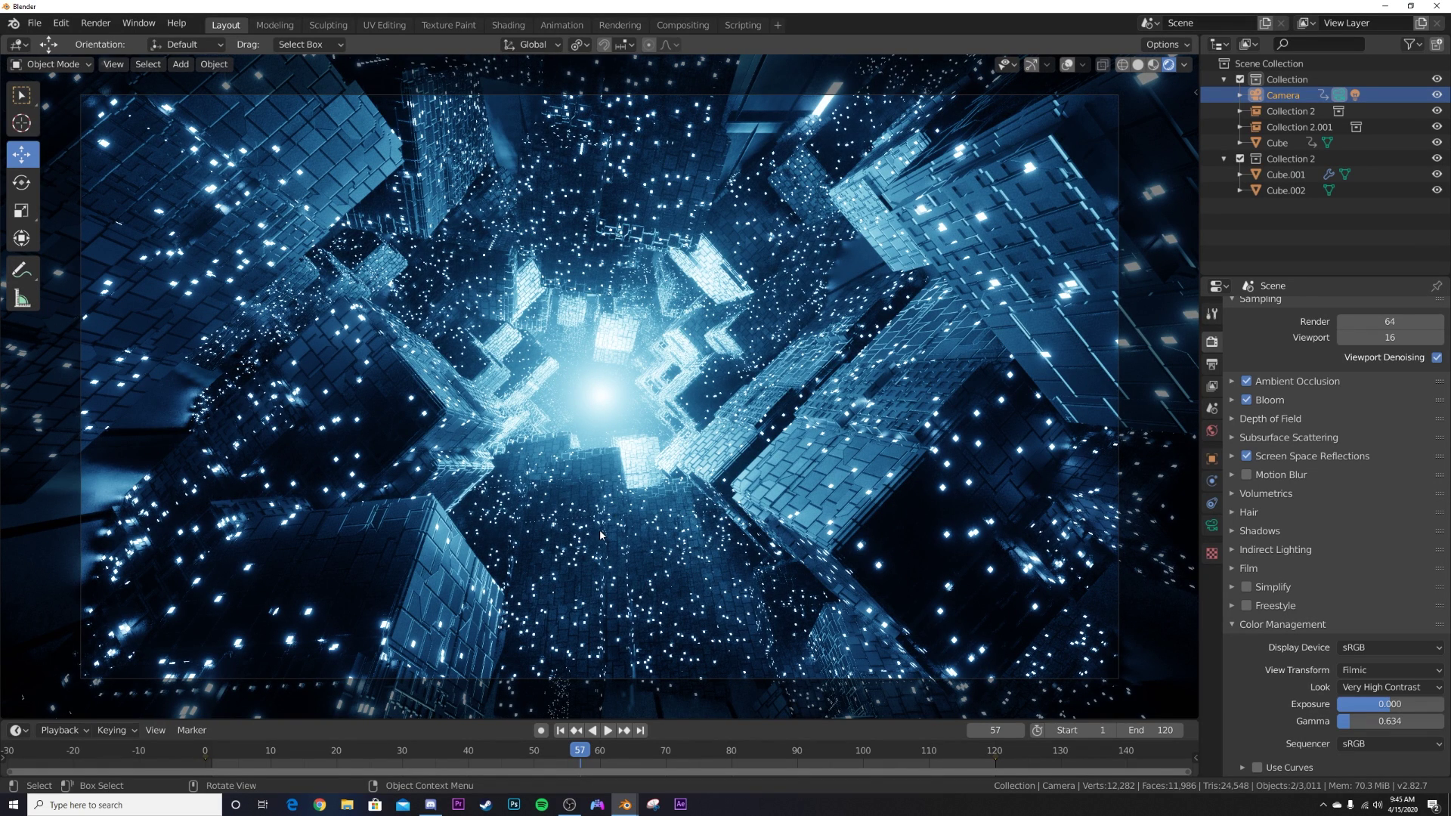
pyautogui.press('space')
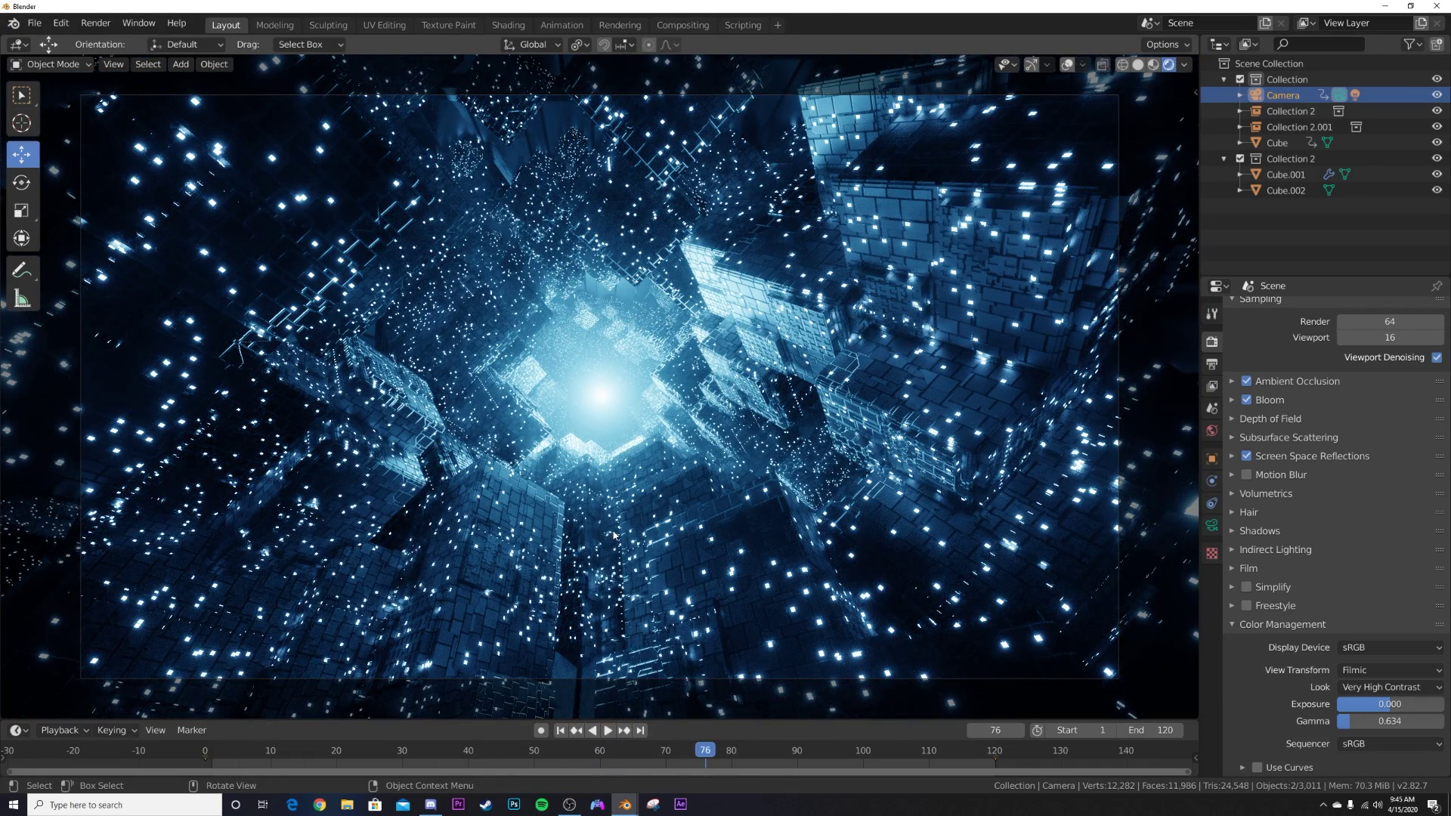
pyautogui.hotkey('shift', 'Left')
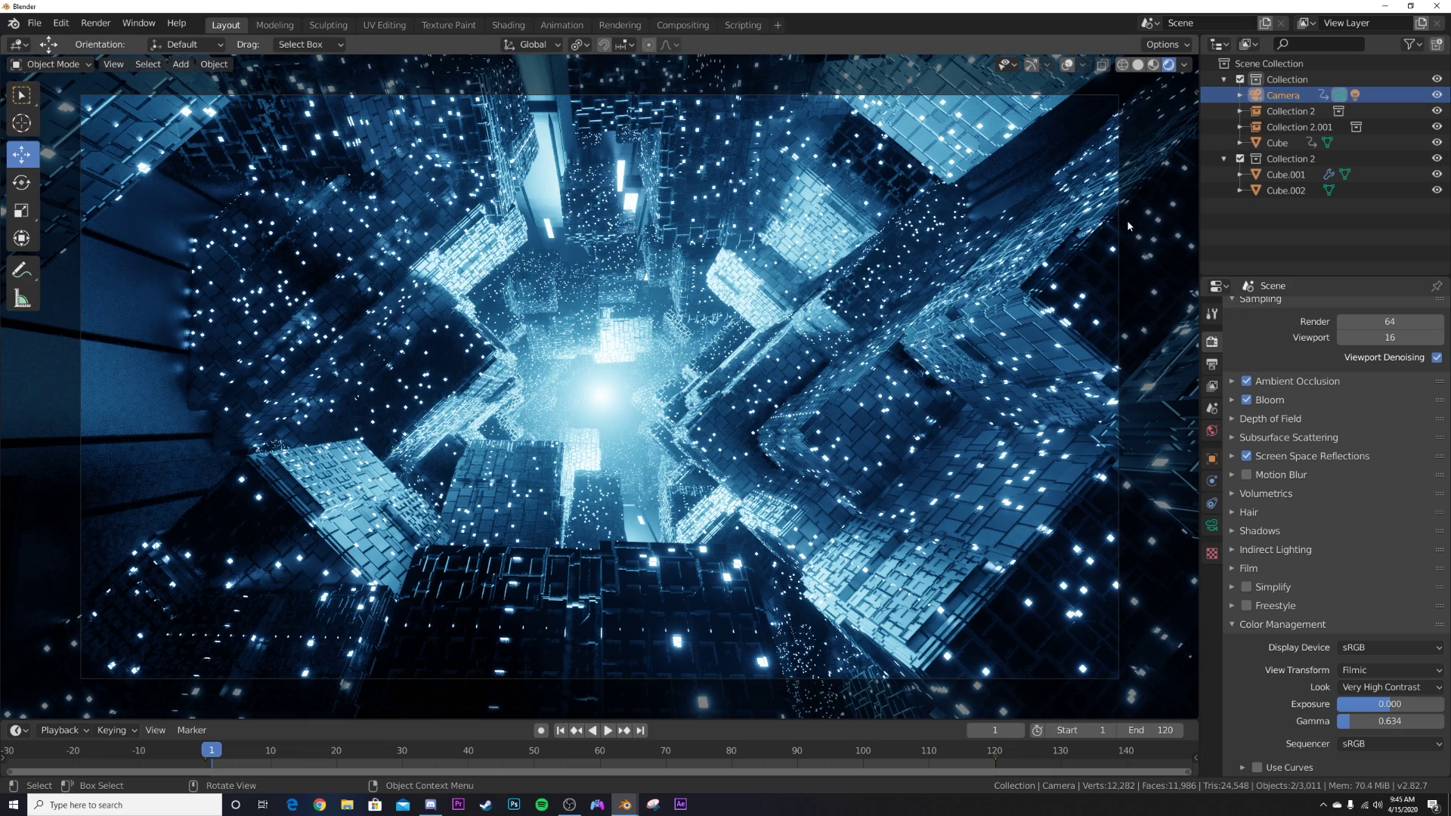
pyautogui.press('g')
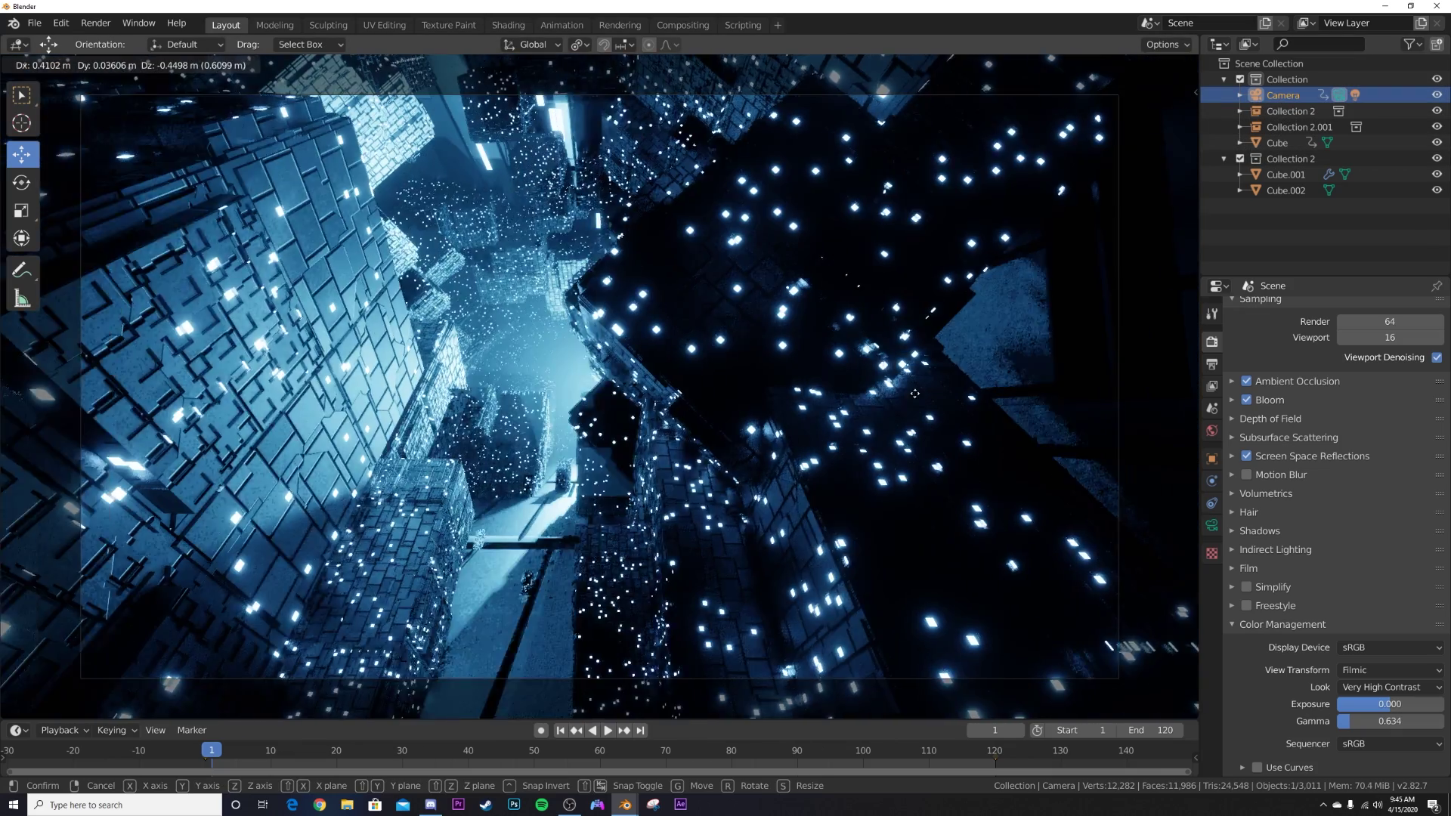
pyautogui.click(641, 383)
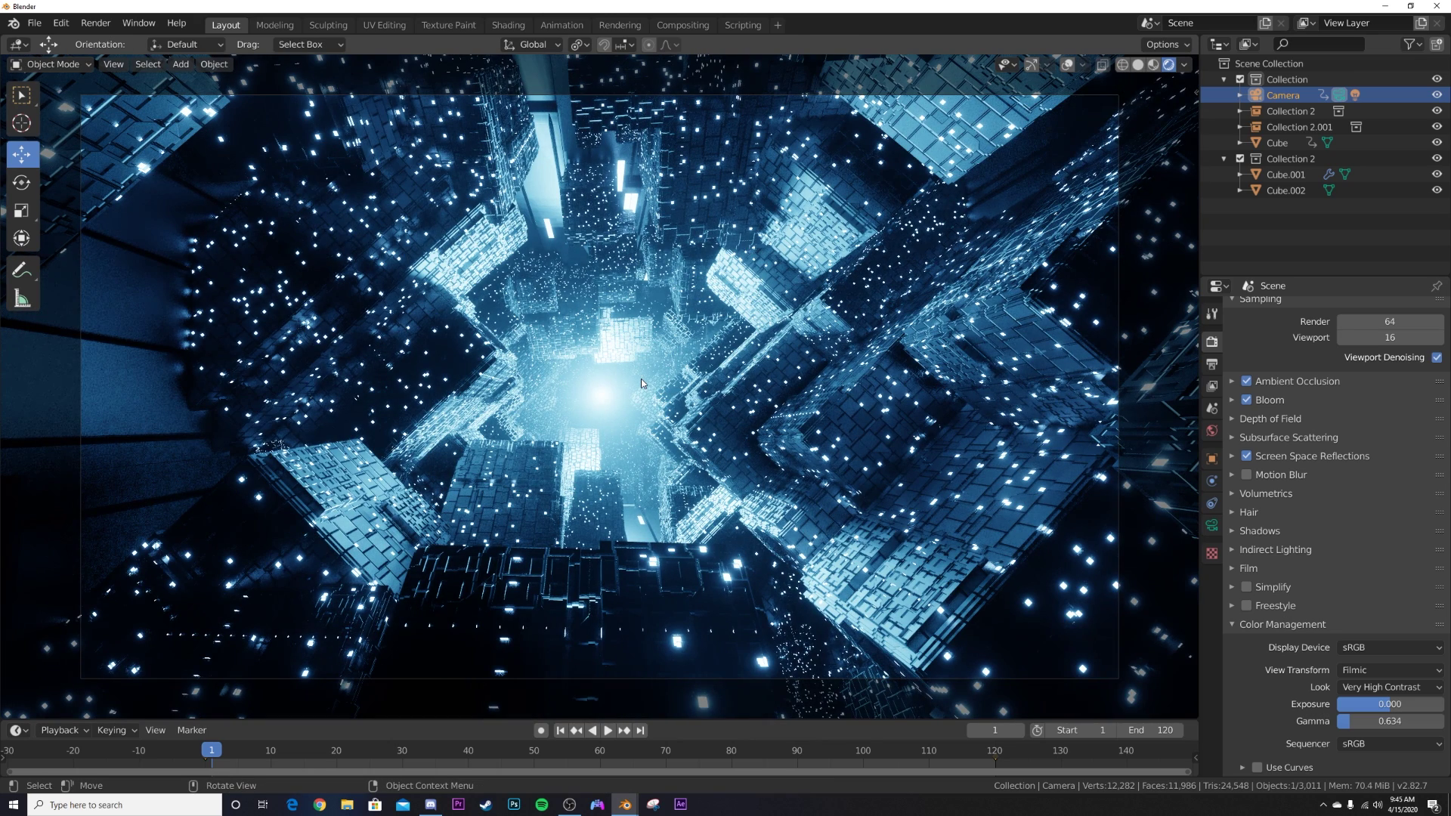
# Step: Set the render output to FFmpeg video with an MPEG-4 container and Perceptually lossless output quality
pyautogui.click(1212, 364)
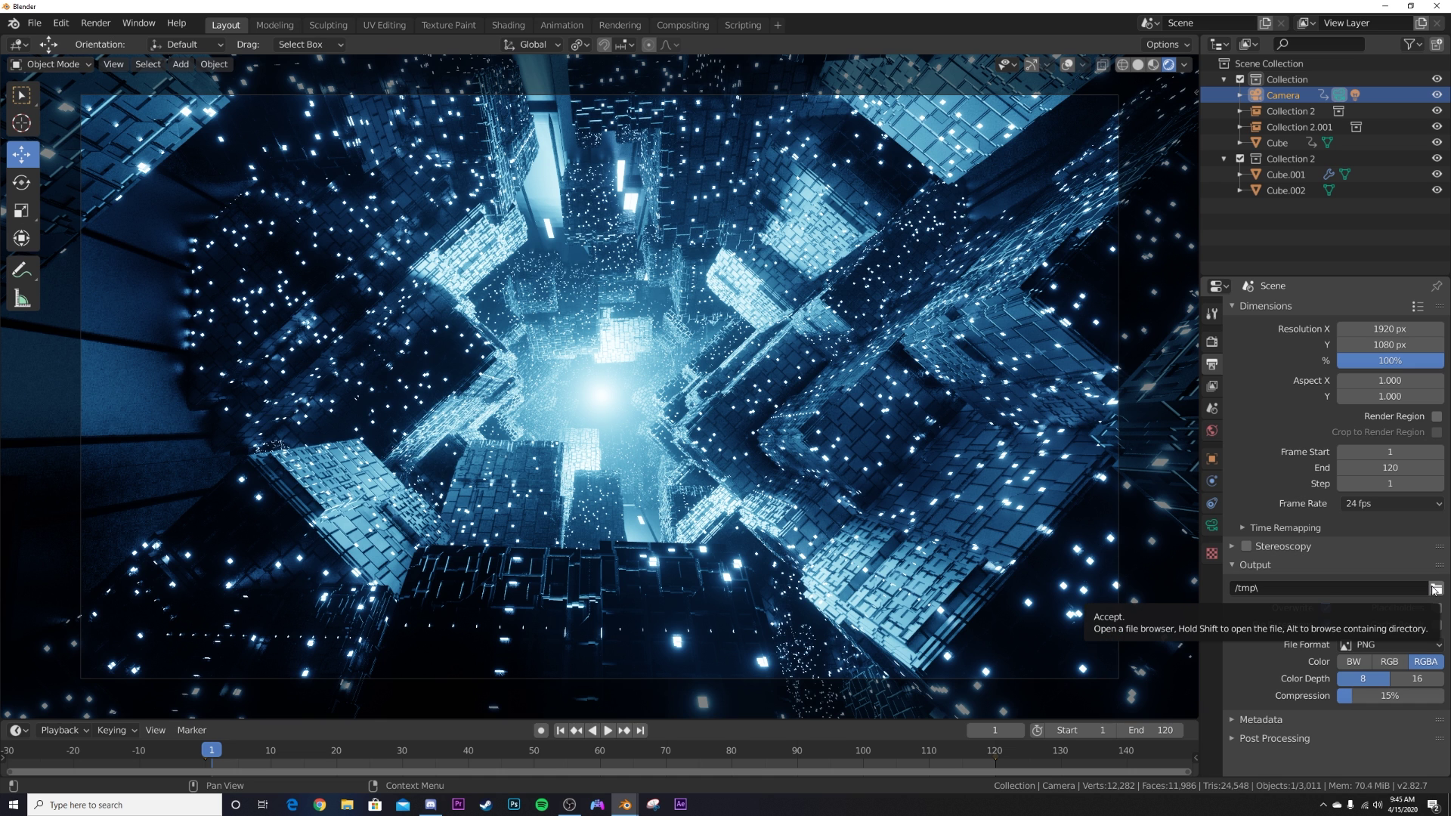
pyautogui.click(1394, 644)
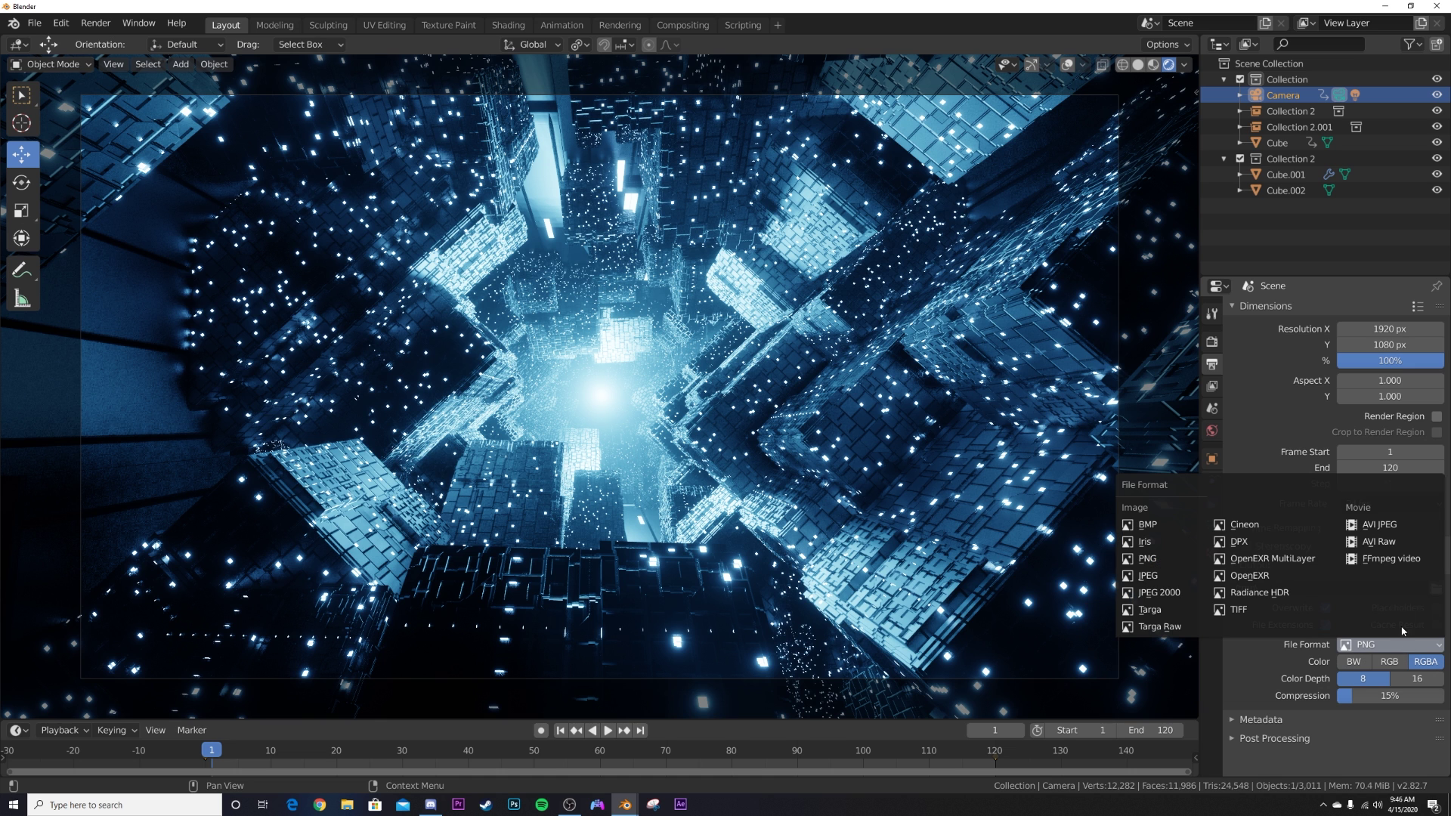
pyautogui.click(1392, 559)
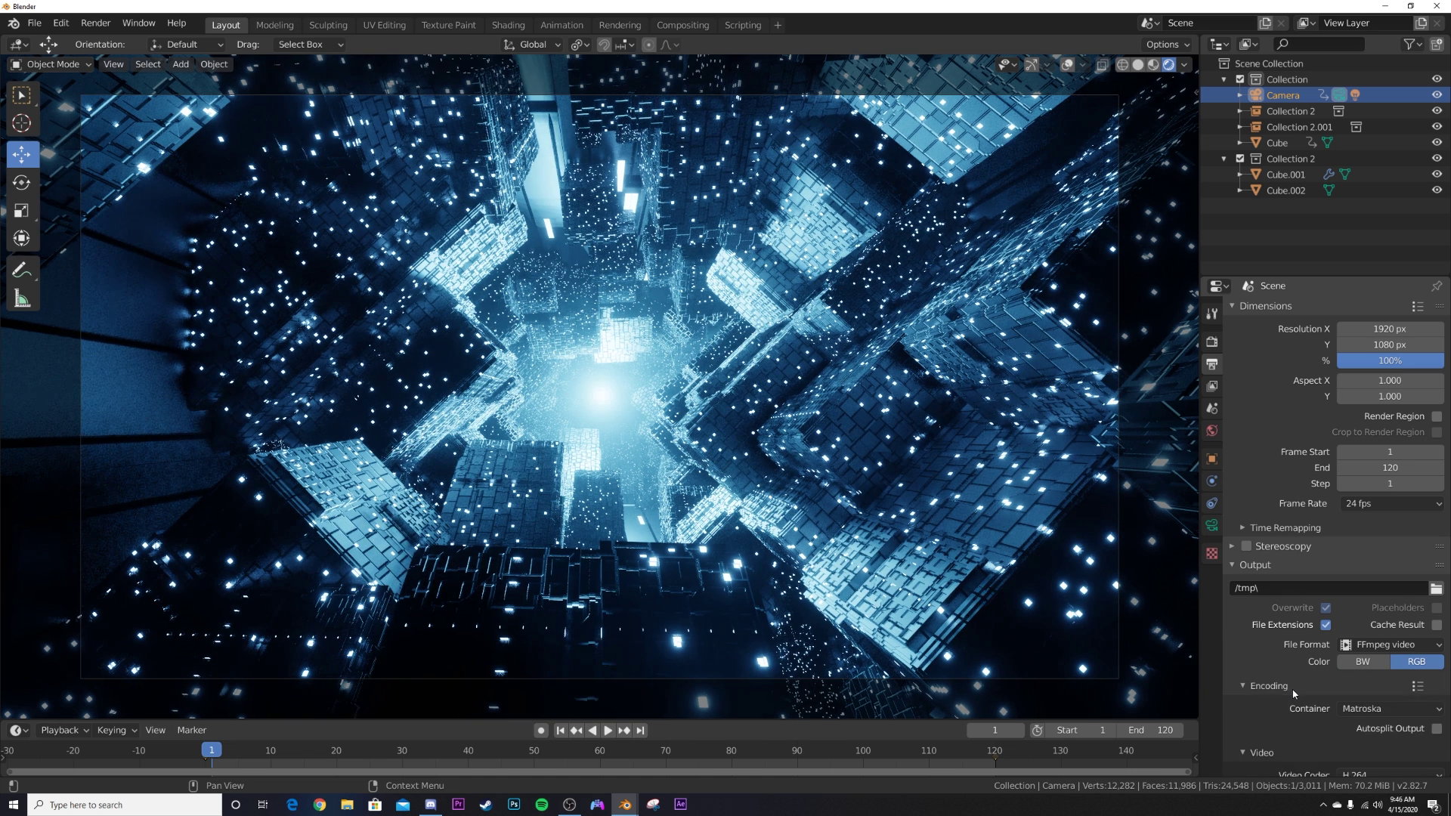
pyautogui.click(1391, 708)
pyautogui.click(1383, 655)
pyautogui.scroll(-6, 1367, 646)
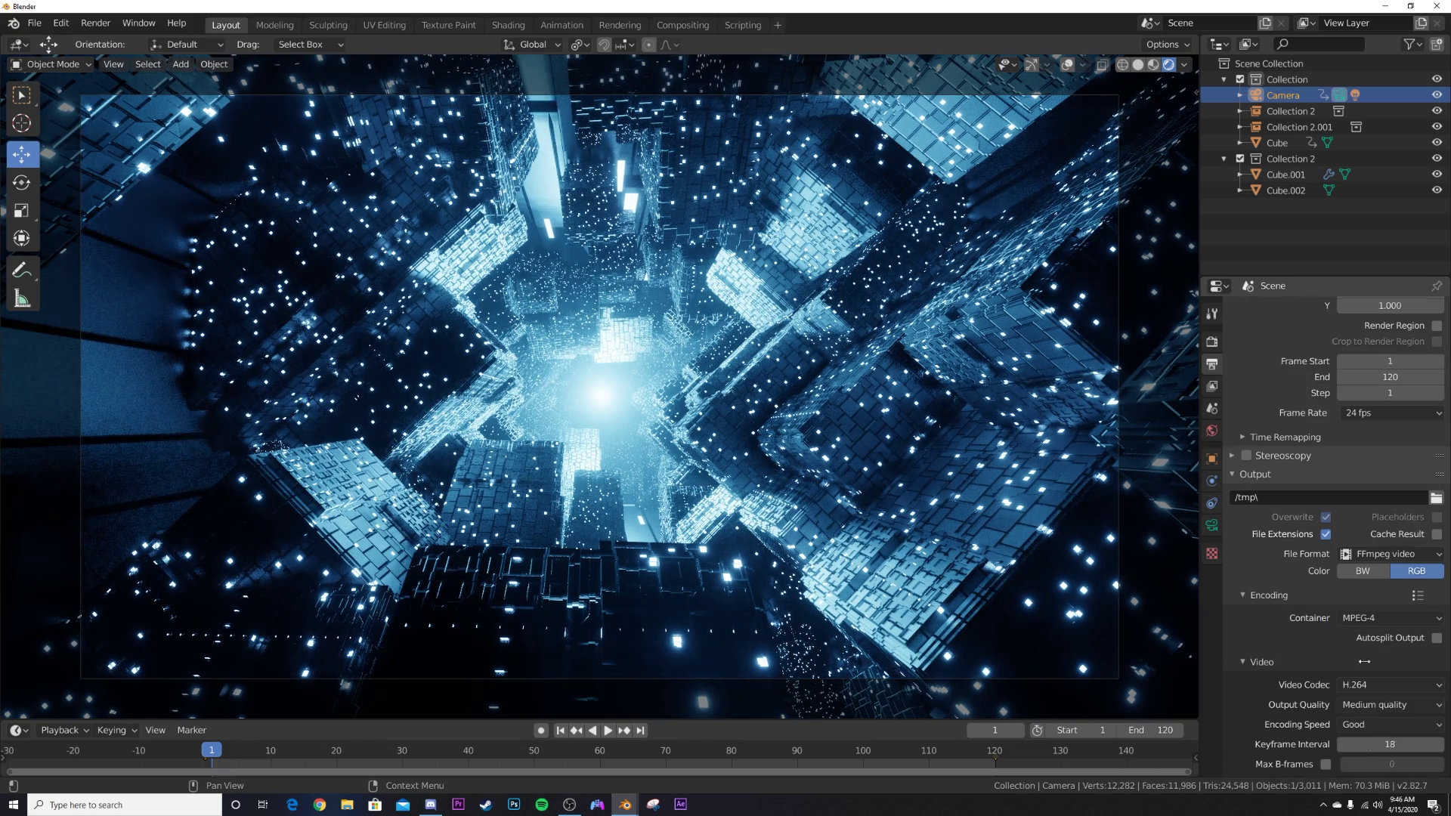
pyautogui.click(1368, 620)
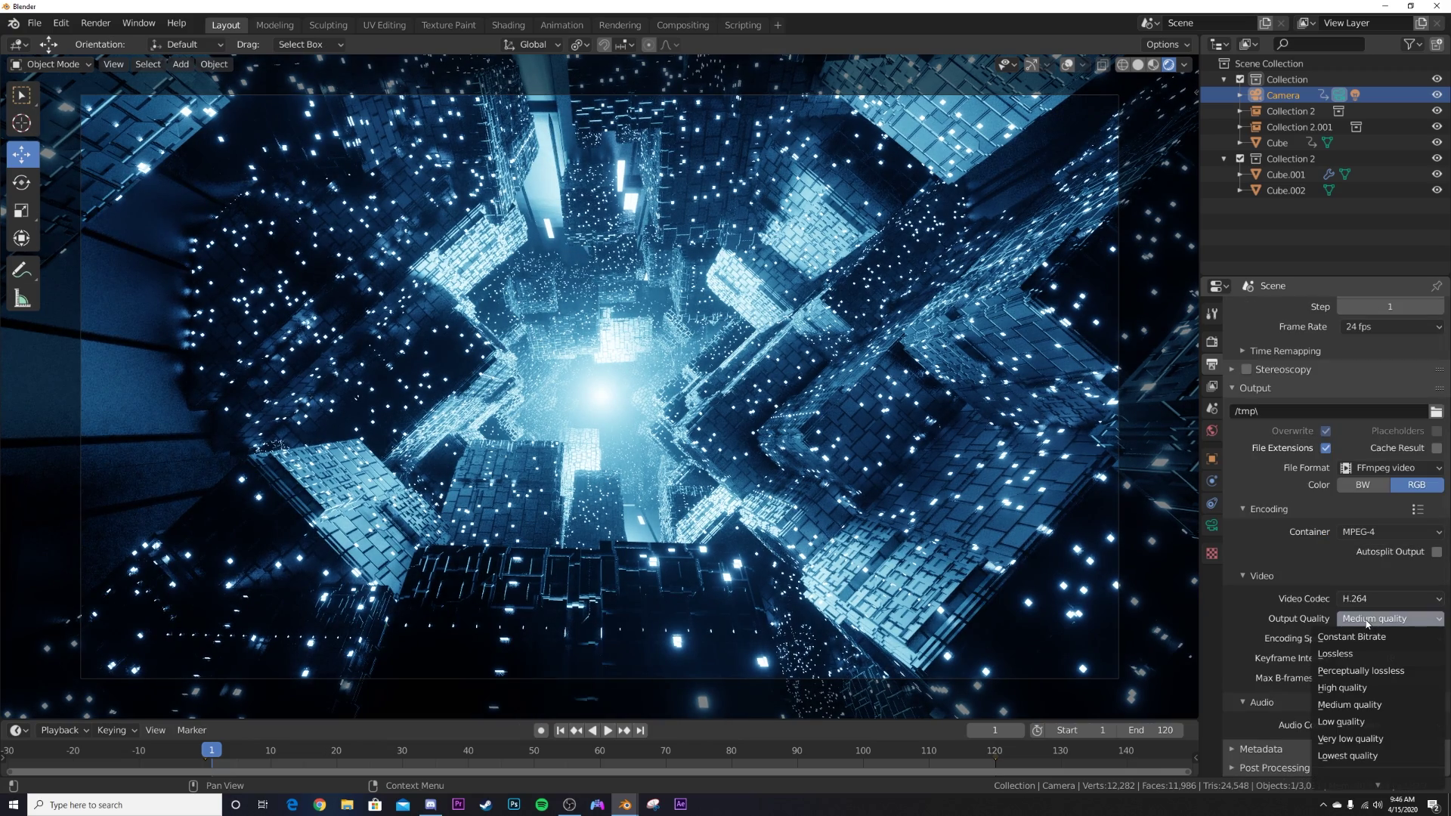
pyautogui.click(1360, 671)
# Step: Start rendering the corridor animation with the Render Animation command
pyautogui.click(94, 23)
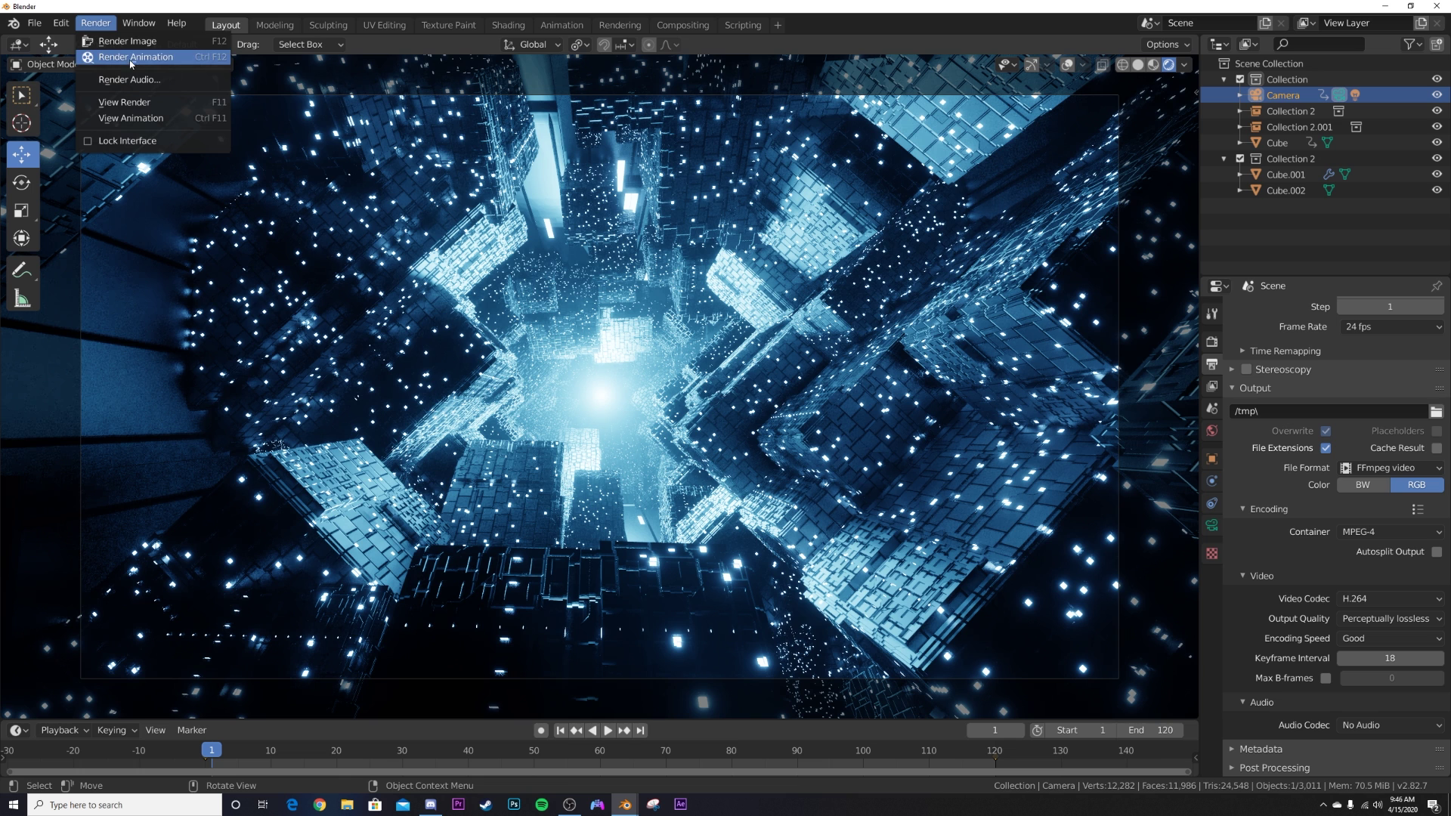